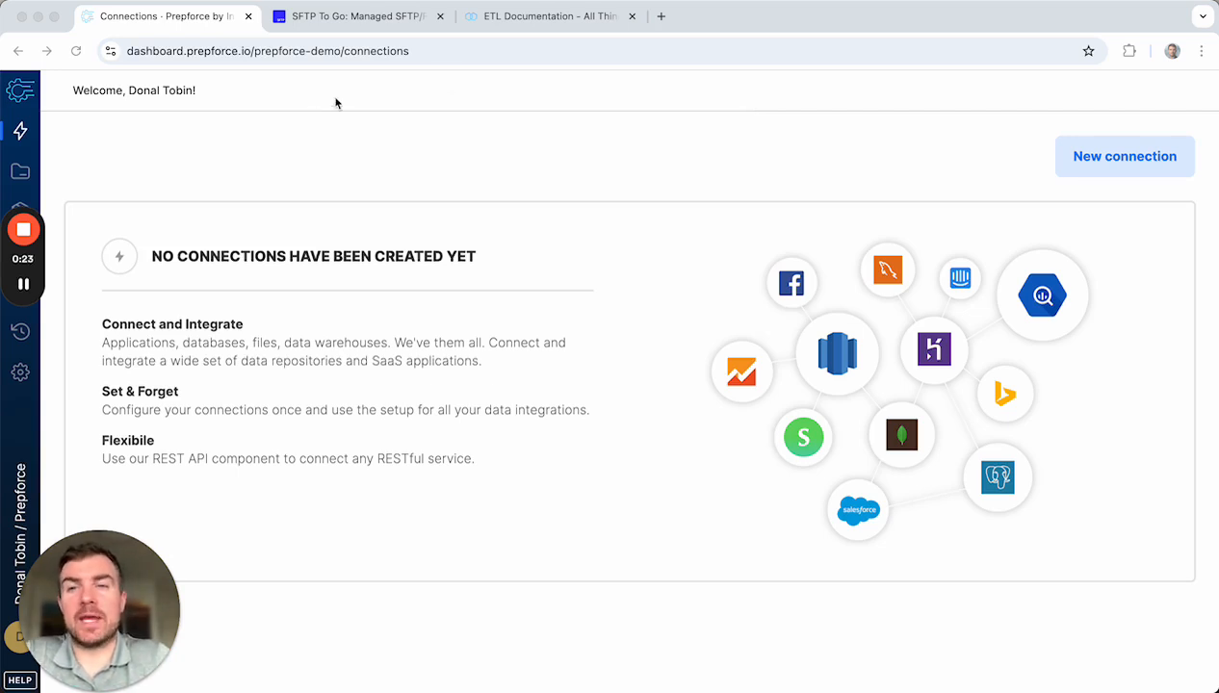
Step: Glance at the SFTP To Go site, then start a new SFTP connection with password authentication
{"action": "left_click", "coordinate": [349, 19]}
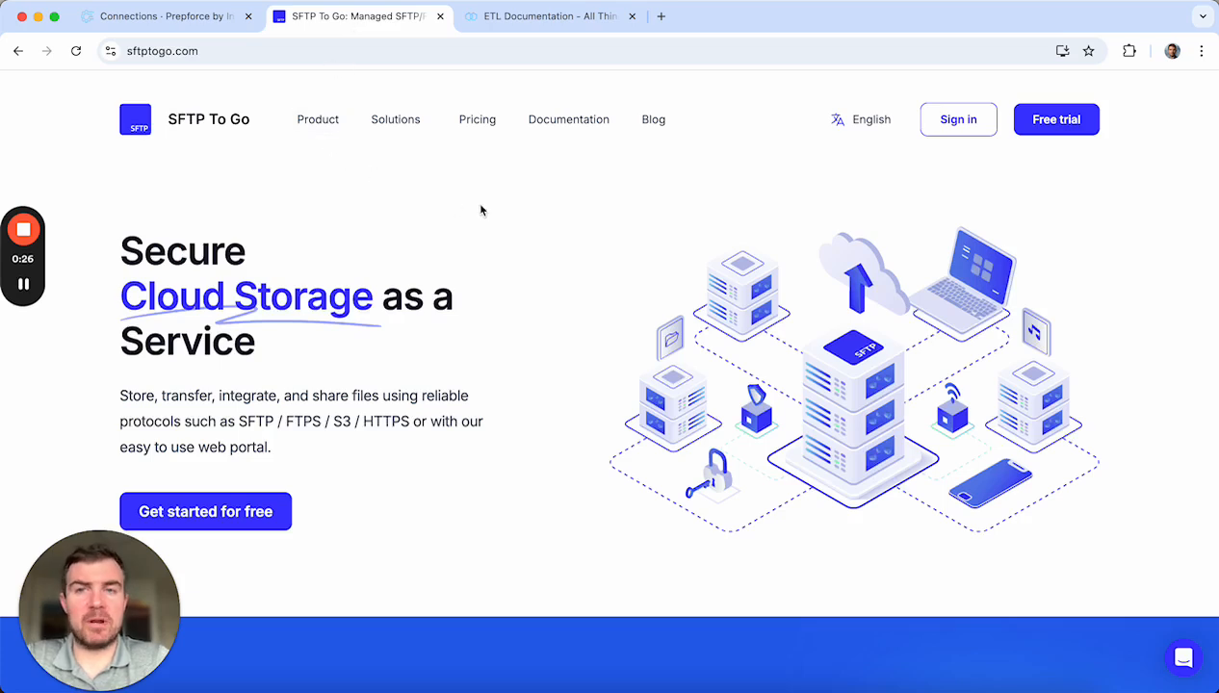
{"action": "left_click", "coordinate": [189, 21]}
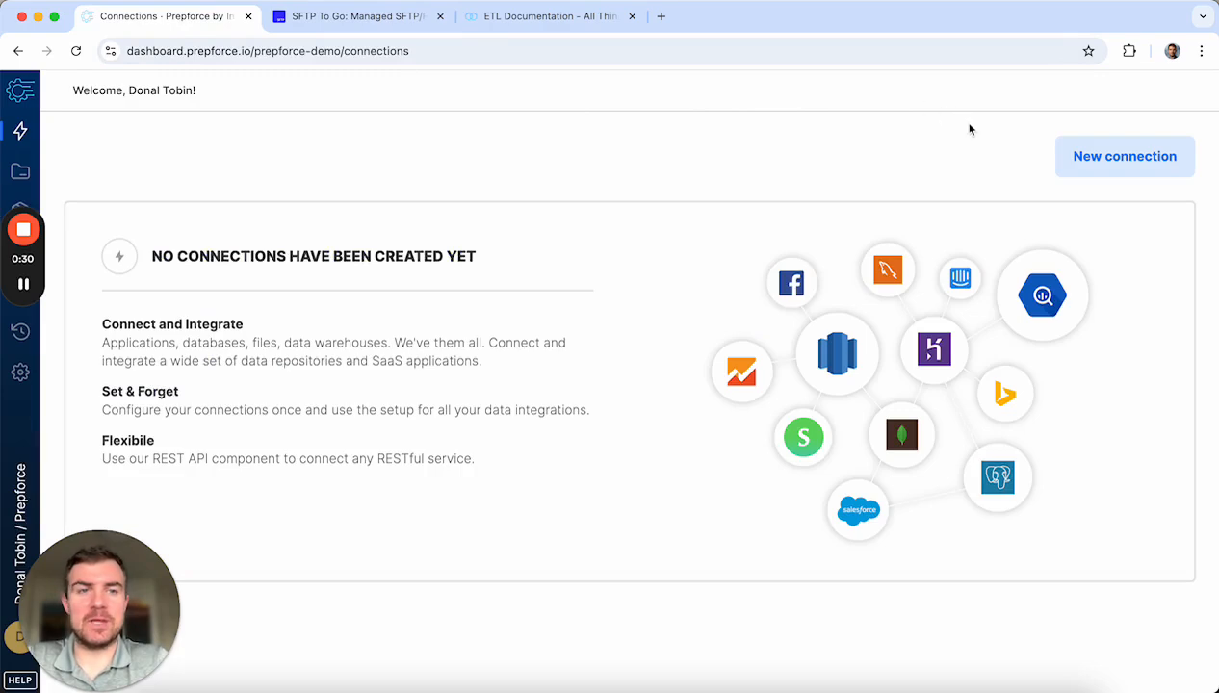
{"action": "left_click", "coordinate": [1087, 156]}
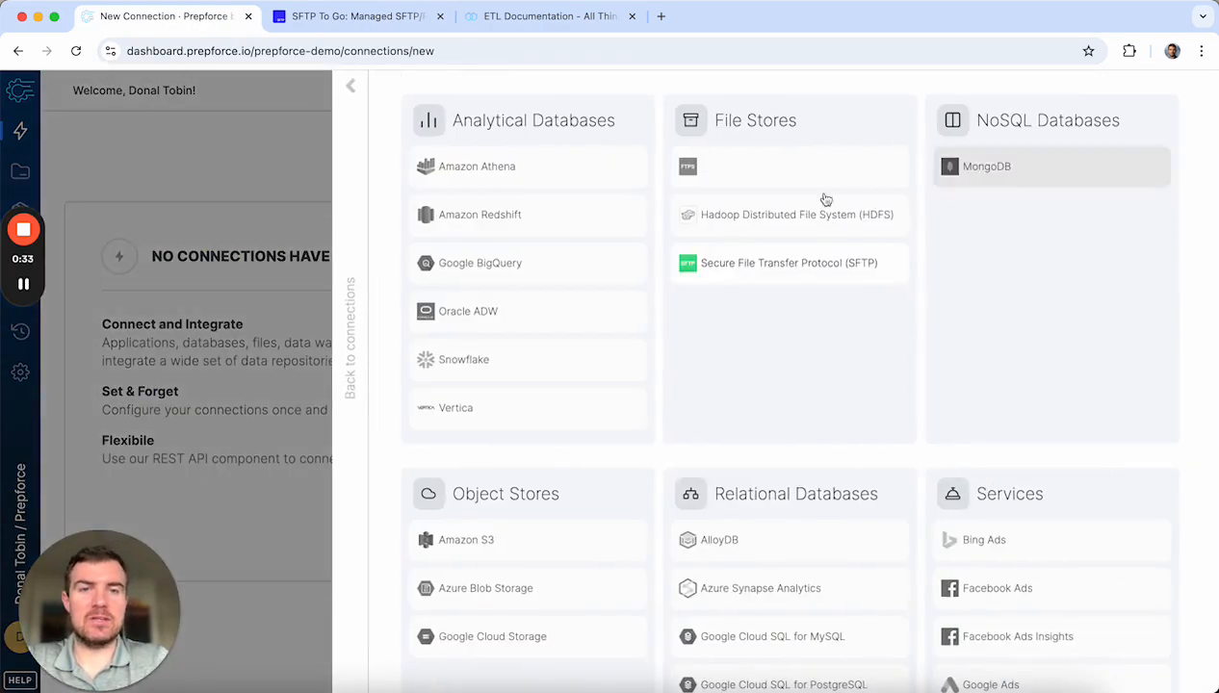
{"action": "left_click", "coordinate": [775, 279]}
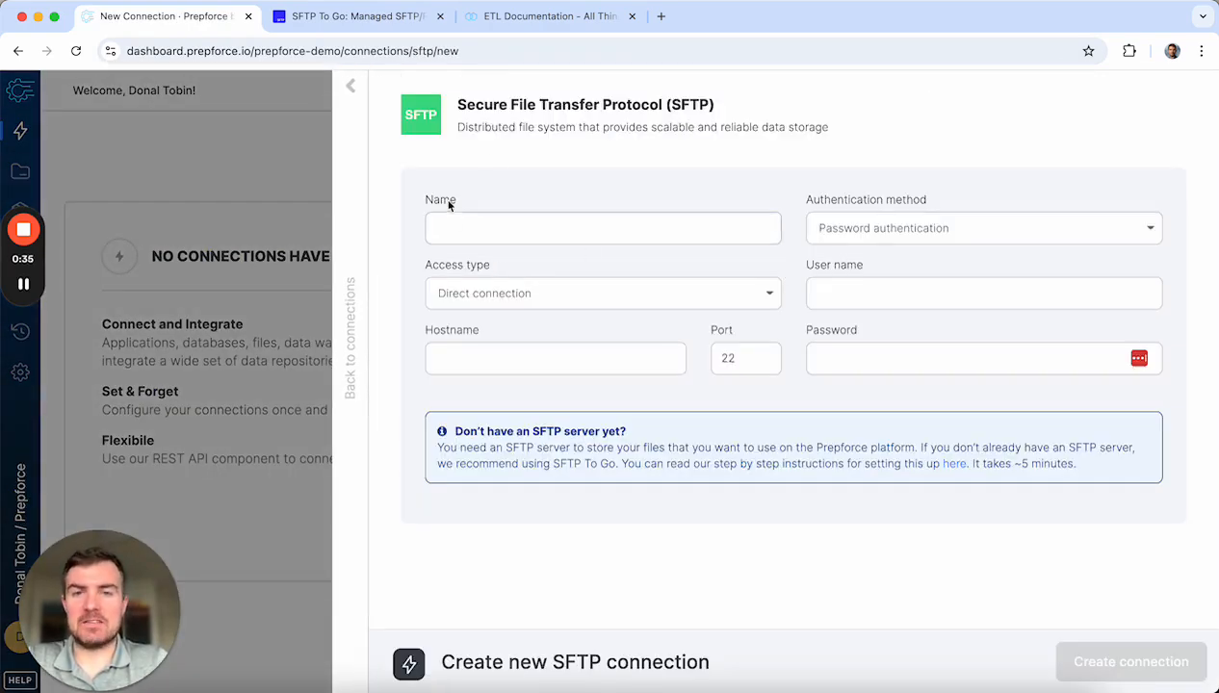
{"action": "left_click", "coordinate": [530, 233]}
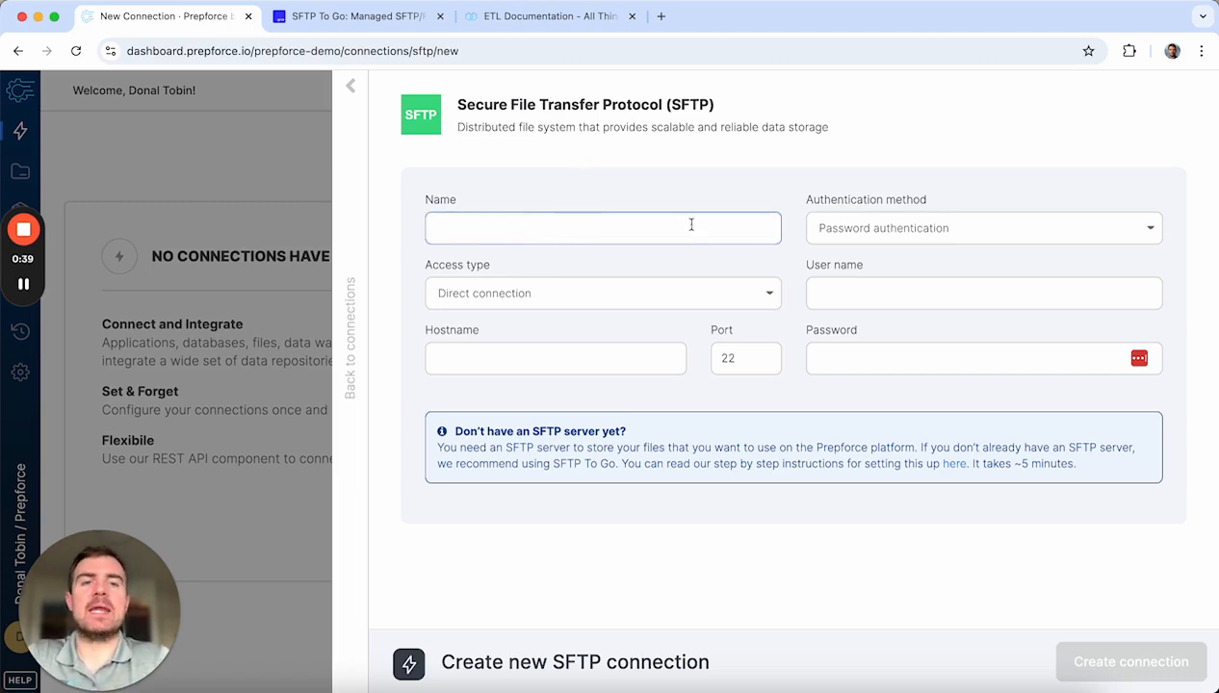
{"action": "left_click", "coordinate": [889, 230]}
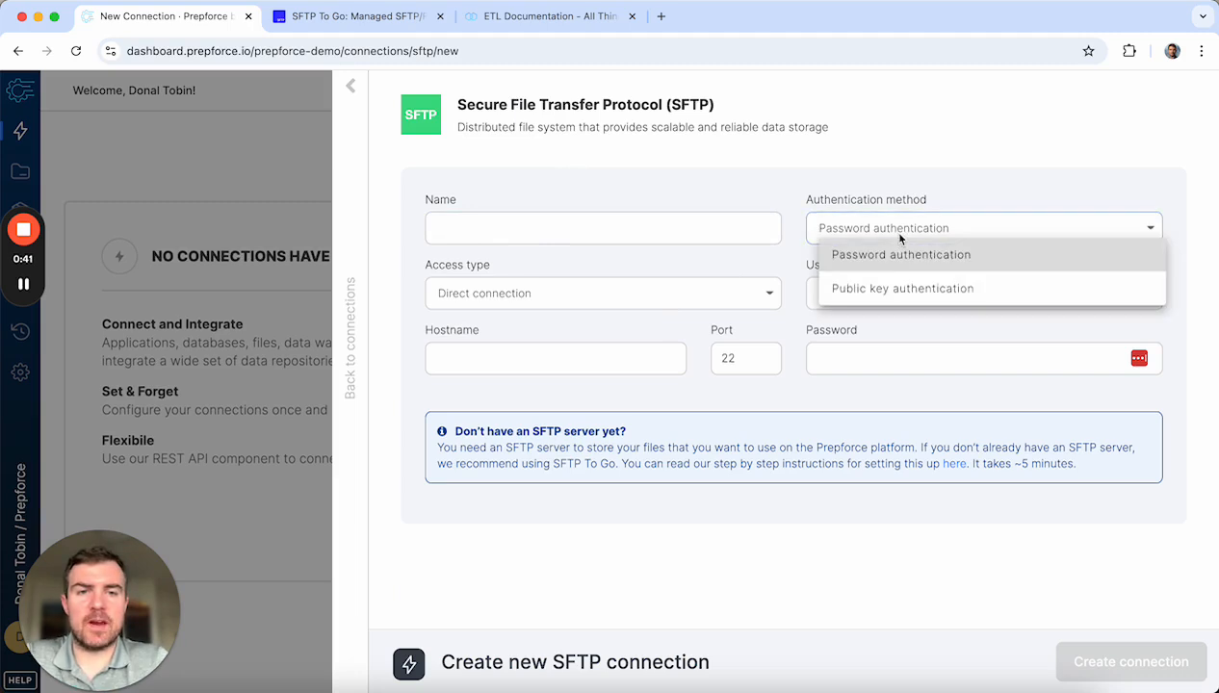
{"action": "left_click", "coordinate": [866, 254]}
Step: Keep direct connection access, step through user name, password and hostname, then discard the form
{"action": "left_click", "coordinate": [569, 304]}
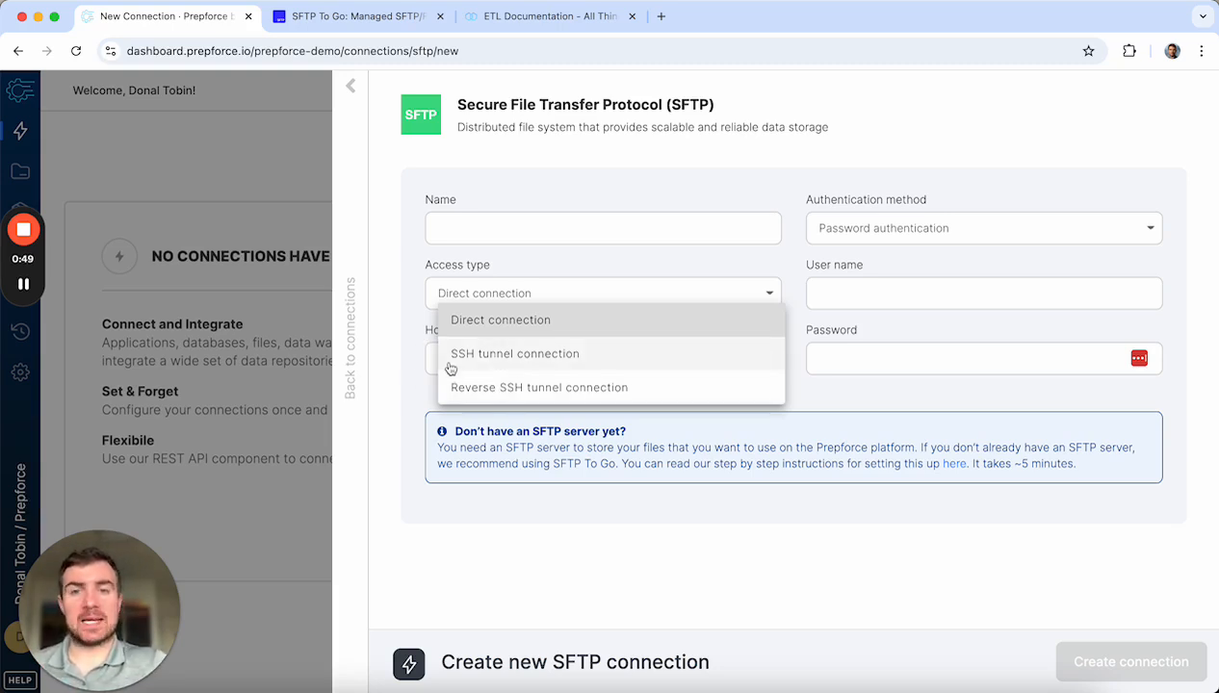
{"action": "left_click", "coordinate": [514, 309]}
{"action": "left_click", "coordinate": [862, 295]}
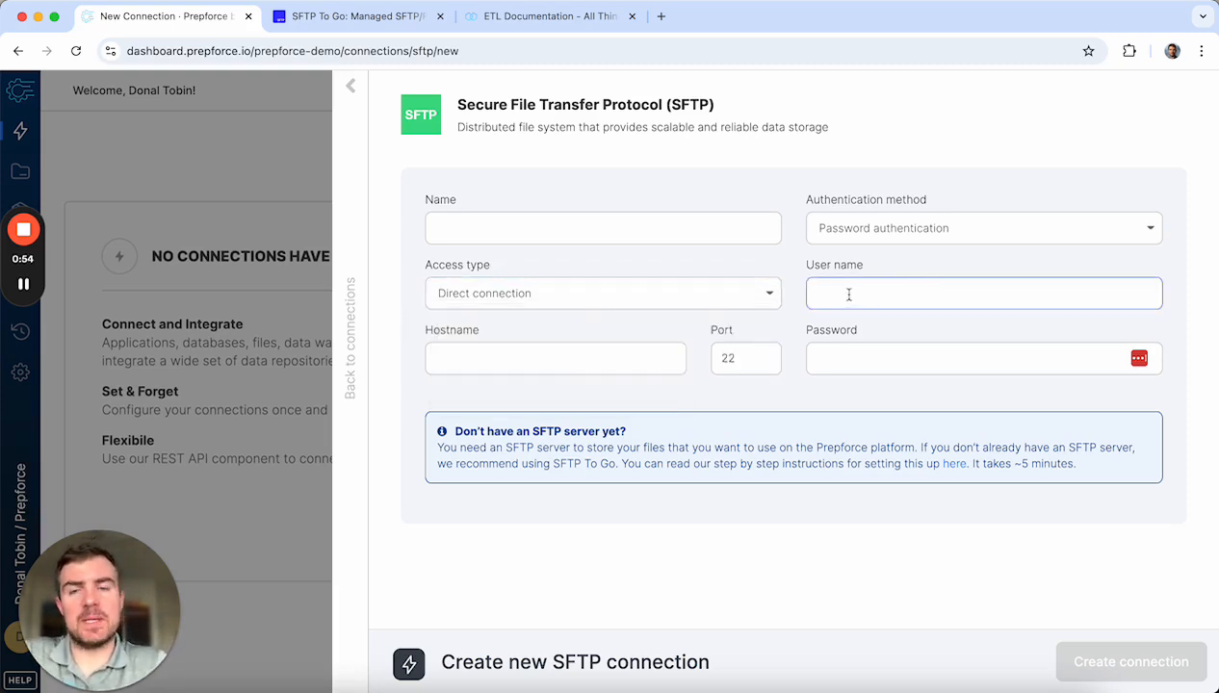
{"action": "left_click", "coordinate": [874, 361]}
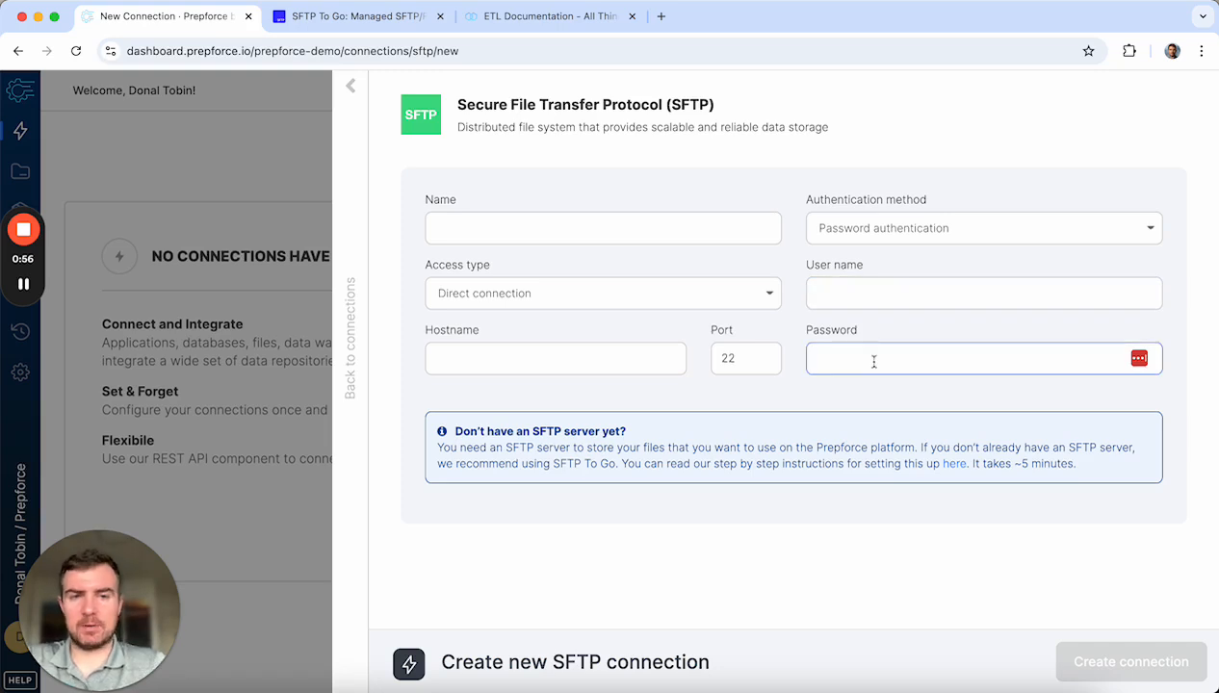
{"action": "left_click", "coordinate": [508, 357]}
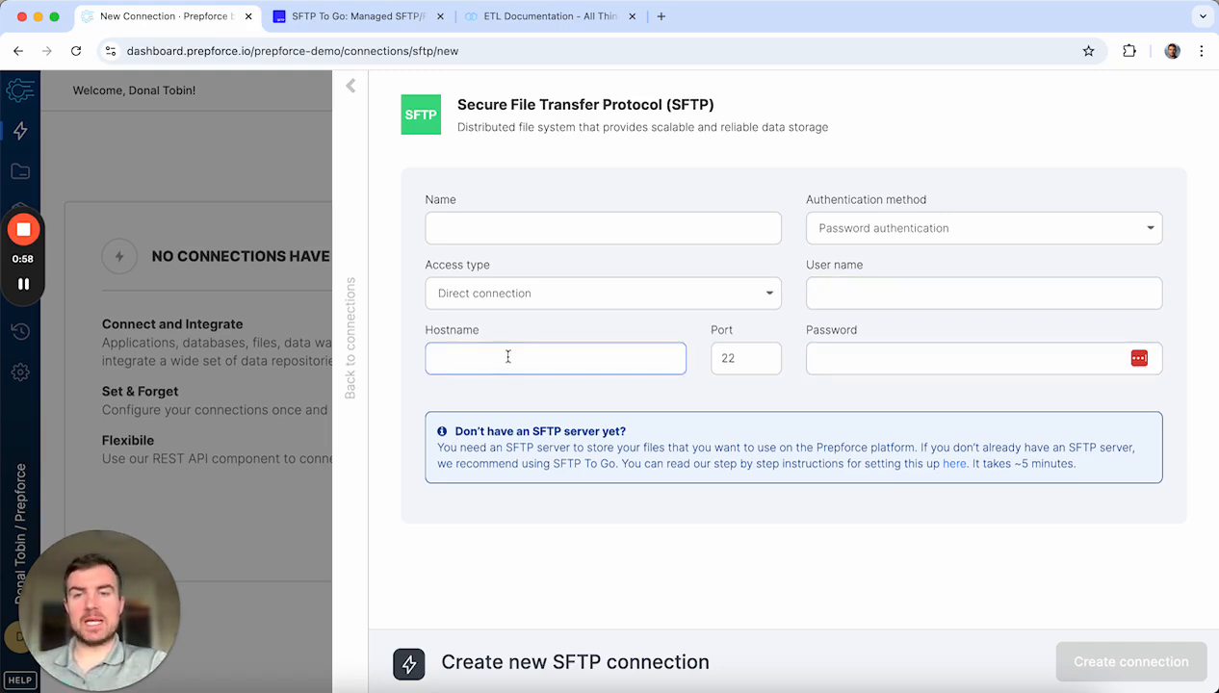
{"action": "left_click", "coordinate": [357, 118]}
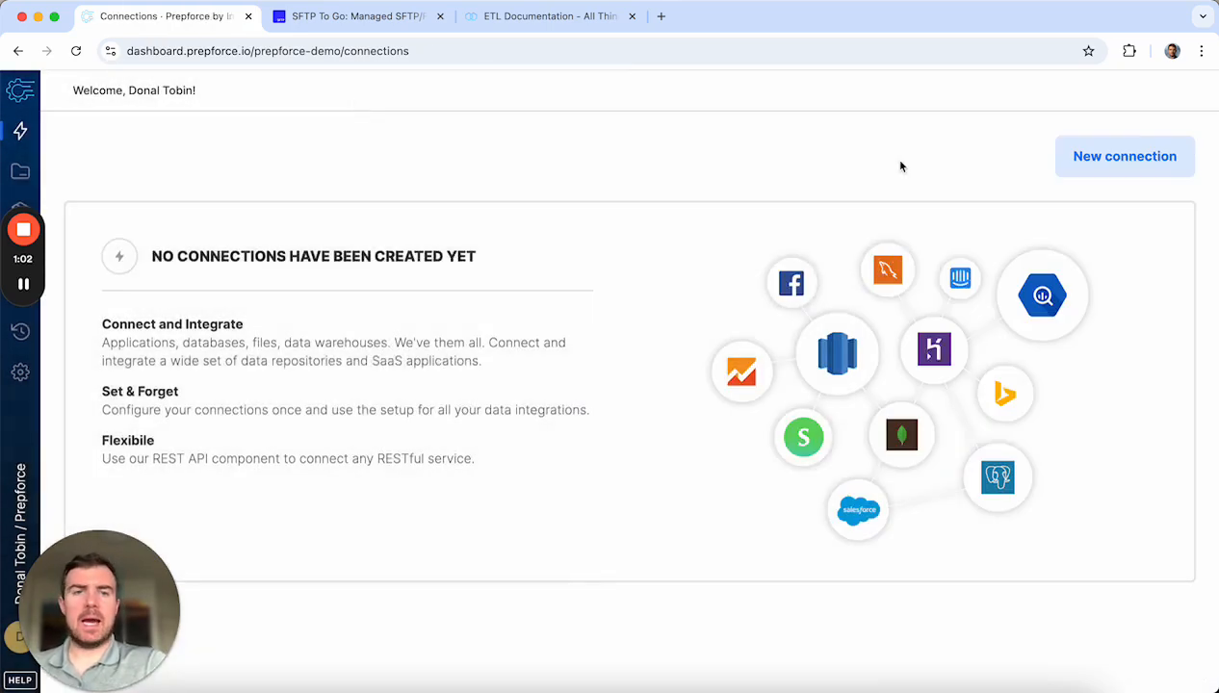
Step: Browse the full list of connection types and close it
{"action": "left_click", "coordinate": [1081, 158]}
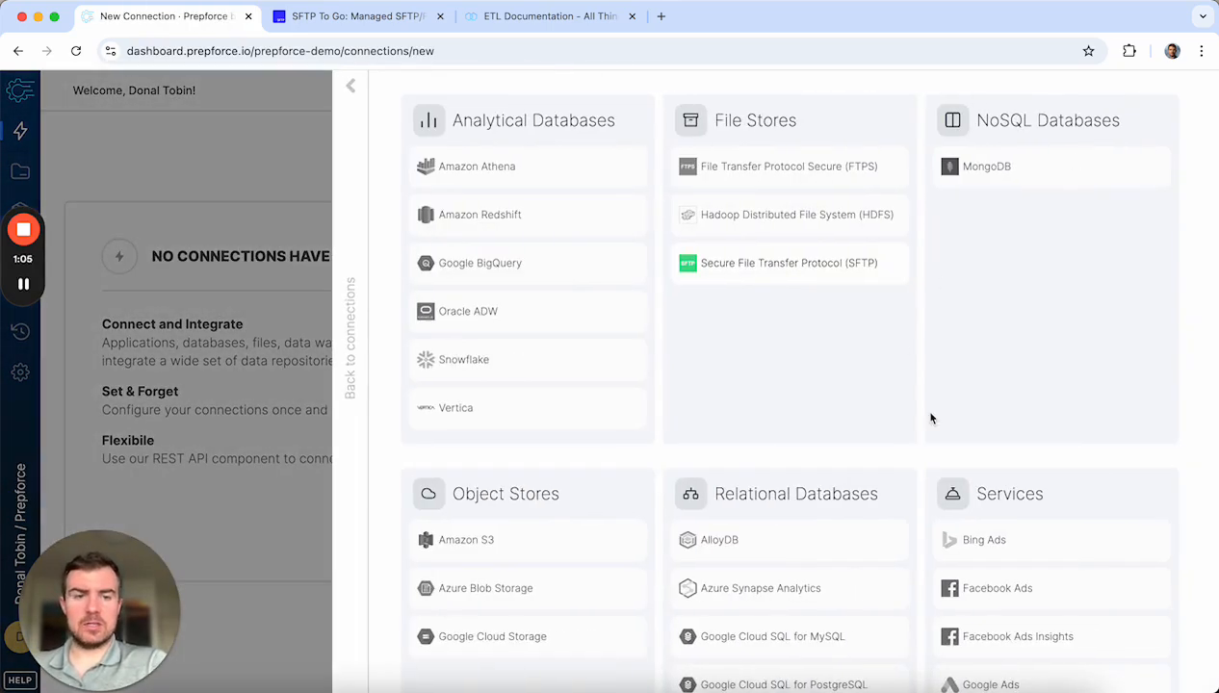
{"action": "scroll", "coordinate": [931, 416], "scroll_direction": "down", "scroll_amount": 10}
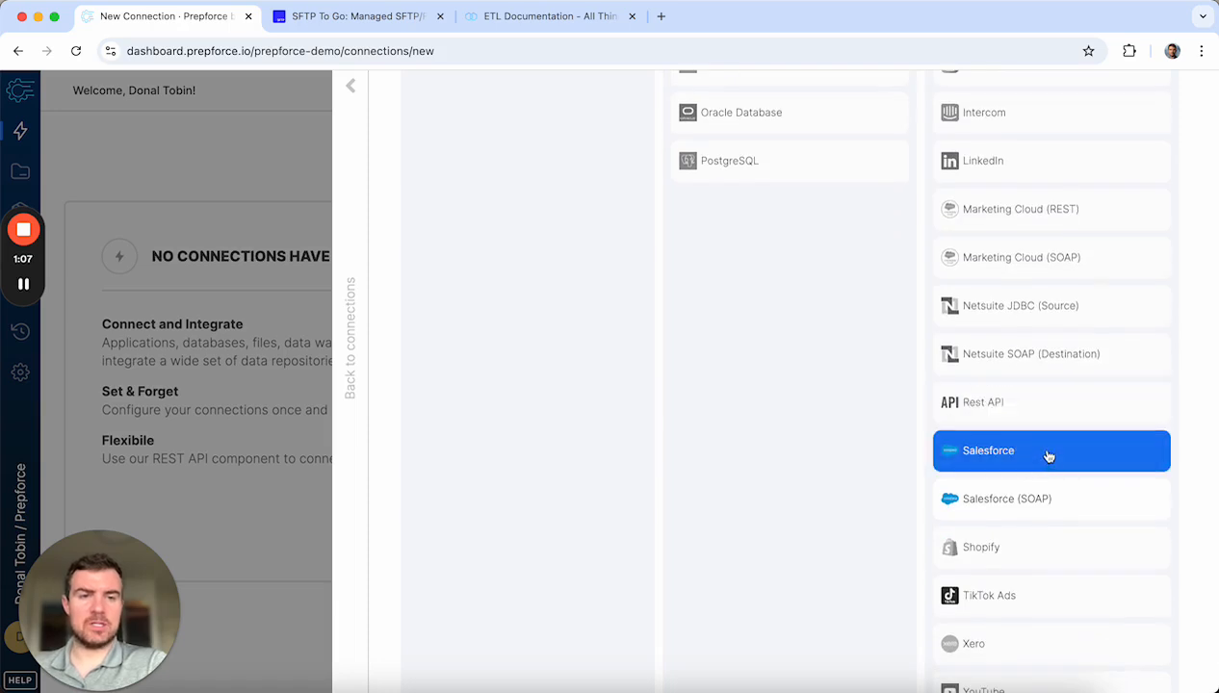
{"action": "scroll", "coordinate": [1046, 461], "scroll_direction": "up", "scroll_amount": 7}
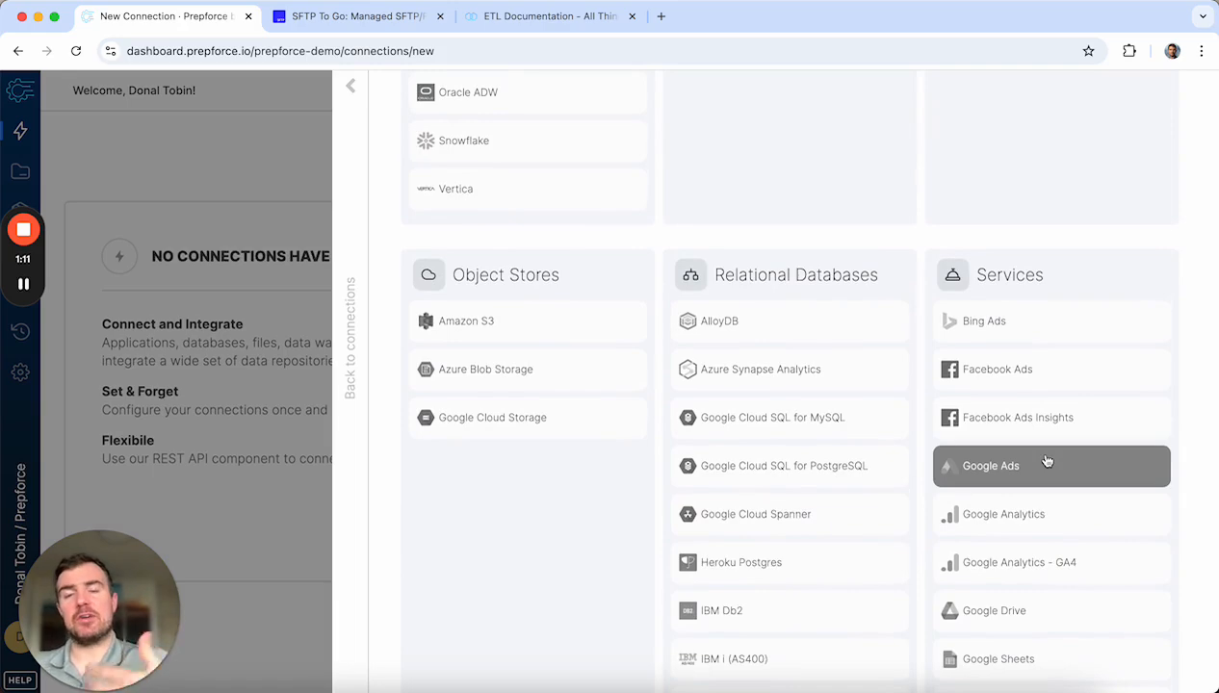
{"action": "scroll", "coordinate": [636, 289], "scroll_direction": "up", "scroll_amount": 3}
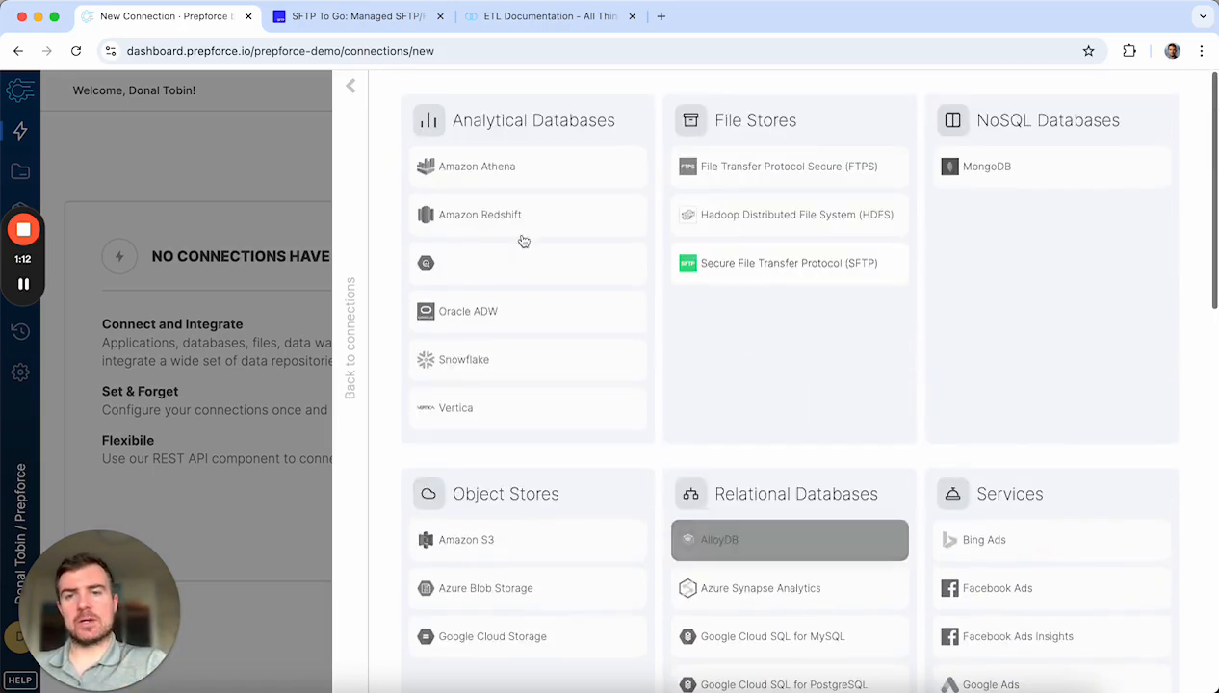
{"action": "left_click", "coordinate": [349, 88]}
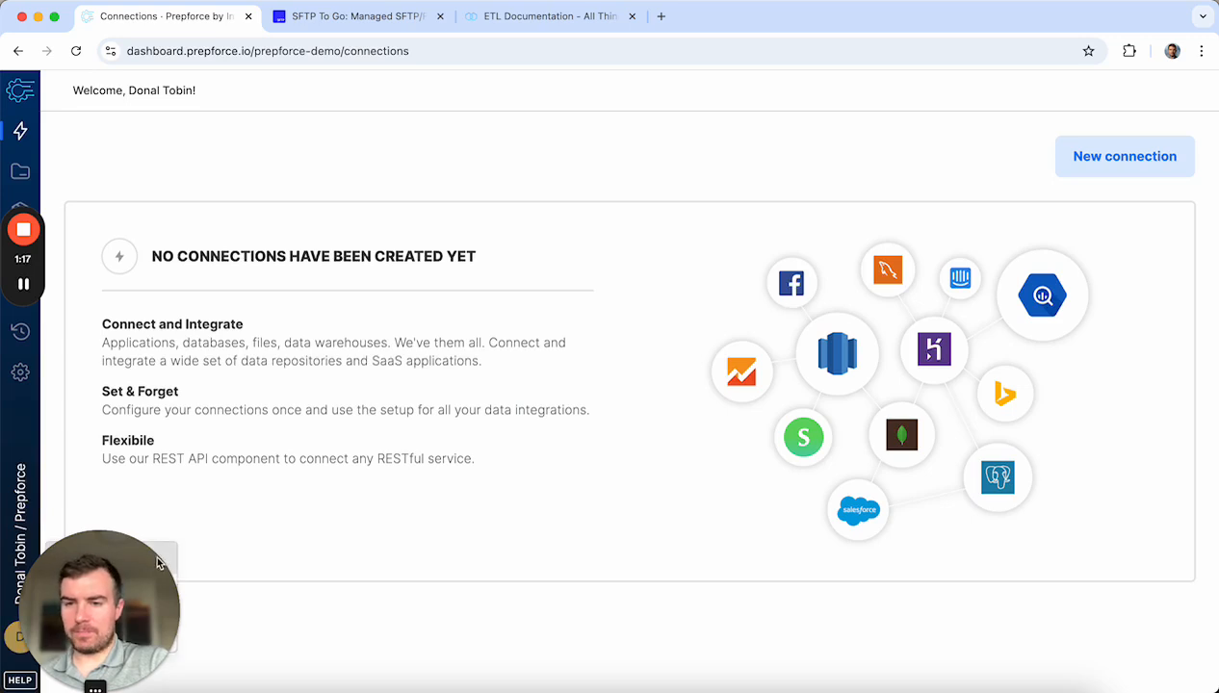
Step: Switch to the Prepforce account and show its Connections page
{"action": "left_click_drag", "start_coordinate": [171, 622], "coordinate": [247, 544]}
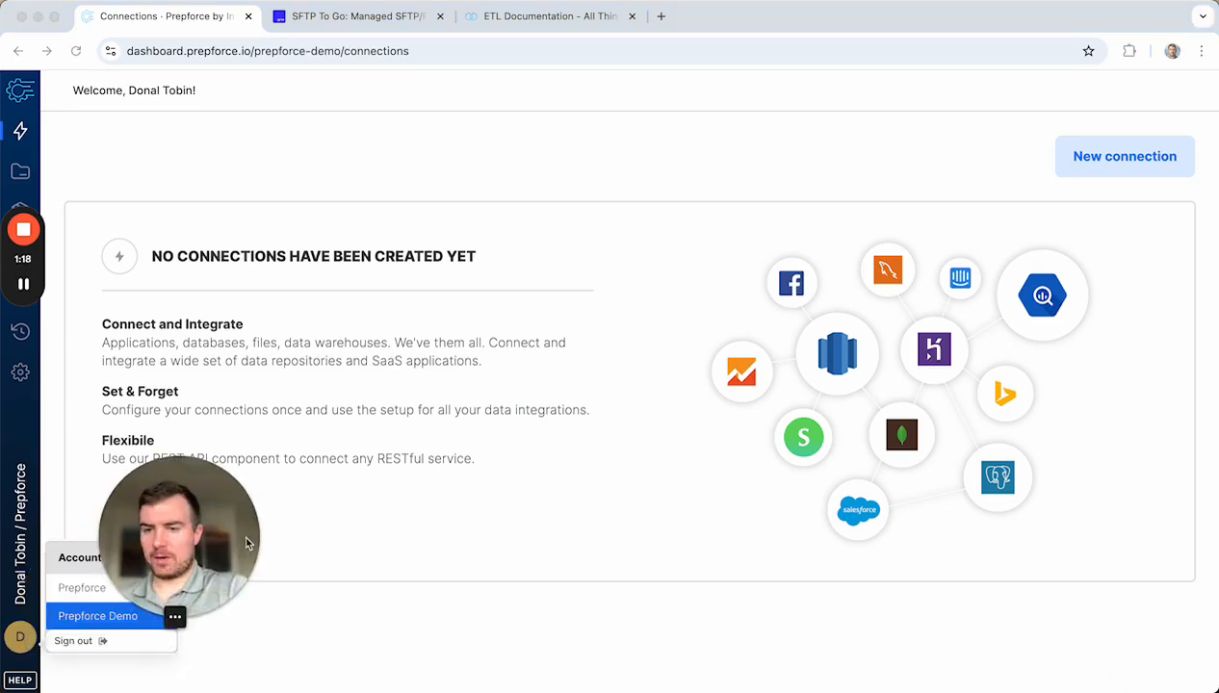
{"action": "left_click", "coordinate": [81, 588]}
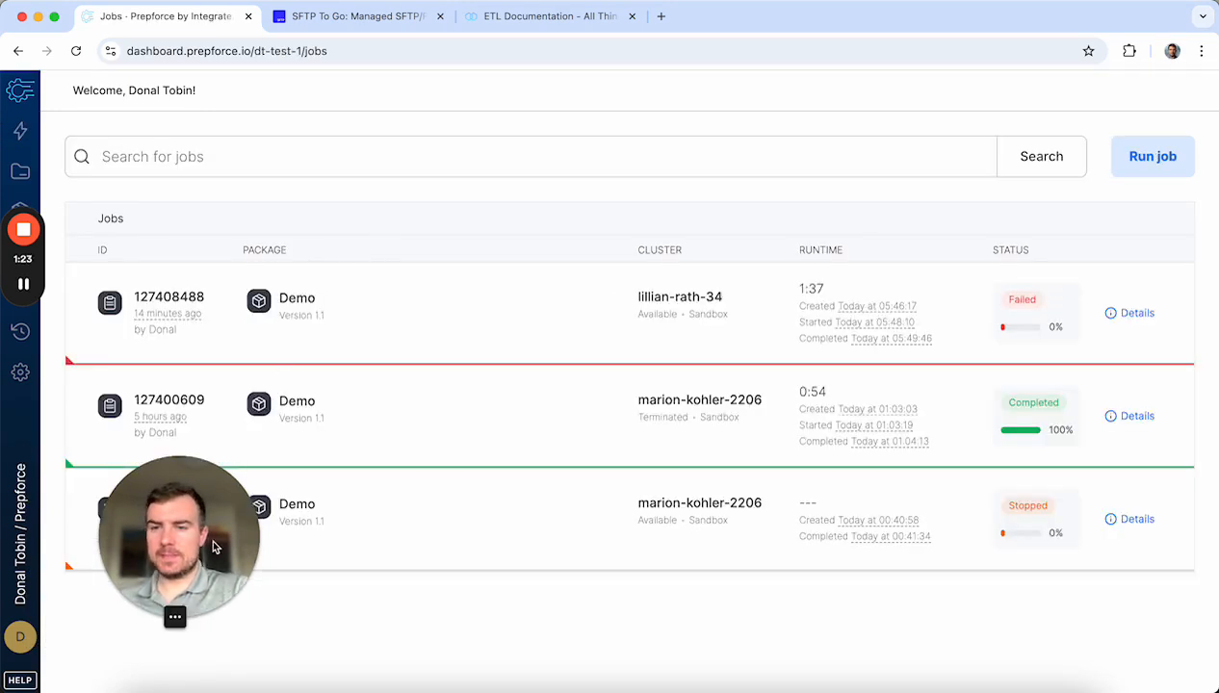
{"action": "left_click_drag", "start_coordinate": [210, 535], "coordinate": [171, 565]}
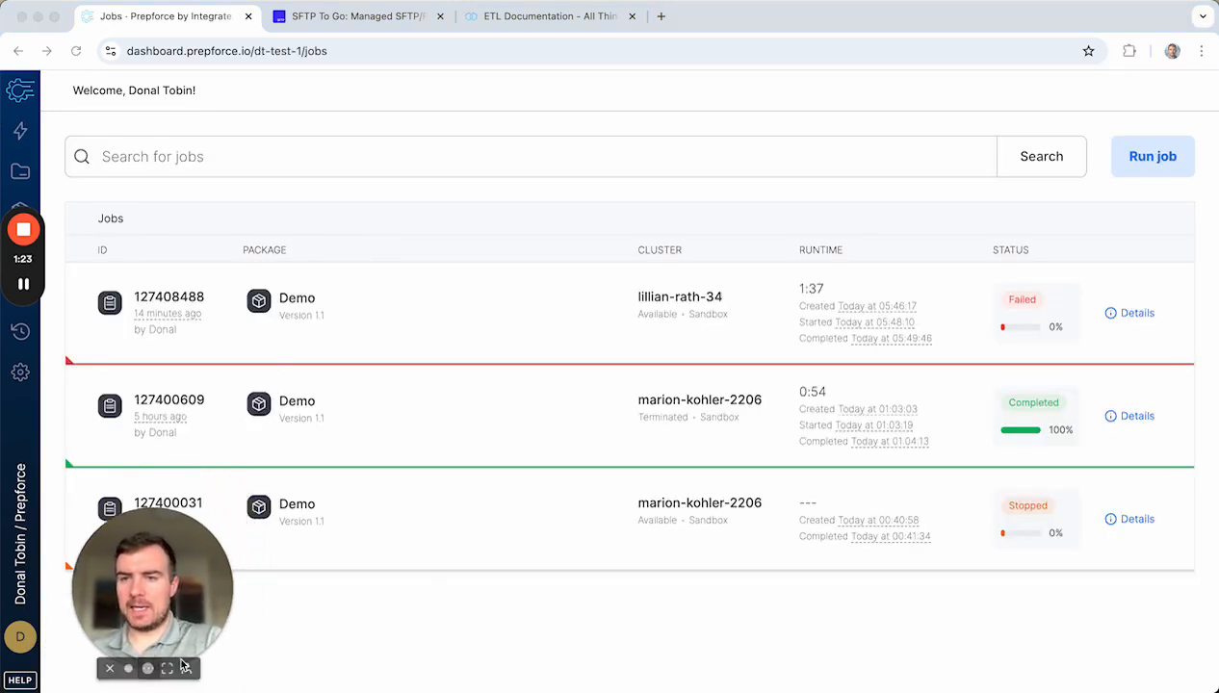
{"action": "left_click", "coordinate": [22, 131]}
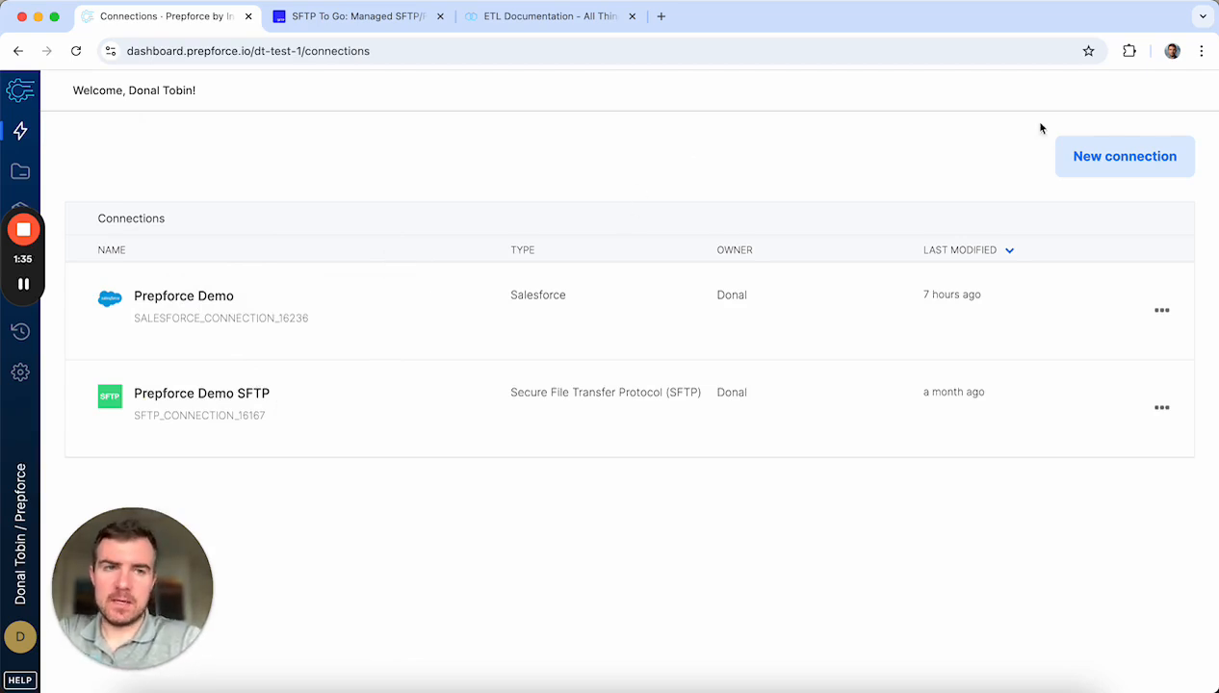
Step: Try a new connection, dismiss the availability notice, and view the SFTP connection's options
{"action": "left_click", "coordinate": [1101, 160]}
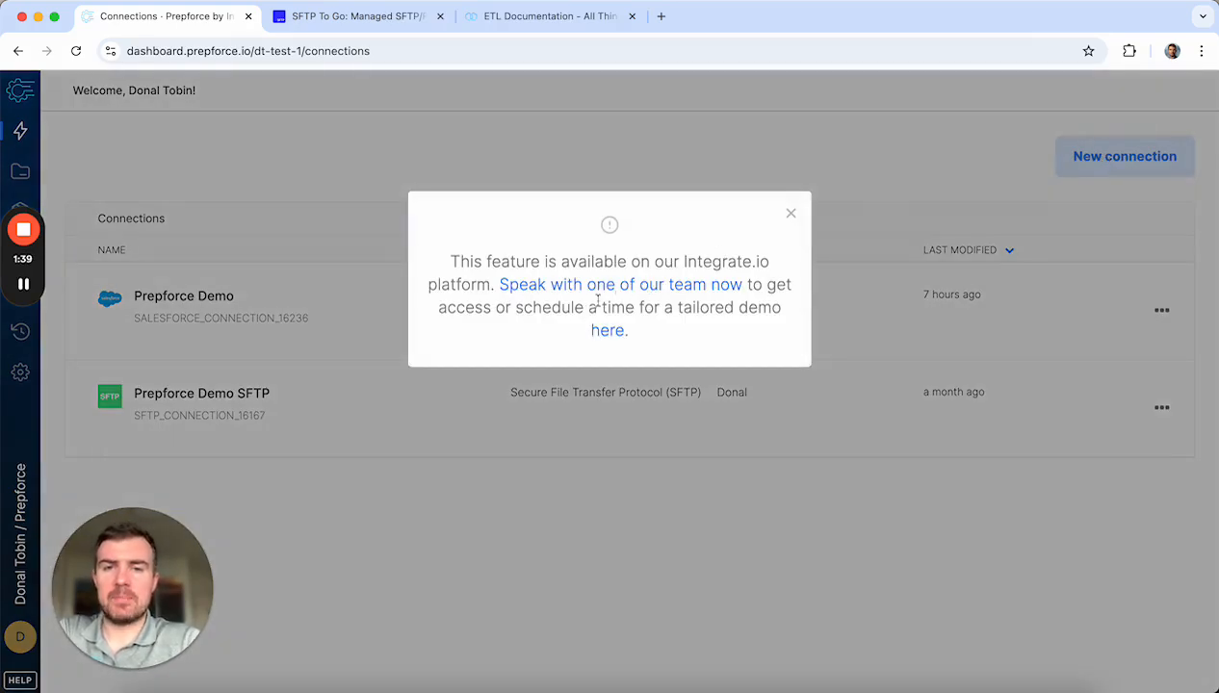
{"action": "left_click", "coordinate": [790, 214]}
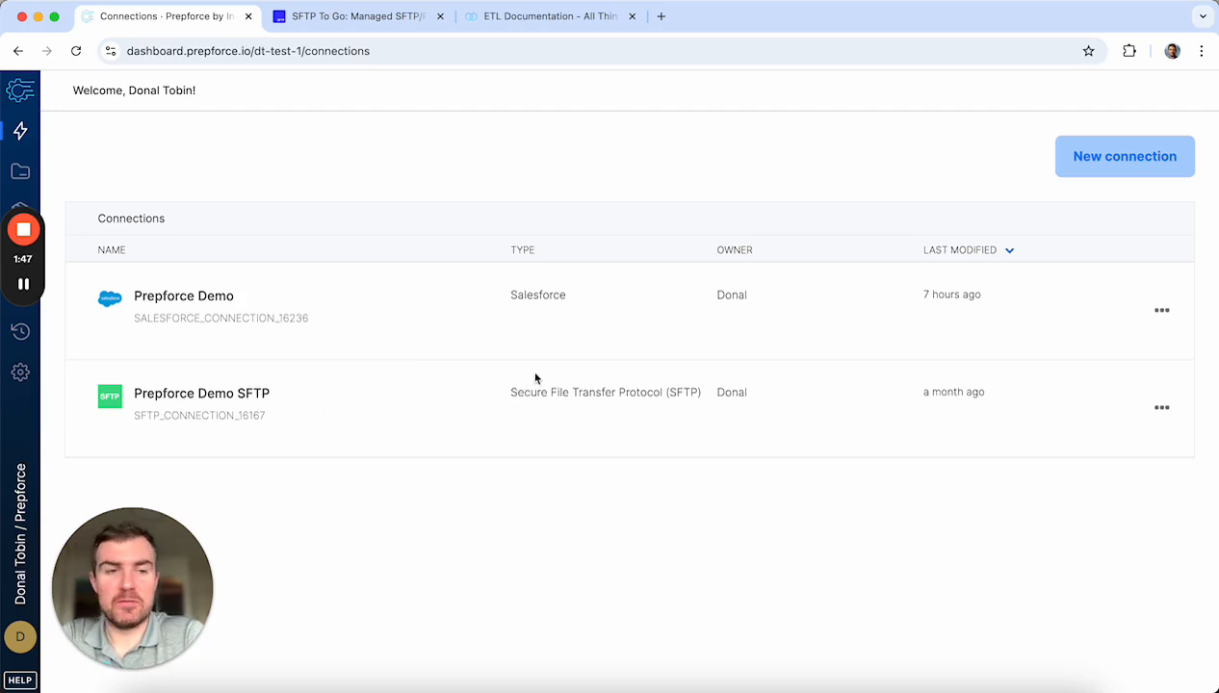
{"action": "left_click", "coordinate": [1162, 408]}
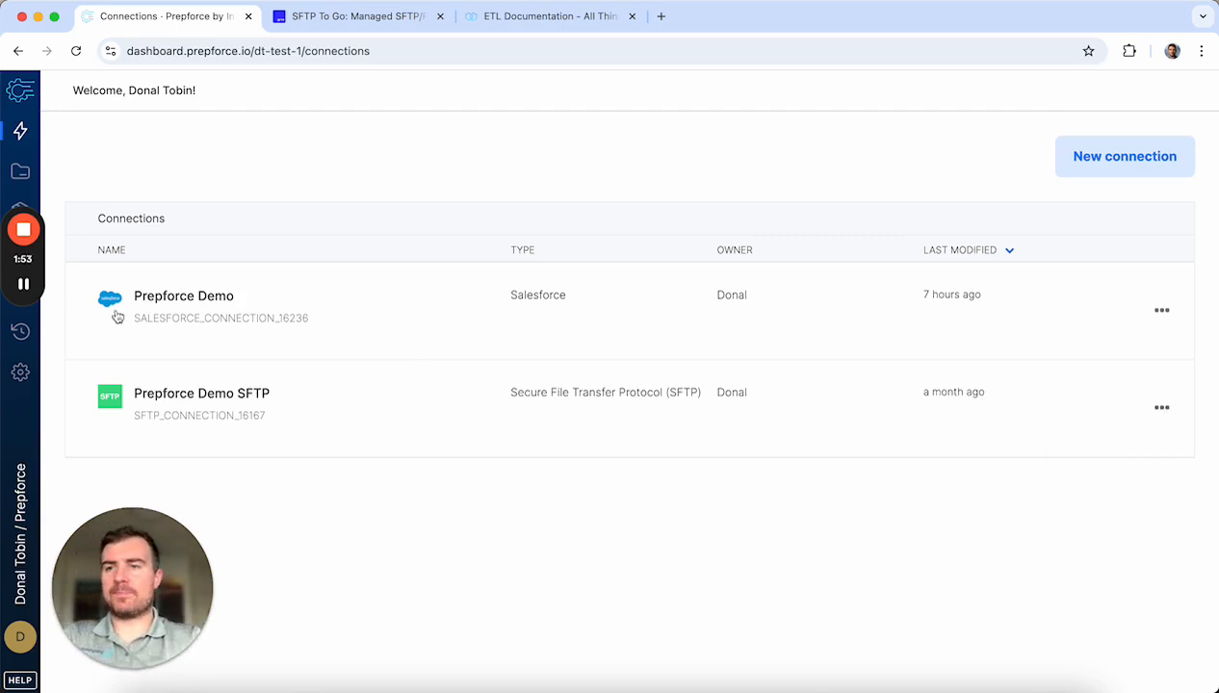
{"action": "left_click_drag", "start_coordinate": [34, 255], "coordinate": [26, 378]}
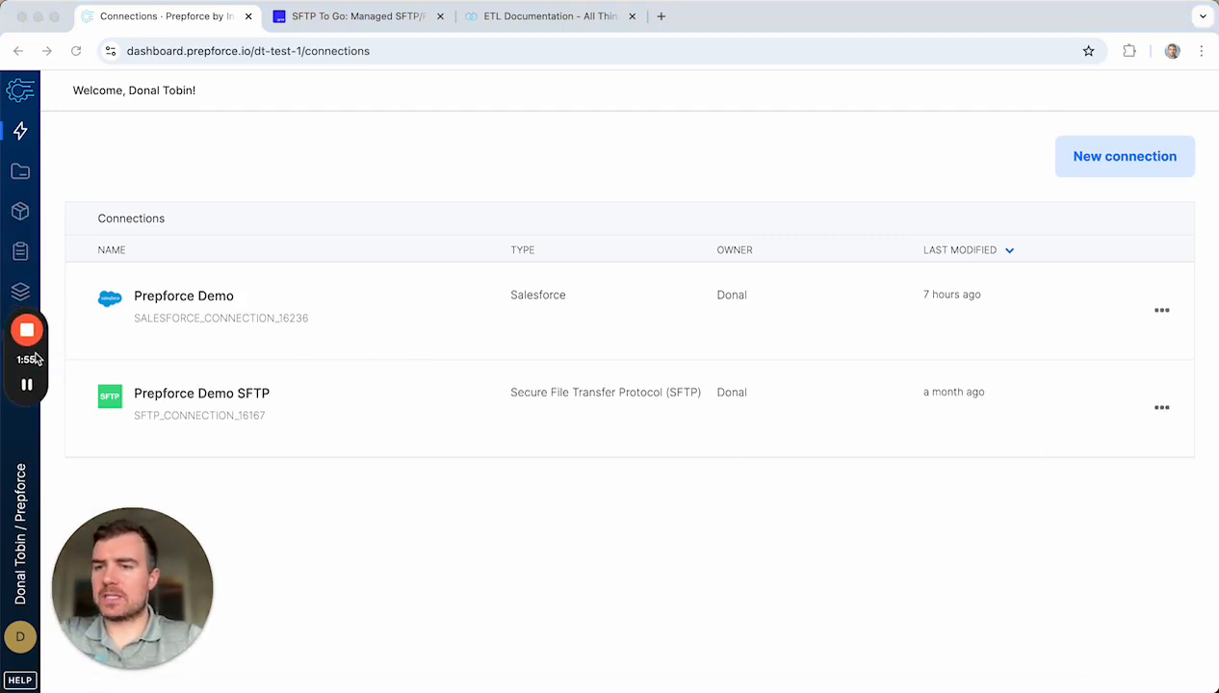
Step: Create a new package named 'Demo'
{"action": "left_click", "coordinate": [20, 212]}
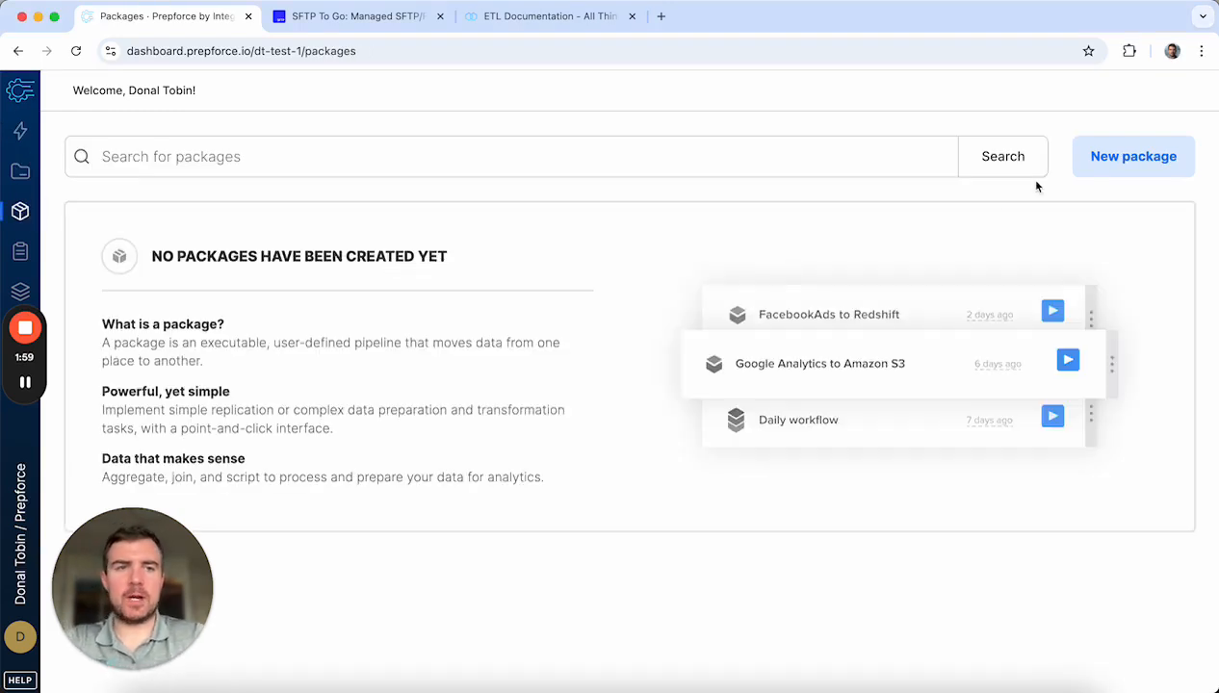
{"action": "left_click", "coordinate": [1093, 170]}
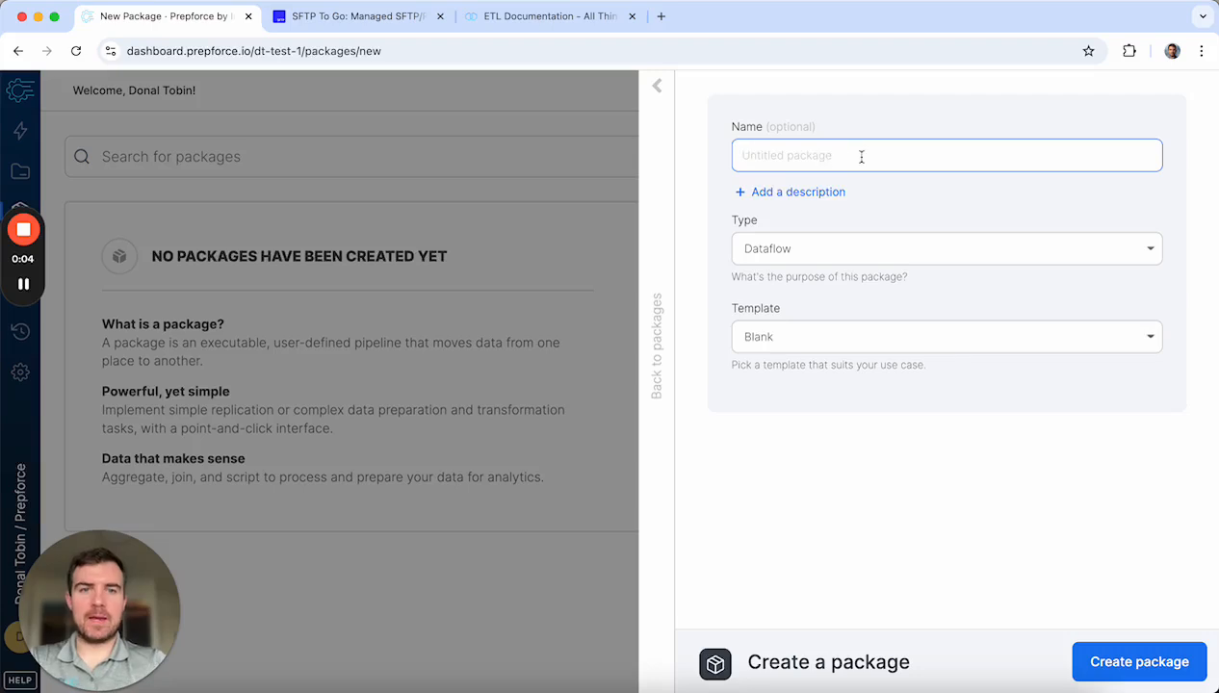
{"action": "type", "text": "Demo"}
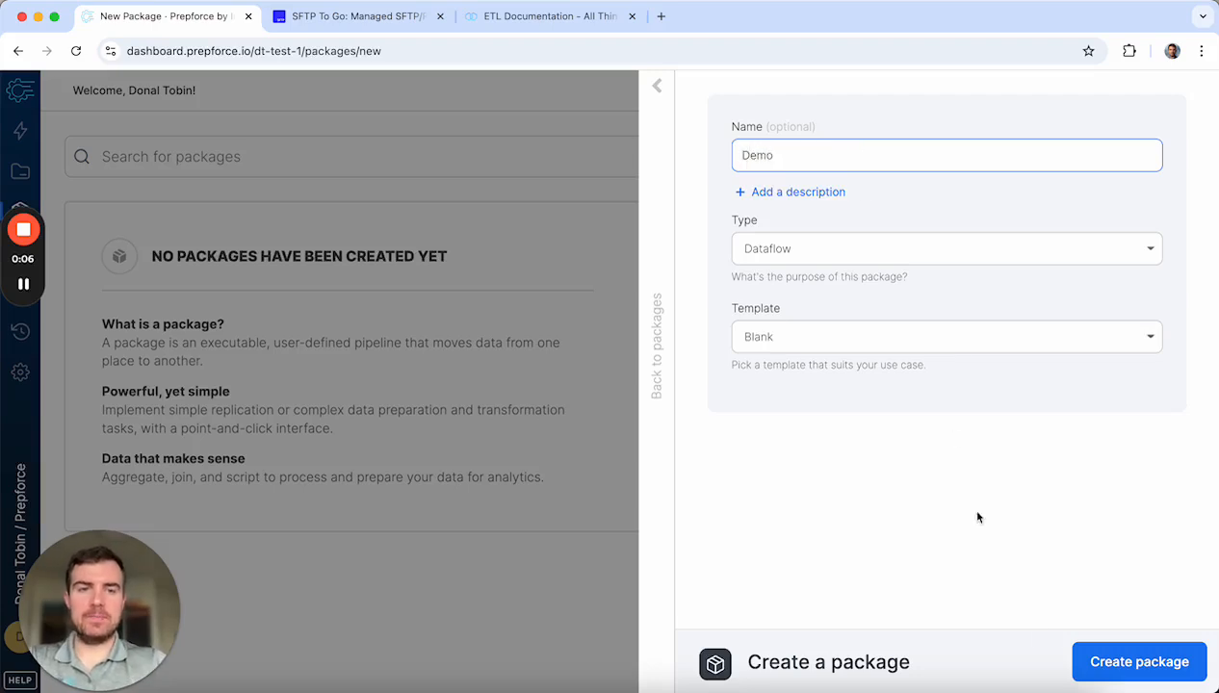
{"action": "left_click", "coordinate": [1132, 664]}
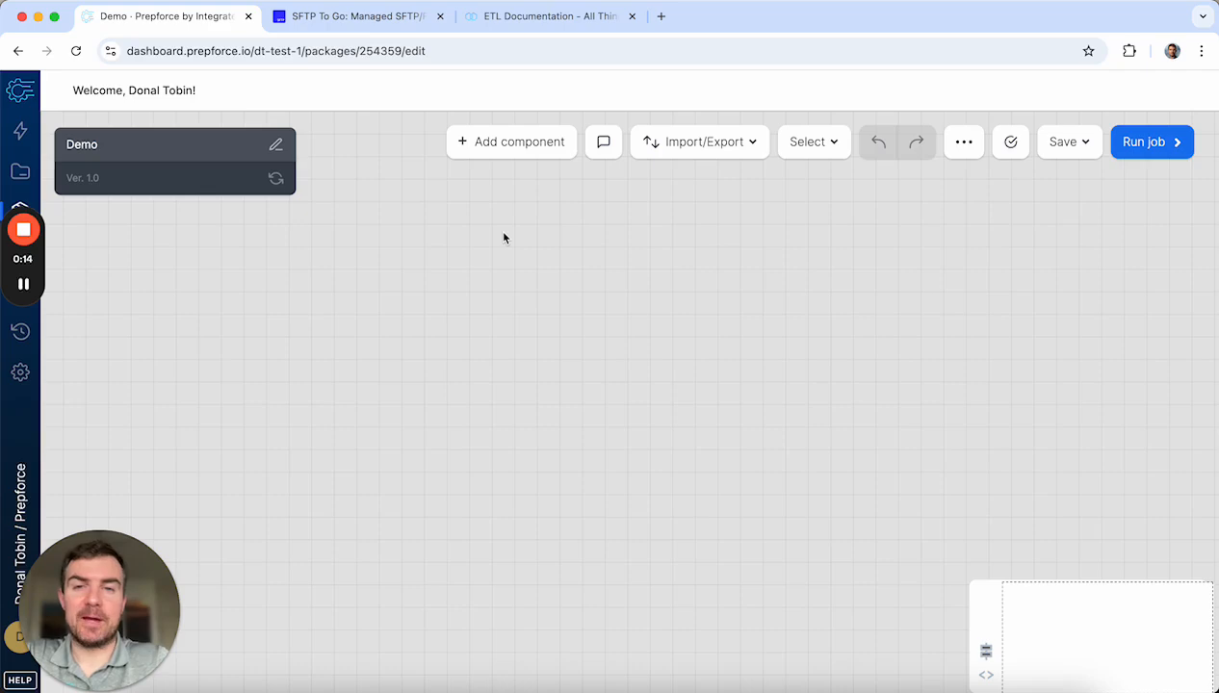
Step: Place a File Storage source, file_storage_1, on the canvas and open its settings
{"action": "left_click", "coordinate": [504, 146]}
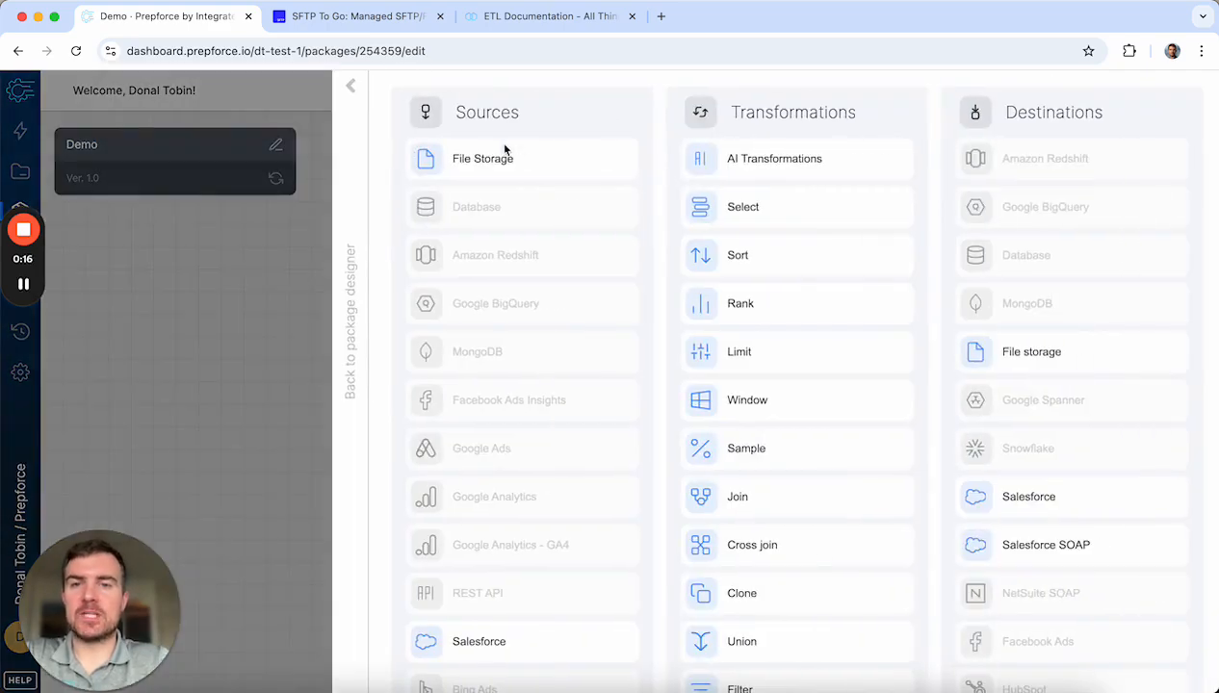
{"action": "left_click", "coordinate": [553, 163]}
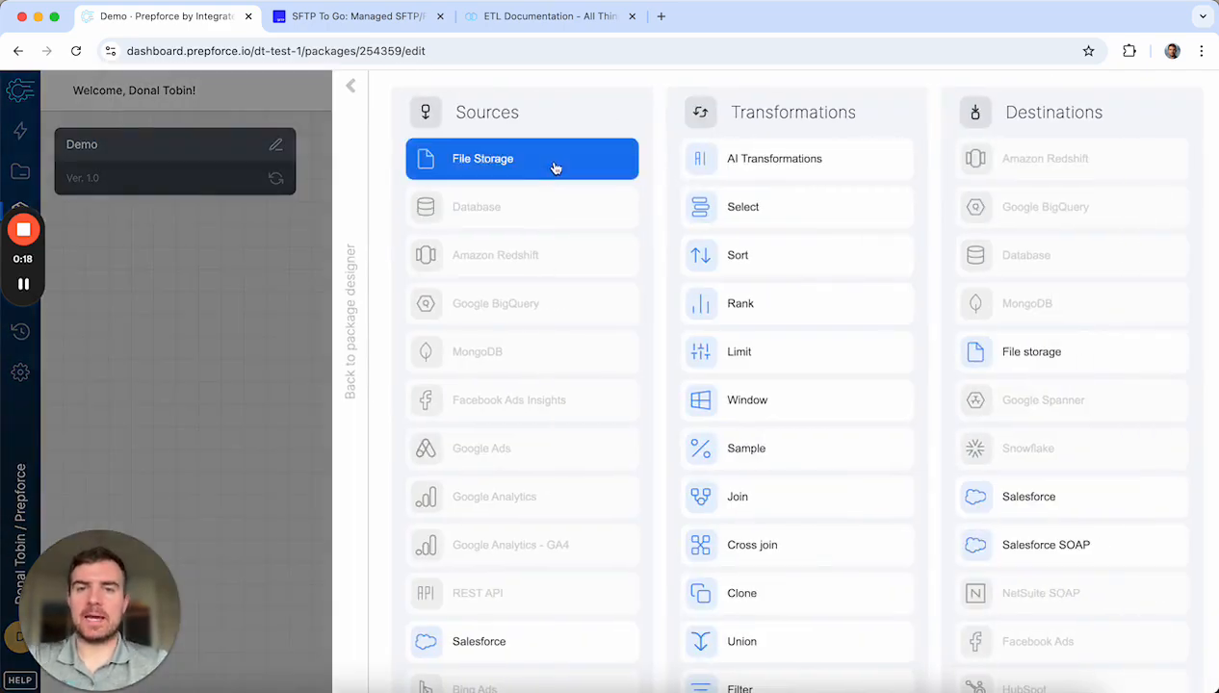
{"action": "left_click_drag", "start_coordinate": [684, 212], "coordinate": [415, 246]}
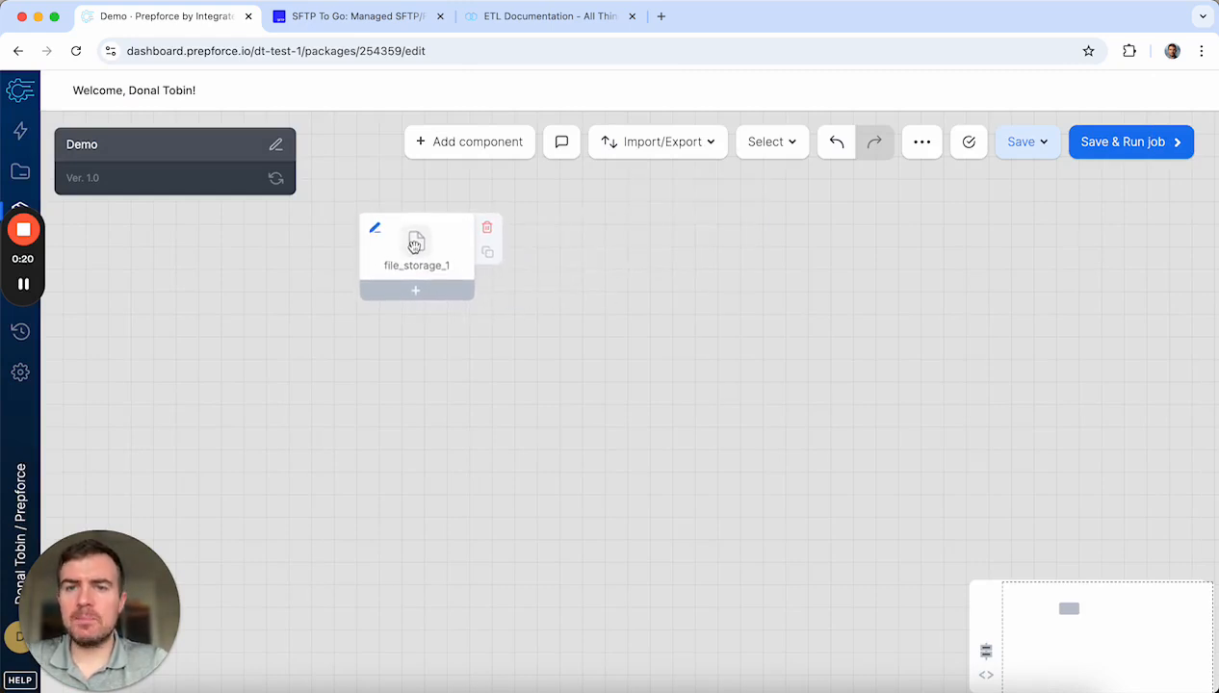
{"action": "left_click", "coordinate": [451, 156]}
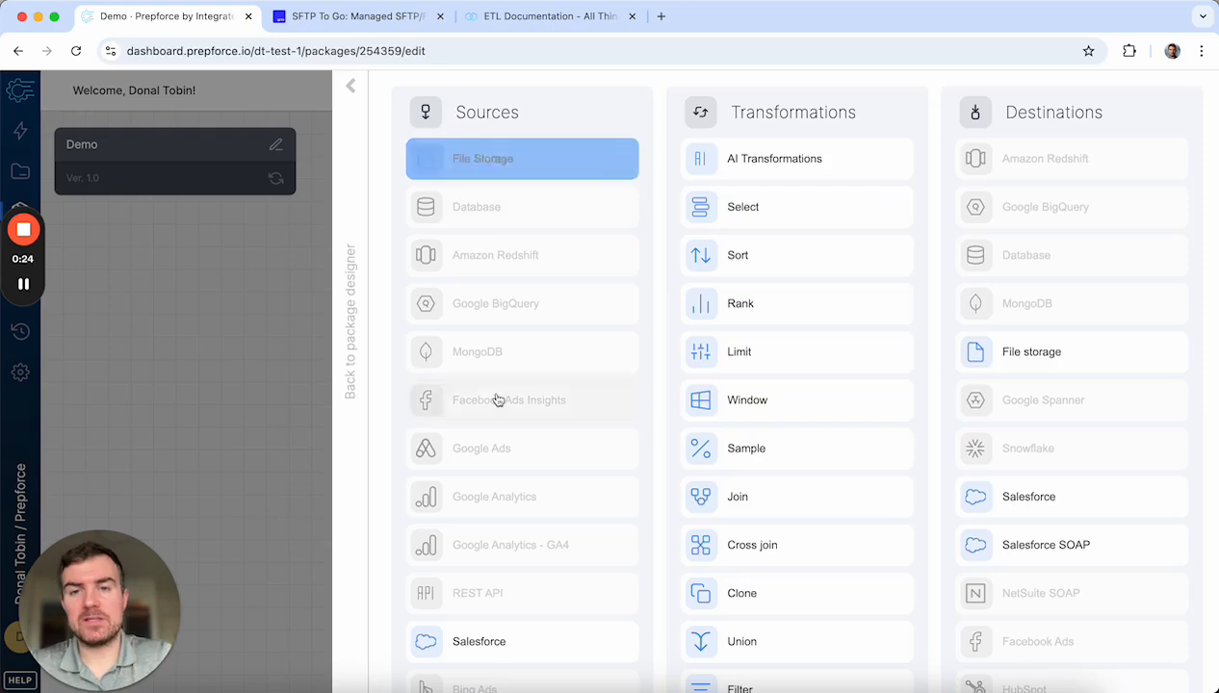
{"action": "scroll", "coordinate": [495, 400], "scroll_direction": "down", "scroll_amount": 3}
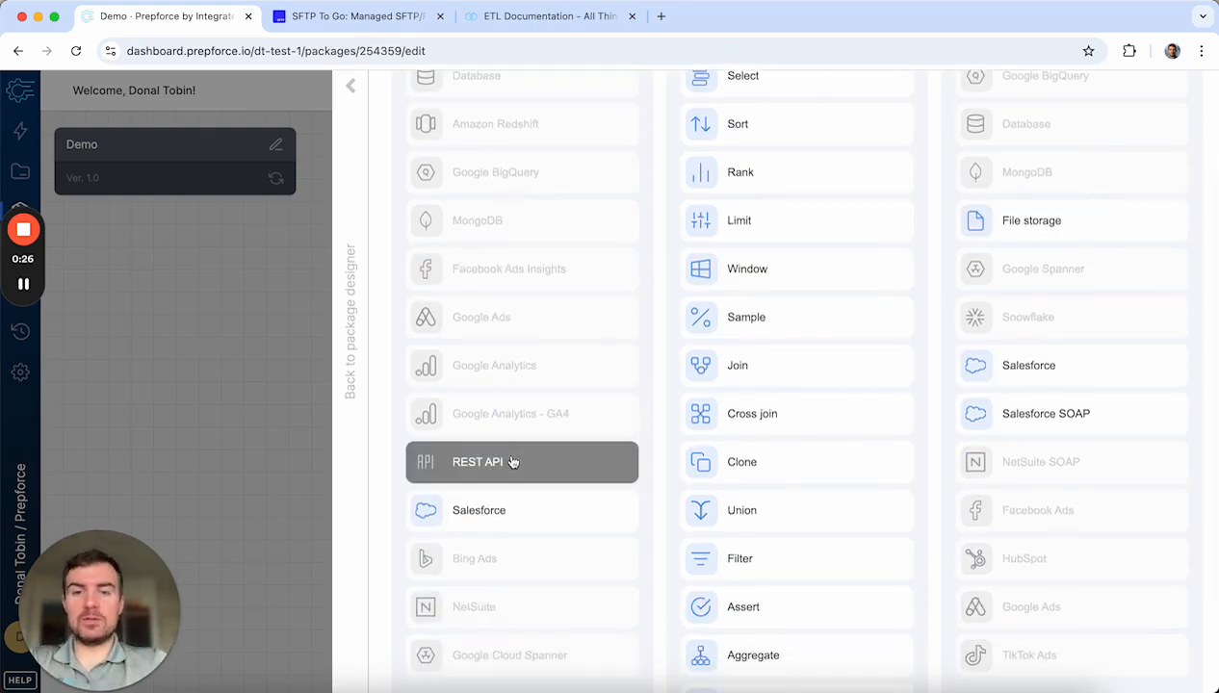
{"action": "scroll", "coordinate": [524, 411], "scroll_direction": "up", "scroll_amount": 3}
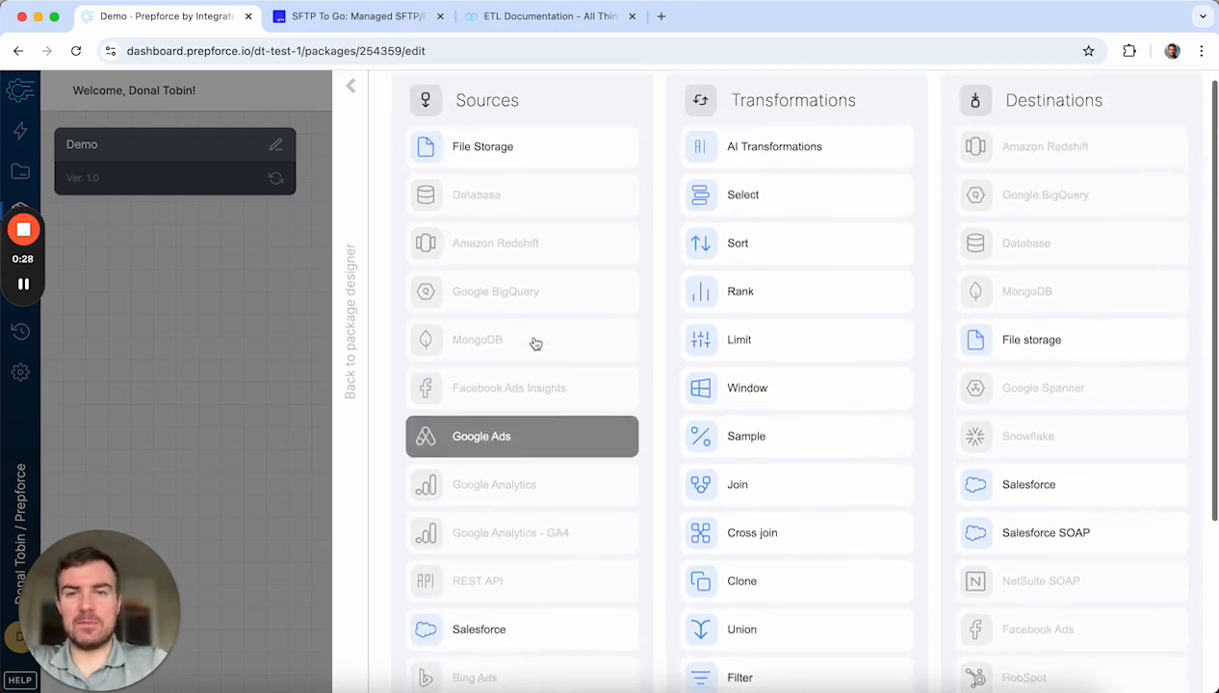
{"action": "left_click", "coordinate": [351, 87]}
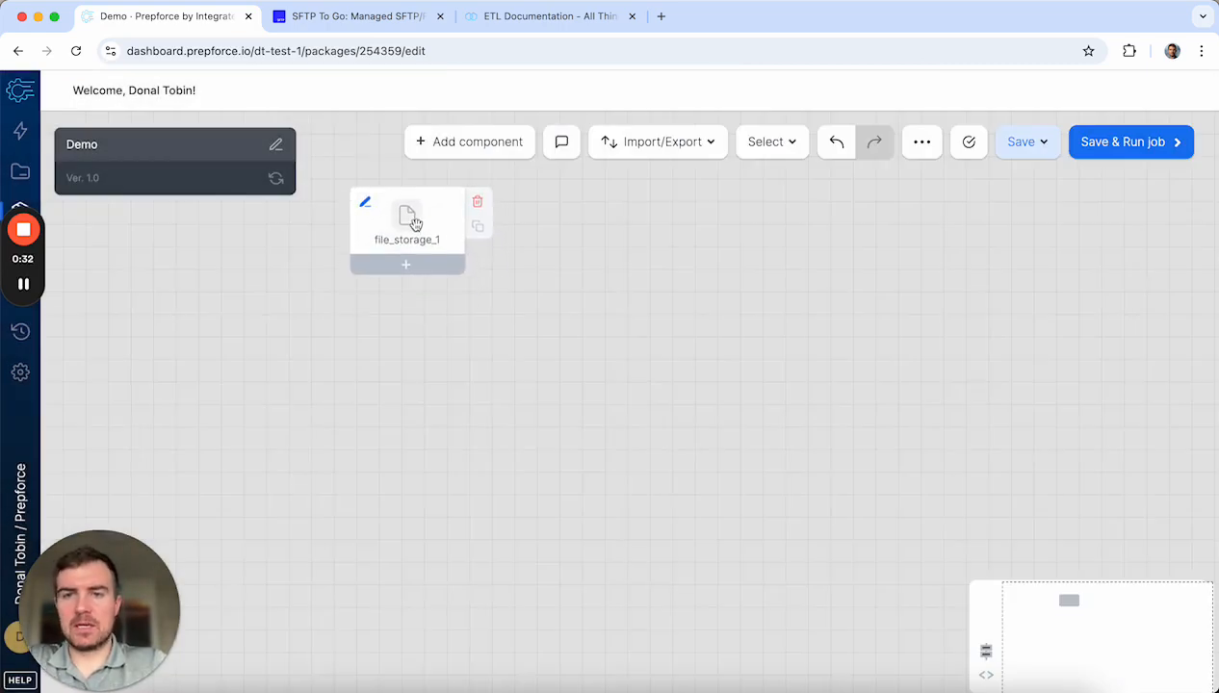
{"action": "left_click", "coordinate": [411, 220]}
Step: Use the Prepforce Demo SFTP connection and enter /customer as the source path
{"action": "left_click", "coordinate": [610, 244]}
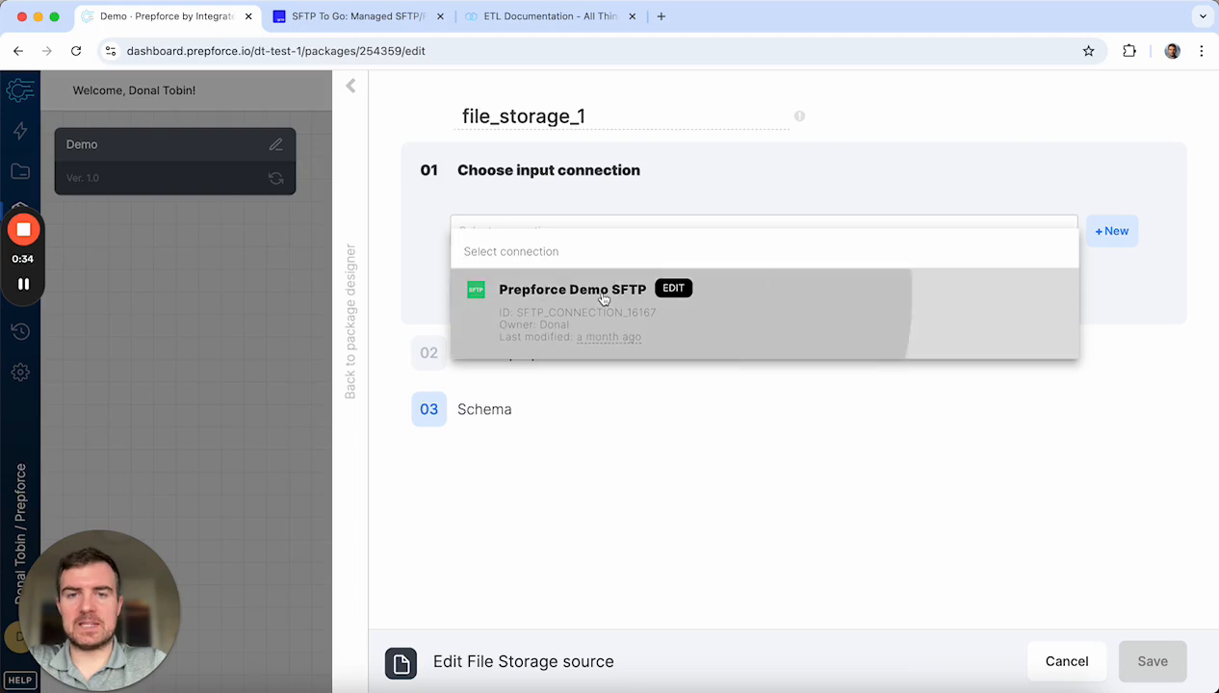
{"action": "left_click", "coordinate": [604, 297]}
{"action": "left_click", "coordinate": [475, 339]}
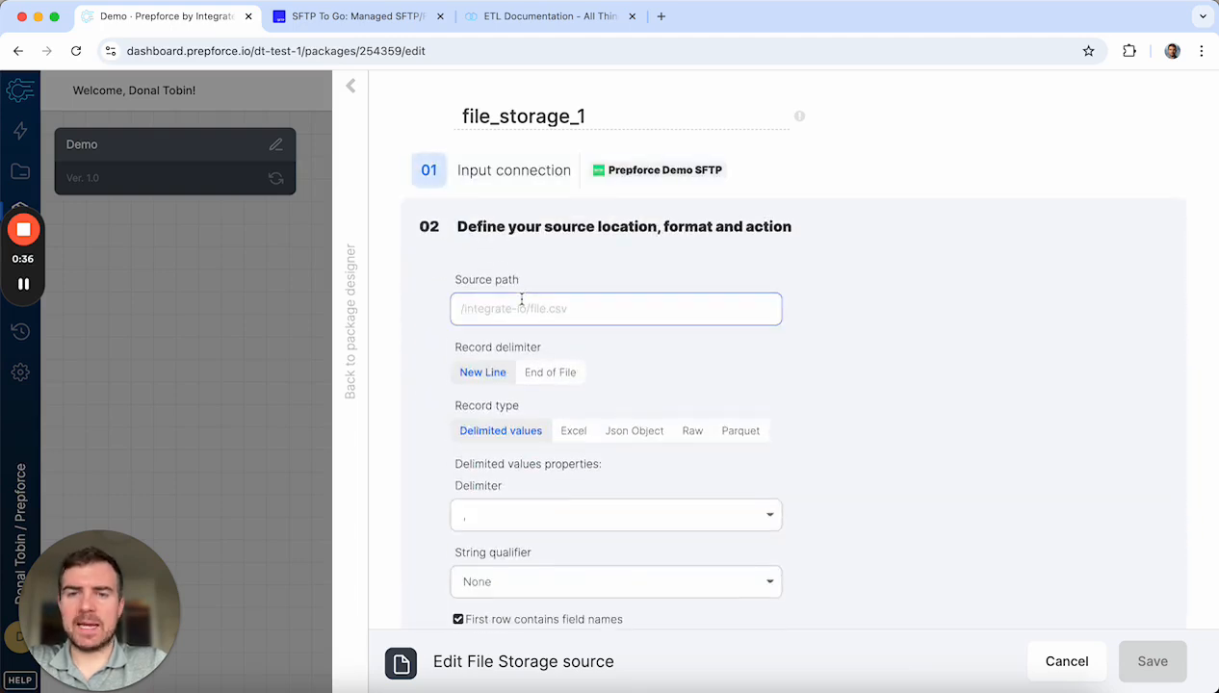
{"action": "scroll", "coordinate": [625, 318], "scroll_direction": "down", "scroll_amount": 1}
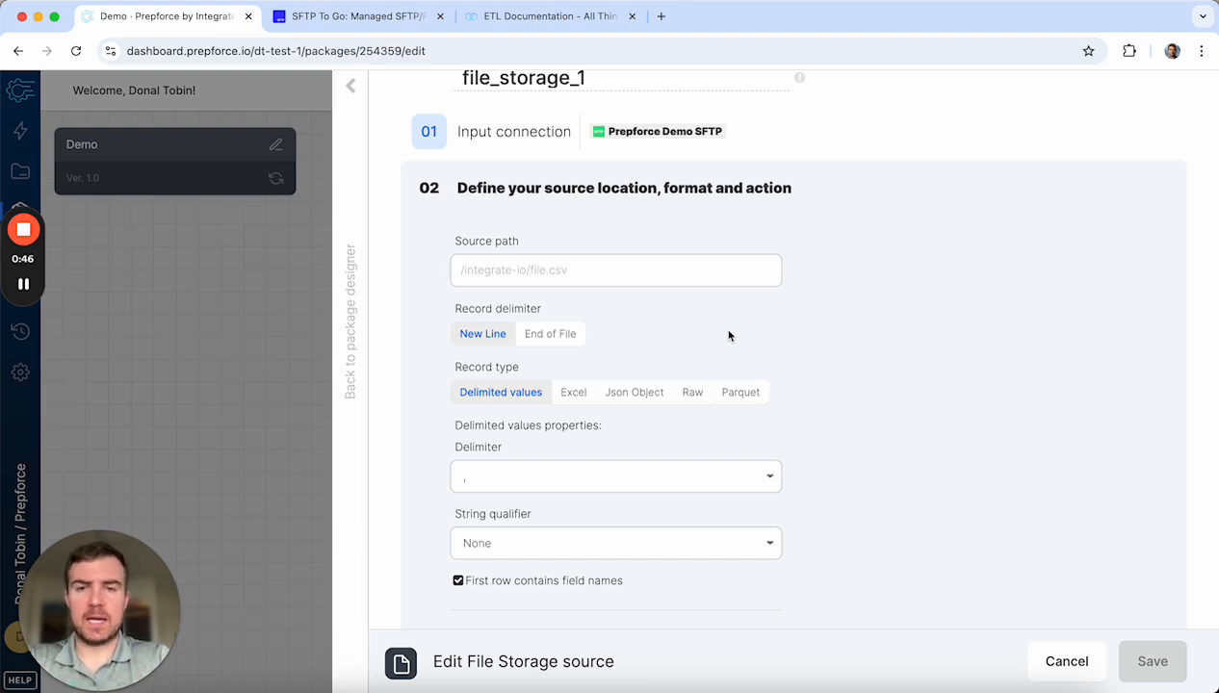
{"action": "type", "text": "/customer.csv"}
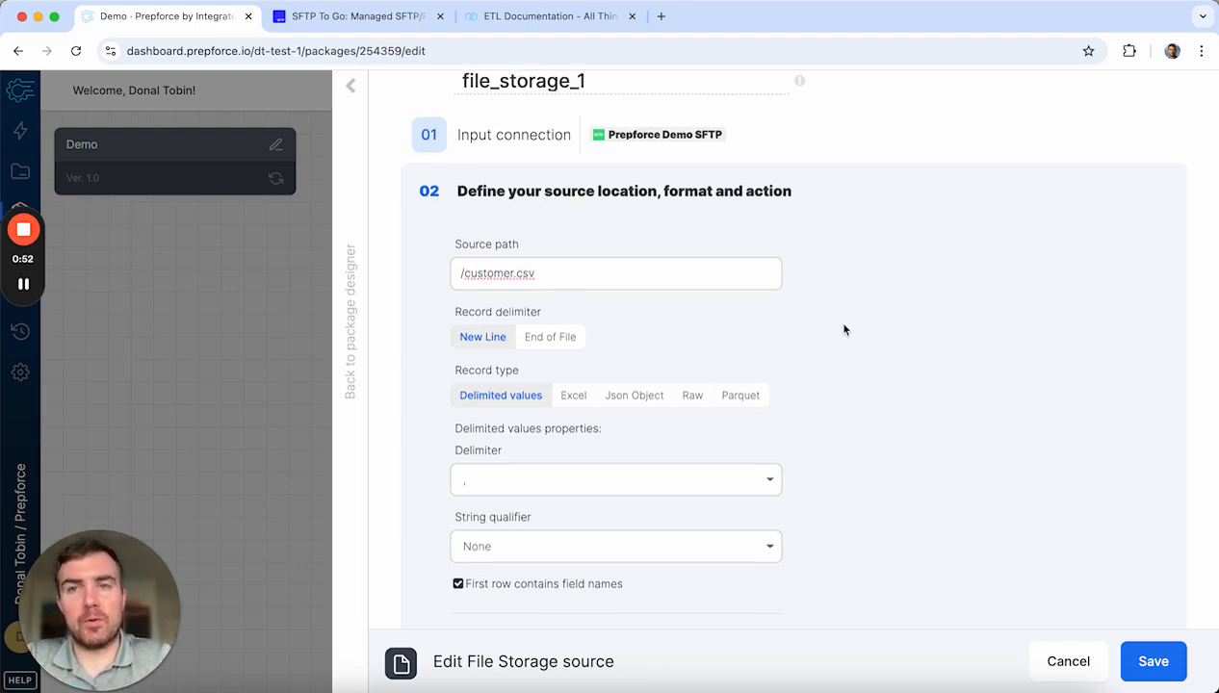
{"action": "scroll", "coordinate": [847, 331], "scroll_direction": "up", "scroll_amount": 2}
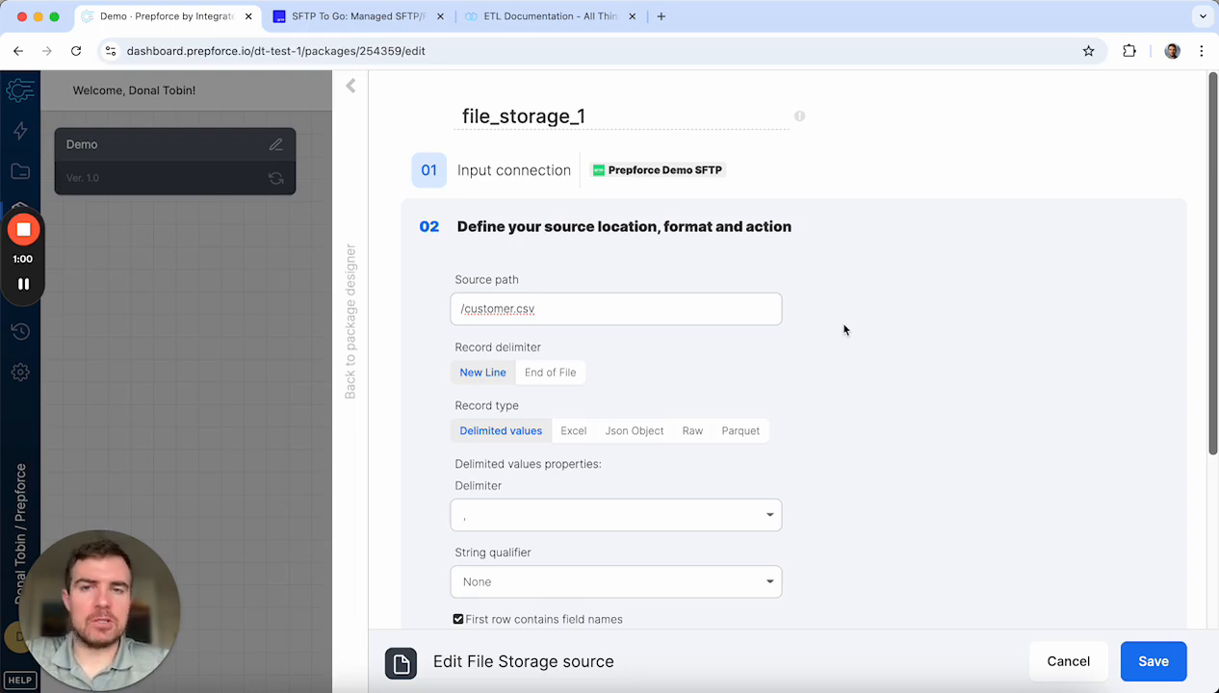
{"action": "scroll", "coordinate": [821, 341], "scroll_direction": "down", "scroll_amount": 2}
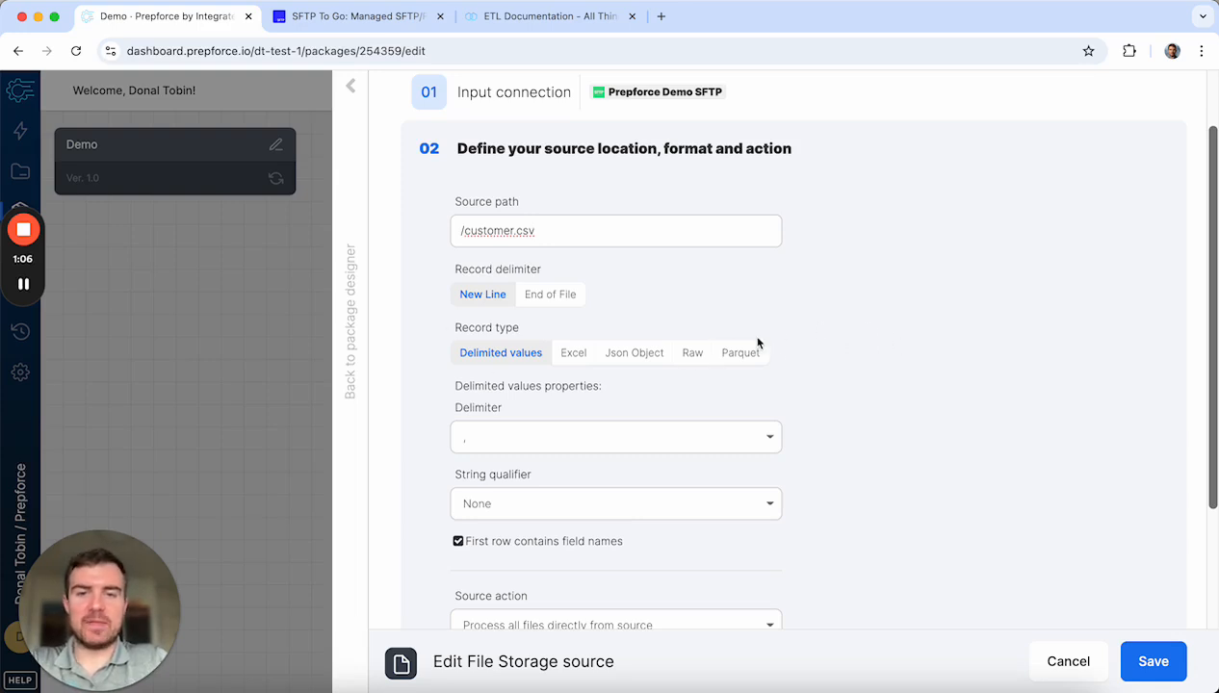
{"action": "scroll", "coordinate": [758, 343], "scroll_direction": "down", "scroll_amount": 1}
{"action": "scroll", "coordinate": [801, 262], "scroll_direction": "down", "scroll_amount": 2}
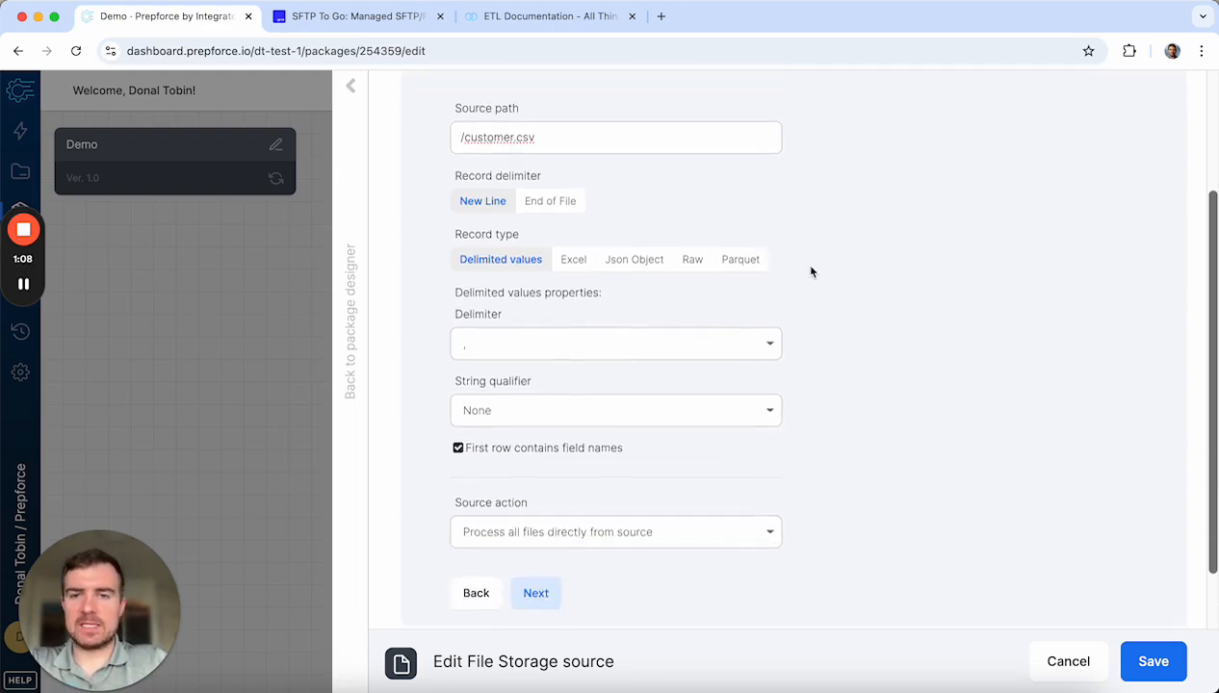
Step: Keep comma delimiter, no string qualifier, and process all files directly from source
{"action": "left_click", "coordinate": [731, 294]}
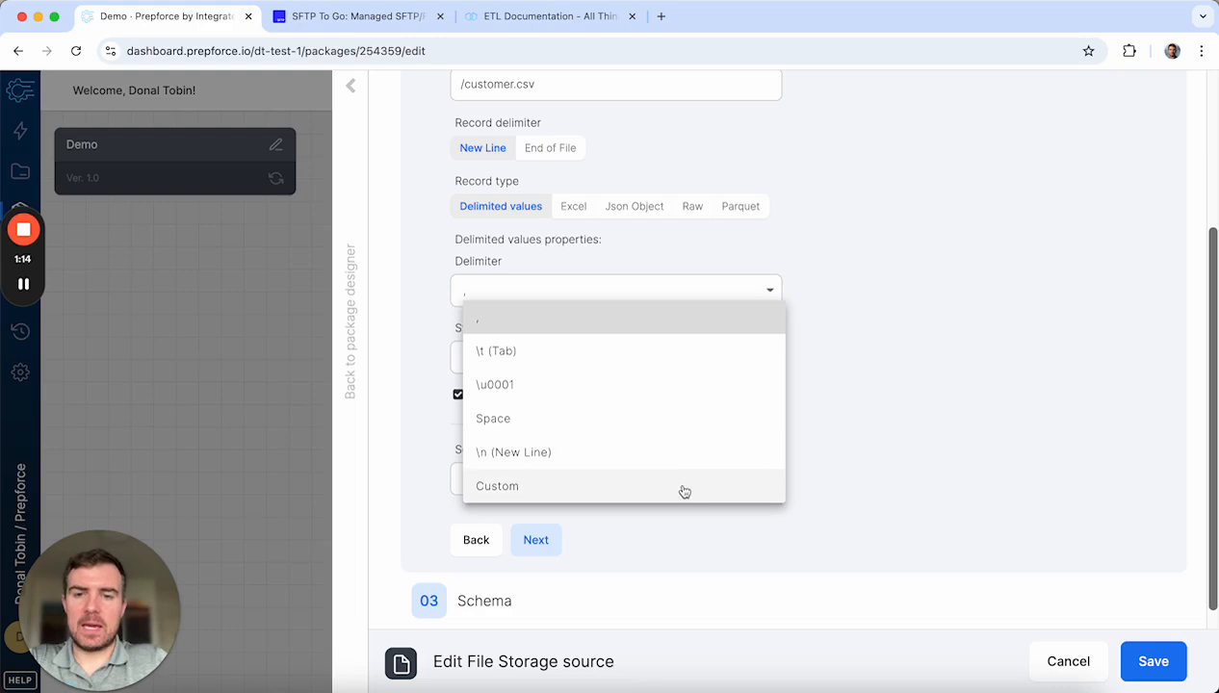
{"action": "left_click", "coordinate": [894, 332]}
{"action": "left_click", "coordinate": [685, 355]}
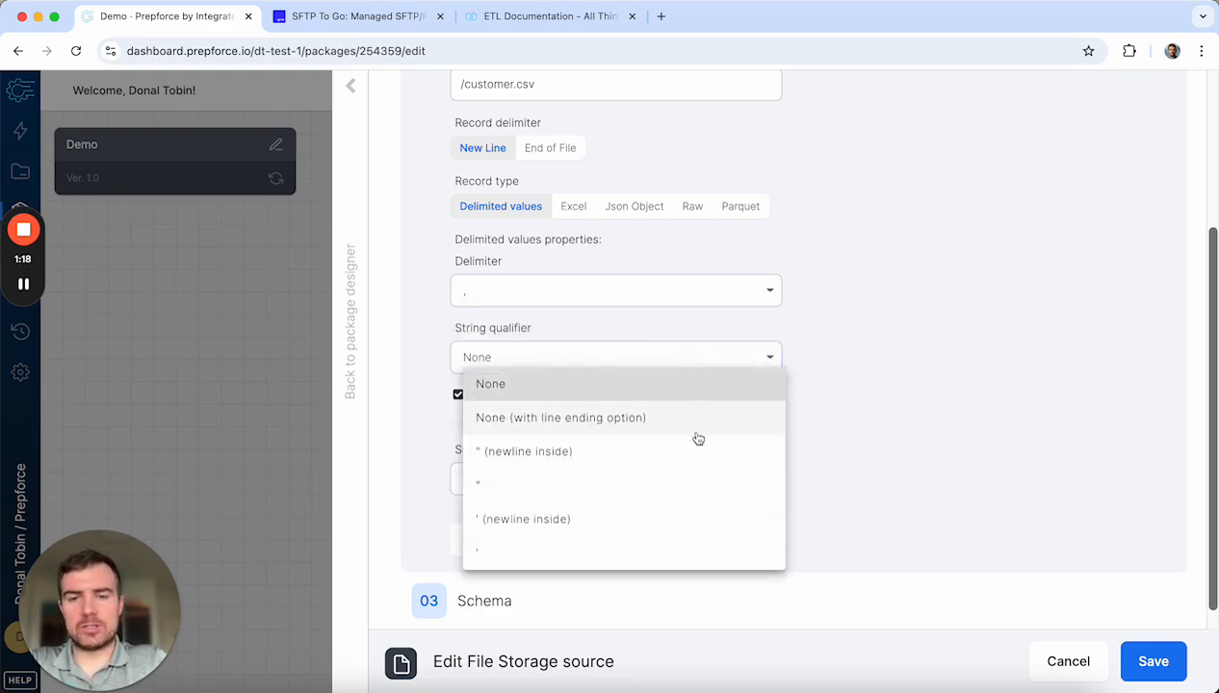
{"action": "left_click", "coordinate": [884, 391]}
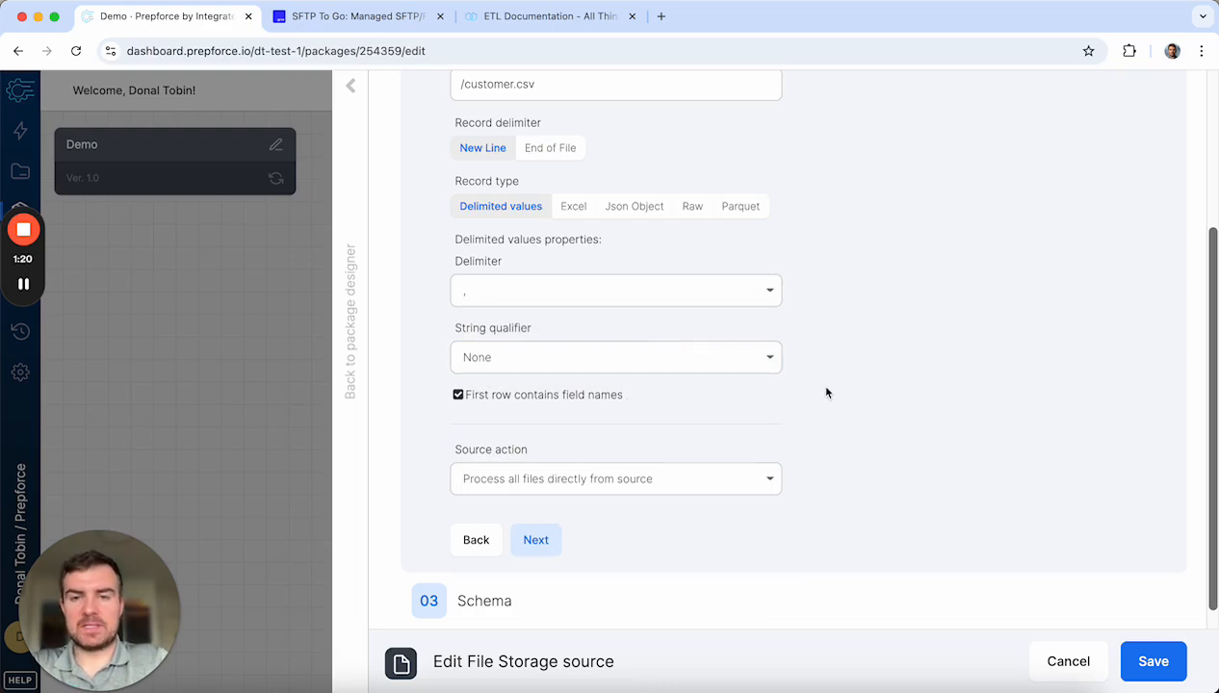
{"action": "scroll", "coordinate": [827, 392], "scroll_direction": "down", "scroll_amount": 1}
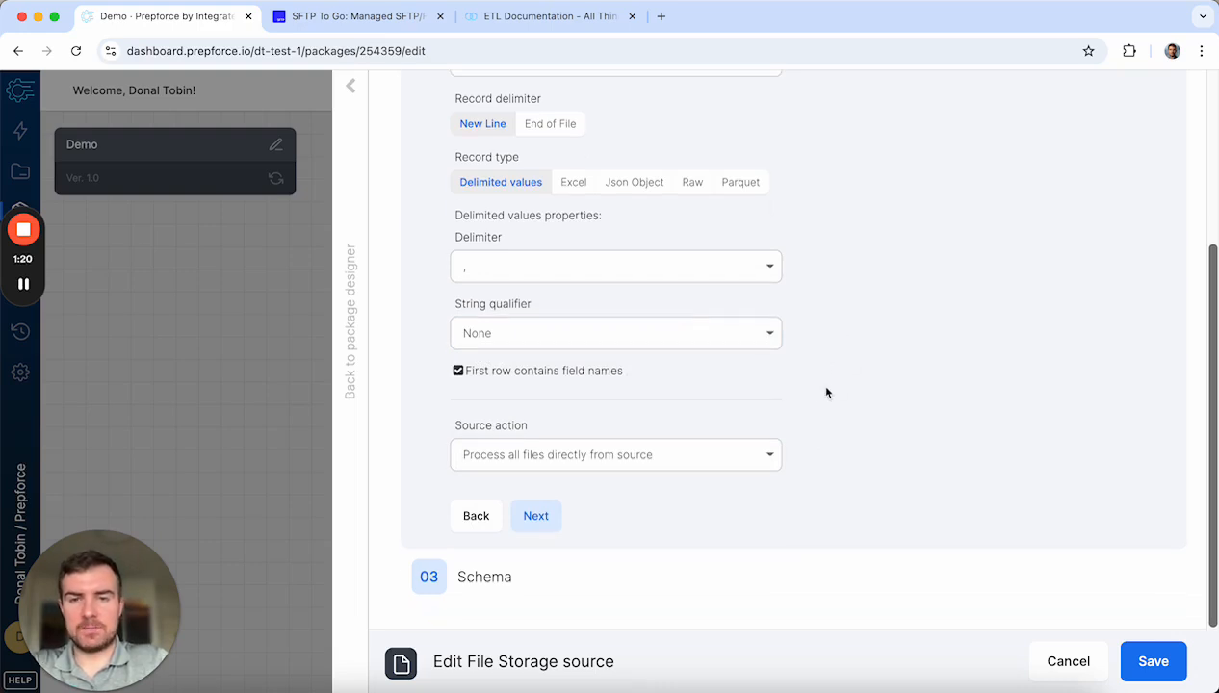
{"action": "left_click", "coordinate": [599, 463]}
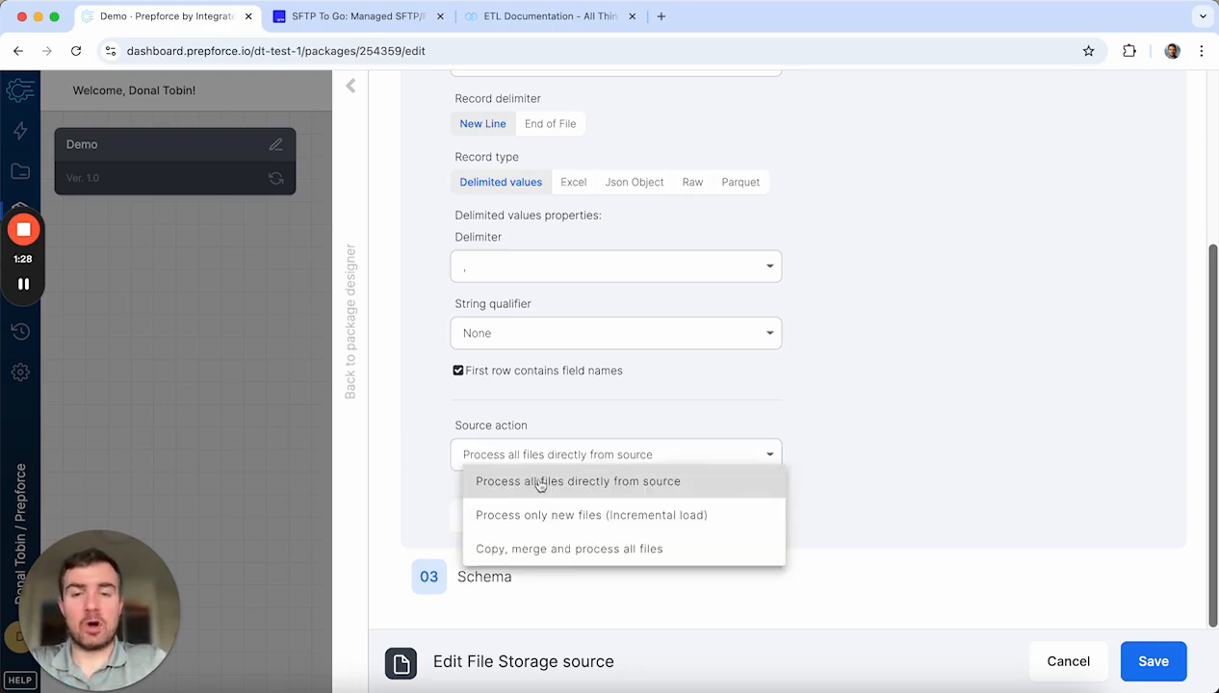
{"action": "left_click", "coordinate": [852, 381]}
Step: Confirm the /customer.csv path and source action unchanged, then continue to input field selection
{"action": "scroll", "coordinate": [806, 366], "scroll_direction": "up", "scroll_amount": 2}
{"action": "scroll", "coordinate": [807, 370], "scroll_direction": "down", "scroll_amount": 1}
{"action": "left_click", "coordinate": [570, 114]}
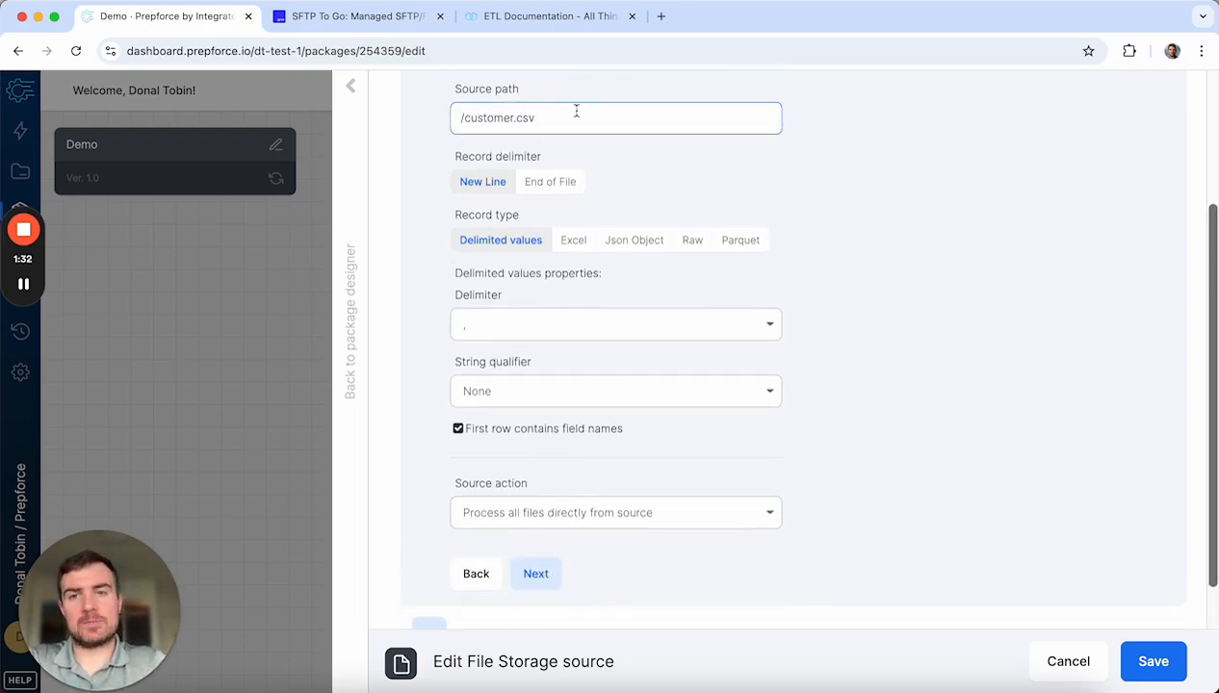
{"action": "scroll", "coordinate": [659, 463], "scroll_direction": "down", "scroll_amount": 1}
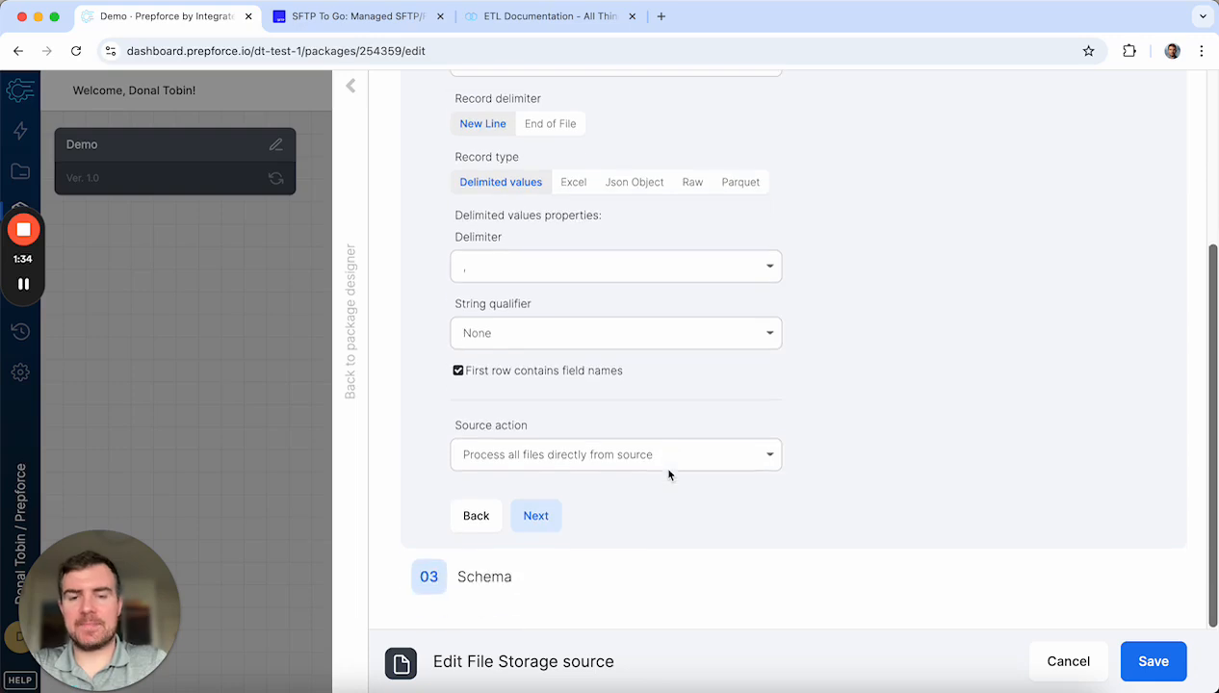
{"action": "left_click", "coordinate": [714, 458]}
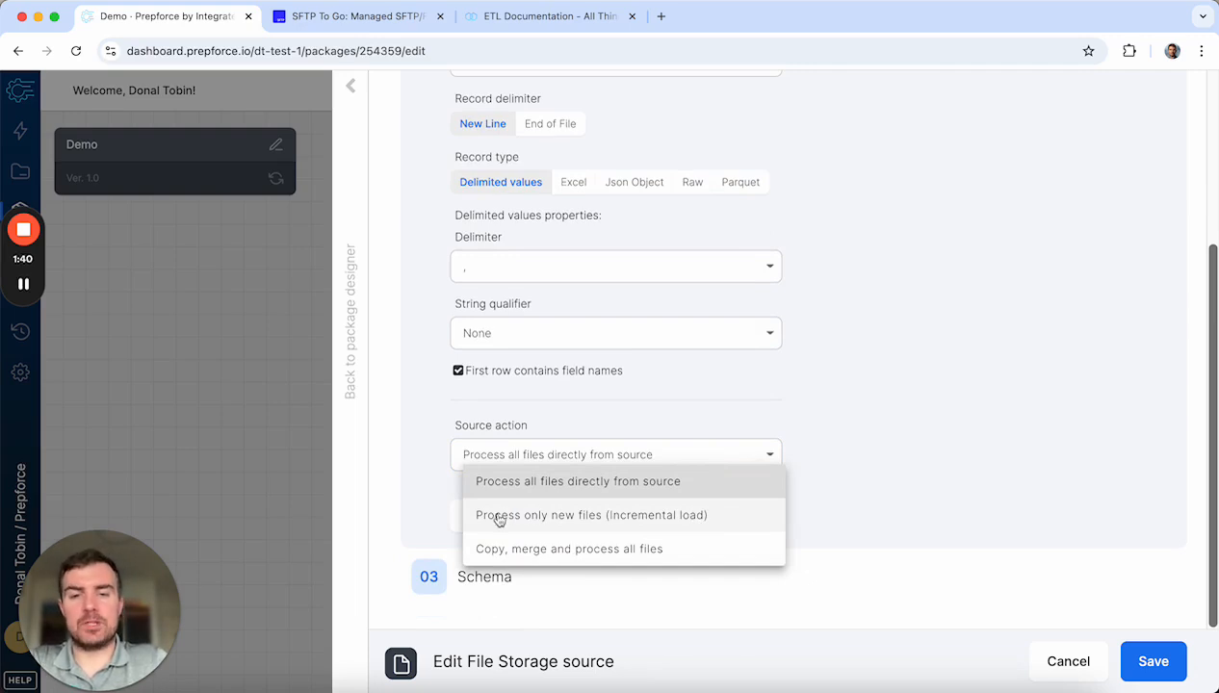
{"action": "left_click", "coordinate": [853, 518]}
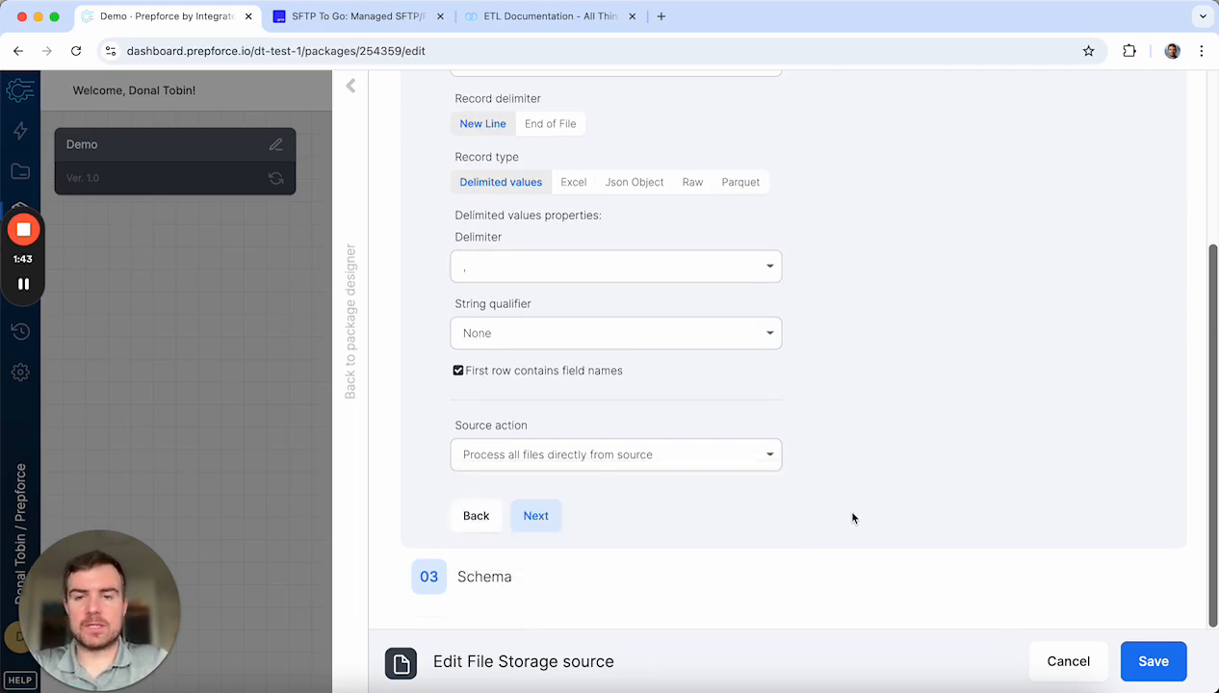
{"action": "left_click", "coordinate": [537, 517]}
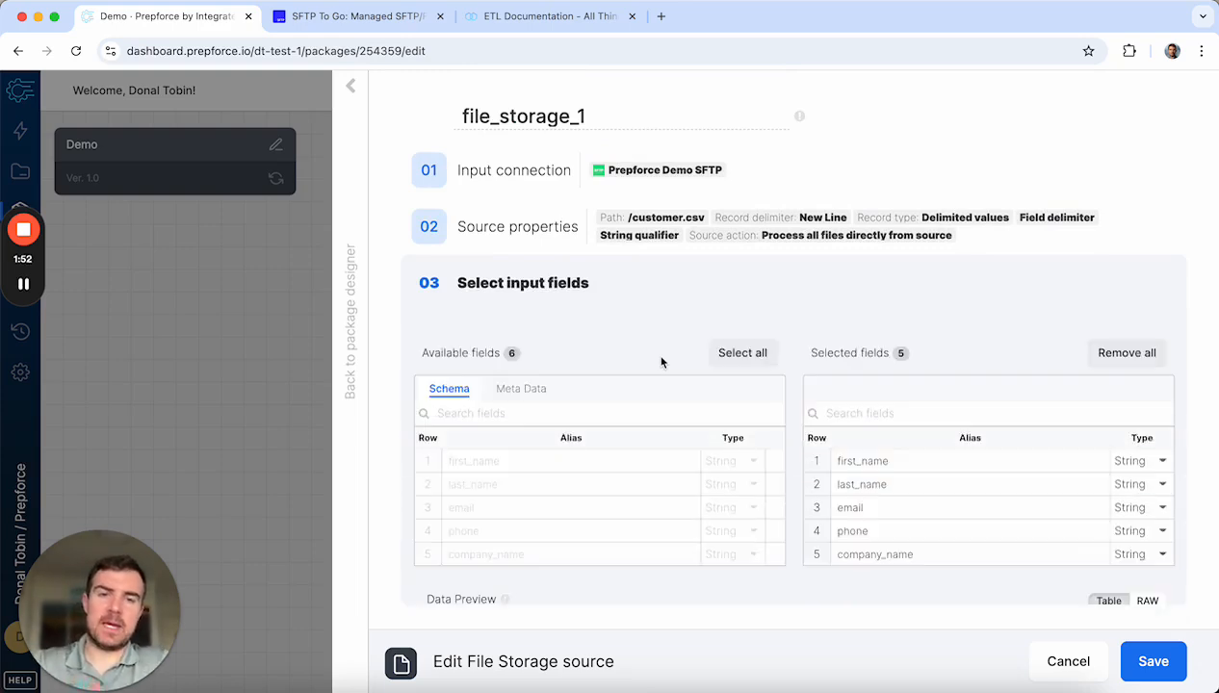
Step: Keep first_name as String, toggle the preview between raw and table views, and save
{"action": "scroll", "coordinate": [637, 416], "scroll_direction": "down", "scroll_amount": 2}
{"action": "scroll", "coordinate": [613, 375], "scroll_direction": "down", "scroll_amount": 1}
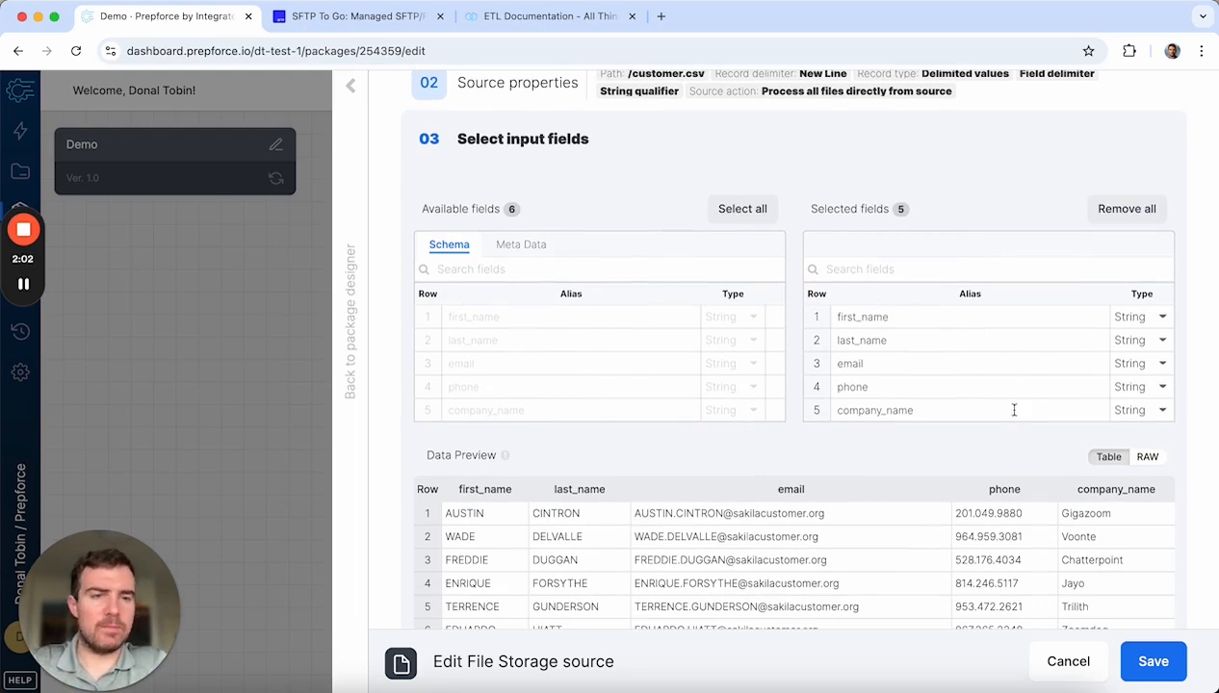
{"action": "scroll", "coordinate": [1006, 405], "scroll_direction": "down", "scroll_amount": 2}
{"action": "left_click", "coordinate": [1163, 251]}
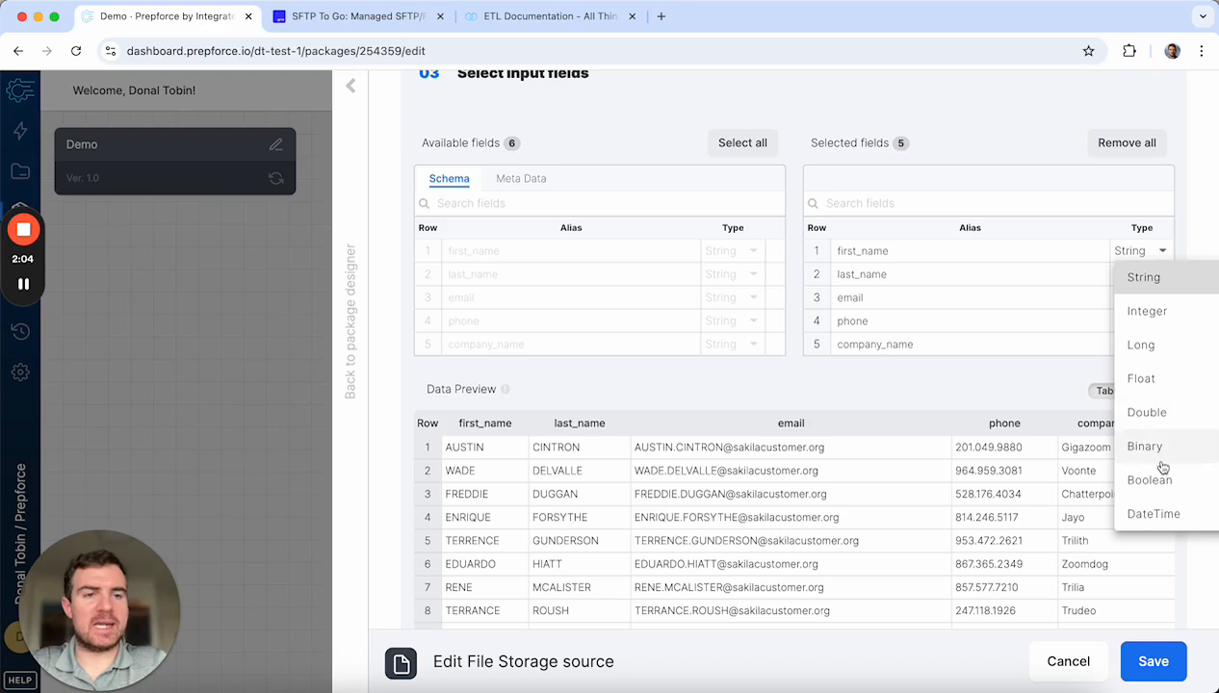
{"action": "left_click", "coordinate": [961, 120]}
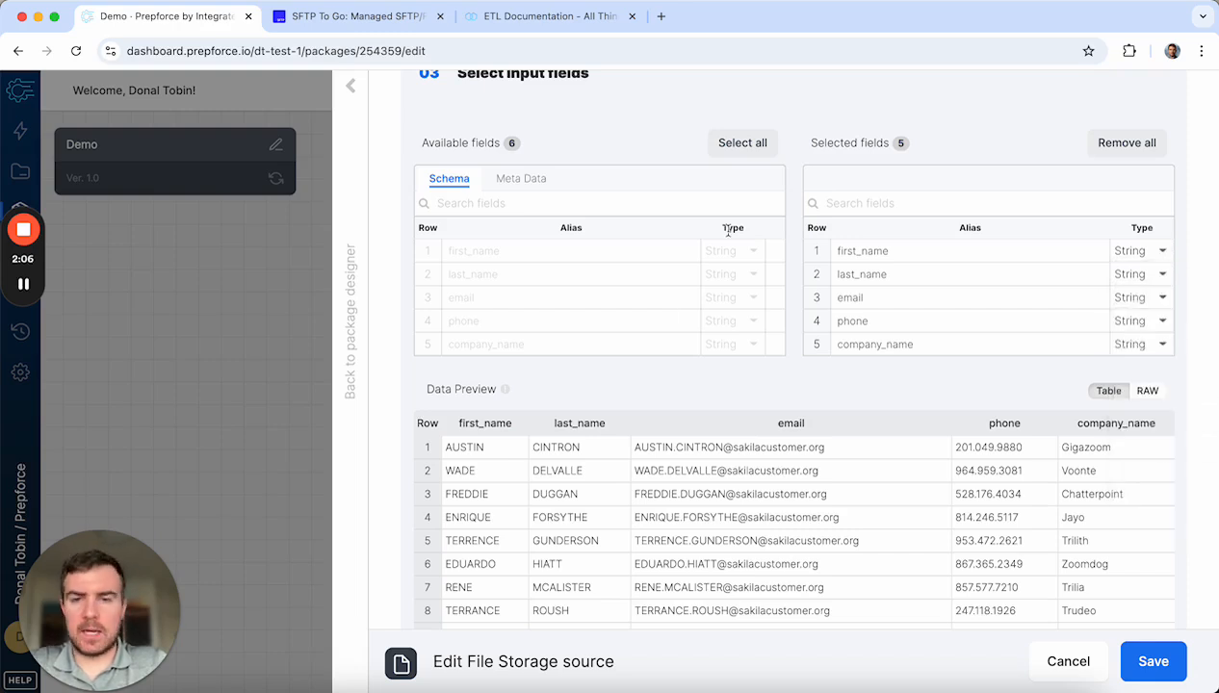
{"action": "scroll", "coordinate": [636, 326], "scroll_direction": "down", "scroll_amount": 3}
{"action": "scroll", "coordinate": [758, 415], "scroll_direction": "down", "scroll_amount": 2}
{"action": "scroll", "coordinate": [757, 414], "scroll_direction": "up", "scroll_amount": 2}
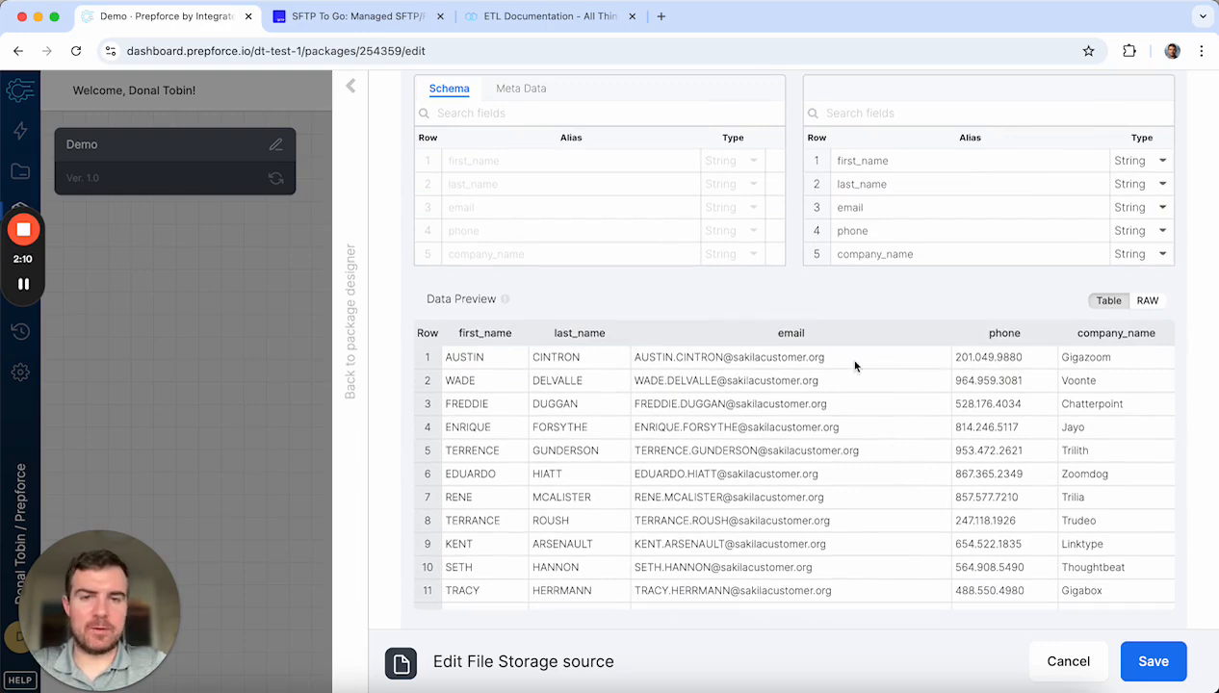
{"action": "left_click", "coordinate": [1152, 300]}
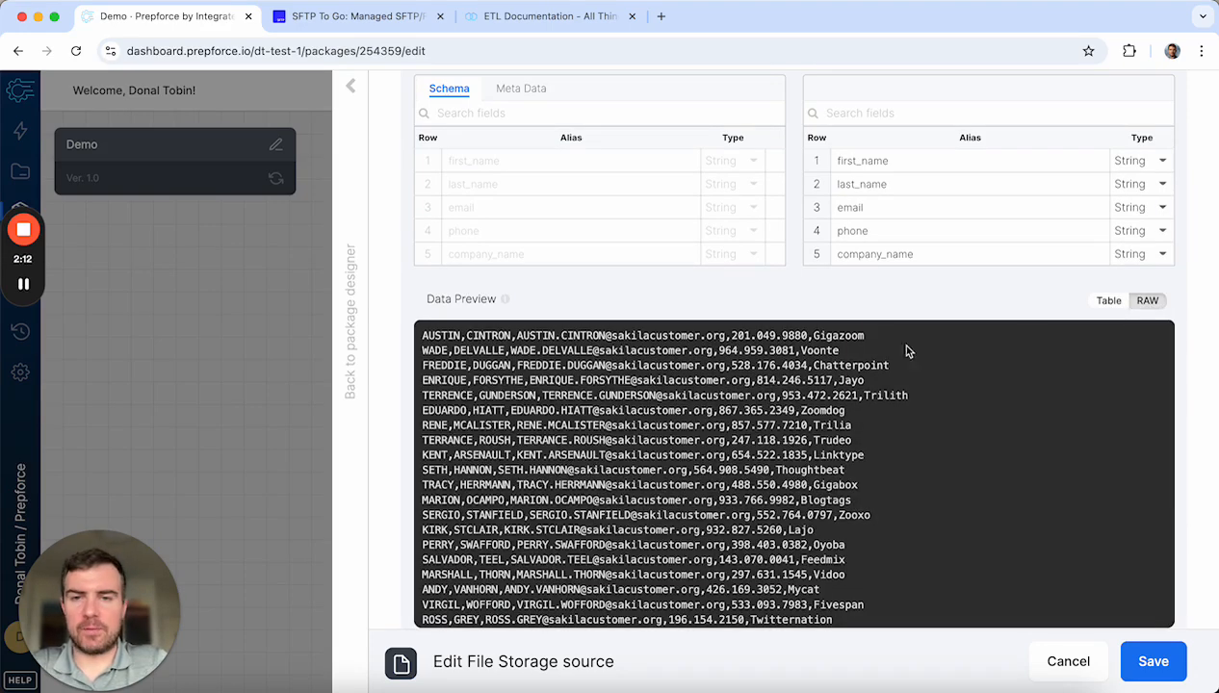
{"action": "left_click", "coordinate": [1104, 301]}
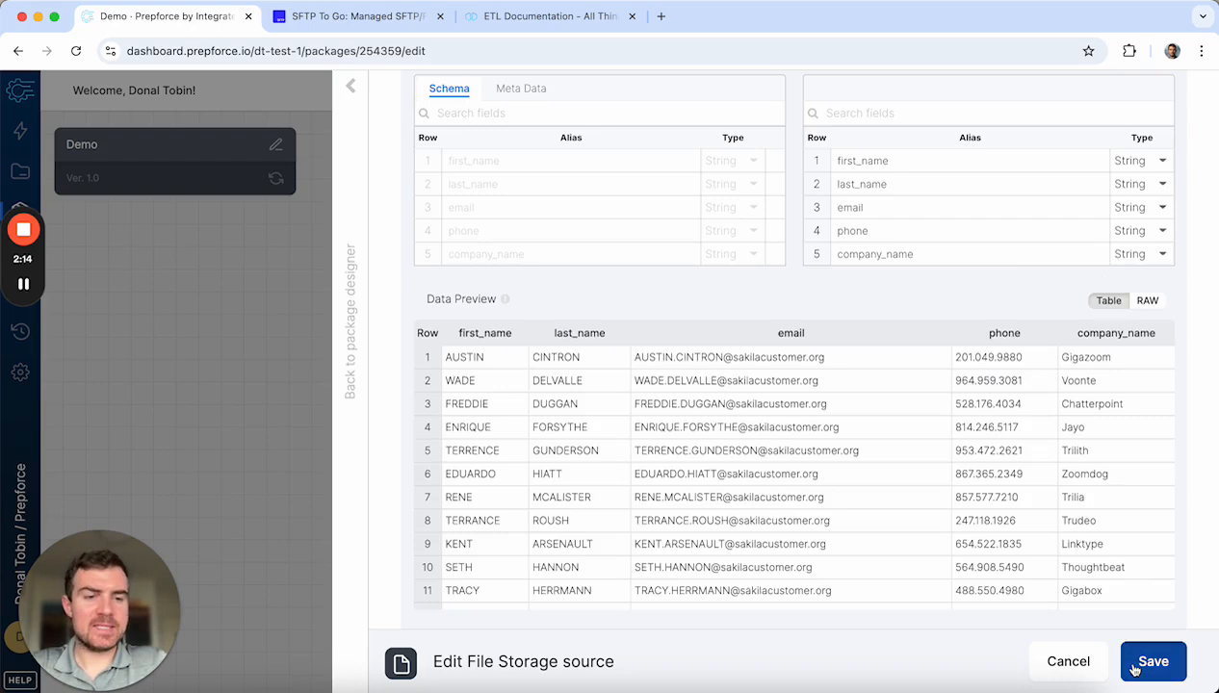
{"action": "left_click", "coordinate": [1139, 662]}
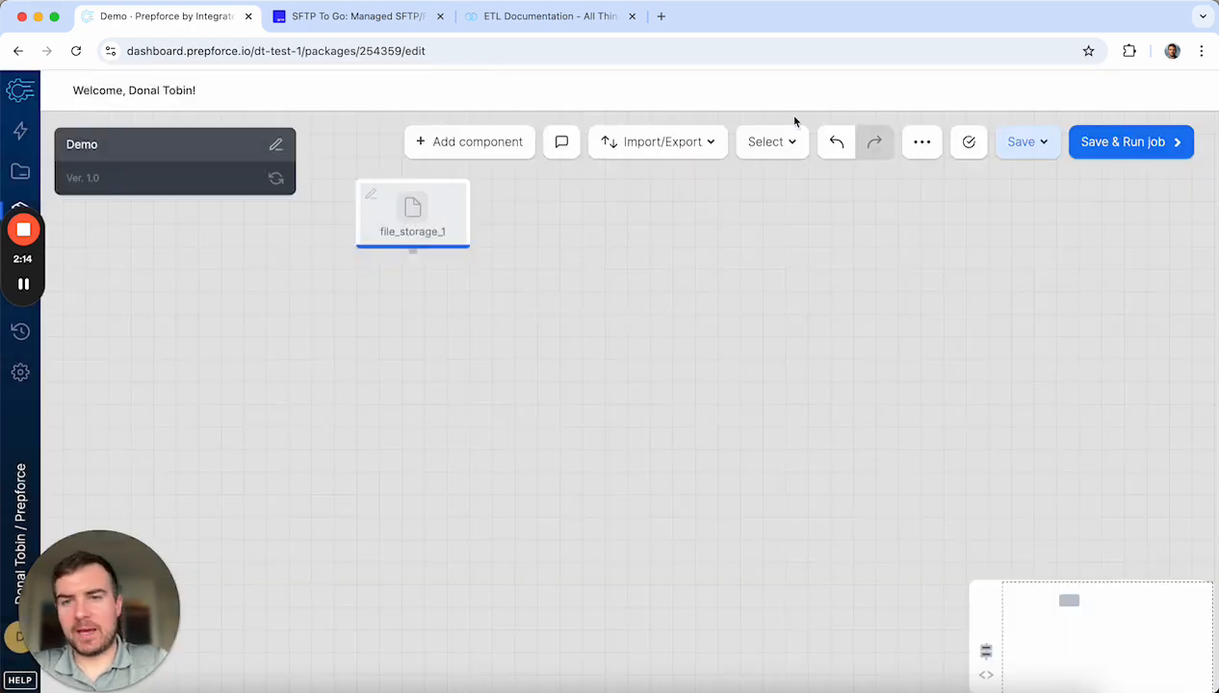
Step: Insert a Filter transformation after file_storage_1 and open filter_1's settings
{"action": "left_click", "coordinate": [413, 259]}
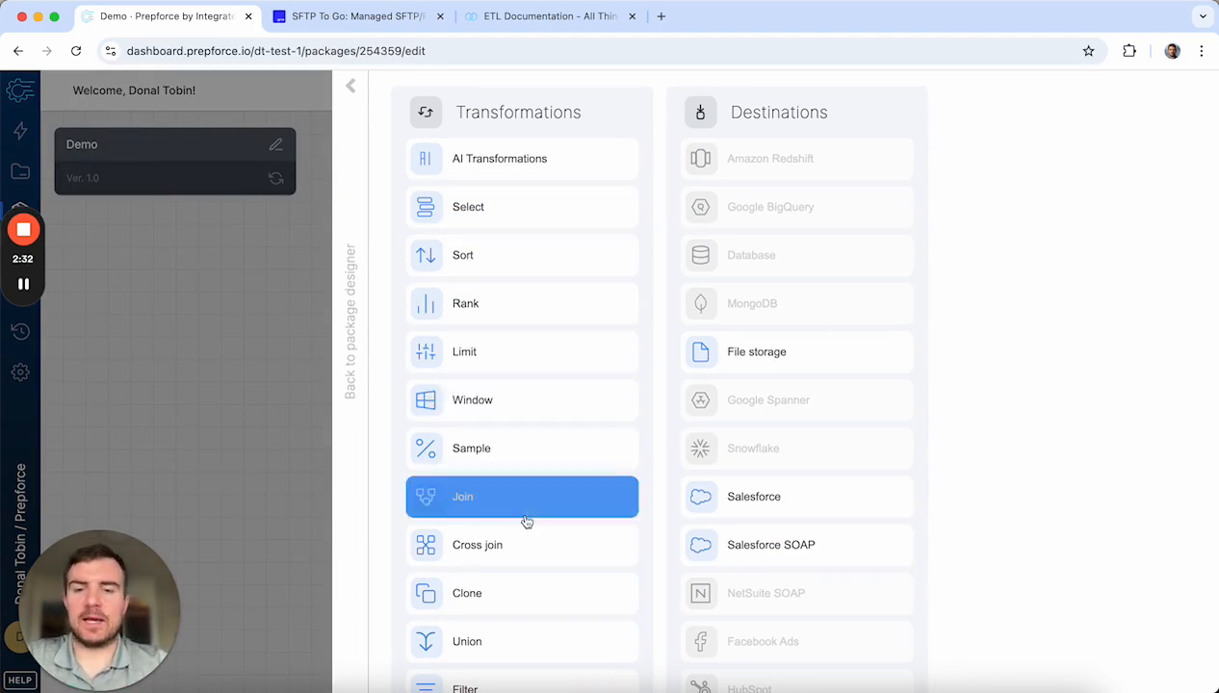
{"action": "scroll", "coordinate": [524, 520], "scroll_direction": "down", "scroll_amount": 4}
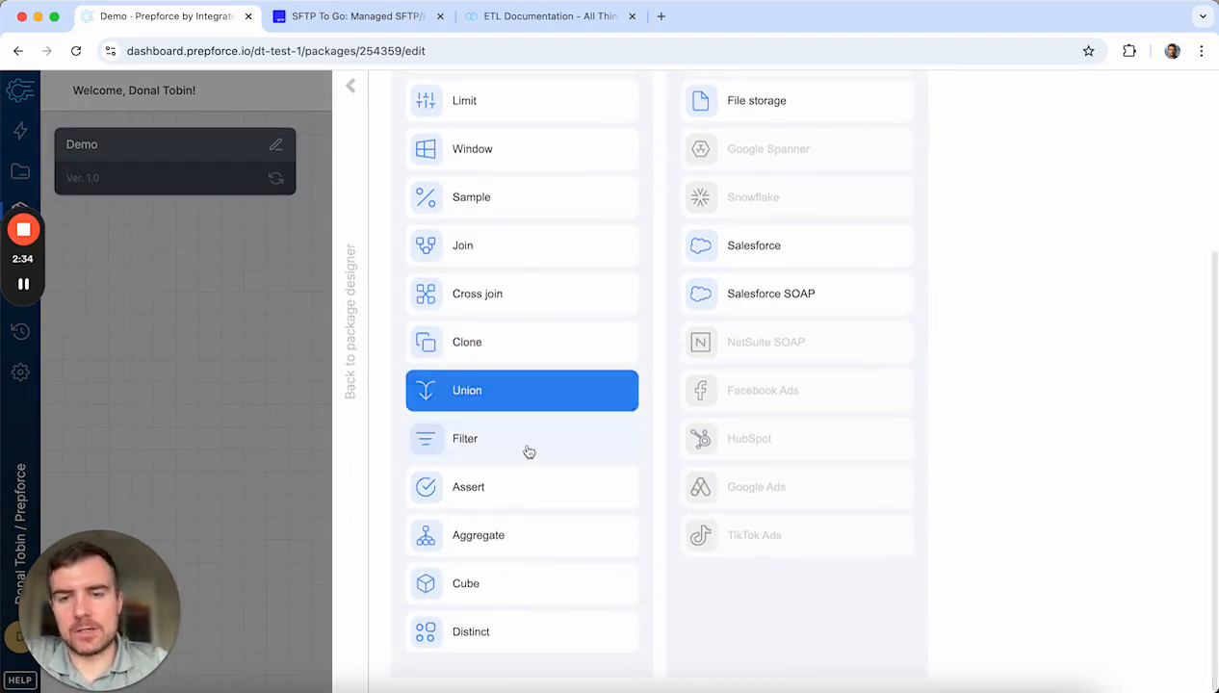
{"action": "left_click", "coordinate": [540, 442]}
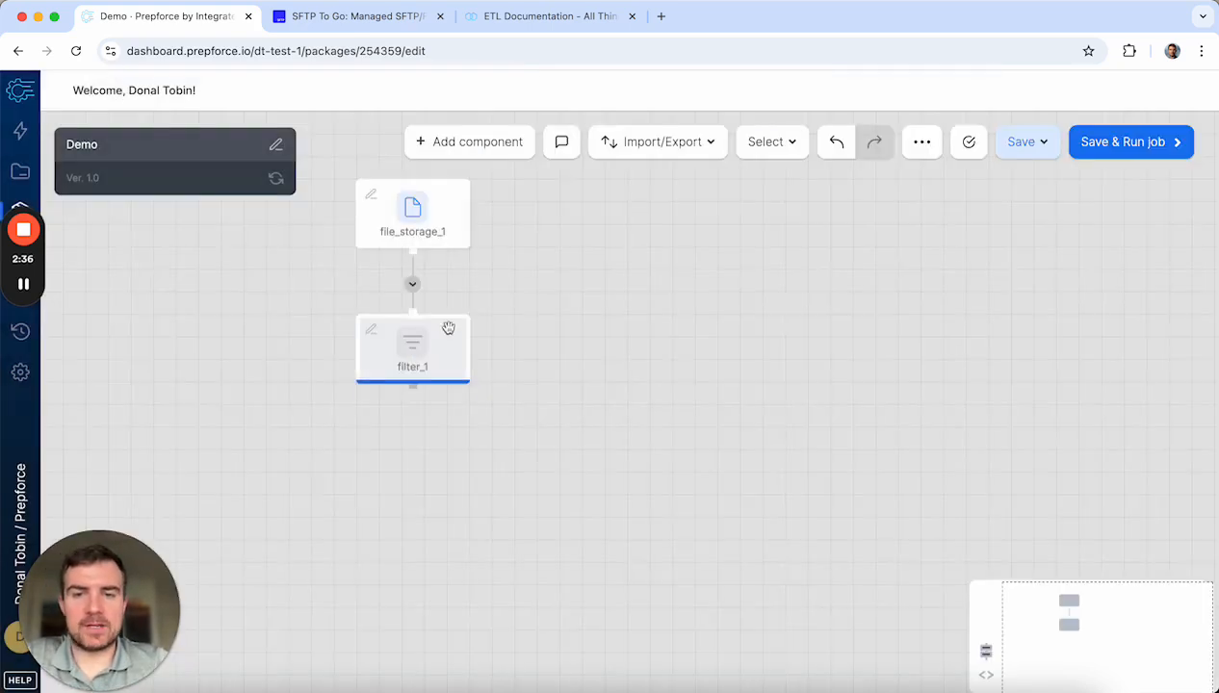
{"action": "left_click", "coordinate": [405, 344]}
Step: Save filter_1 with AND matching on 'email Text is not empty', then delete filter_1
{"action": "left_click", "coordinate": [561, 206]}
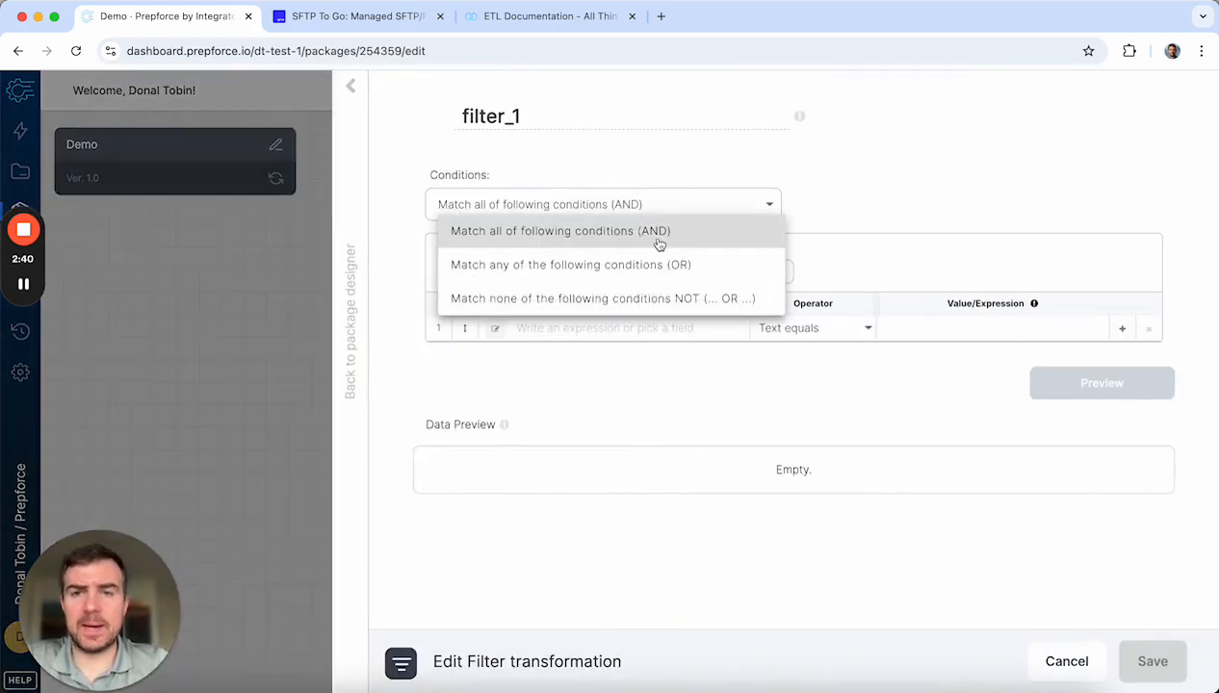
{"action": "left_click", "coordinate": [608, 232]}
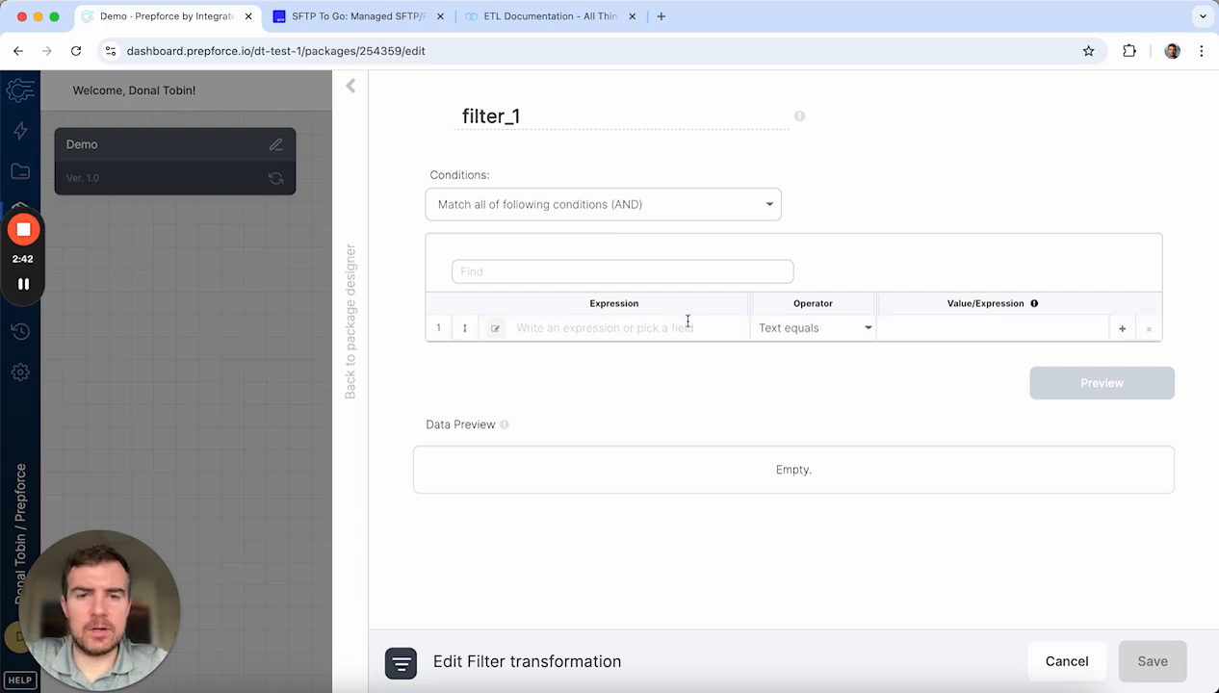
{"action": "left_click", "coordinate": [623, 330]}
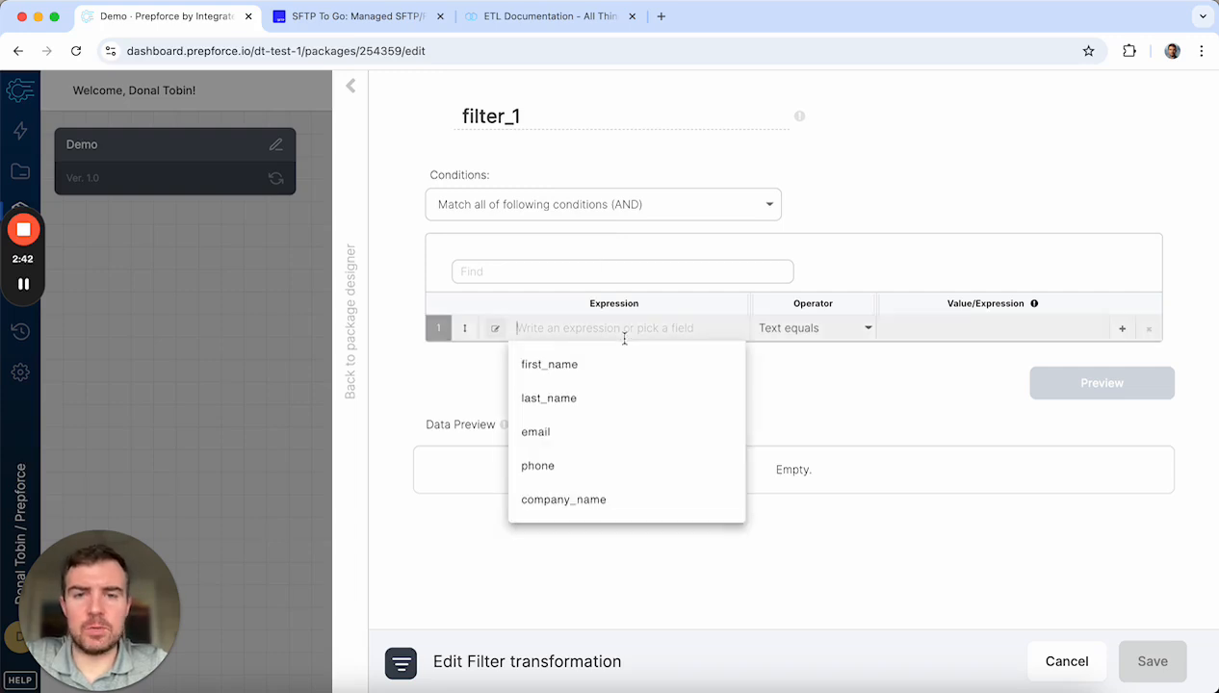
{"action": "left_click", "coordinate": [592, 433]}
{"action": "left_click", "coordinate": [818, 328]}
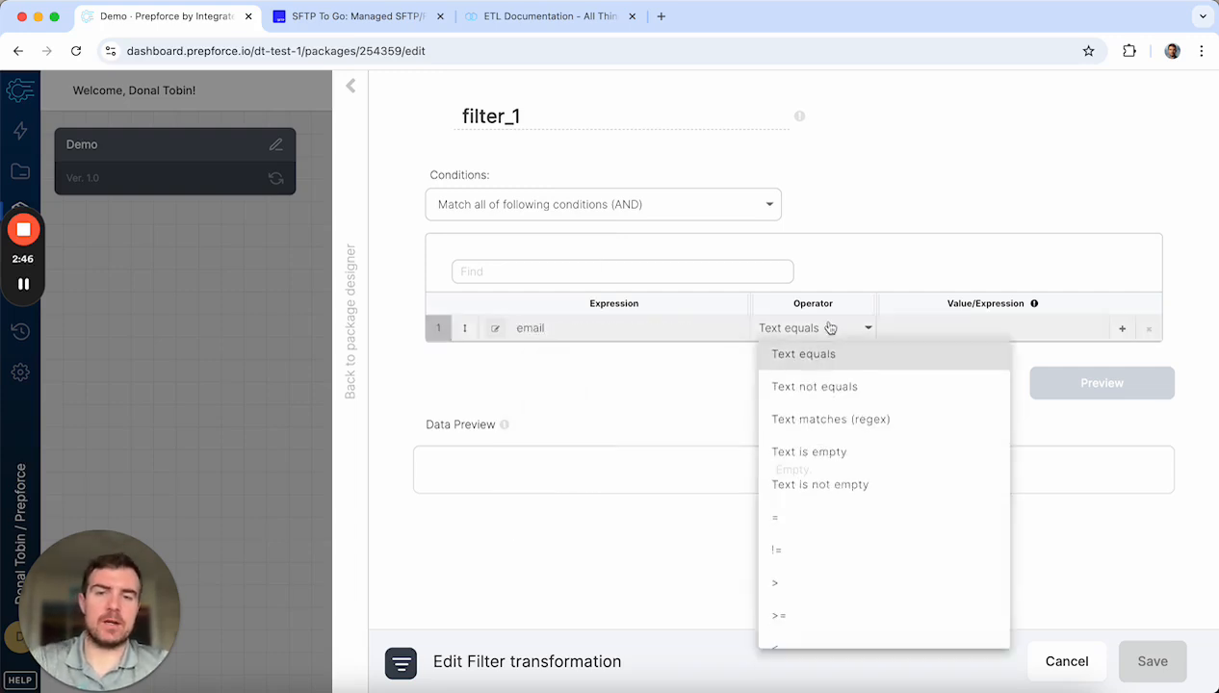
{"action": "left_click", "coordinate": [828, 491]}
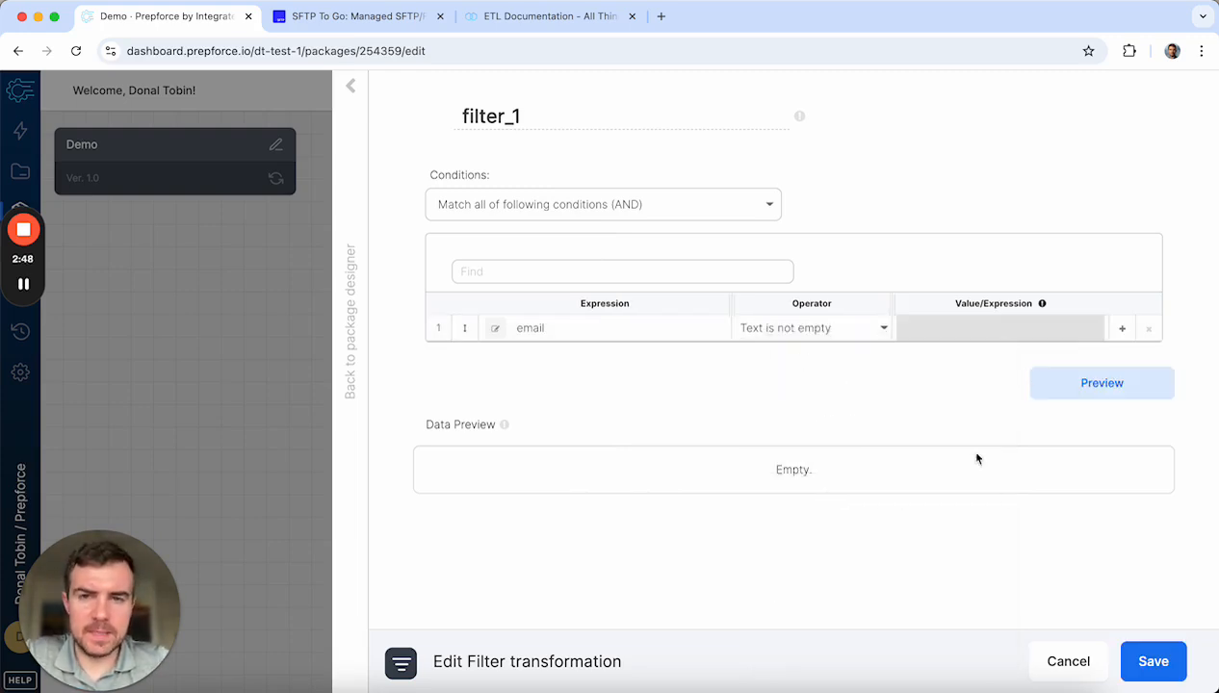
{"action": "left_click", "coordinate": [1150, 660]}
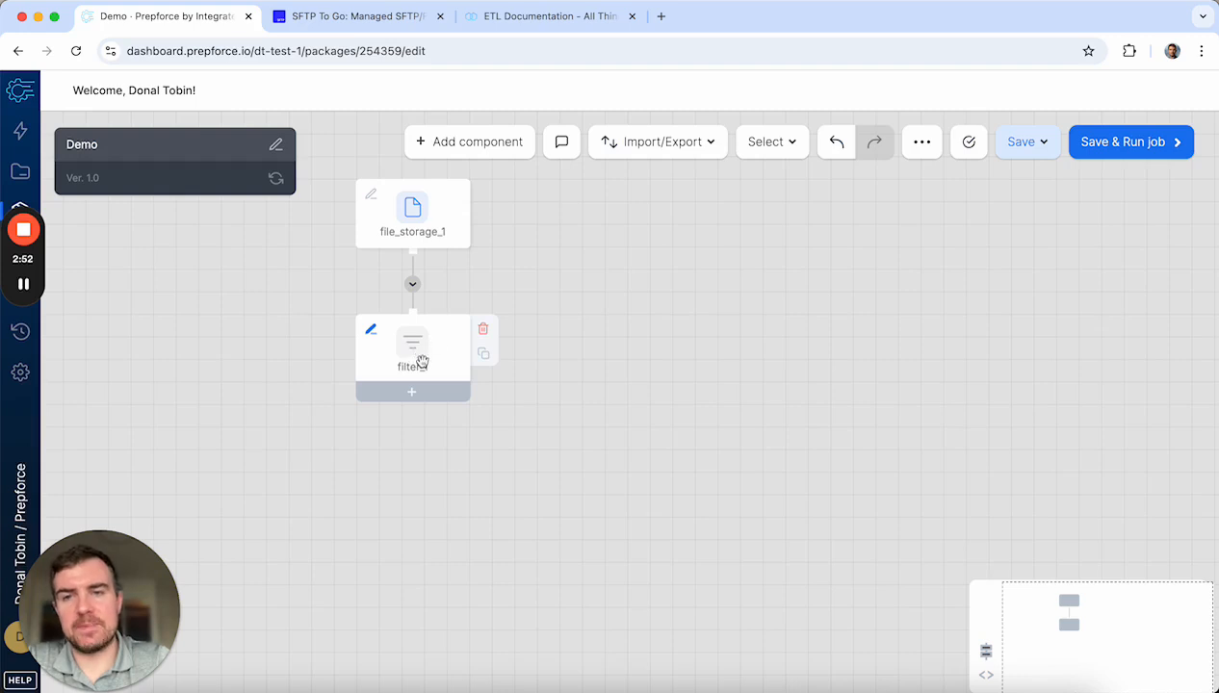
{"action": "left_click", "coordinate": [483, 329]}
Step: Add select_1 after file_storage_1, auto-fill five fields, add two empty rows, and edit email
{"action": "left_click", "coordinate": [413, 254]}
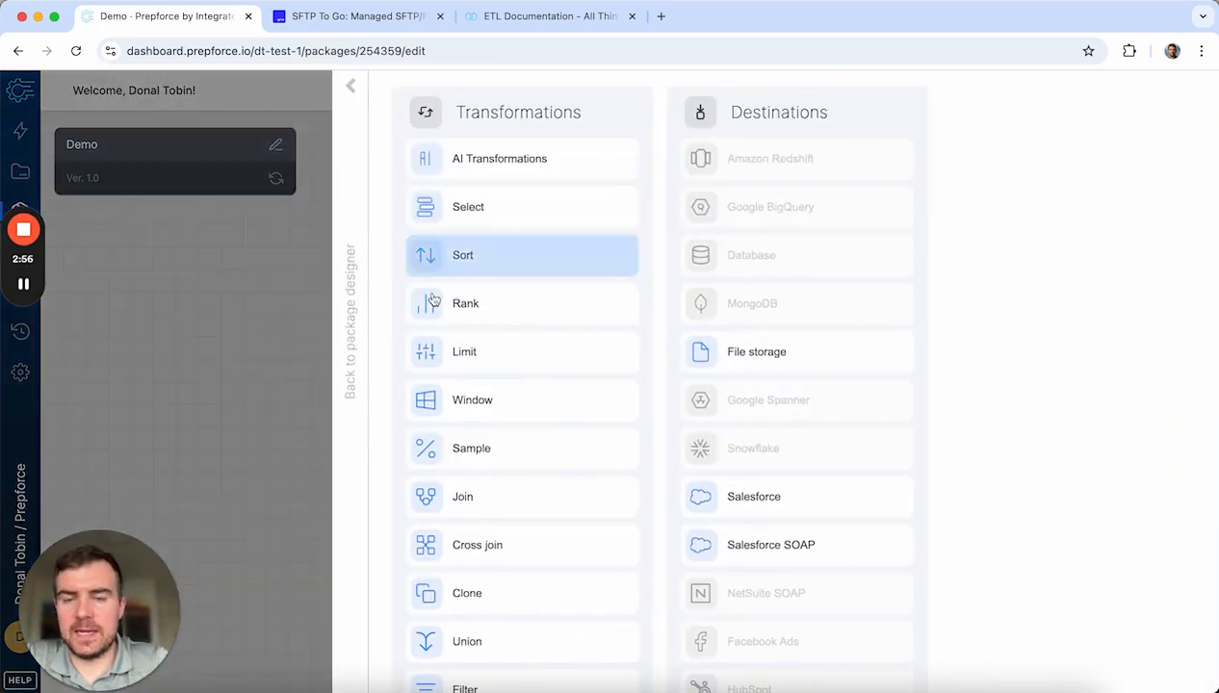
{"action": "left_click", "coordinate": [513, 216]}
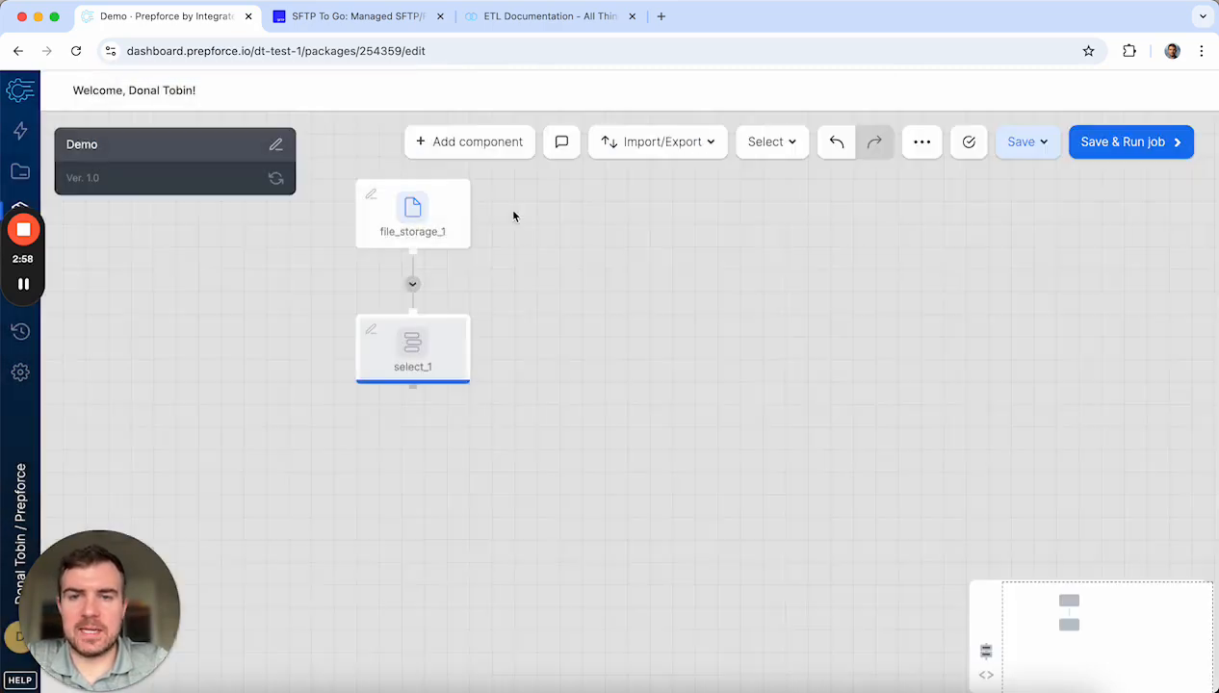
{"action": "left_click", "coordinate": [422, 356]}
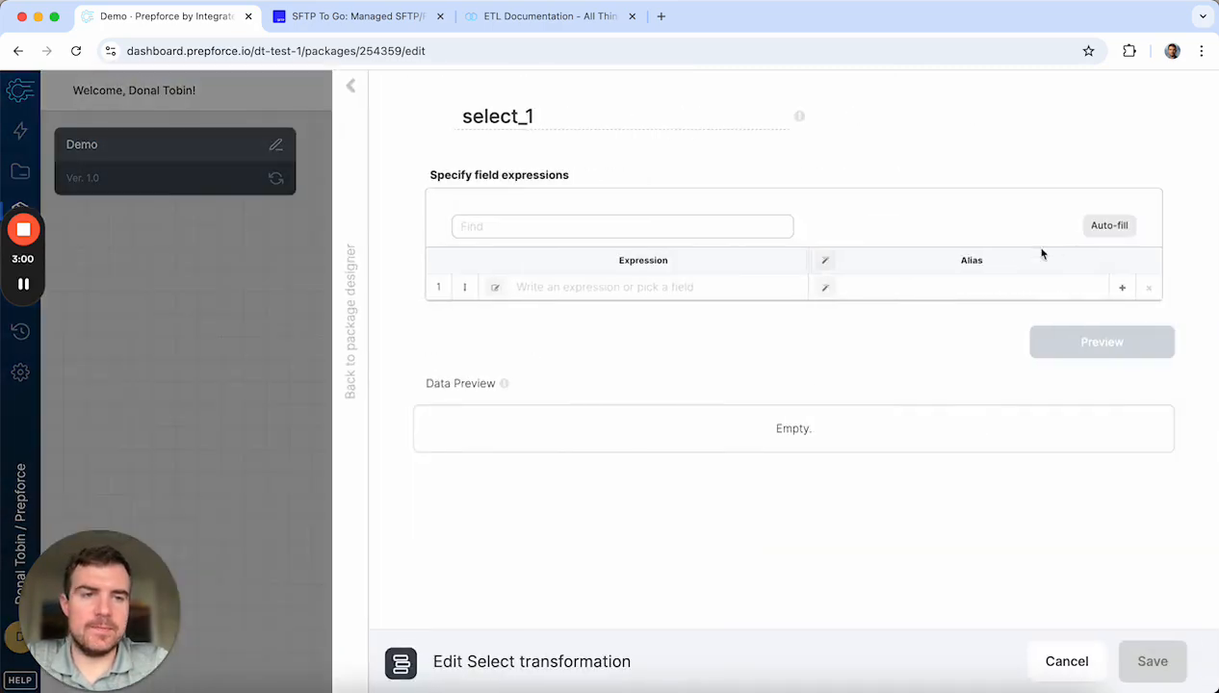
{"action": "left_click", "coordinate": [1105, 227]}
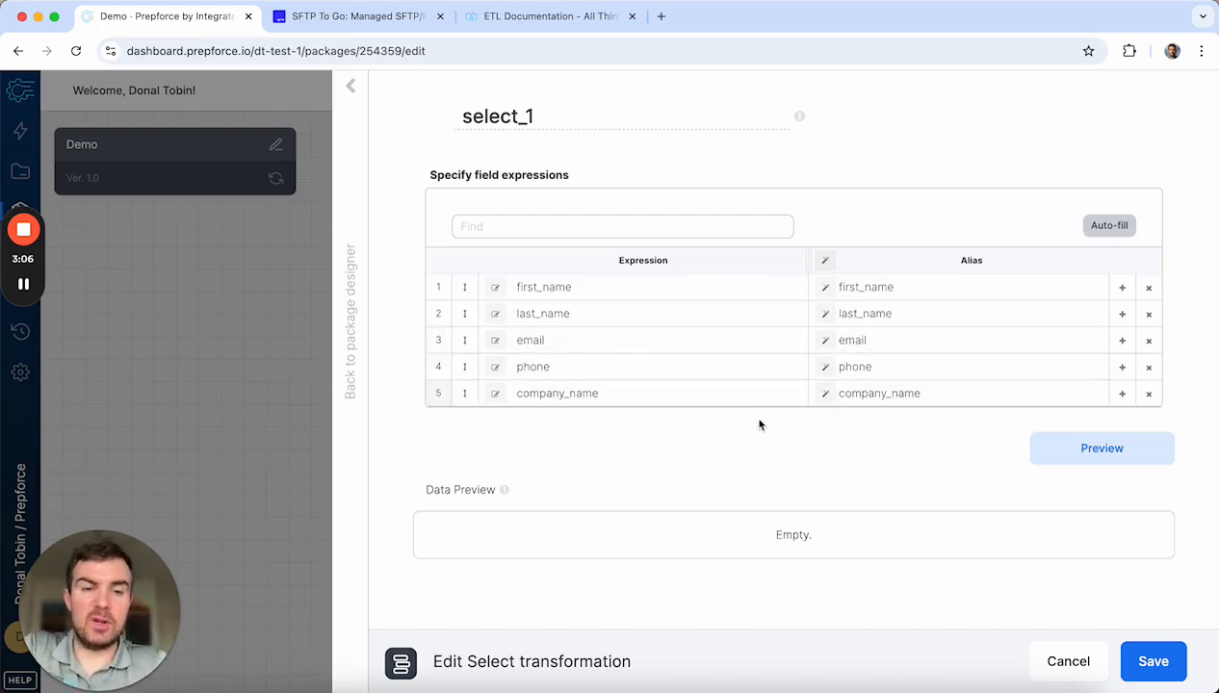
{"action": "left_click", "coordinate": [1120, 394]}
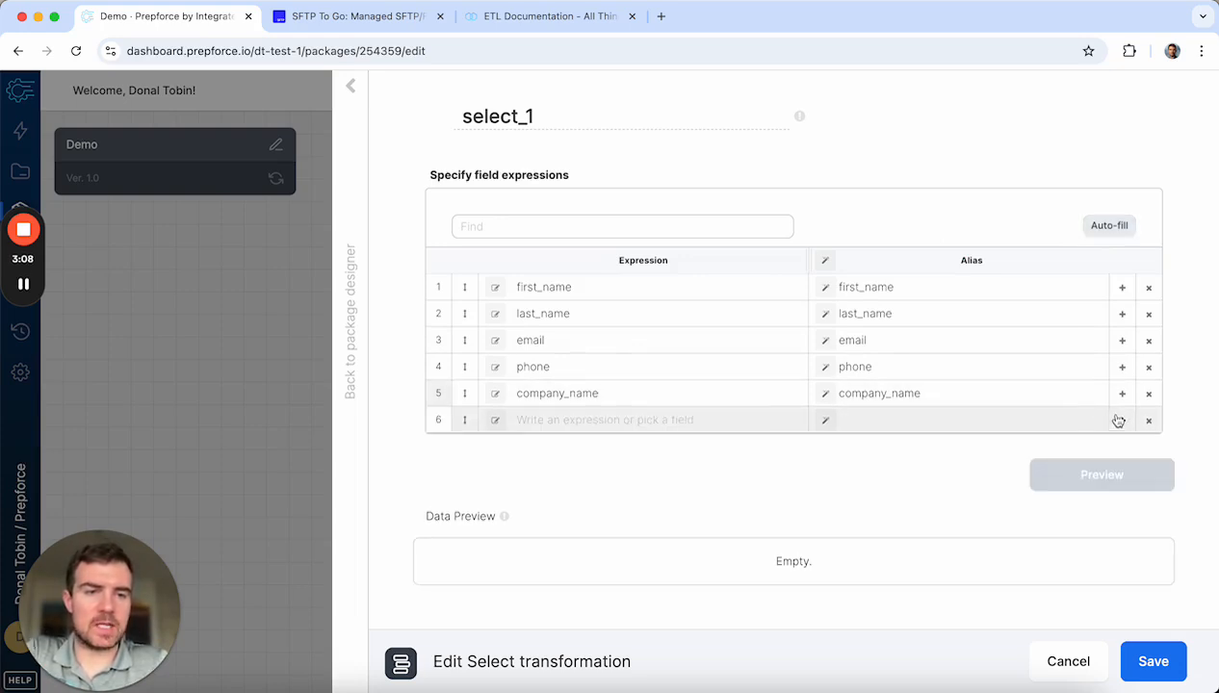
{"action": "left_click", "coordinate": [1118, 421]}
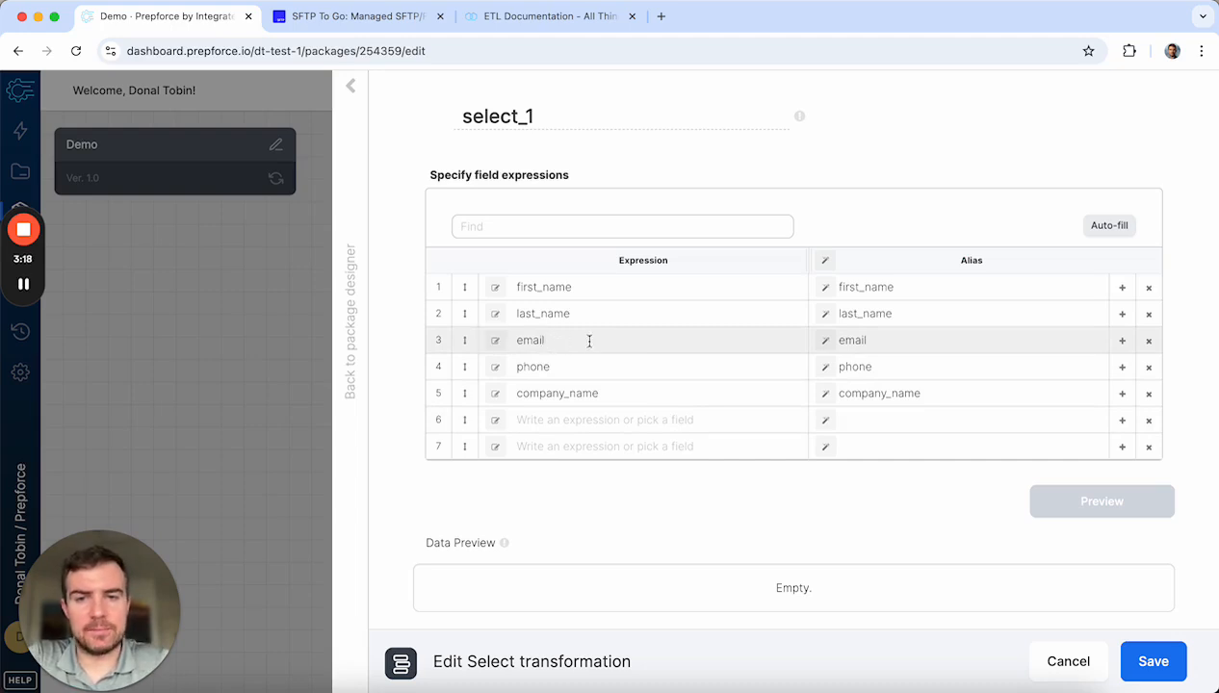
{"action": "left_click", "coordinate": [495, 342]}
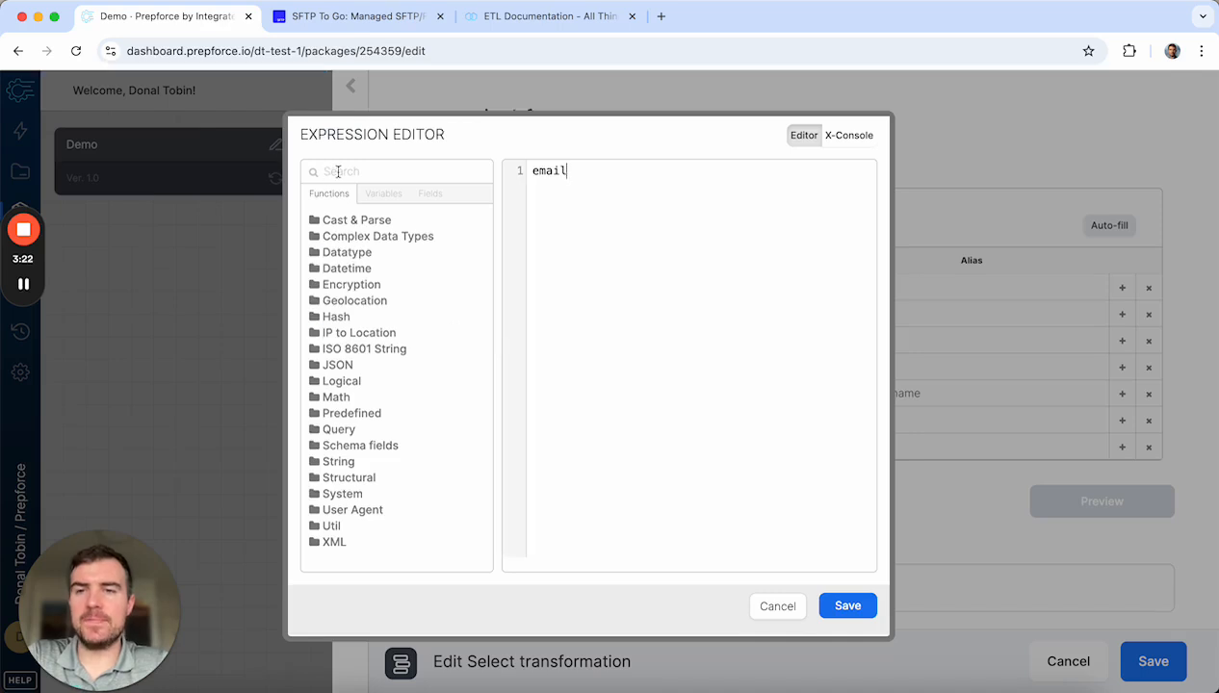
Step: Browse the Hash, Datetime and Datatype function groups, then try and clear a 'curl' search
{"action": "left_click", "coordinate": [339, 320]}
{"action": "left_click", "coordinate": [338, 318]}
{"action": "left_click", "coordinate": [354, 269]}
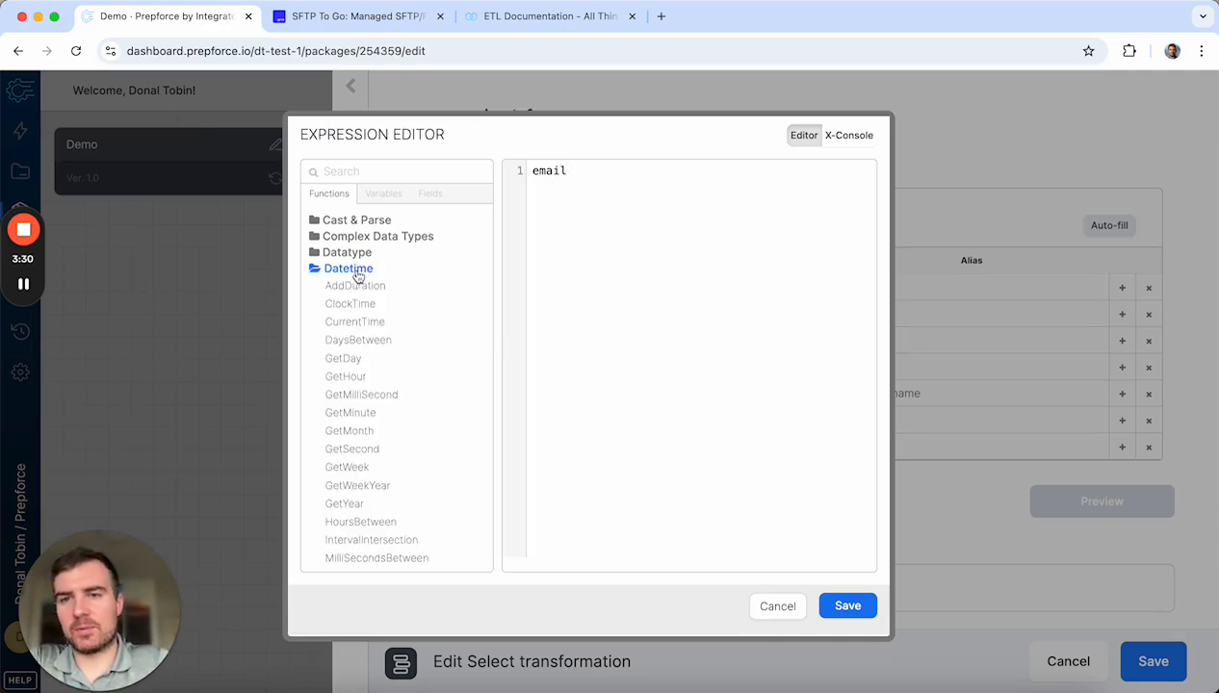
{"action": "left_click", "coordinate": [354, 269]}
{"action": "left_click", "coordinate": [355, 253]}
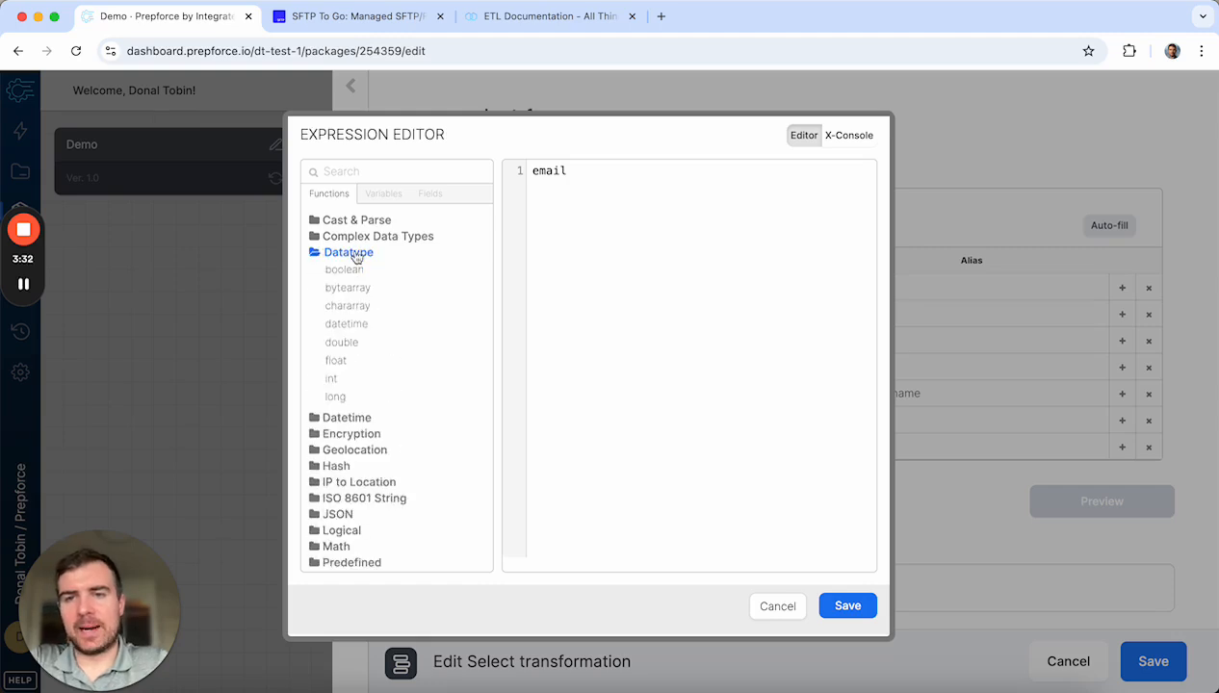
{"action": "left_click", "coordinate": [355, 253]}
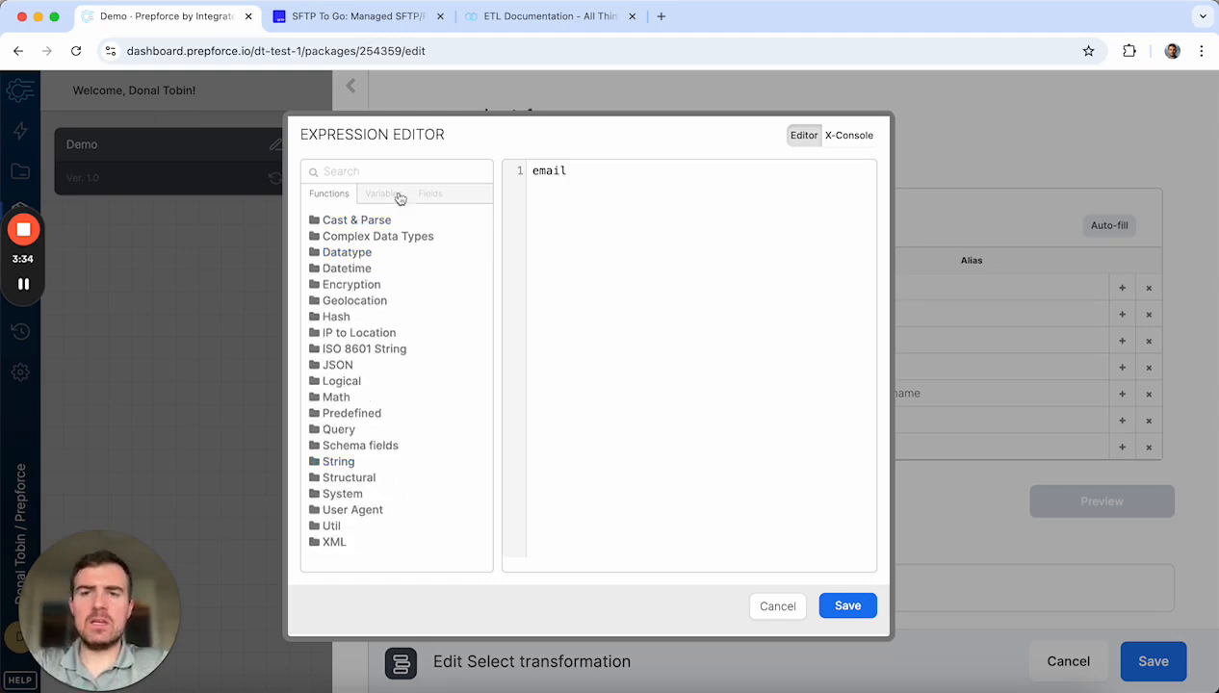
{"action": "left_click", "coordinate": [409, 164]}
{"action": "type", "text": "curl"}
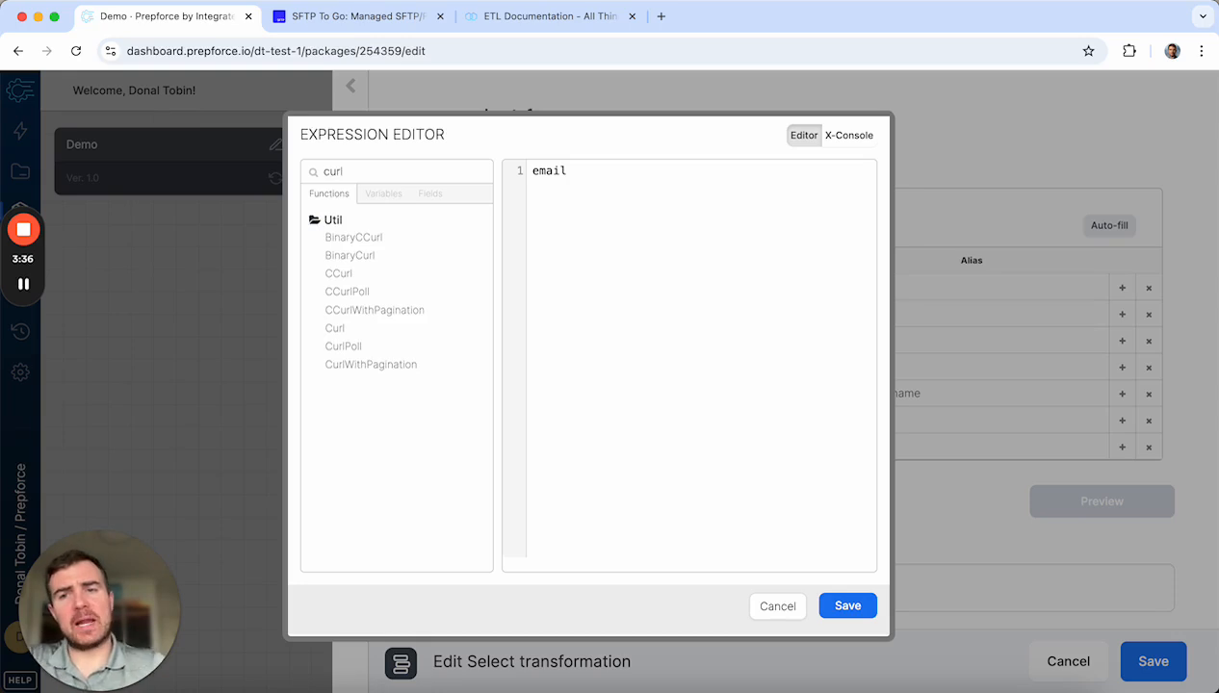
{"action": "mouse_move", "coordinate": [377, 276]}
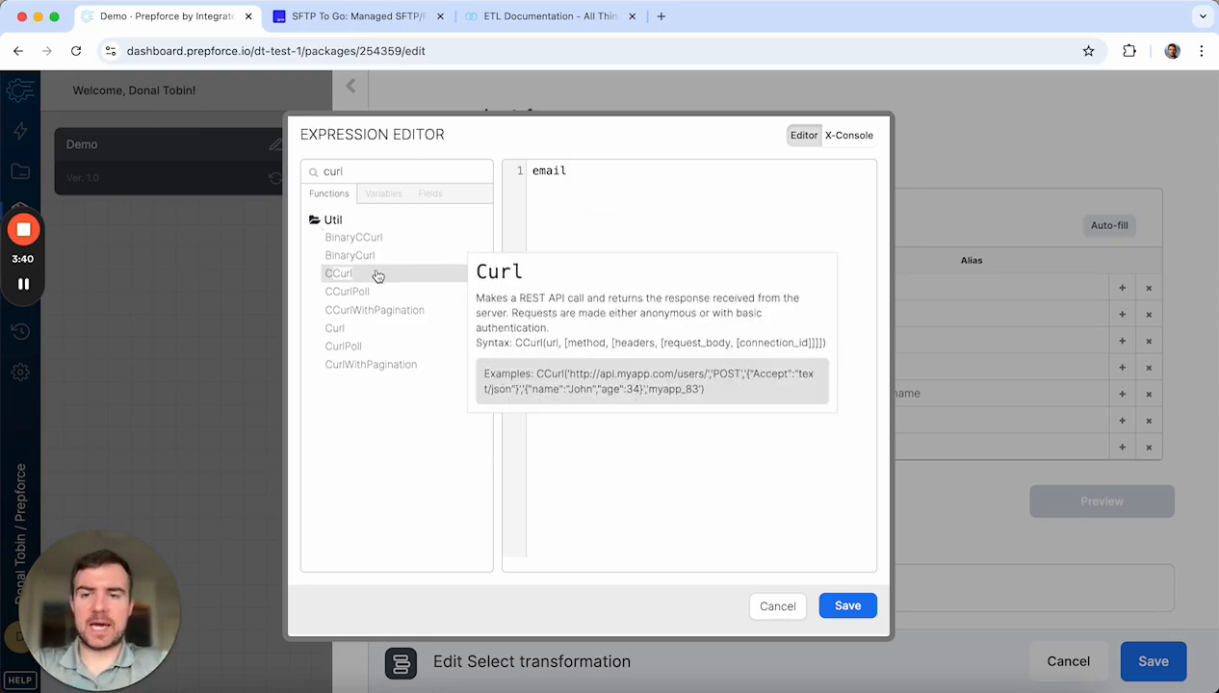
{"action": "key", "text": "ctrl+a"}
{"action": "key", "text": "BackSpace"}
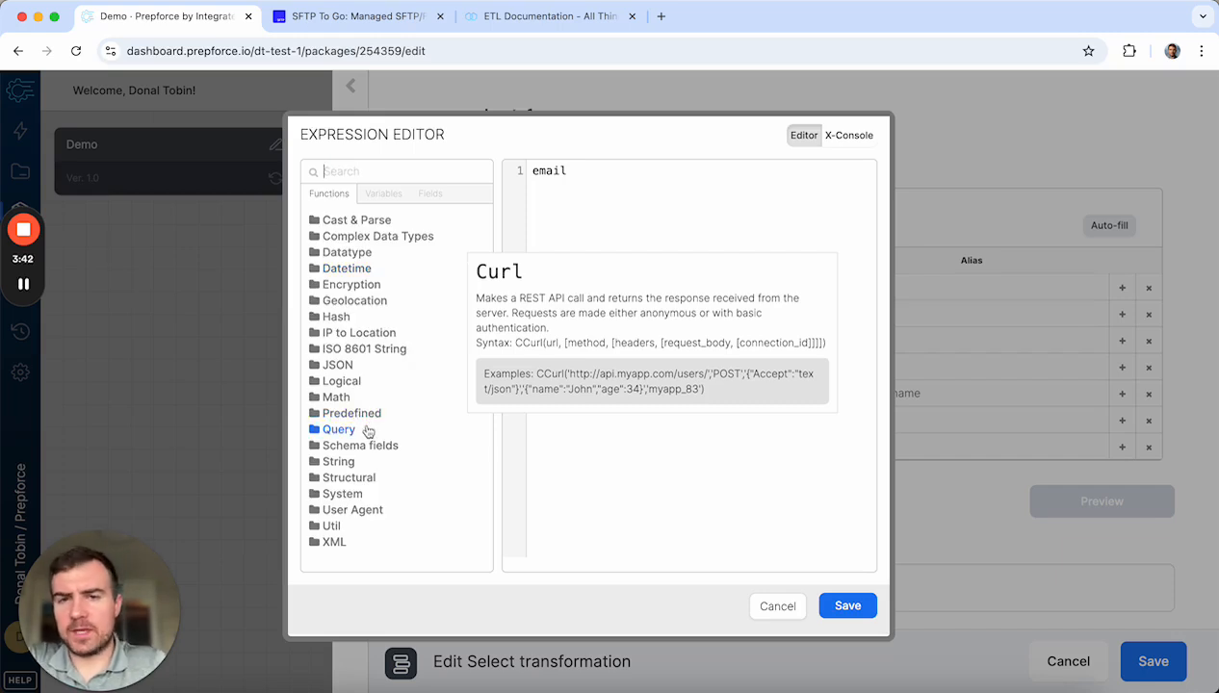
Step: Search 'lowe', wrap email as LOWER(email), and save the expression
{"action": "left_click", "coordinate": [536, 170]}
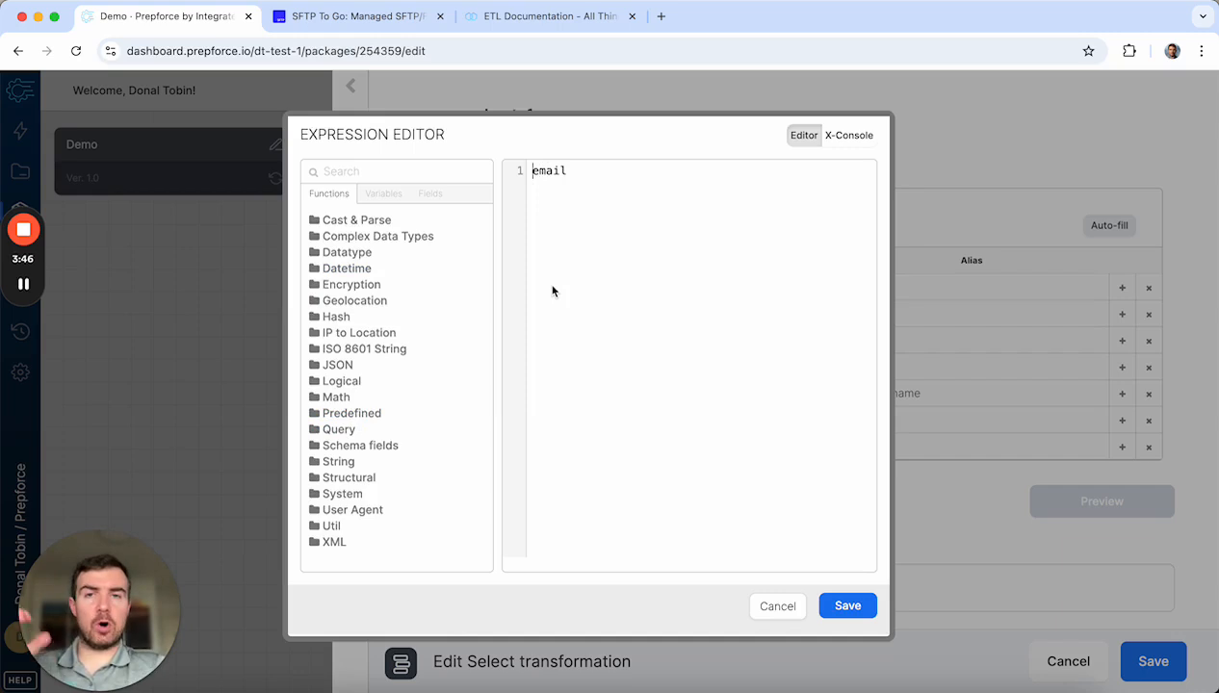
{"action": "left_click", "coordinate": [325, 171]}
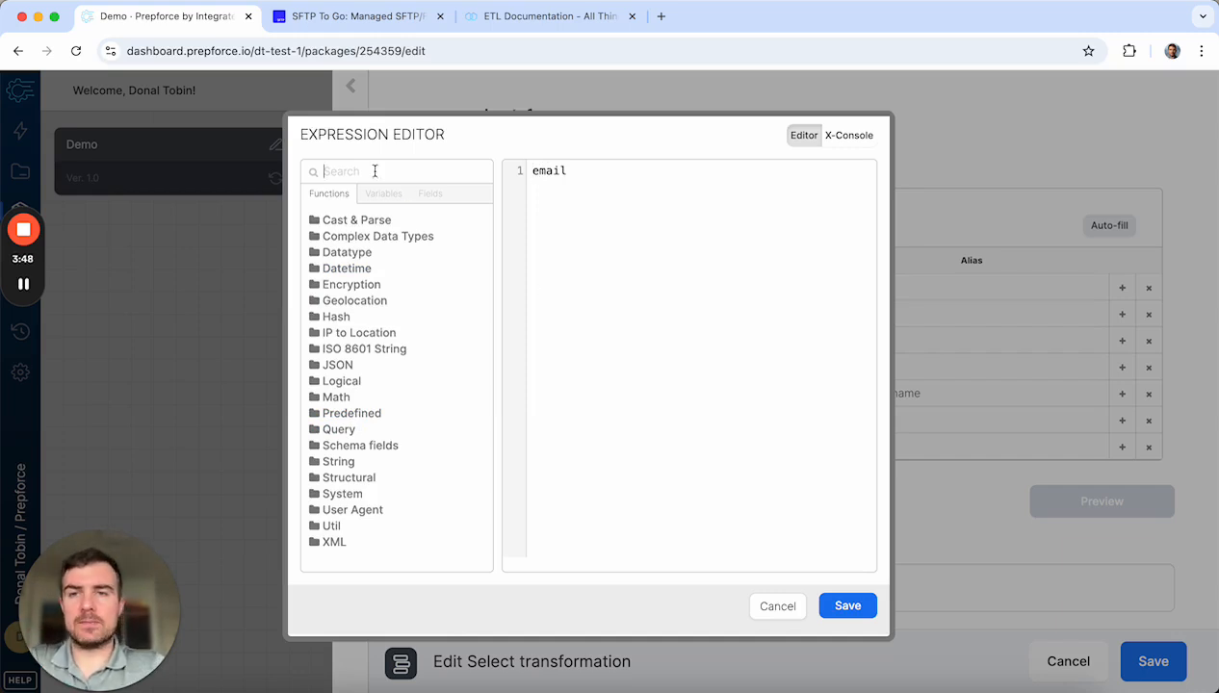
{"action": "type", "text": "lowe"}
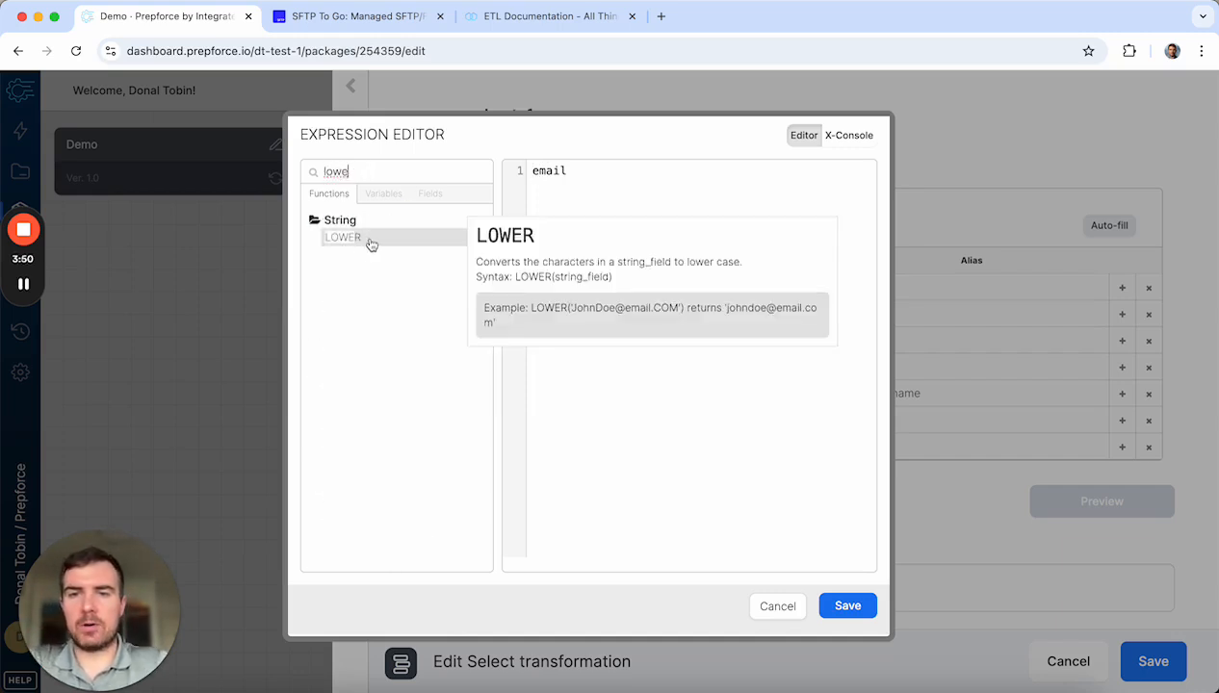
{"action": "left_click", "coordinate": [362, 240]}
{"action": "type", "text": "("}
{"action": "key", "text": "End"}
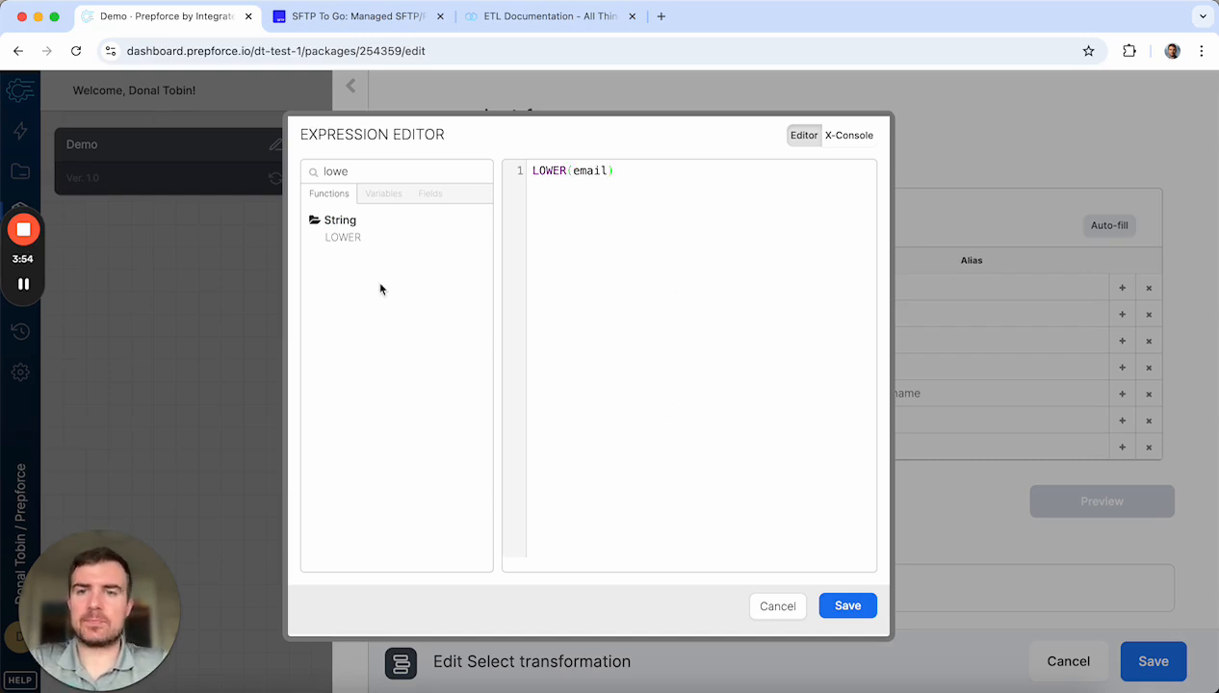
{"action": "mouse_move", "coordinate": [381, 243]}
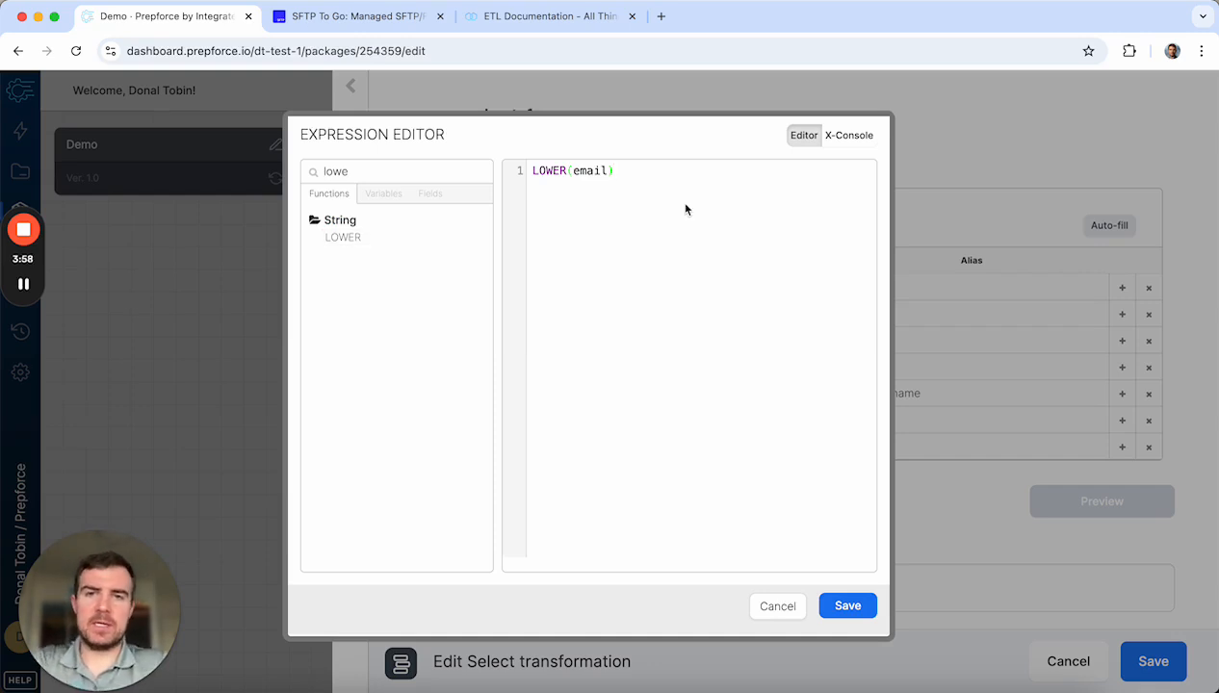
{"action": "left_click", "coordinate": [846, 605]}
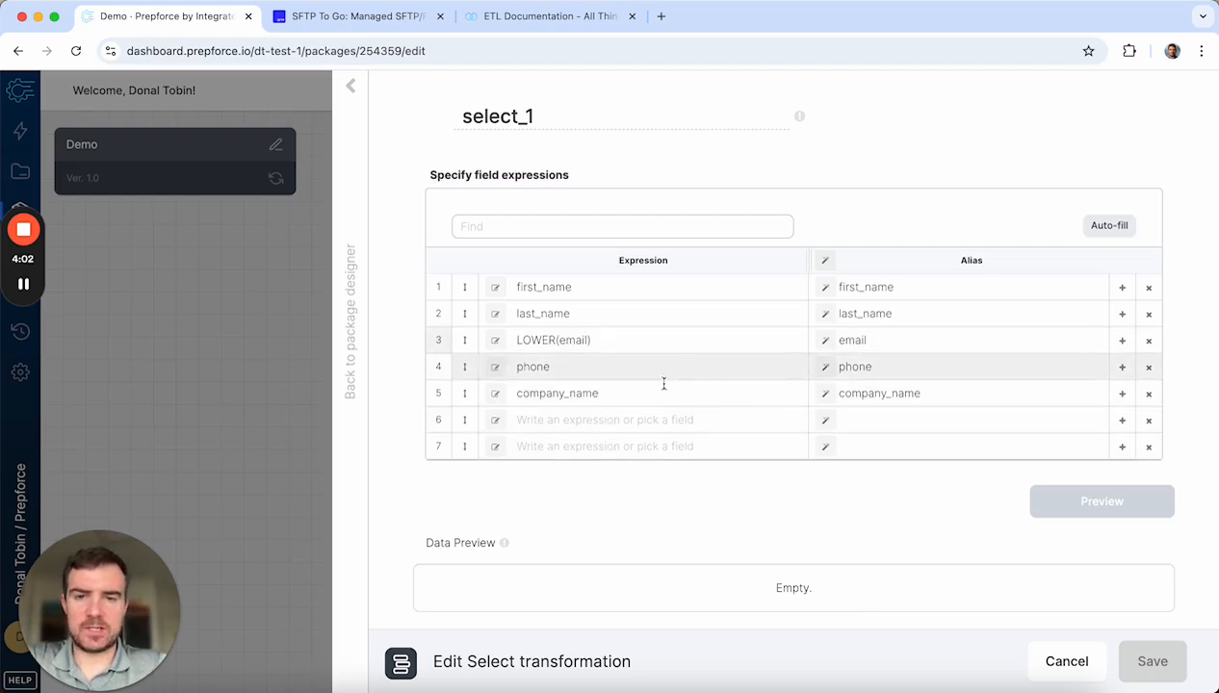
{"action": "left_click", "coordinate": [727, 418]}
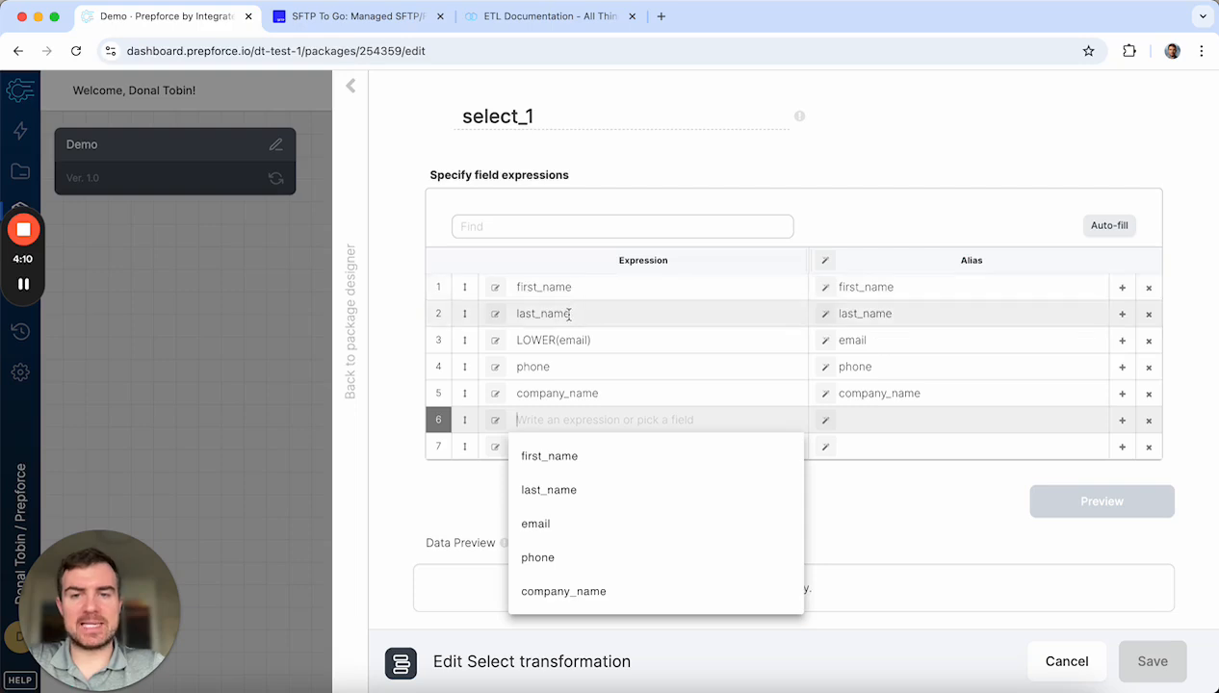
Step: Start row 6's expression with the CONCAT function found by searching 'conc'
{"action": "left_click", "coordinate": [495, 419]}
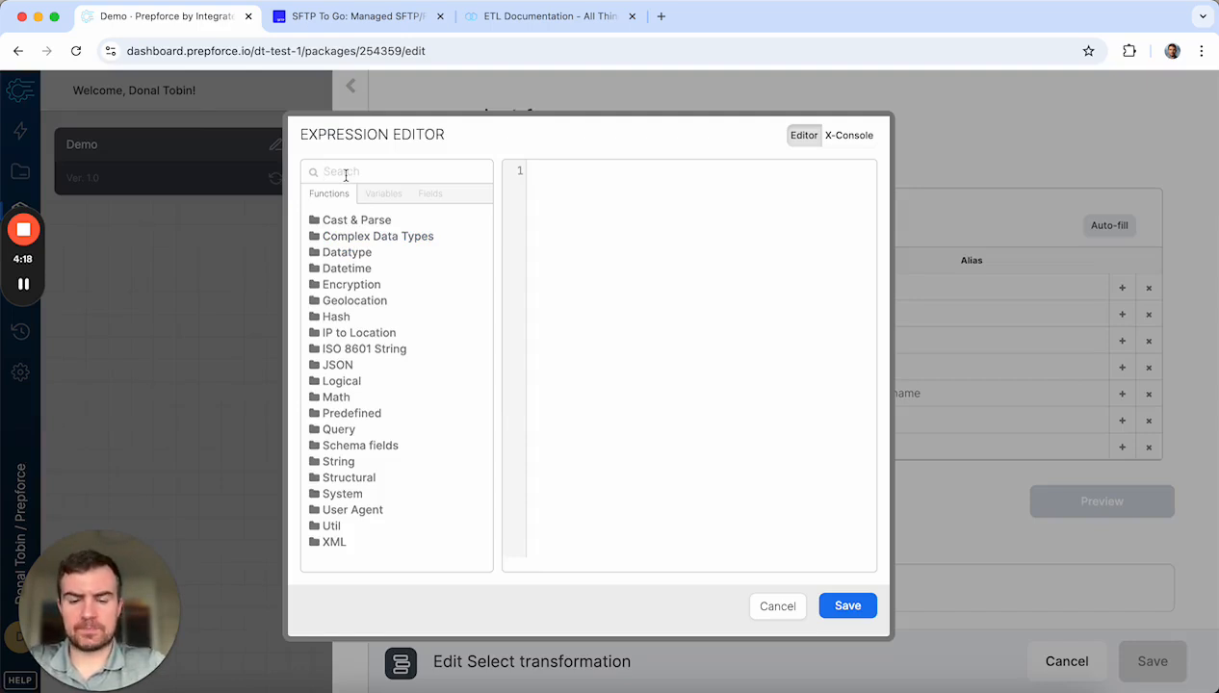
{"action": "type", "text": "conc"}
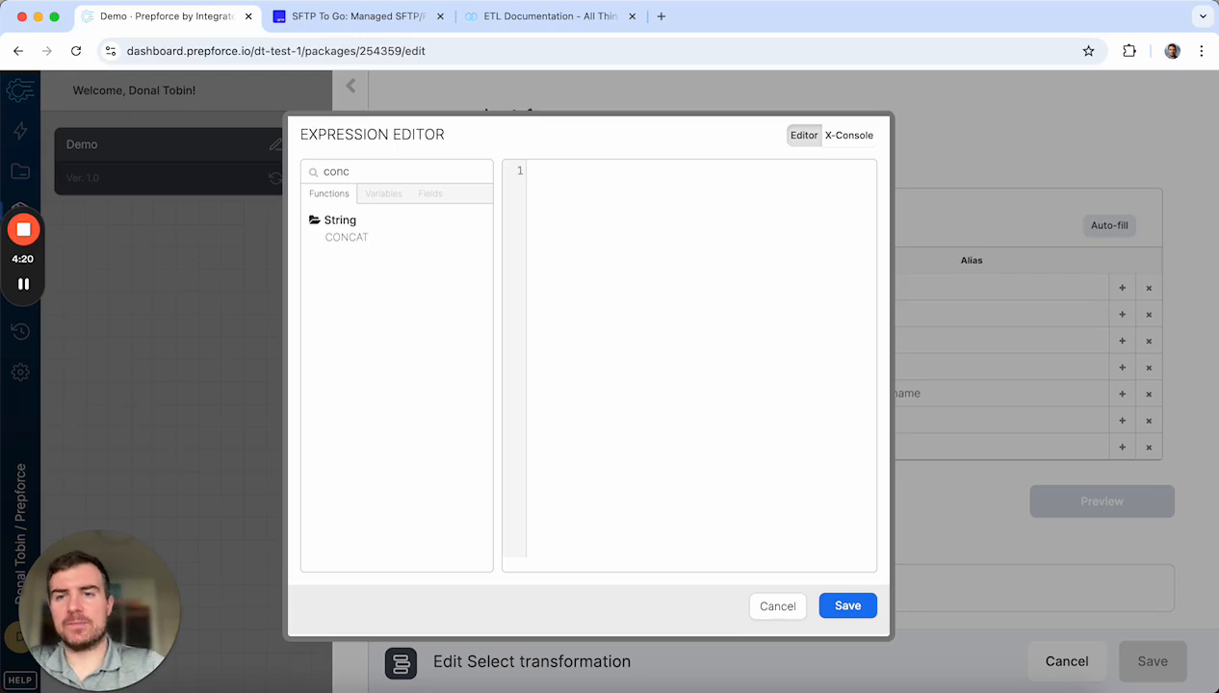
{"action": "mouse_move", "coordinate": [350, 239]}
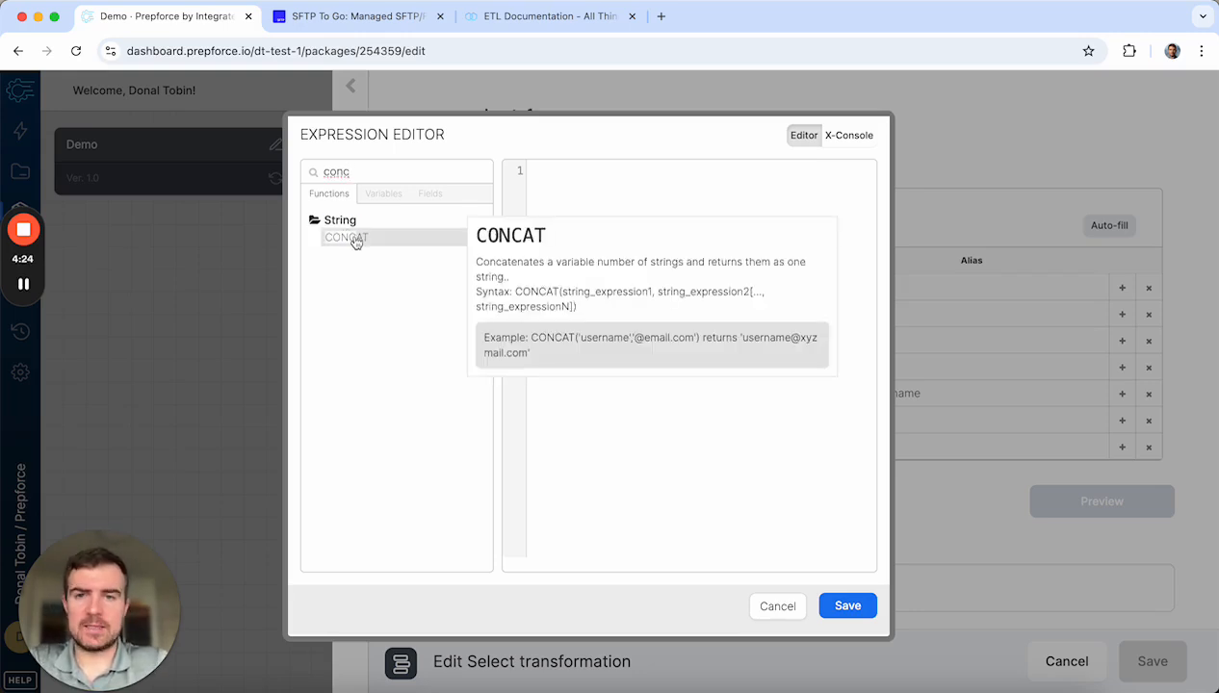
{"action": "double_click", "coordinate": [355, 241]}
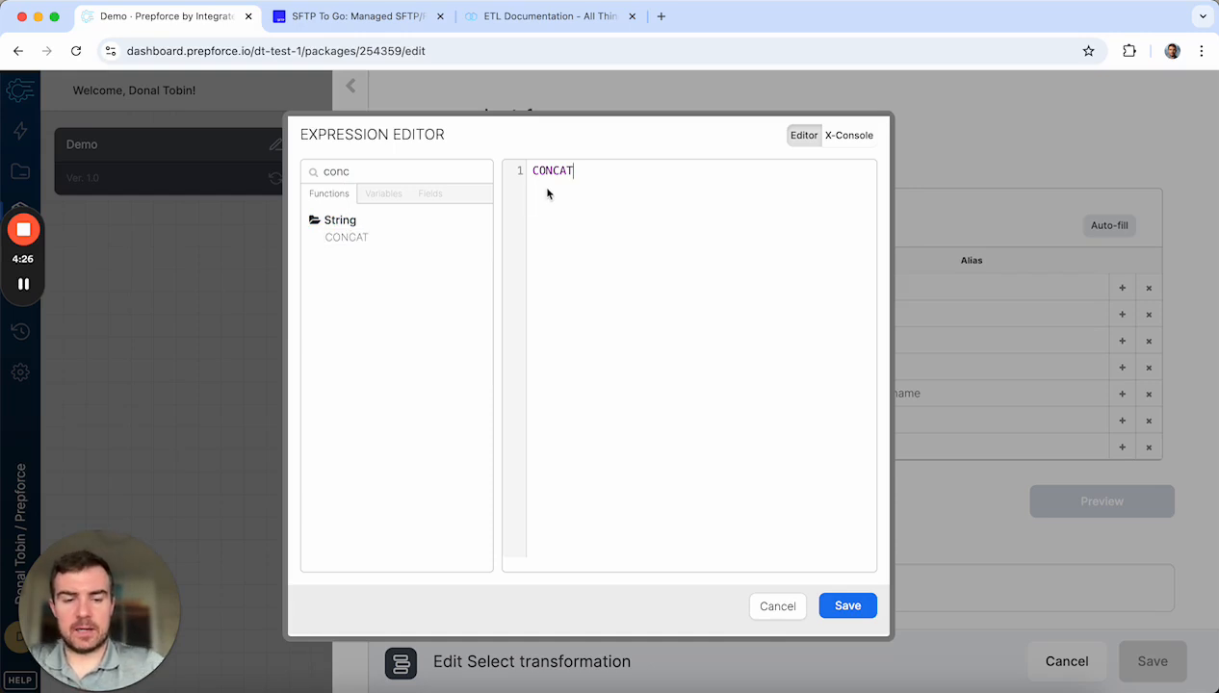
{"action": "type", "text": "("}
Step: Complete CONCAT(first_name,' ',last_name), save it, and alias it full_name
{"action": "left_click", "coordinate": [429, 195]}
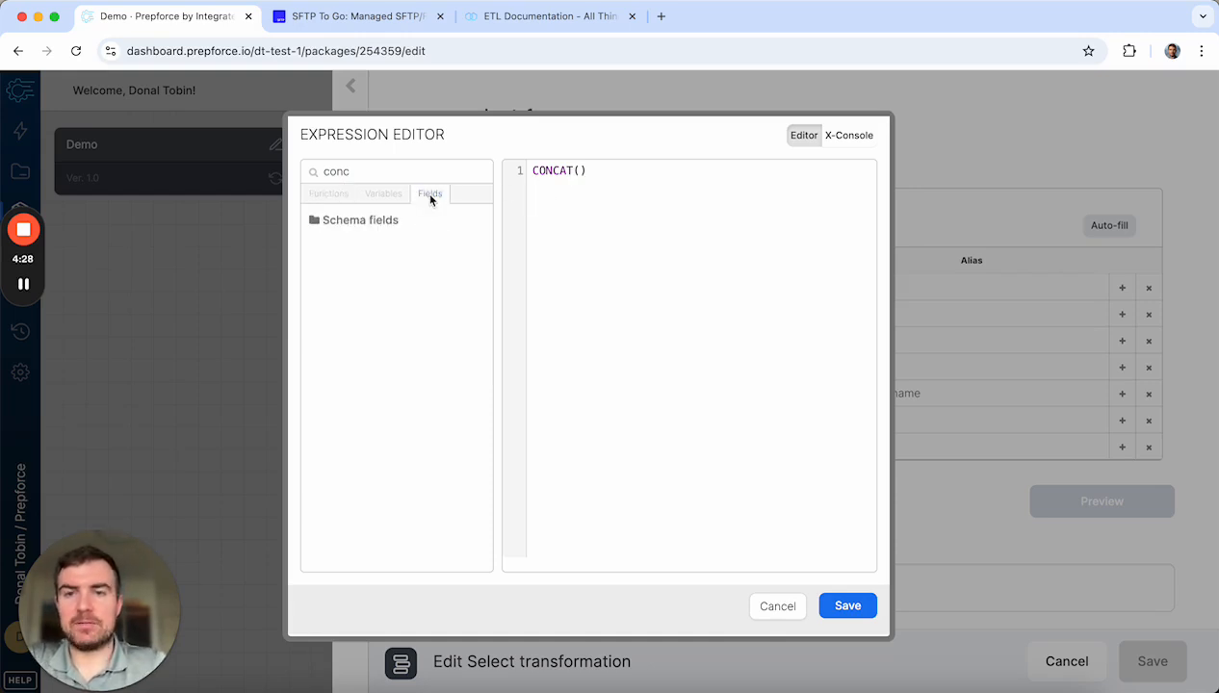
{"action": "left_click", "coordinate": [386, 221]}
{"action": "mouse_move", "coordinate": [363, 257]}
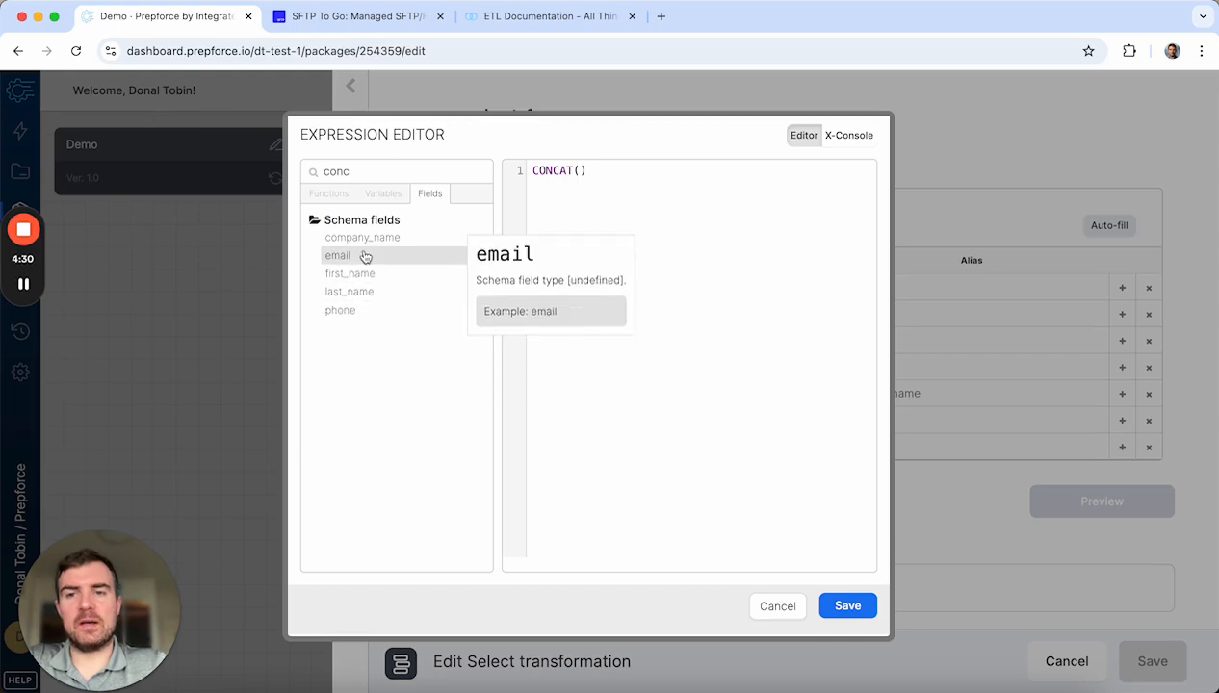
{"action": "double_click", "coordinate": [372, 274]}
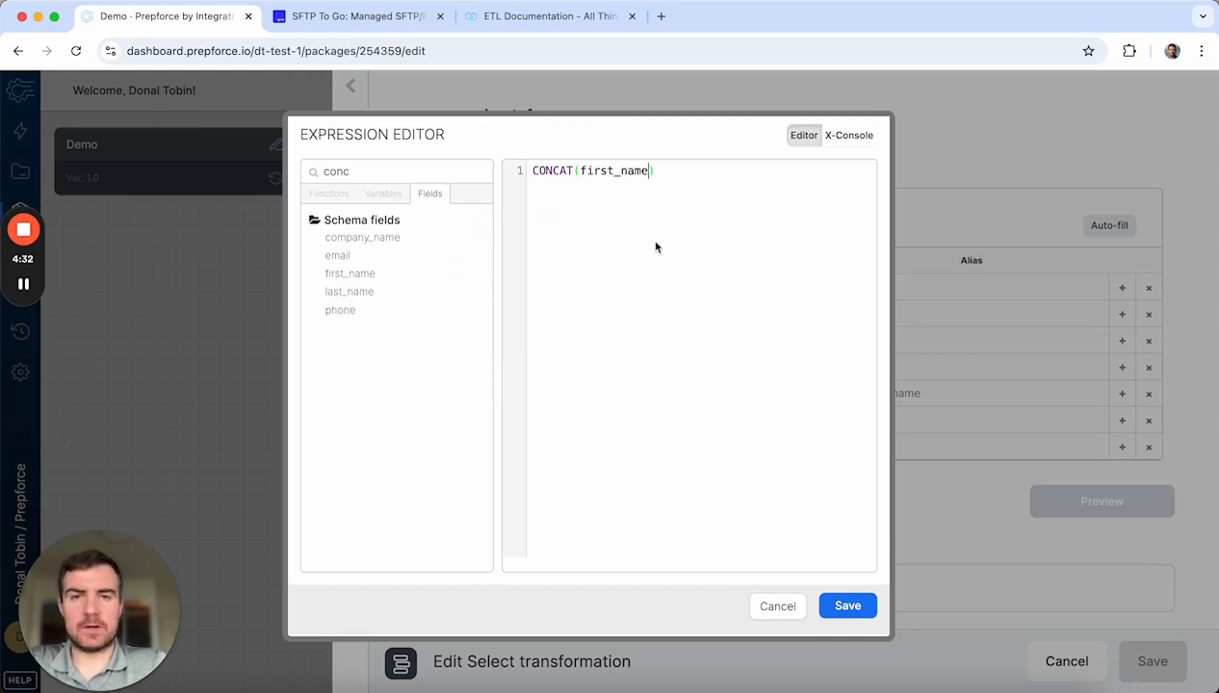
{"action": "type", "text": ",'"}
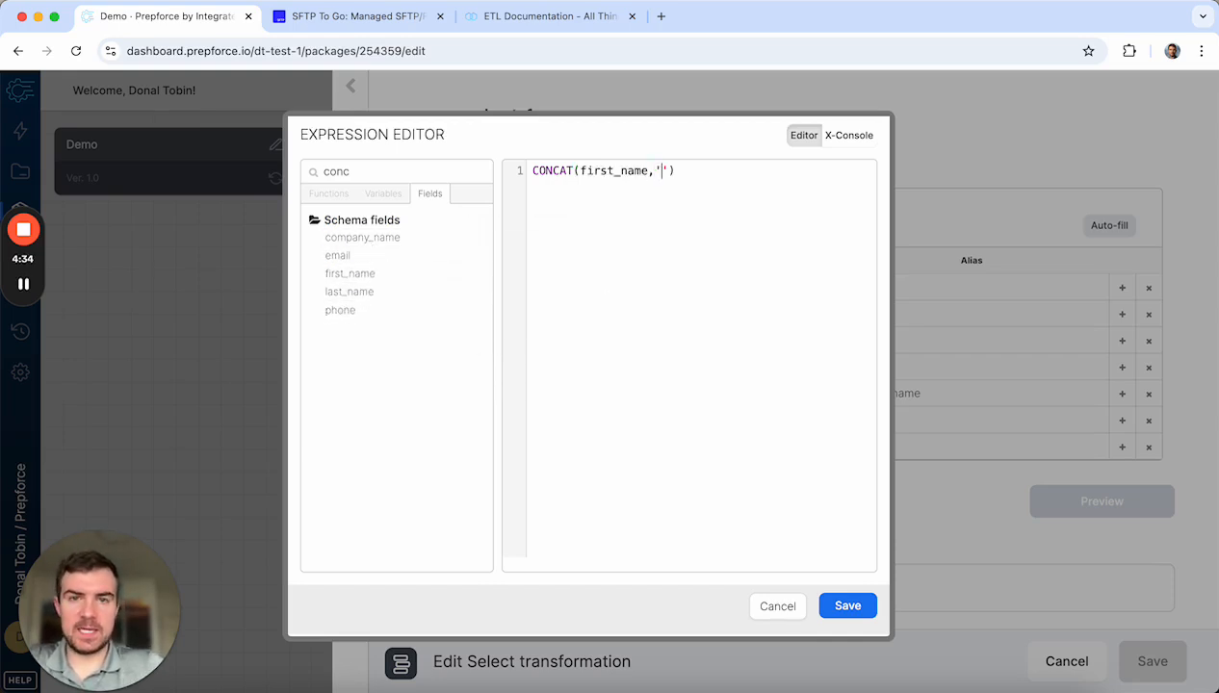
{"action": "type", "text": " '"}
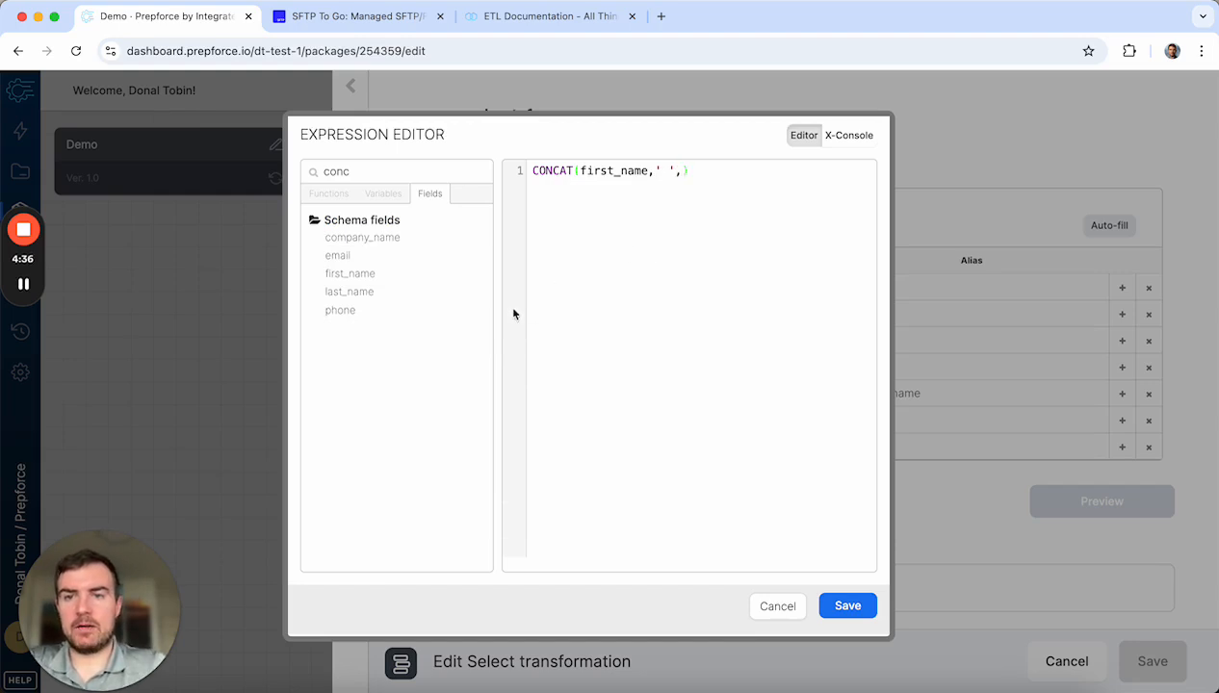
{"action": "double_click", "coordinate": [424, 291]}
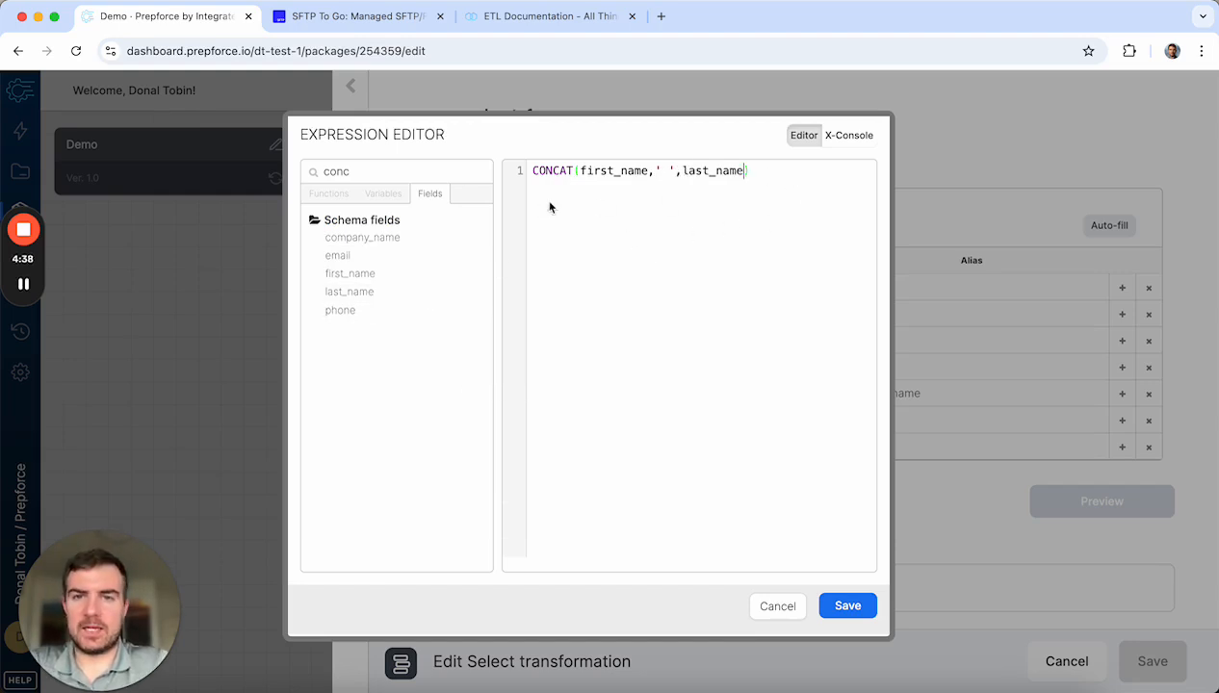
{"action": "left_click", "coordinate": [847, 606]}
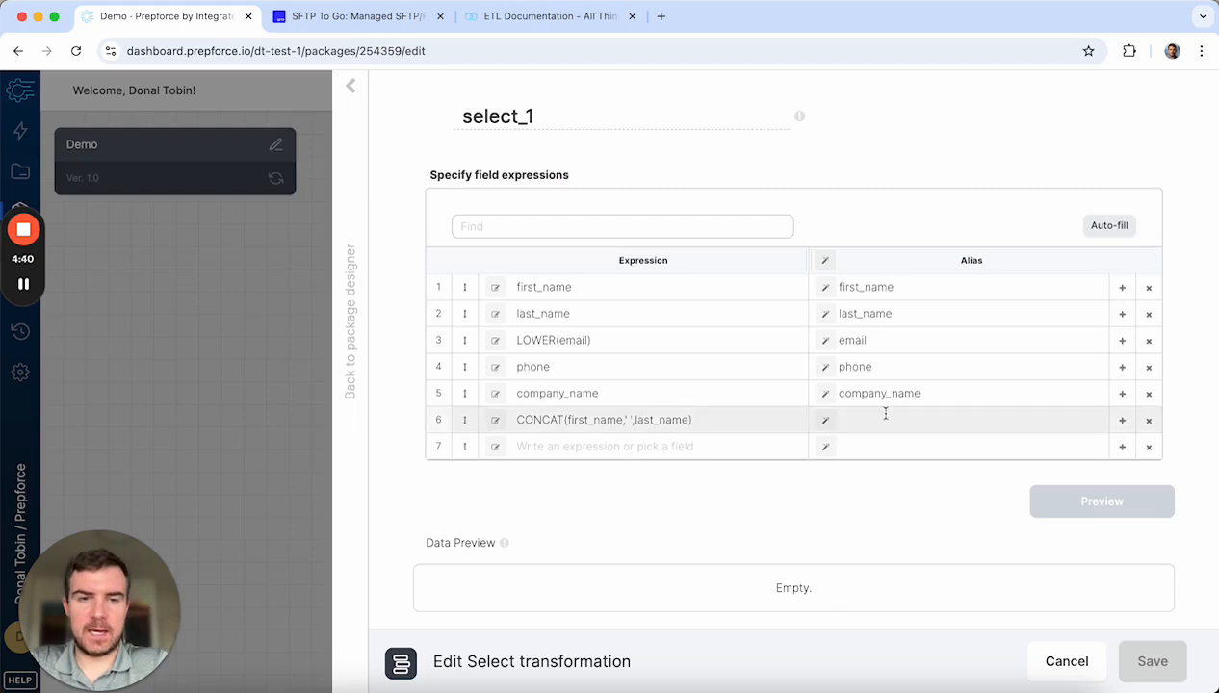
{"action": "left_click", "coordinate": [885, 413]}
{"action": "type", "text": "full_name"}
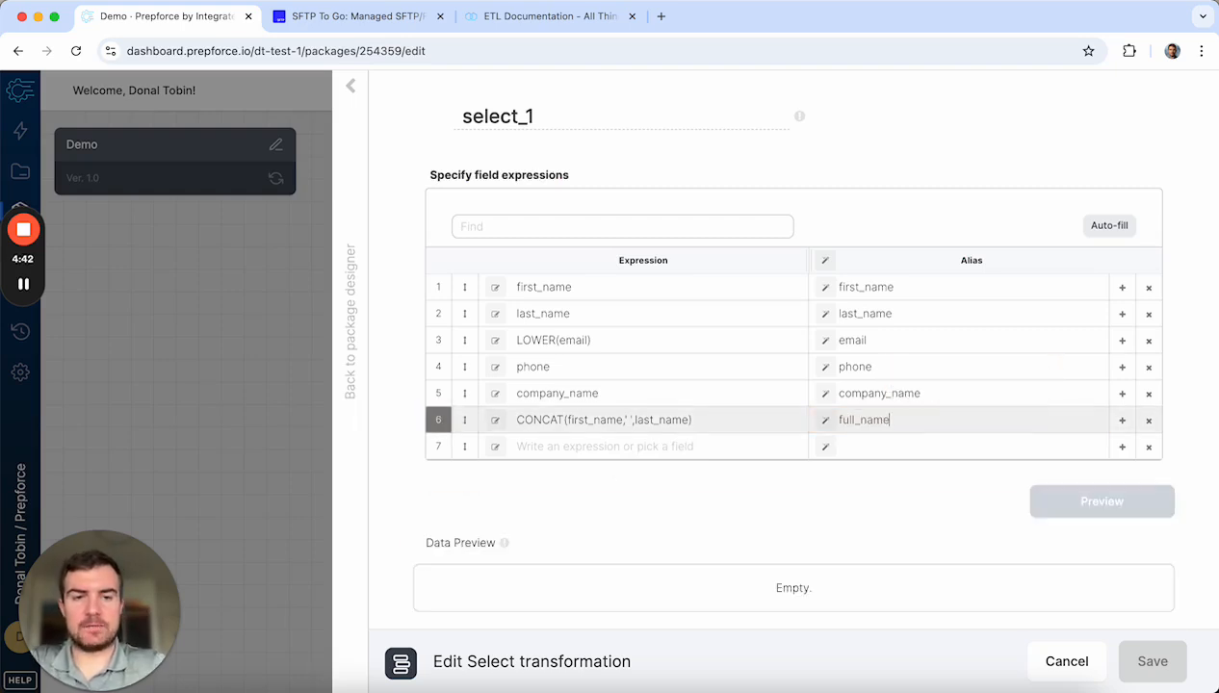
Step: Enter the constant 'Q3 Event' with alias lead_source in row 7
{"action": "left_click", "coordinate": [599, 445]}
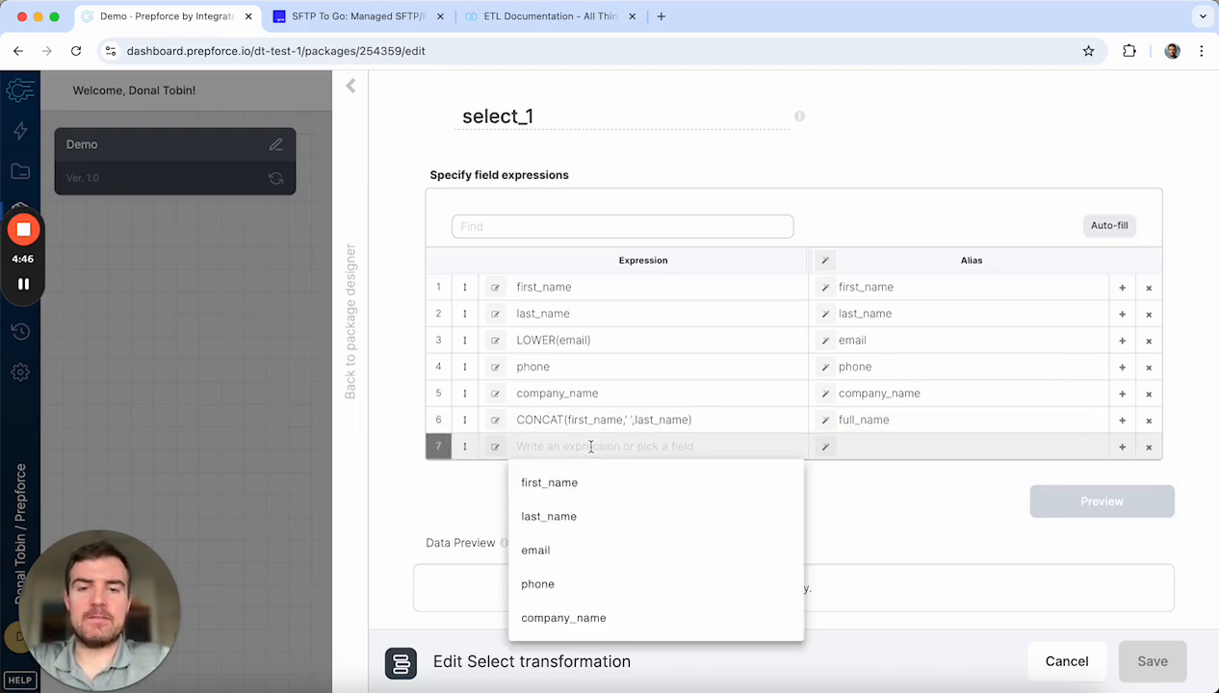
{"action": "left_click", "coordinate": [471, 490]}
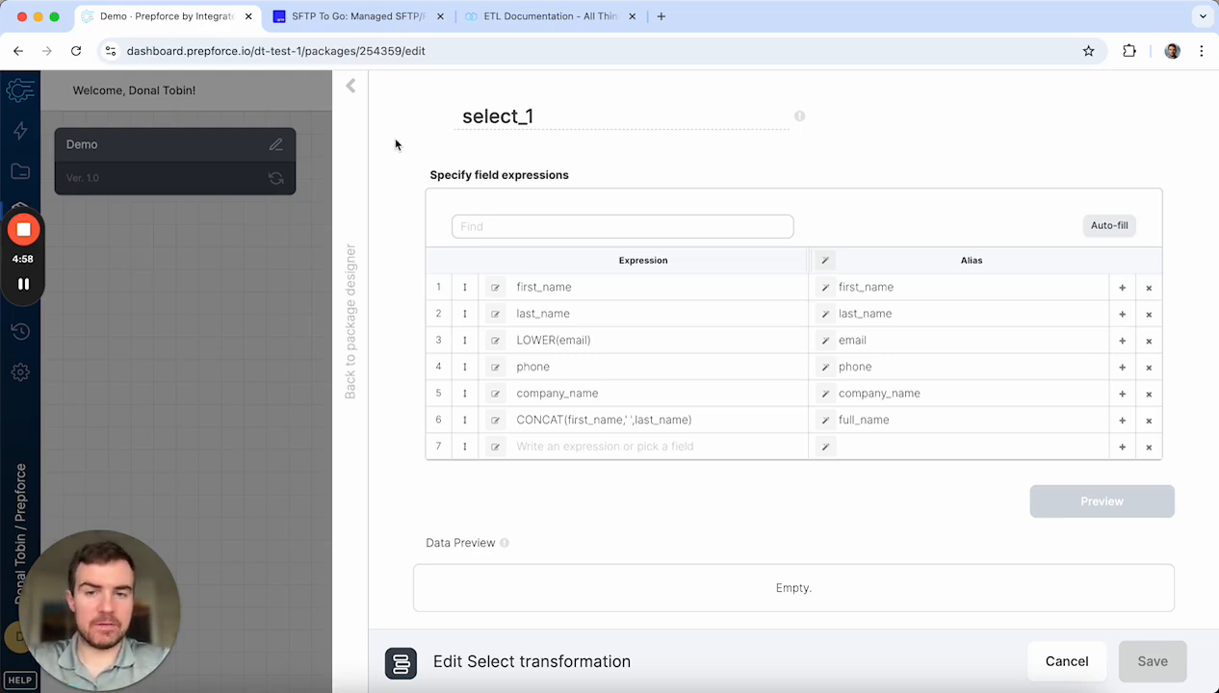
{"action": "left_click", "coordinate": [596, 446]}
{"action": "type", "text": "'"}
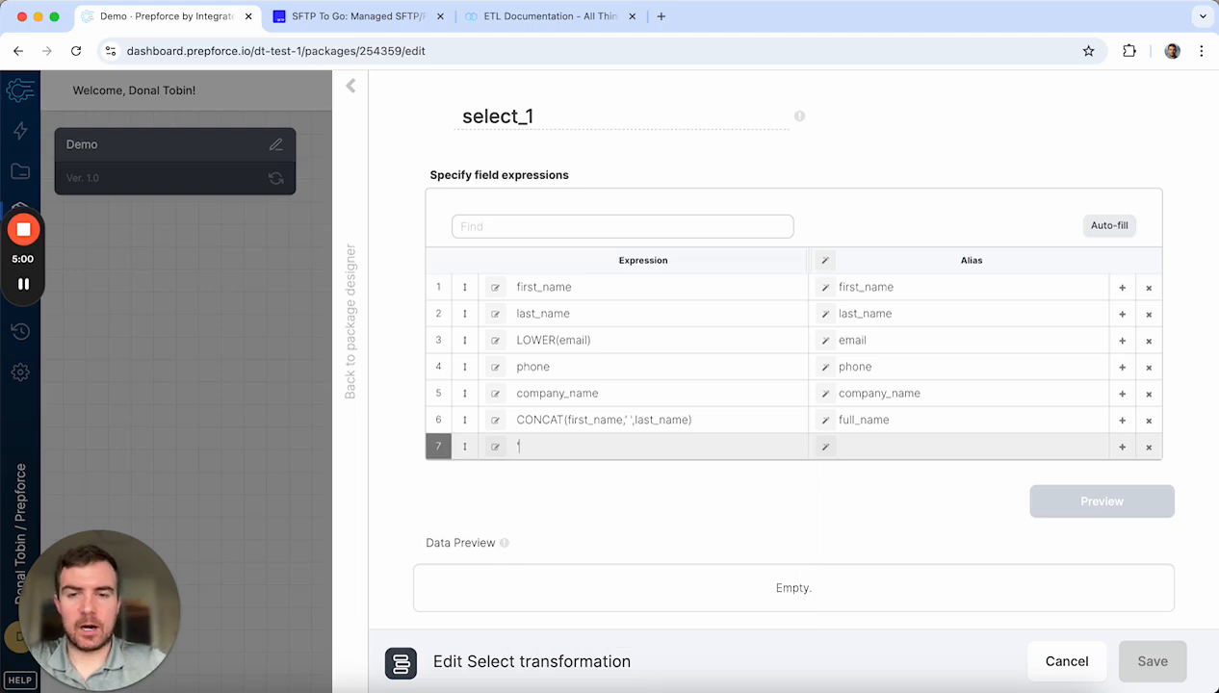
{"action": "type", "text": "Q3 Event"}
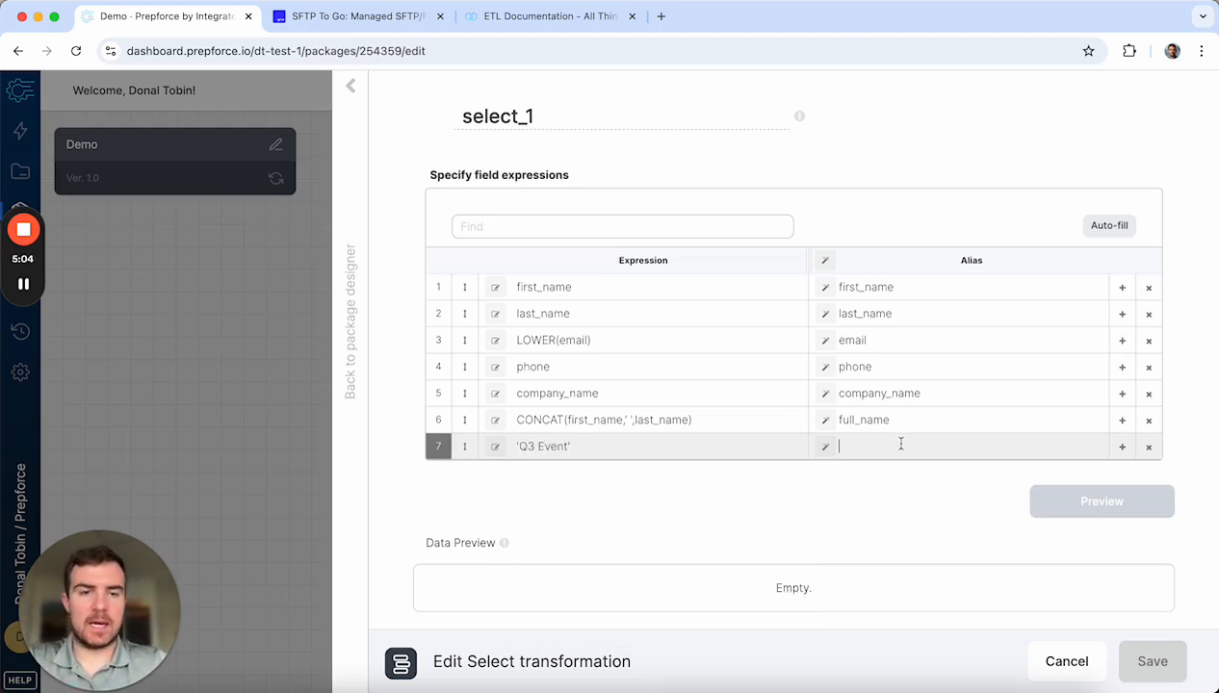
{"action": "type", "text": "lead_source"}
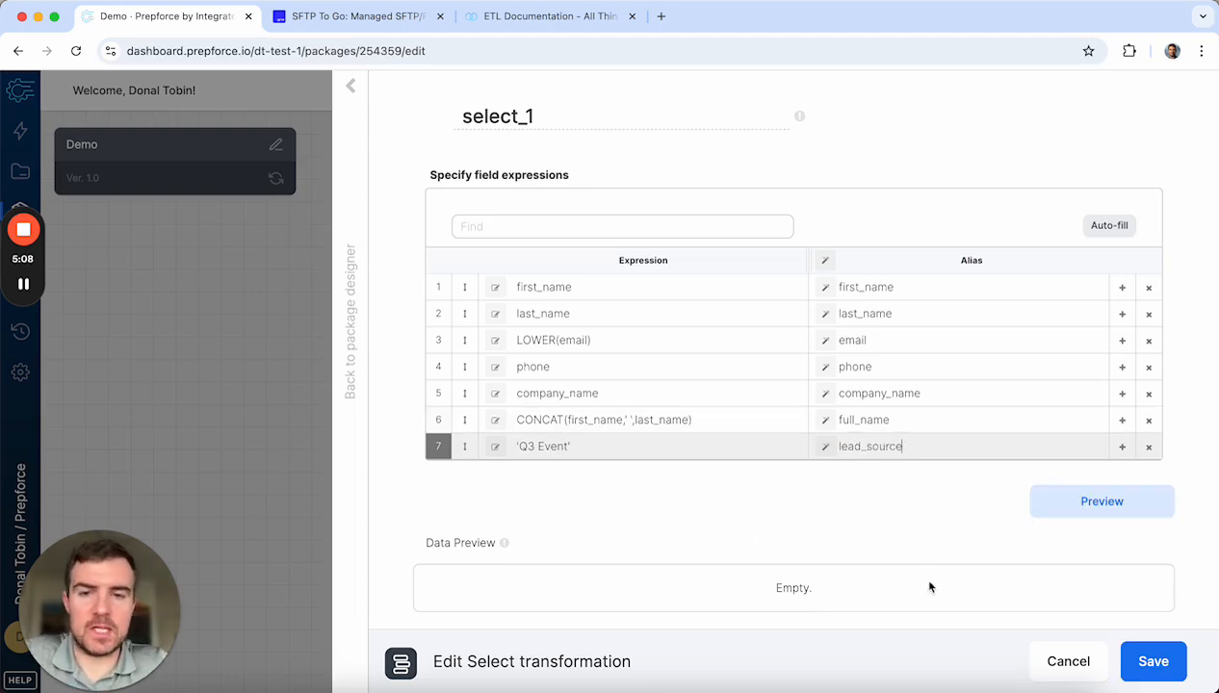
{"action": "left_click", "coordinate": [1146, 662]}
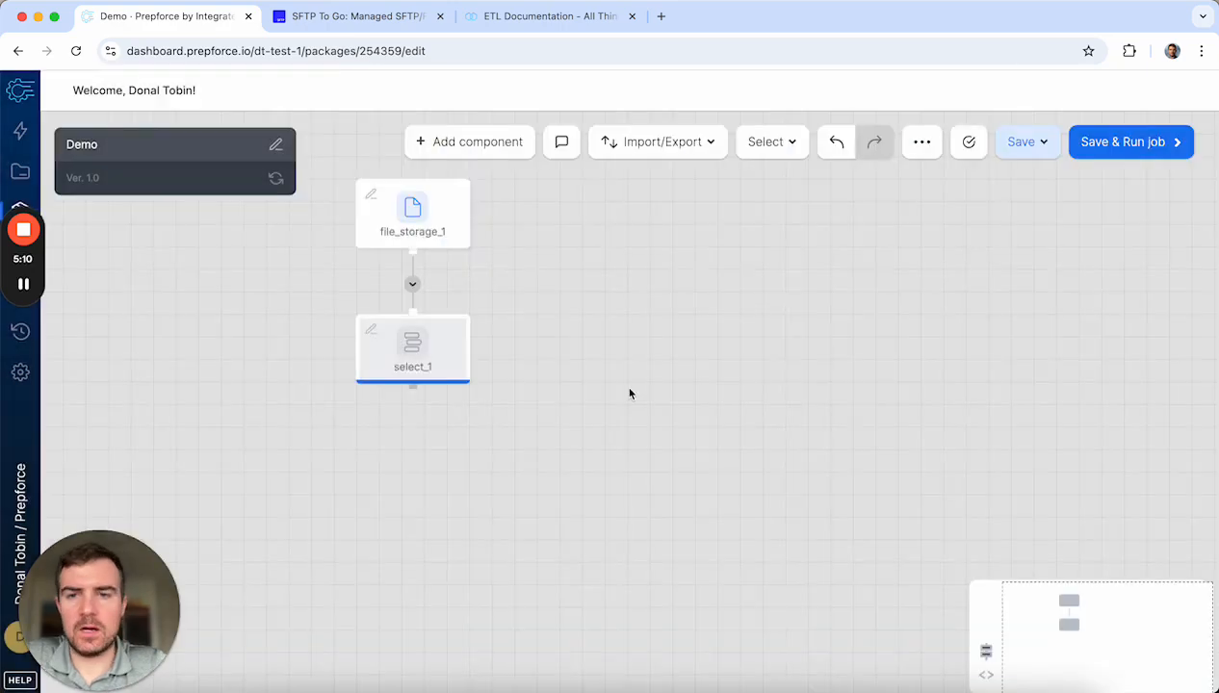
{"action": "mouse_move", "coordinate": [411, 367]}
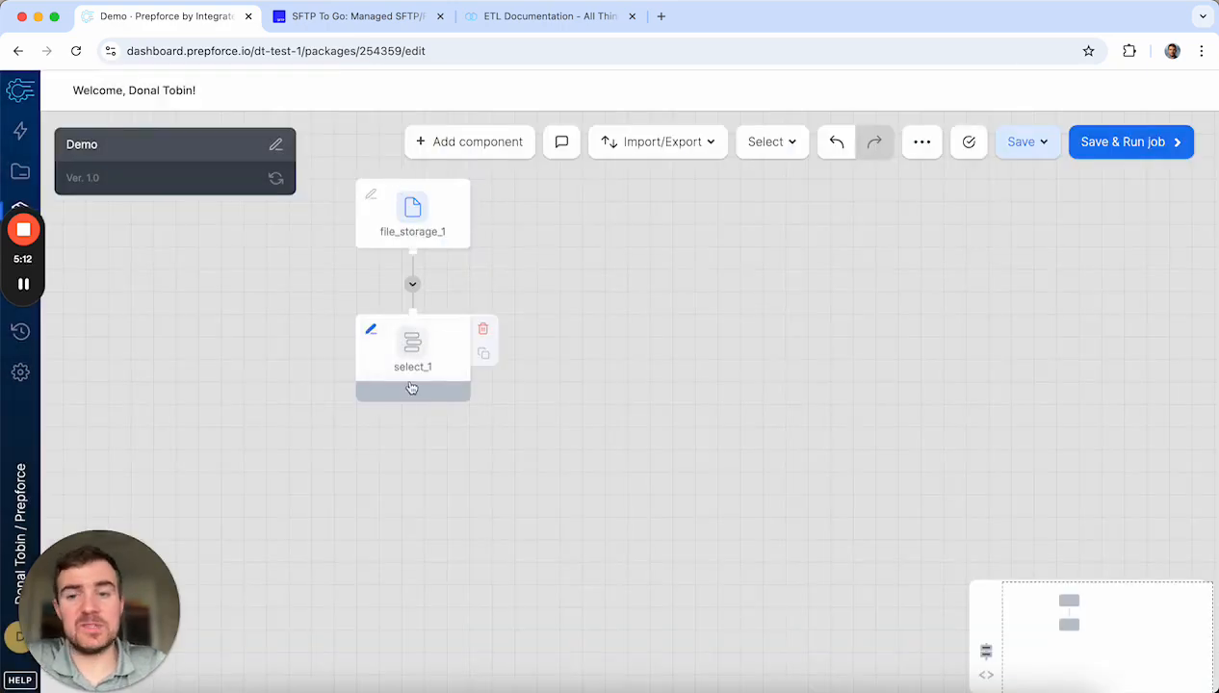
{"action": "left_click", "coordinate": [416, 353]}
{"action": "left_click", "coordinate": [353, 84]}
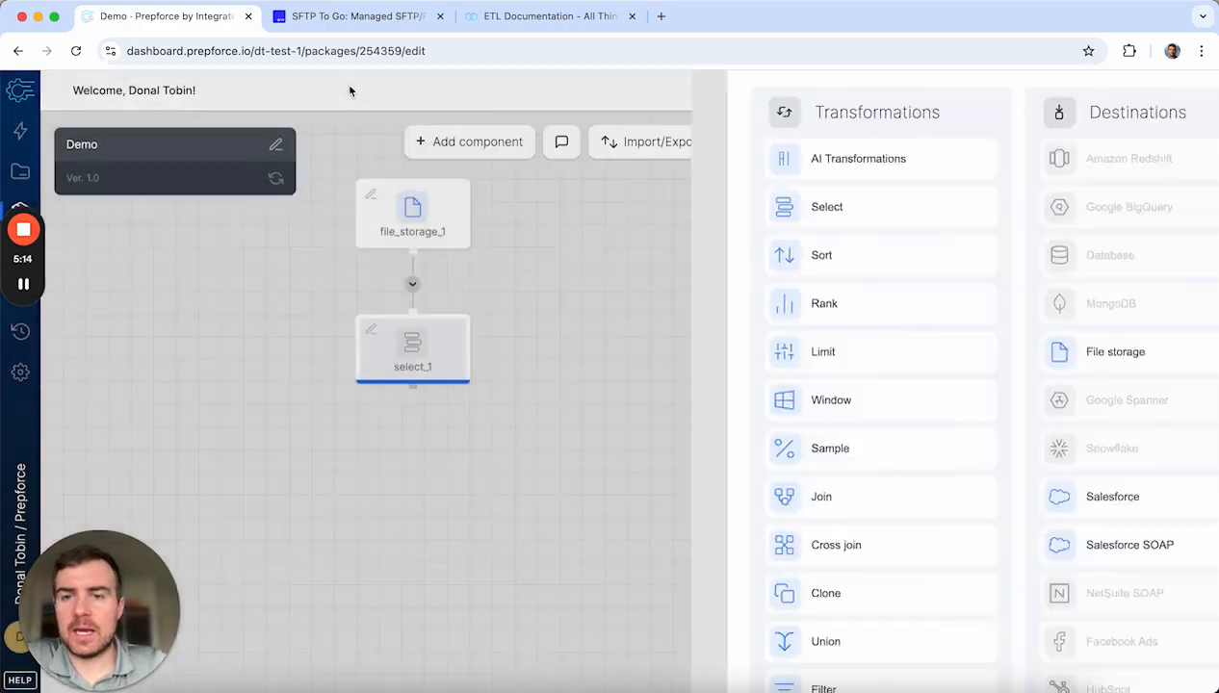
{"action": "left_click", "coordinate": [414, 390]}
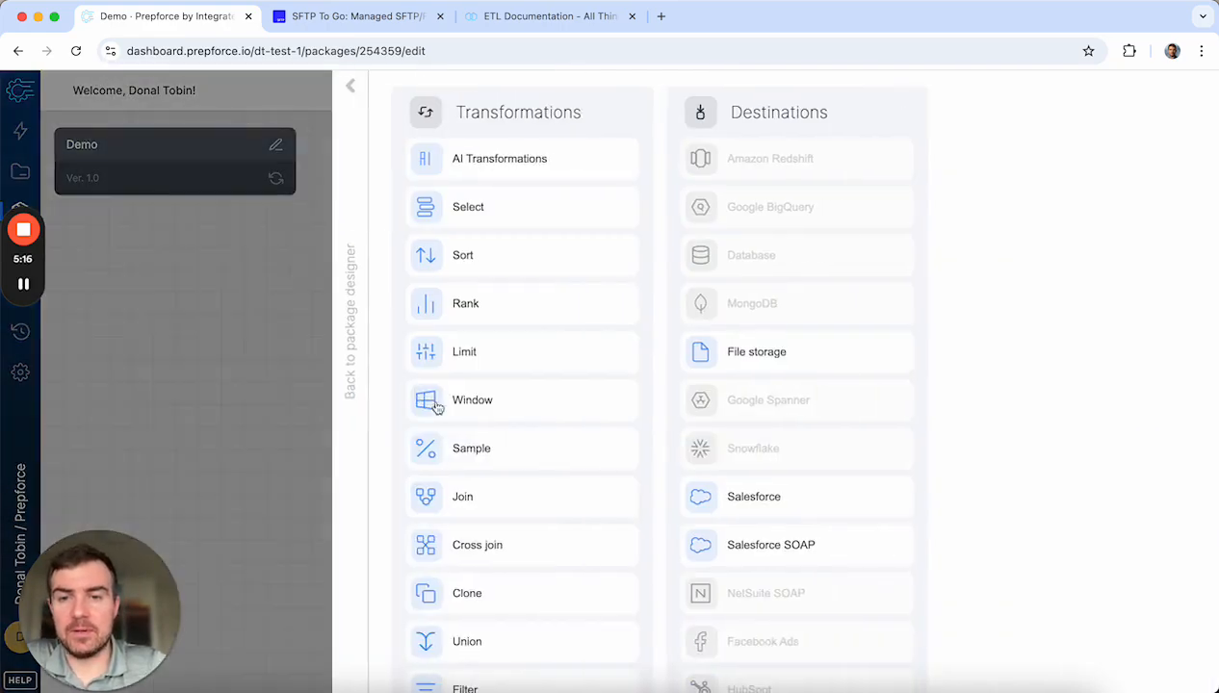
{"action": "scroll", "coordinate": [555, 457], "scroll_direction": "down", "scroll_amount": 5}
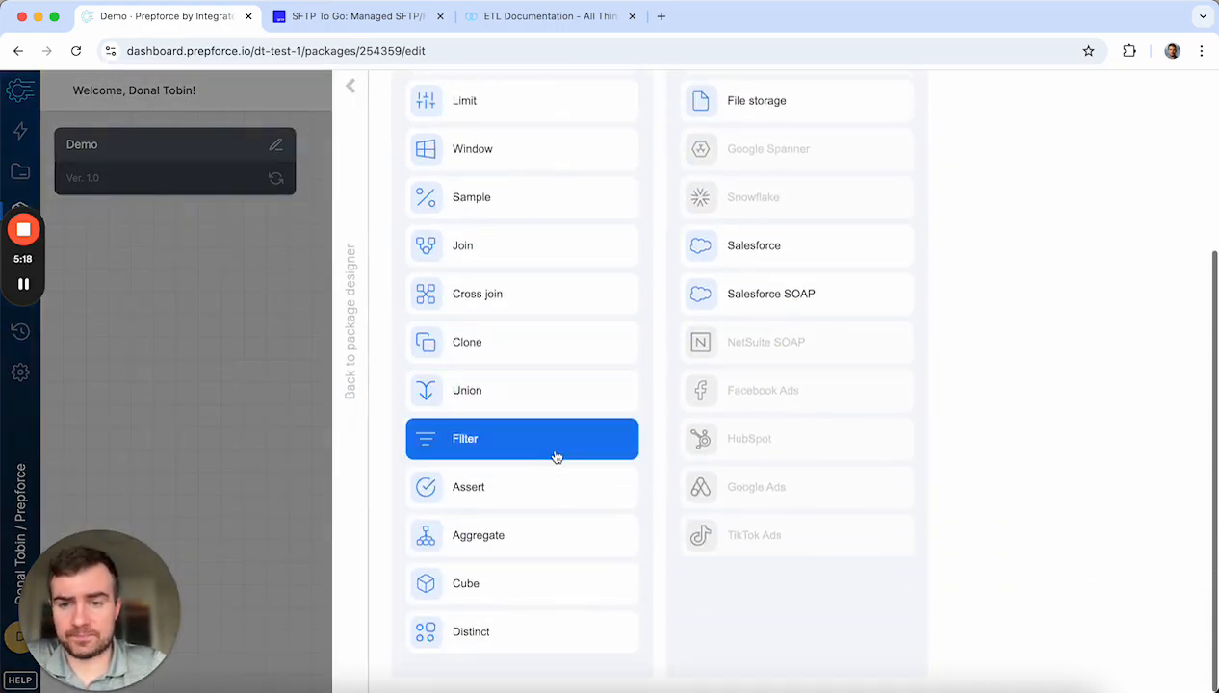
{"action": "scroll", "coordinate": [545, 366], "scroll_direction": "up", "scroll_amount": 5}
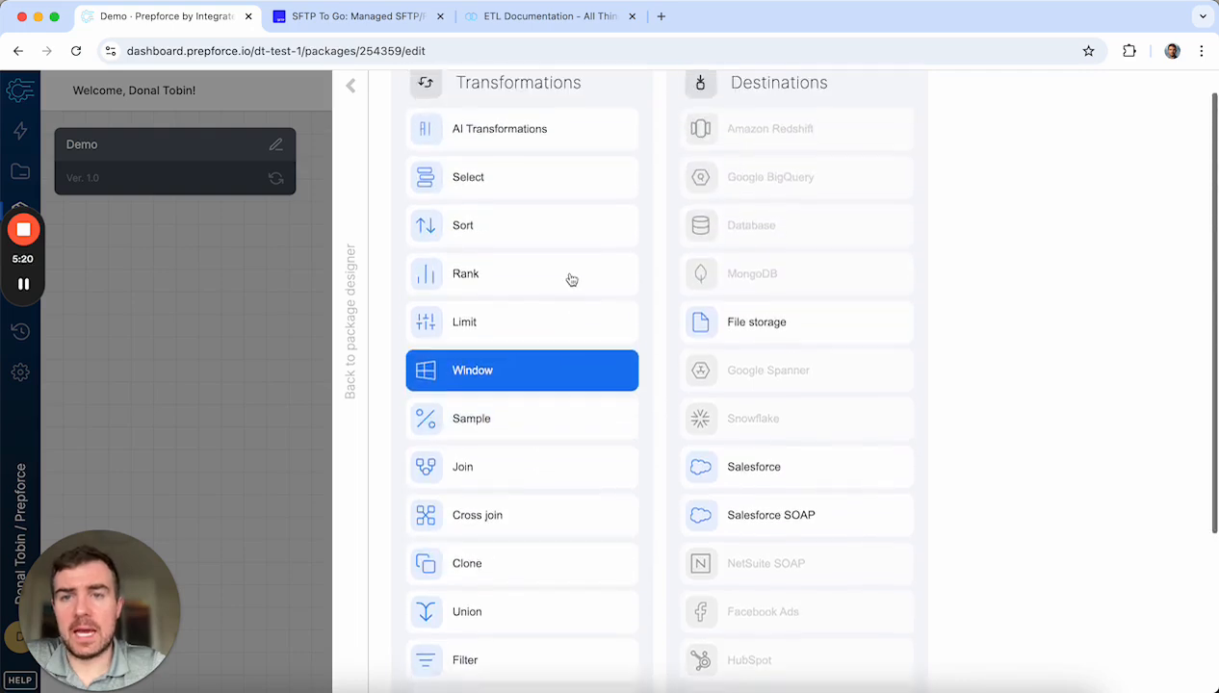
{"action": "scroll", "coordinate": [550, 410], "scroll_direction": "down", "scroll_amount": 2}
{"action": "left_click", "coordinate": [511, 501]}
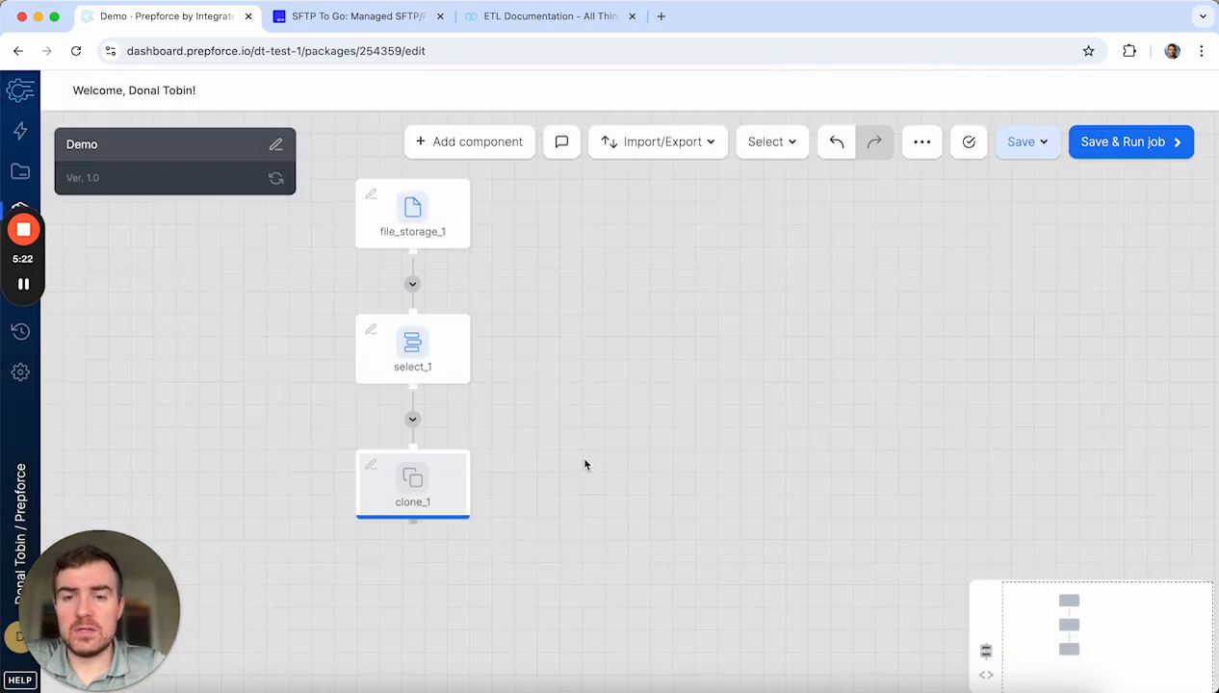
{"action": "left_click_drag", "start_coordinate": [427, 490], "coordinate": [428, 468]}
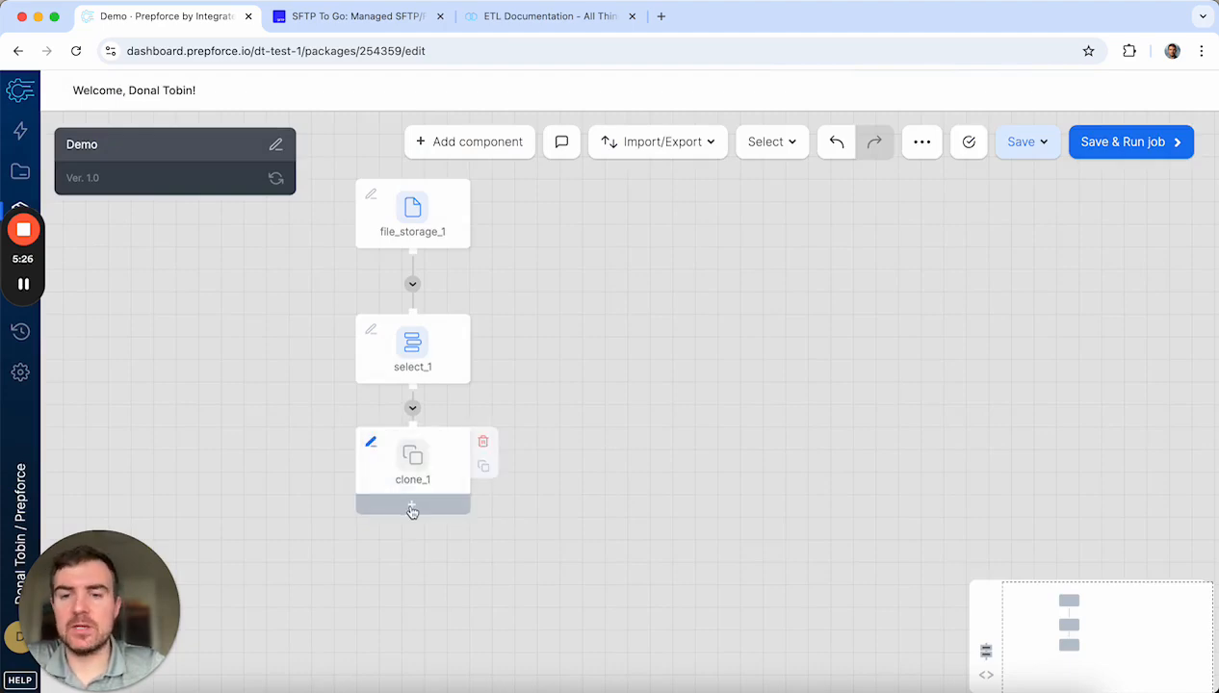
{"action": "left_click", "coordinate": [416, 508]}
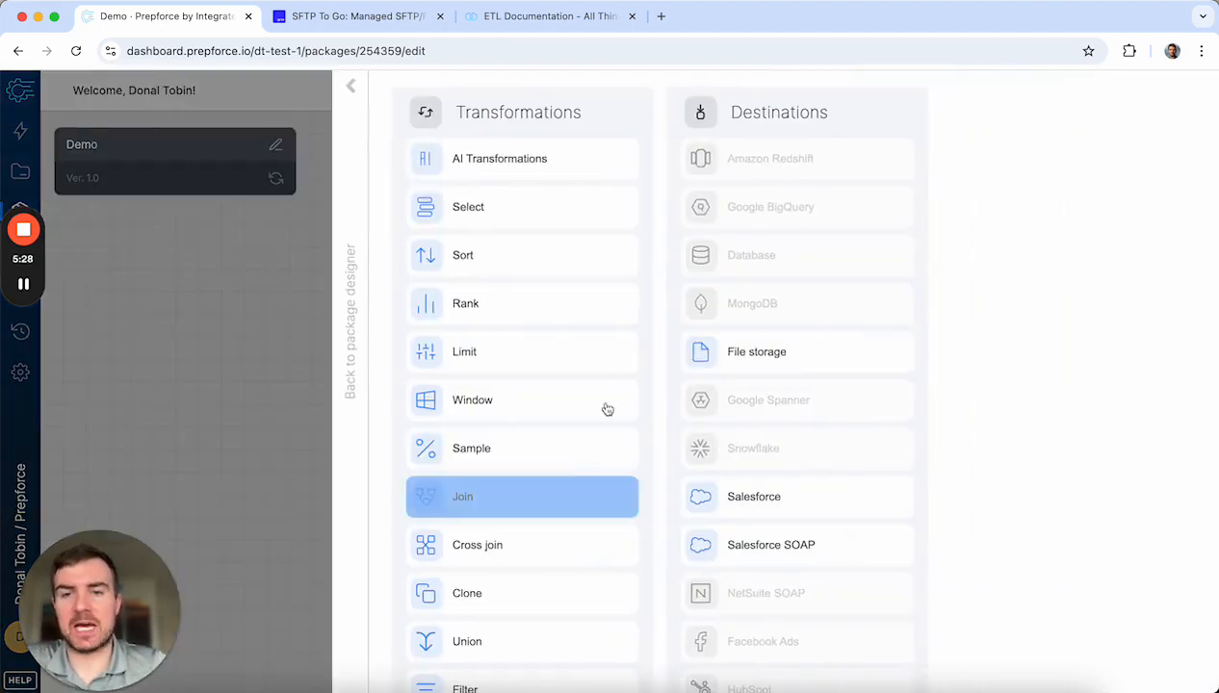
{"action": "left_click", "coordinate": [537, 206]}
{"action": "left_click_drag", "start_coordinate": [461, 610], "coordinate": [686, 609]}
{"action": "left_click", "coordinate": [412, 510]}
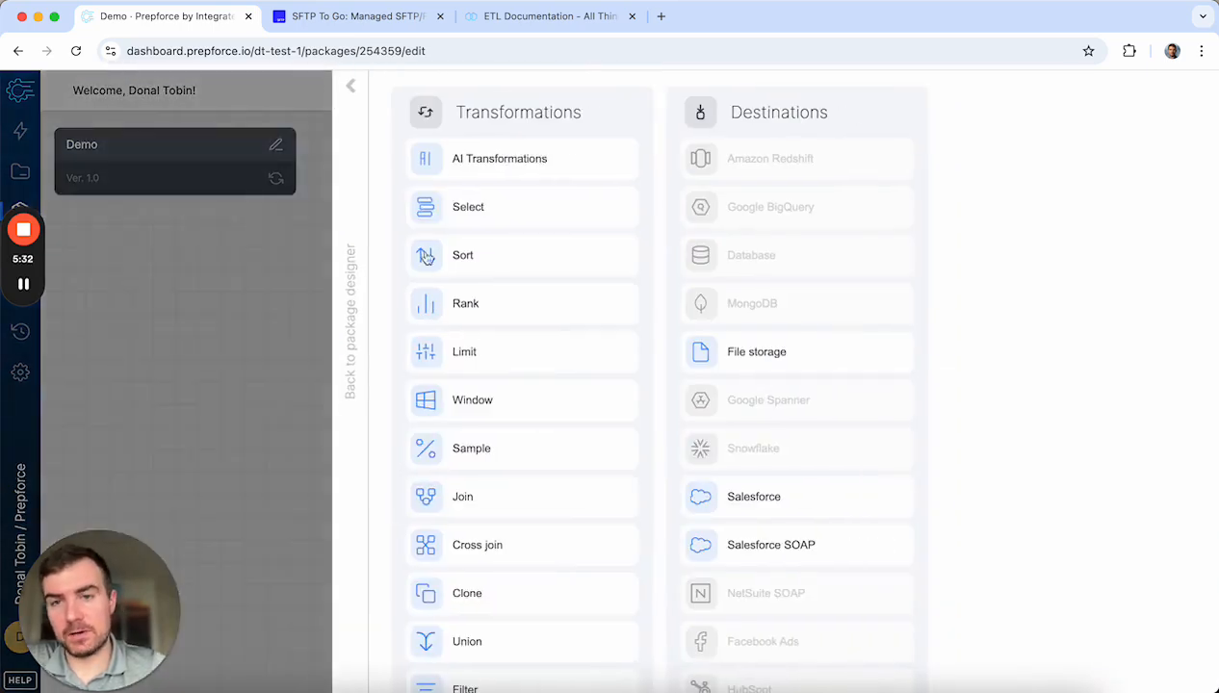
{"action": "left_click", "coordinate": [493, 209]}
{"action": "left_click_drag", "start_coordinate": [408, 583], "coordinate": [229, 571]}
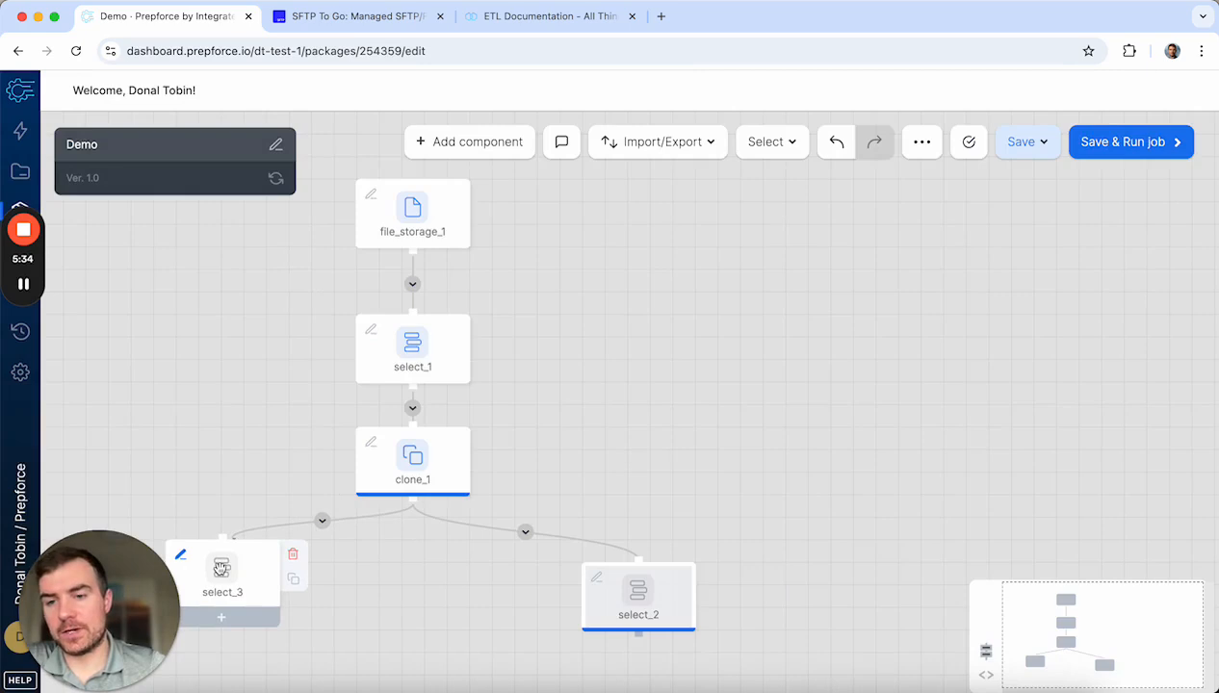
{"action": "left_click", "coordinate": [302, 553]}
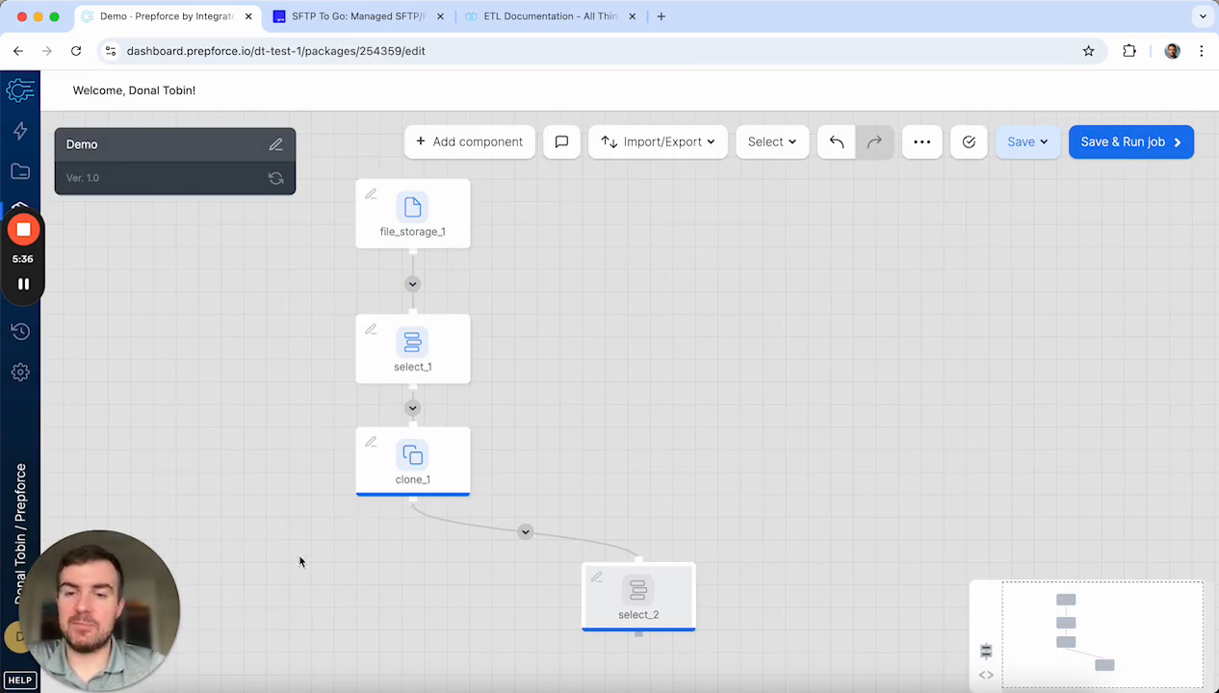
{"action": "left_click", "coordinate": [709, 575]}
{"action": "mouse_move", "coordinate": [479, 445]}
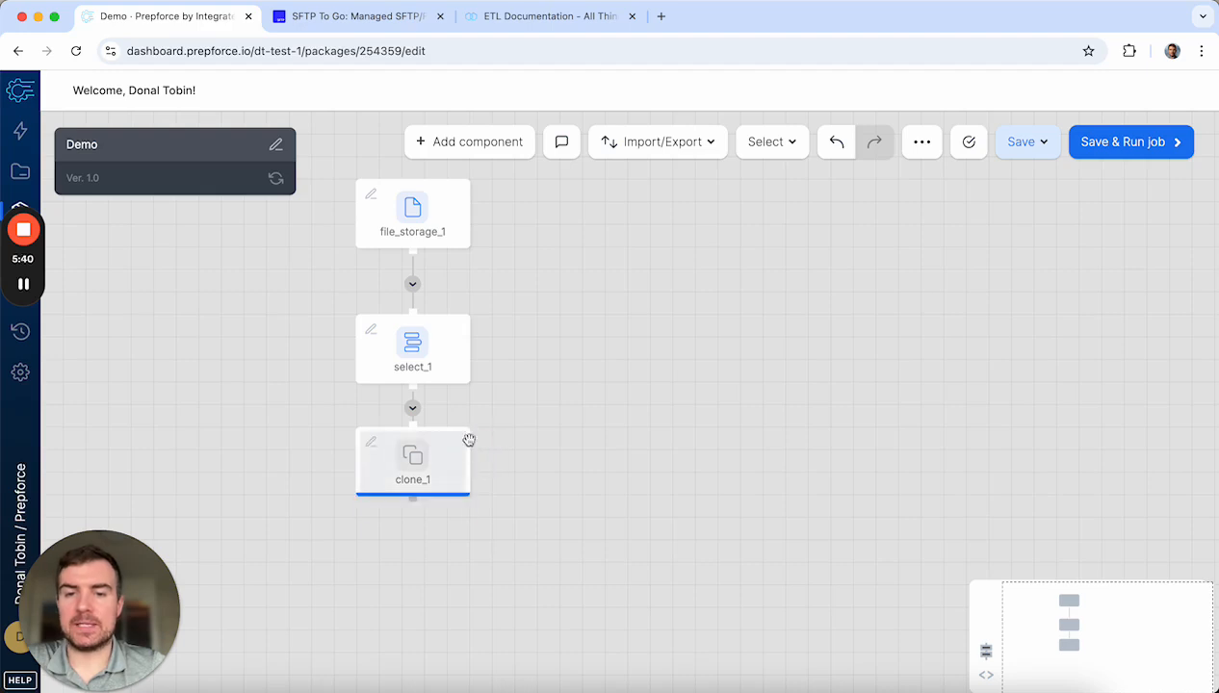
{"action": "left_click", "coordinate": [479, 443]}
Step: Add a Salesforce destination, salesforce_1, after select_1
{"action": "mouse_move", "coordinate": [409, 361]}
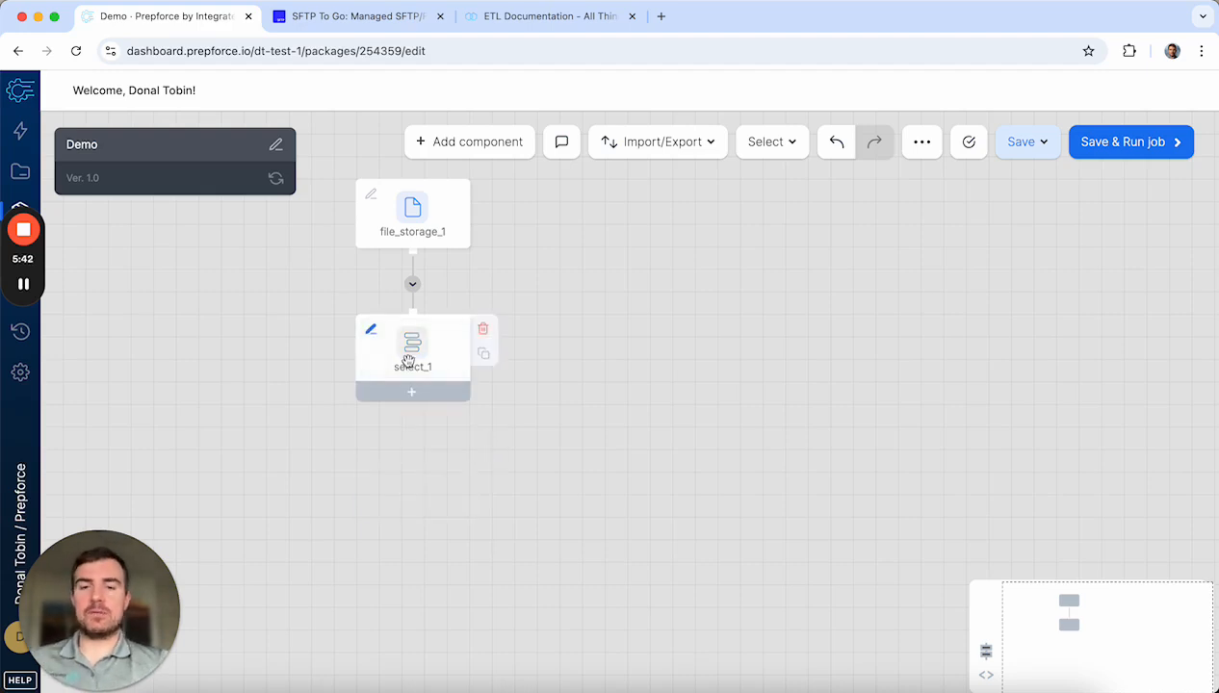
{"action": "left_click", "coordinate": [412, 392]}
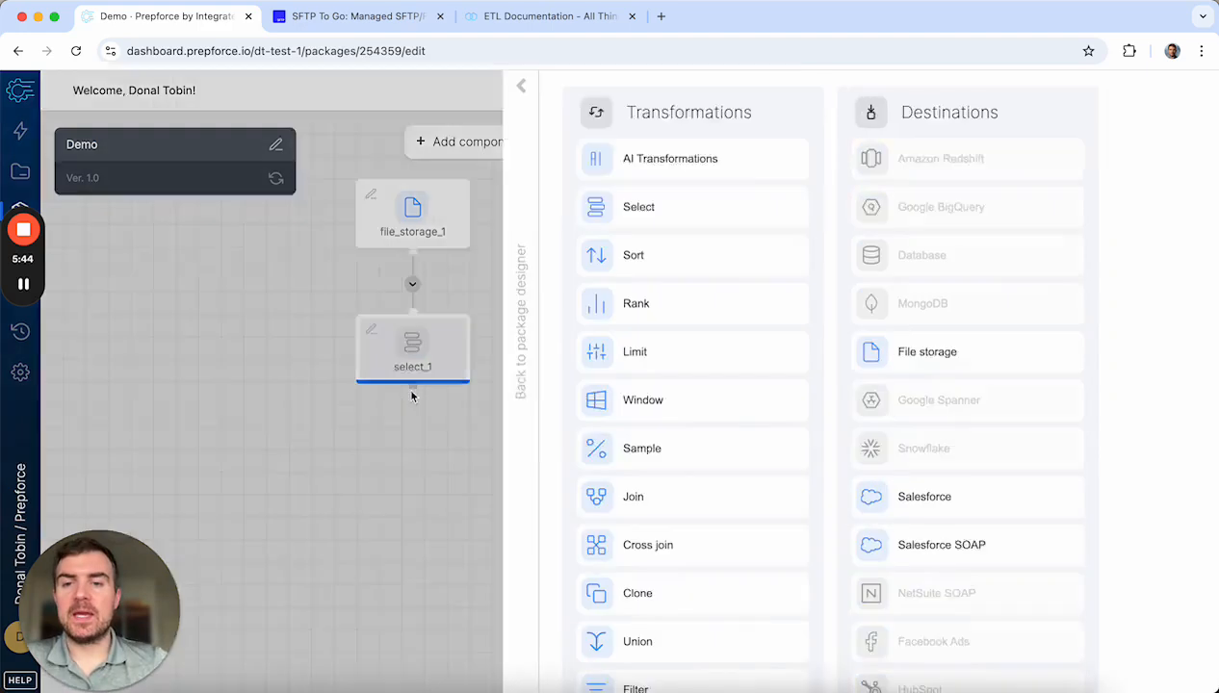
{"action": "scroll", "coordinate": [550, 525], "scroll_direction": "down", "scroll_amount": 3}
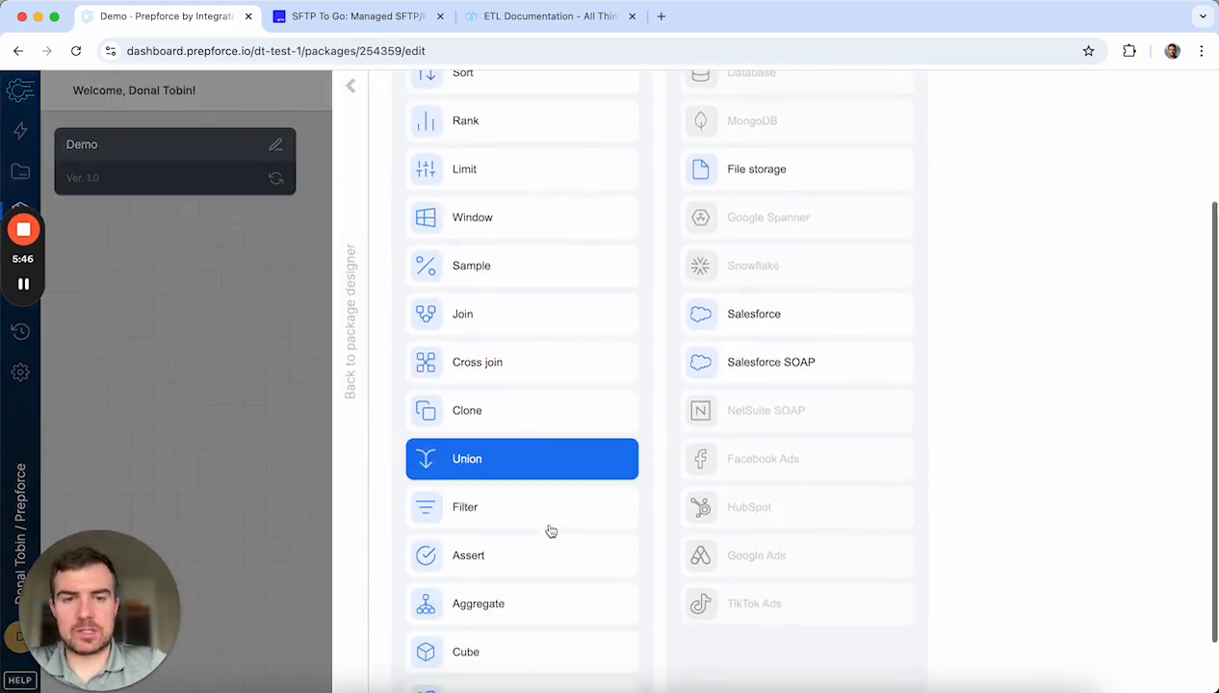
{"action": "scroll", "coordinate": [550, 528], "scroll_direction": "up", "scroll_amount": 3}
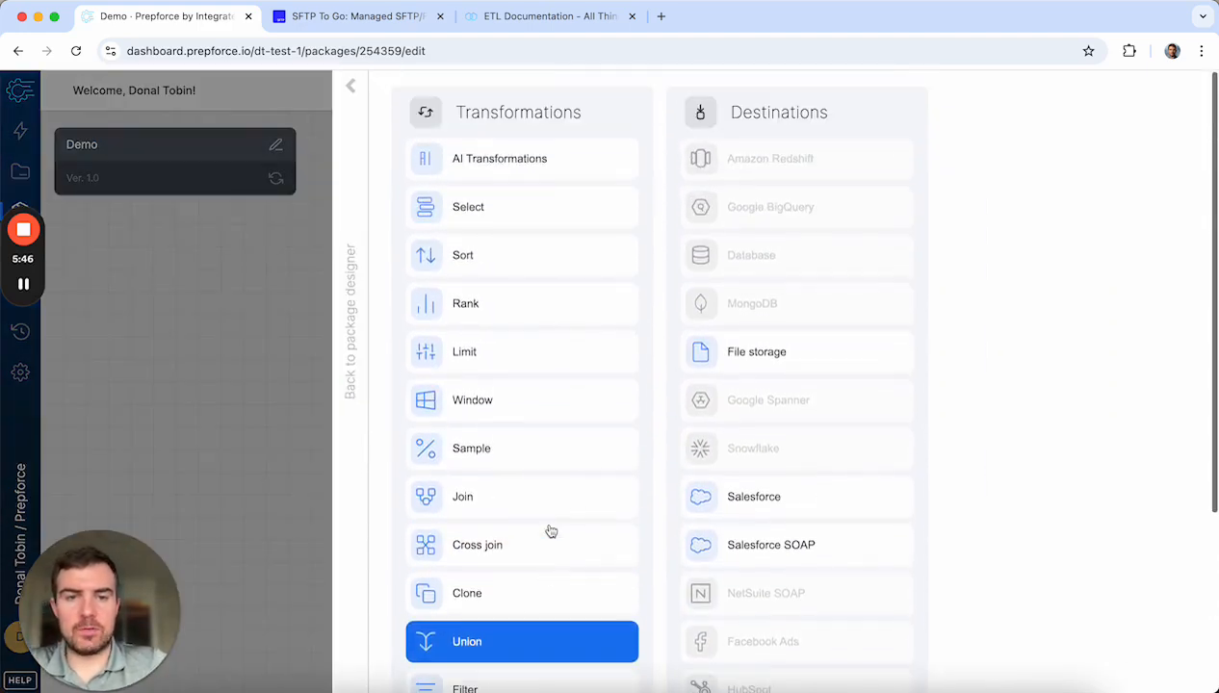
{"action": "left_click", "coordinate": [820, 500]}
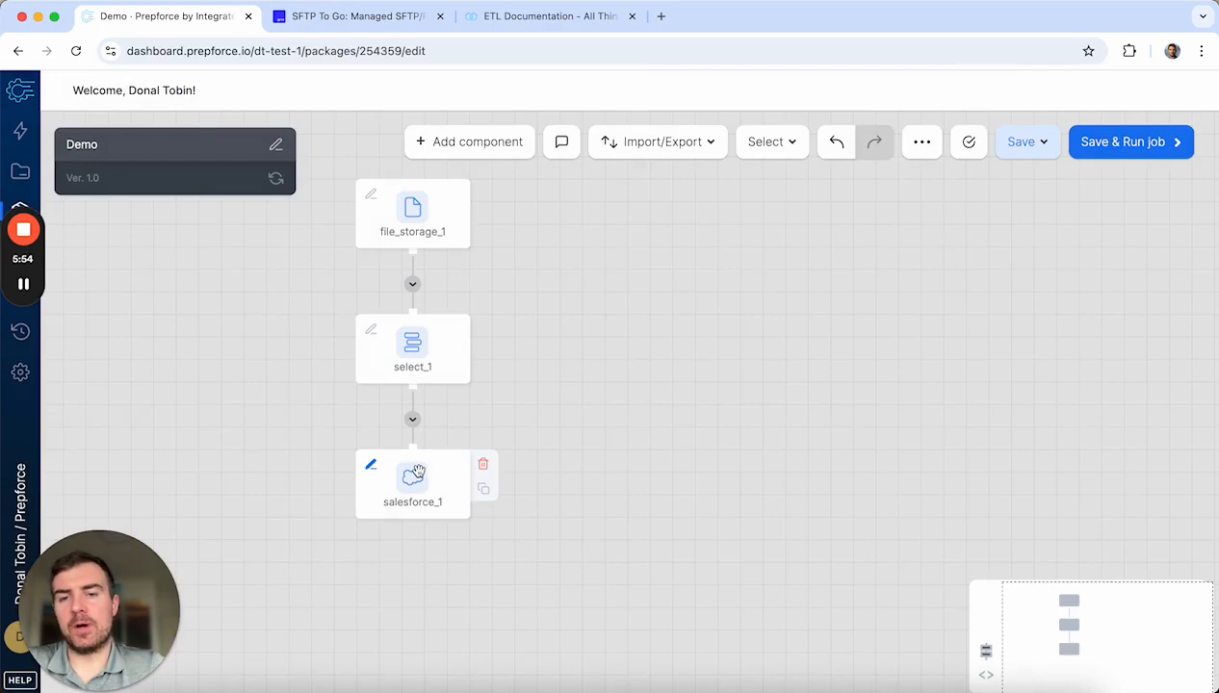
Step: Connect salesforce_1 to the Prepforce Demo connection and continue to destination properties
{"action": "left_click", "coordinate": [418, 476]}
{"action": "left_click", "coordinate": [637, 235]}
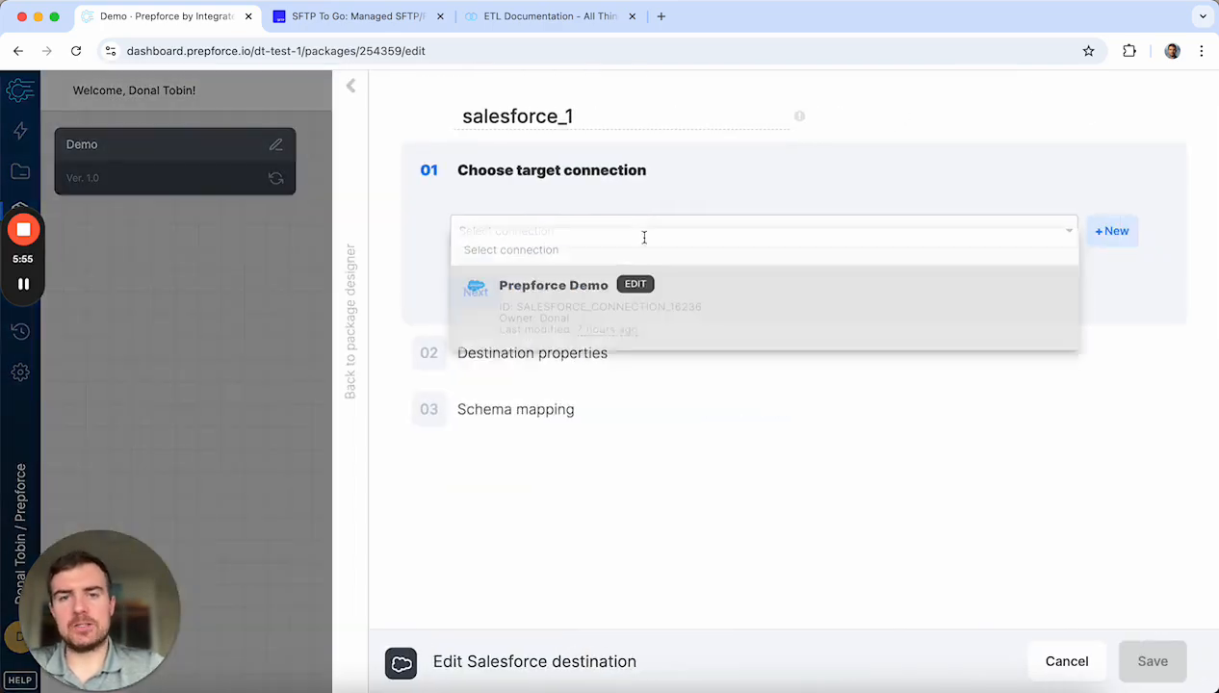
{"action": "left_click", "coordinate": [729, 292]}
{"action": "left_click", "coordinate": [471, 340]}
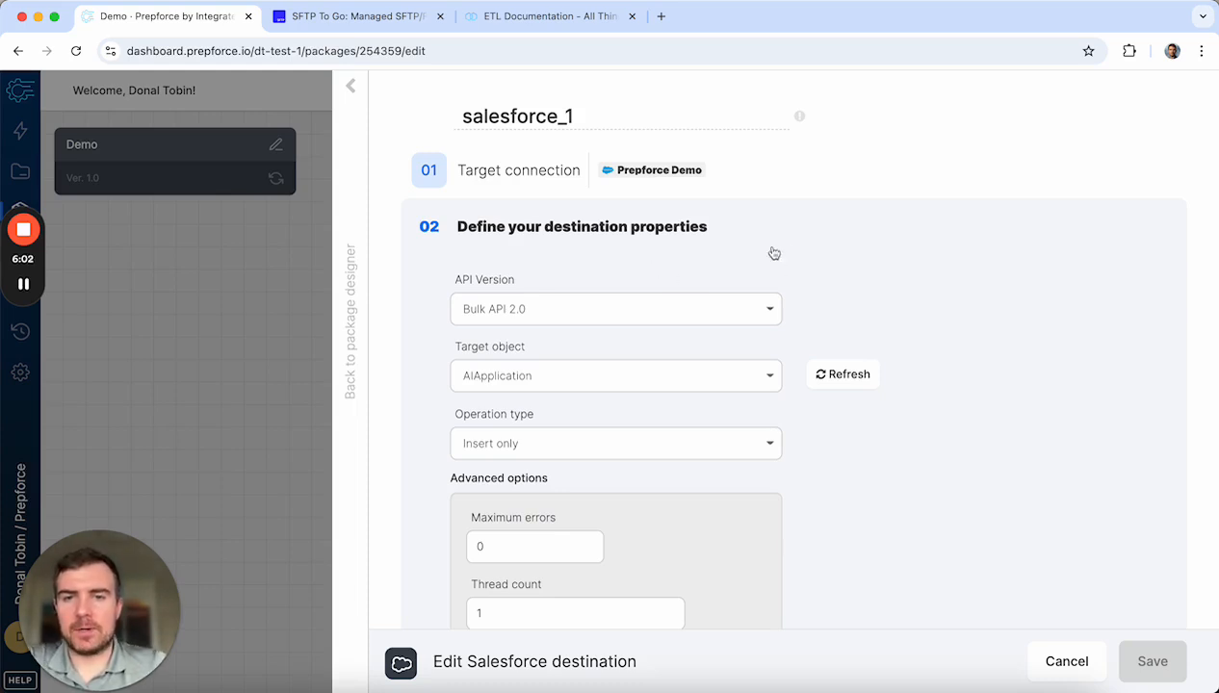
Step: Keep Bulk API 2.0 as the API version and bring up the Target object list
{"action": "scroll", "coordinate": [782, 254], "scroll_direction": "down", "scroll_amount": 1}
{"action": "left_click", "coordinate": [656, 277]}
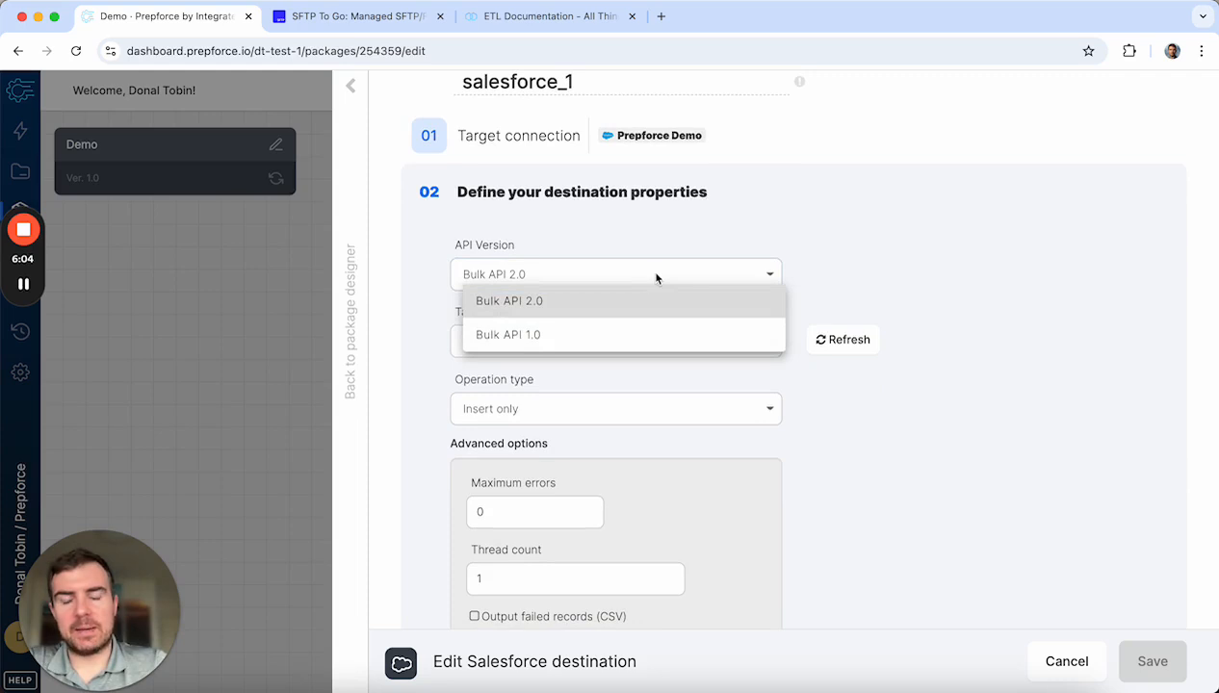
{"action": "left_click", "coordinate": [414, 278]}
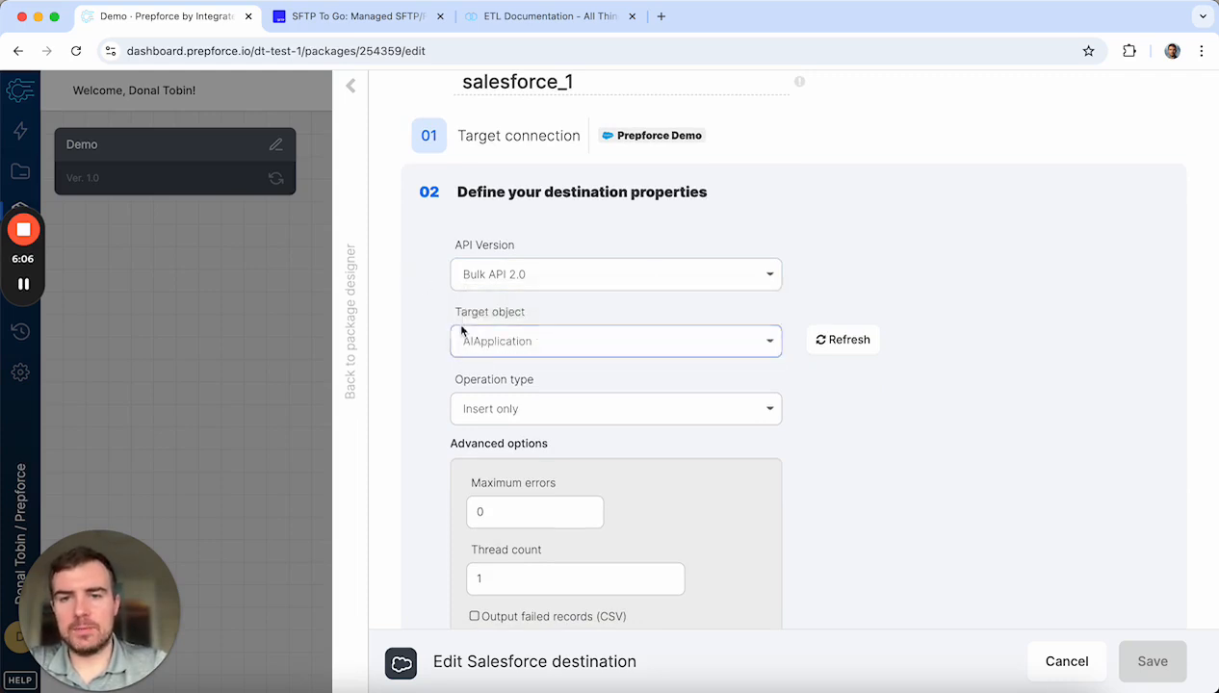
{"action": "scroll", "coordinate": [446, 452], "scroll_direction": "down", "scroll_amount": 1}
{"action": "left_click", "coordinate": [556, 282]}
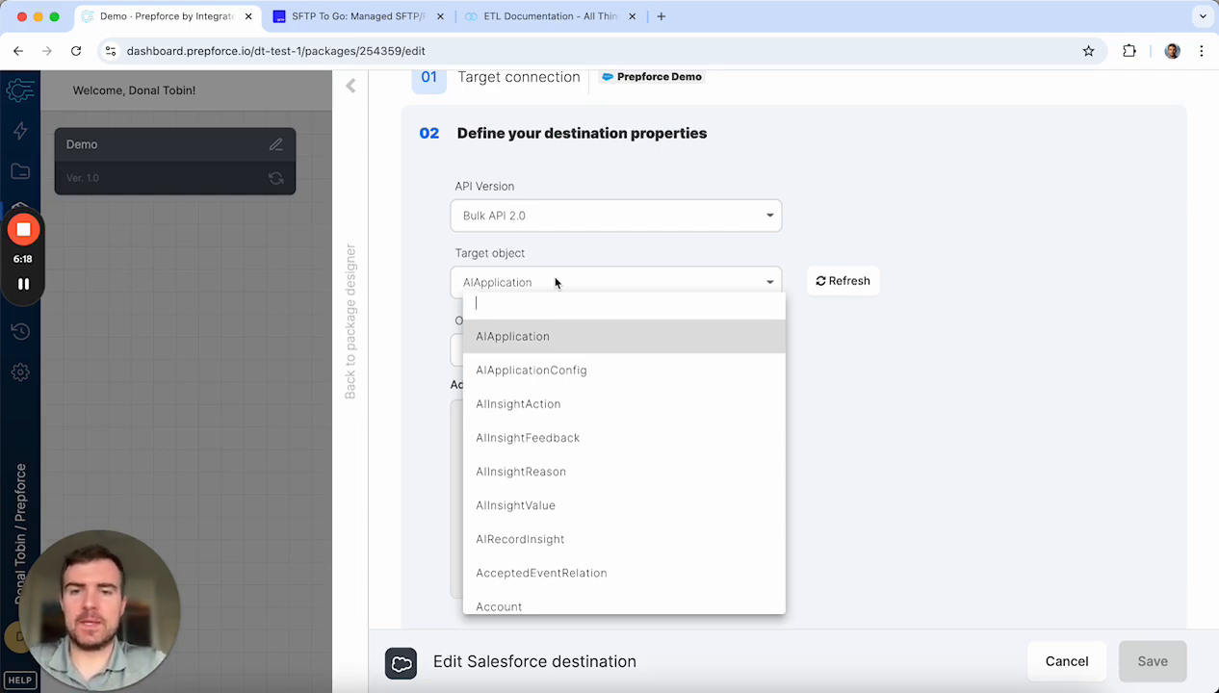
Step: Filter target objects by 'lead', pick Lead, and keep Insert only as the operation
{"action": "type", "text": "lead"}
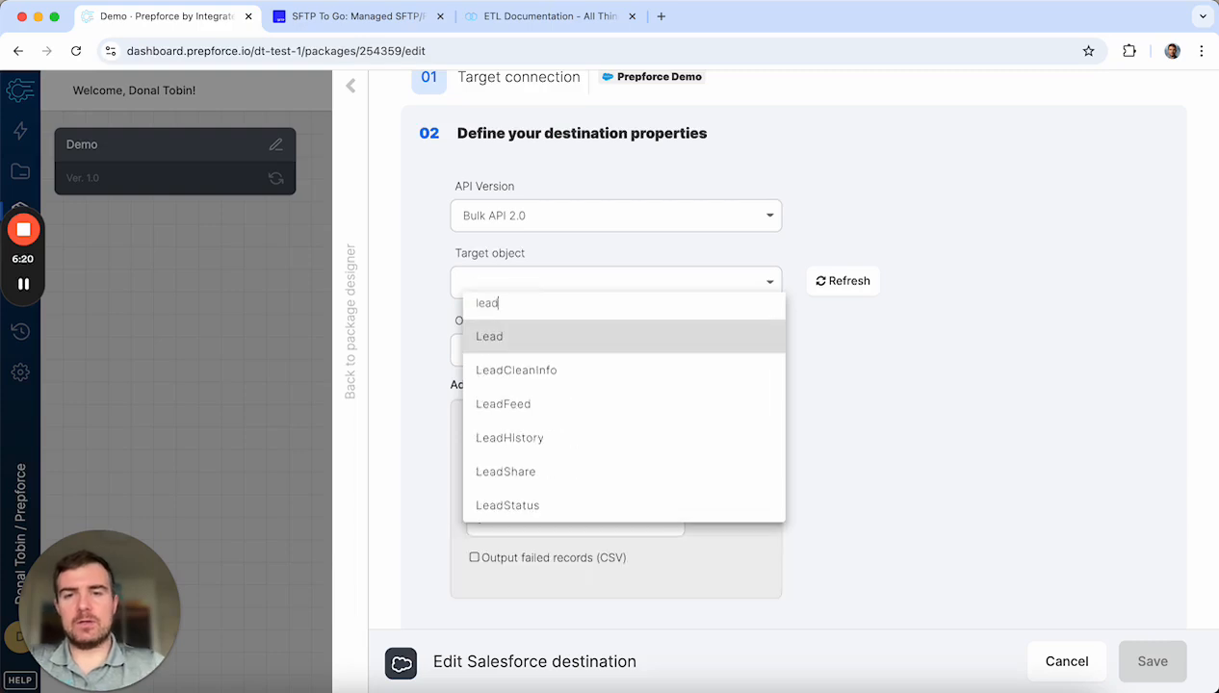
{"action": "left_click", "coordinate": [536, 347]}
{"action": "left_click", "coordinate": [489, 350]}
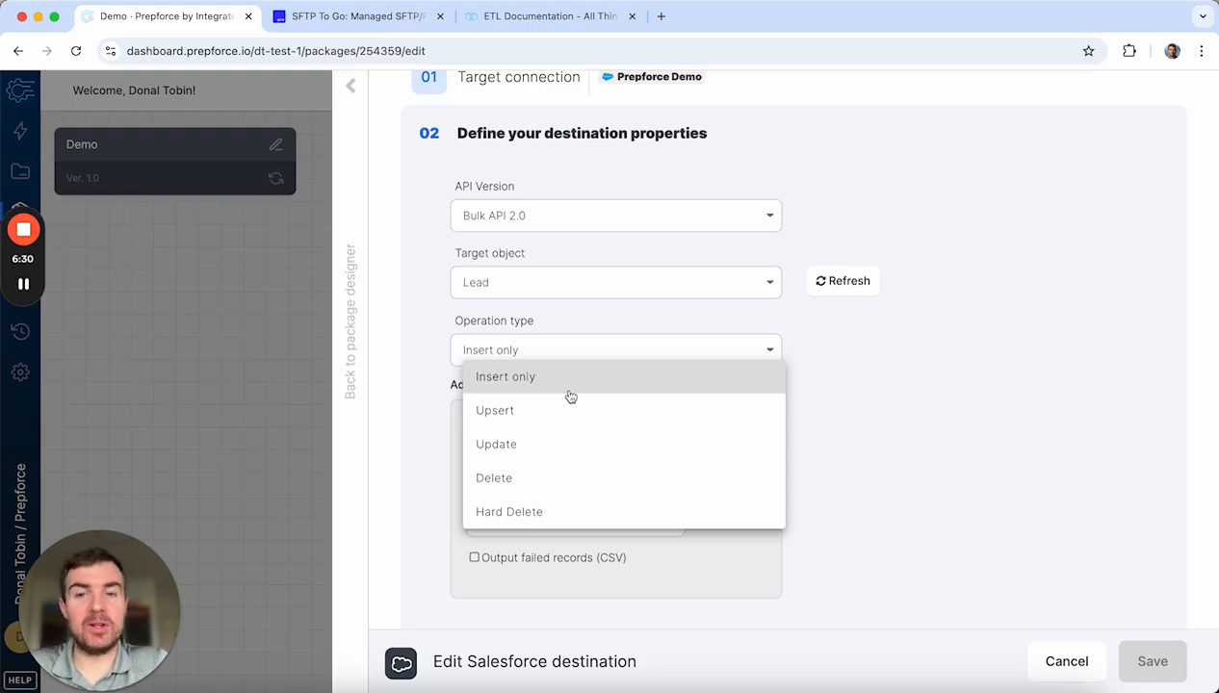
{"action": "left_click", "coordinate": [555, 375]}
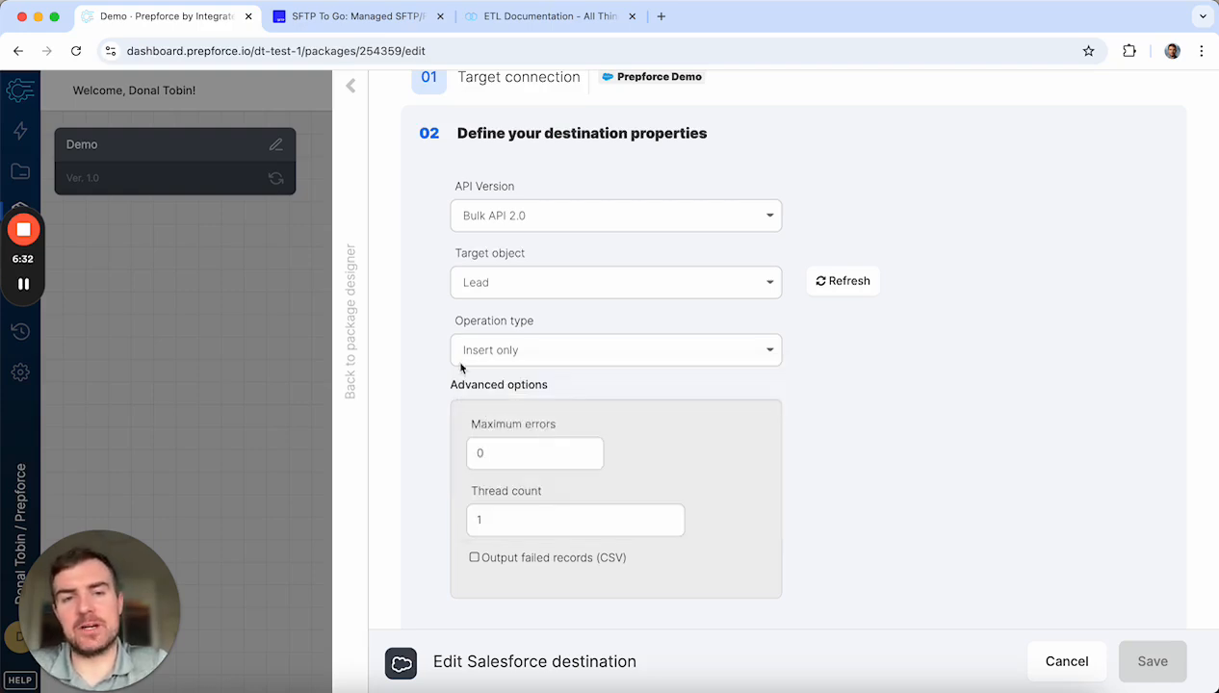
Step: Inspect the thread count and maximum errors settings without changing them
{"action": "scroll", "coordinate": [464, 468], "scroll_direction": "down", "scroll_amount": 3}
{"action": "left_click", "coordinate": [569, 412]}
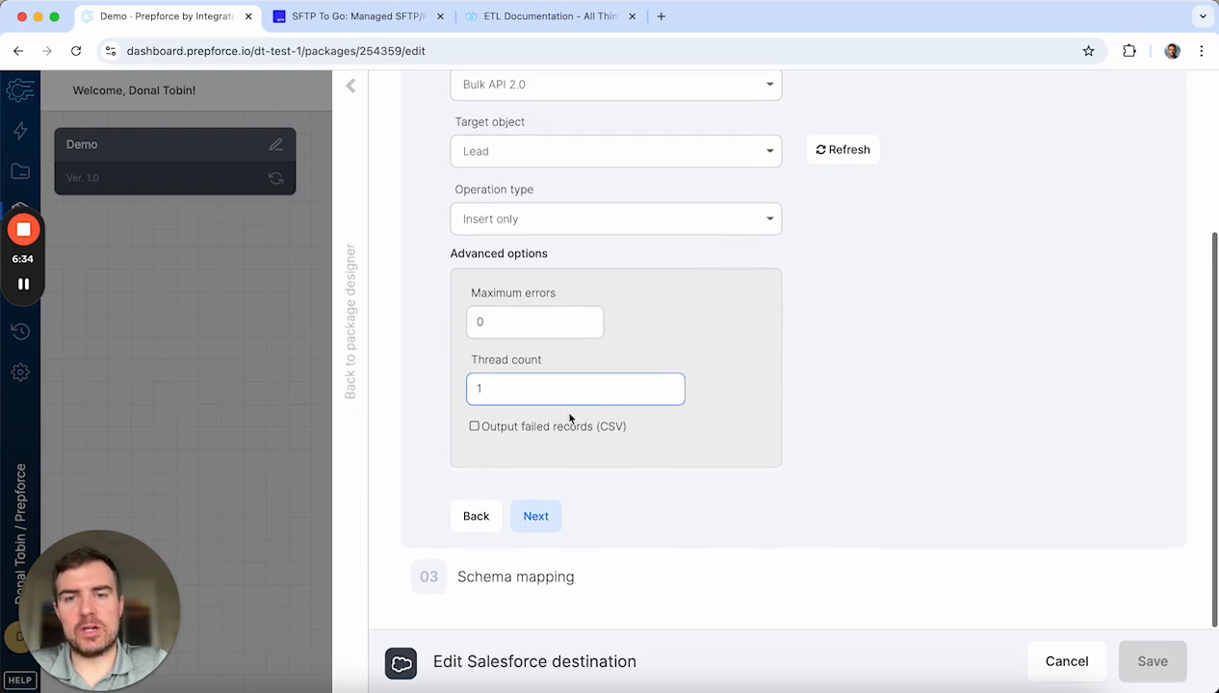
{"action": "left_click", "coordinate": [494, 324]}
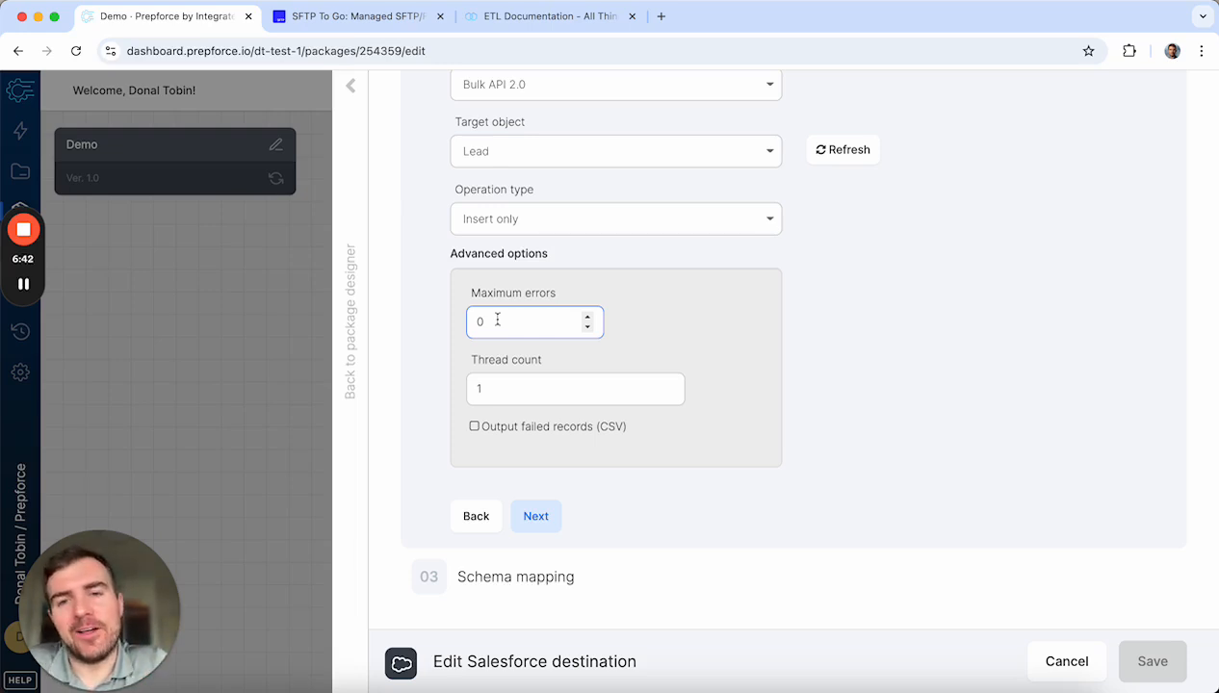
{"action": "left_click", "coordinate": [520, 395]}
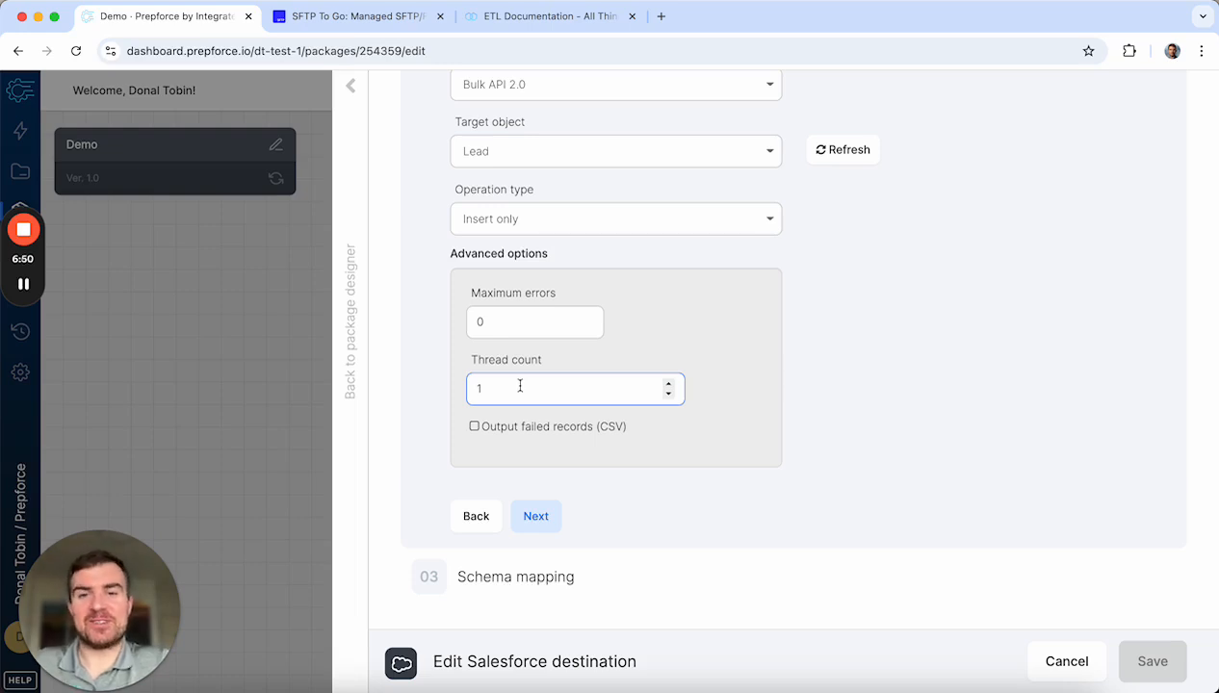
{"action": "left_click", "coordinate": [503, 458]}
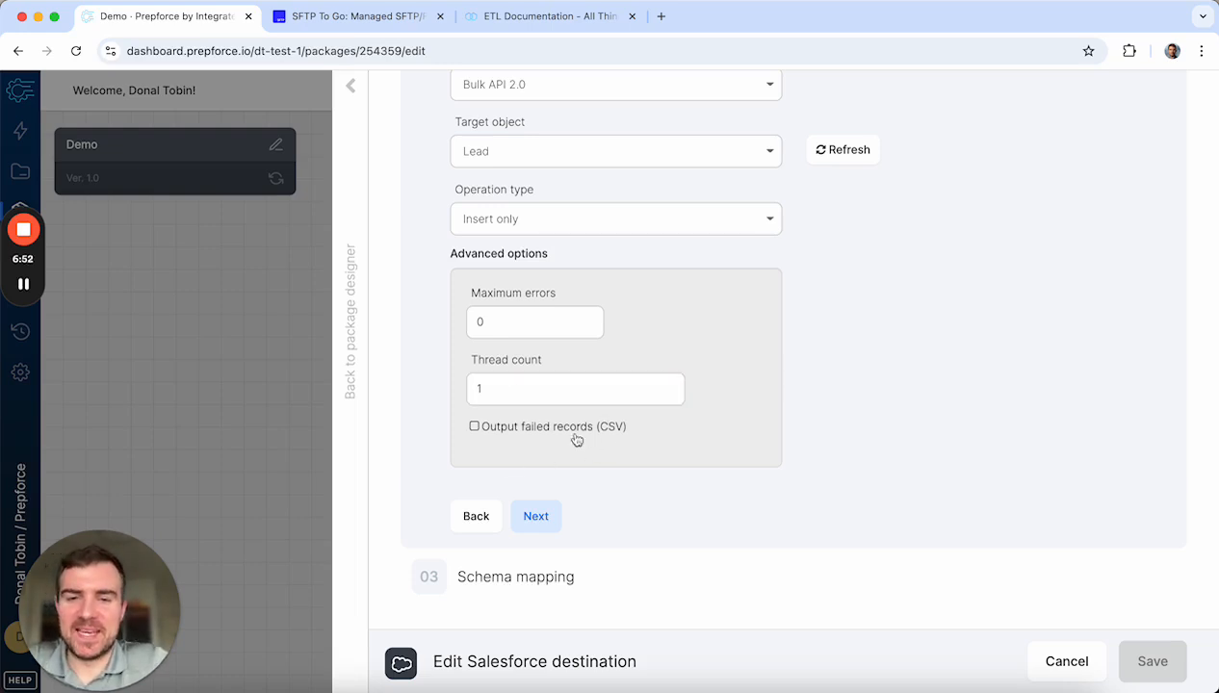
Step: Turn saving failed records as CSV on, review its storage connections, then turn it off again
{"action": "left_click", "coordinate": [503, 435]}
{"action": "scroll", "coordinate": [487, 443], "scroll_direction": "down", "scroll_amount": 2}
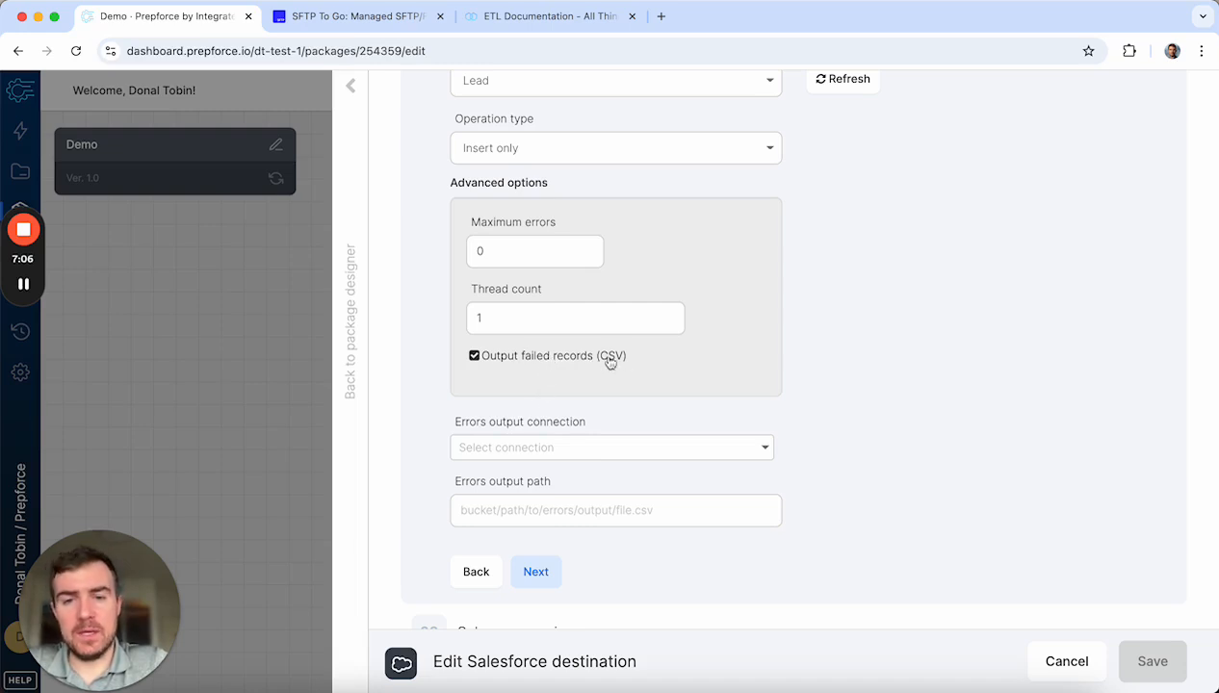
{"action": "left_click", "coordinate": [502, 448]}
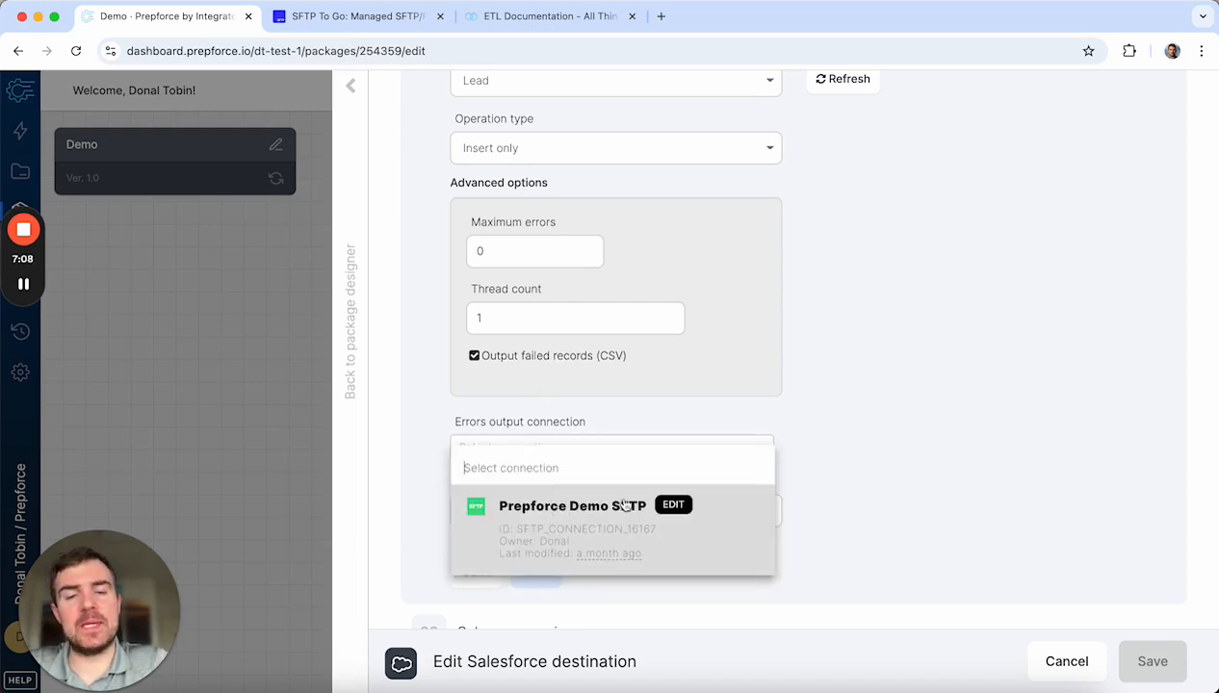
{"action": "left_click", "coordinate": [428, 393]}
{"action": "scroll", "coordinate": [528, 474], "scroll_direction": "down", "scroll_amount": 1}
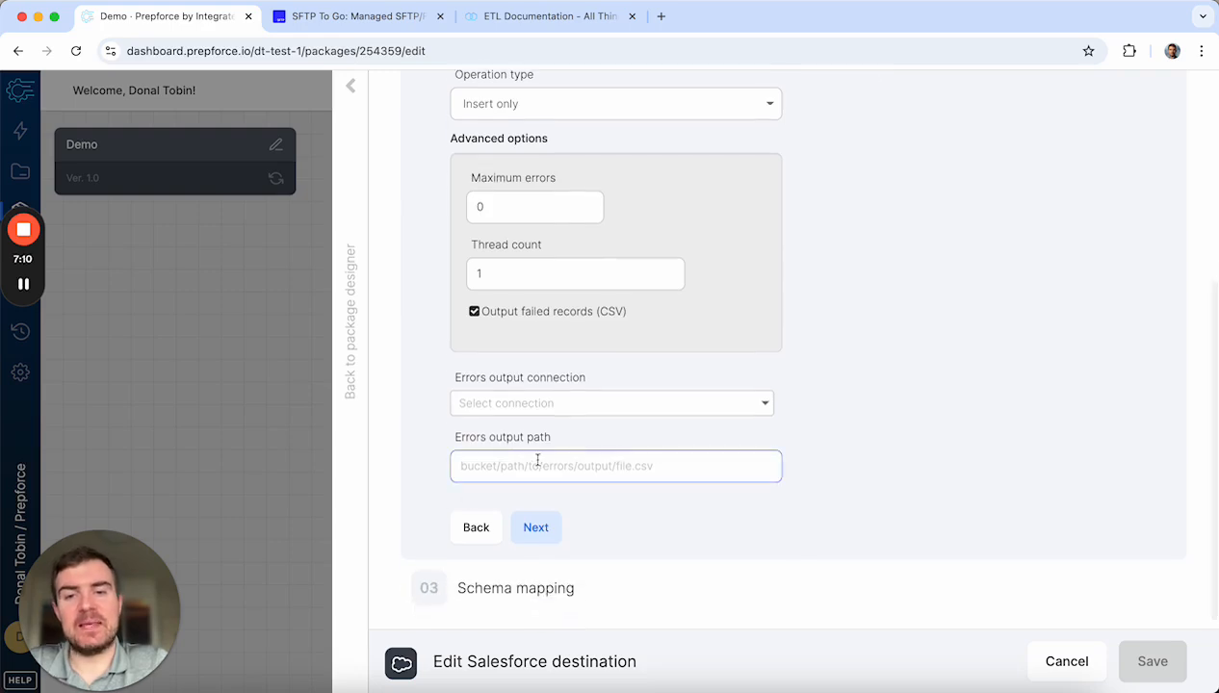
{"action": "scroll", "coordinate": [568, 453], "scroll_direction": "up", "scroll_amount": 1}
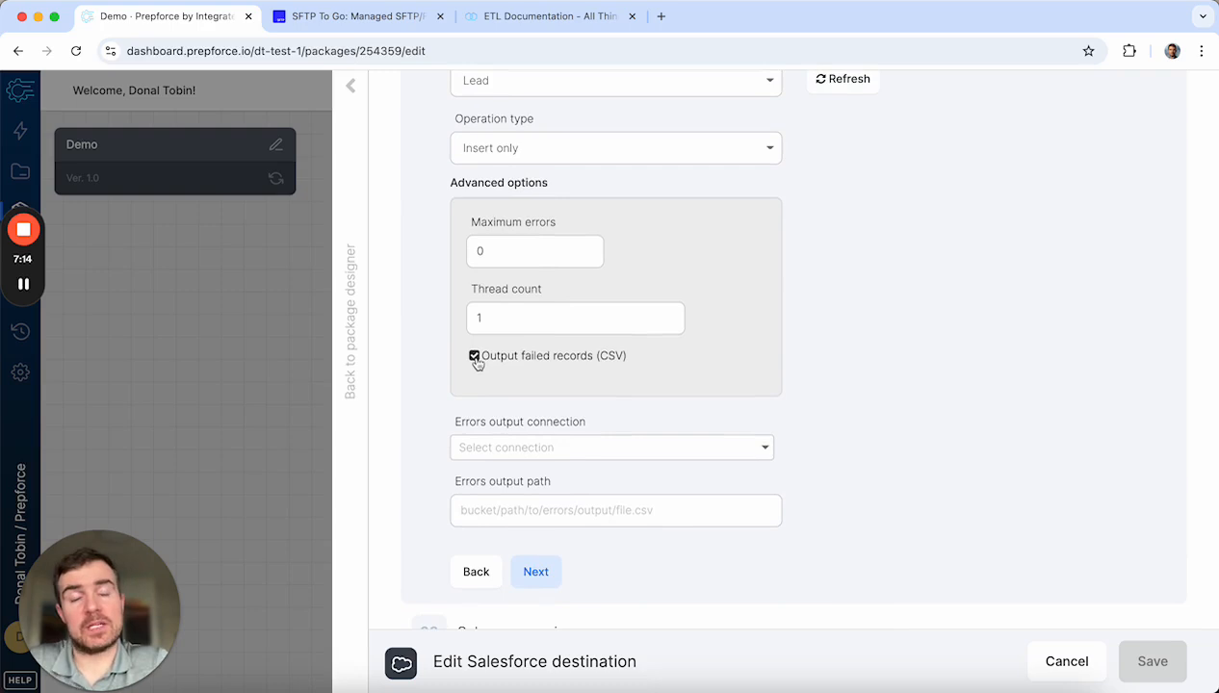
{"action": "left_click", "coordinate": [475, 357]}
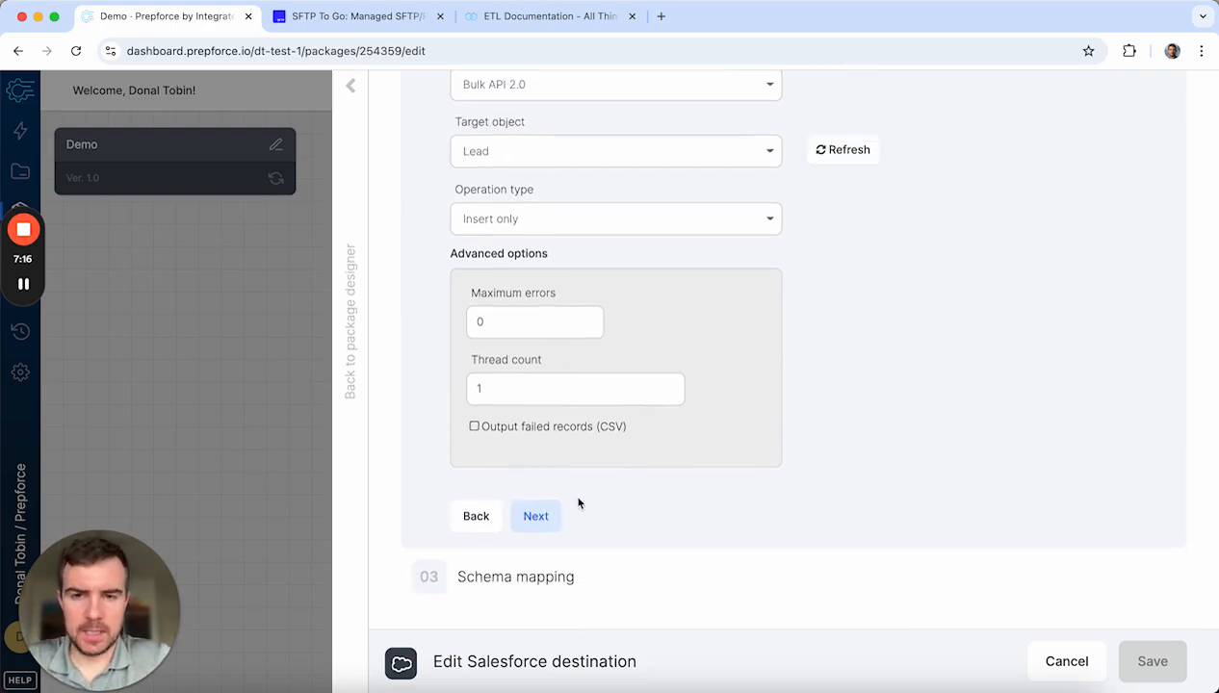
{"action": "left_click", "coordinate": [534, 516]}
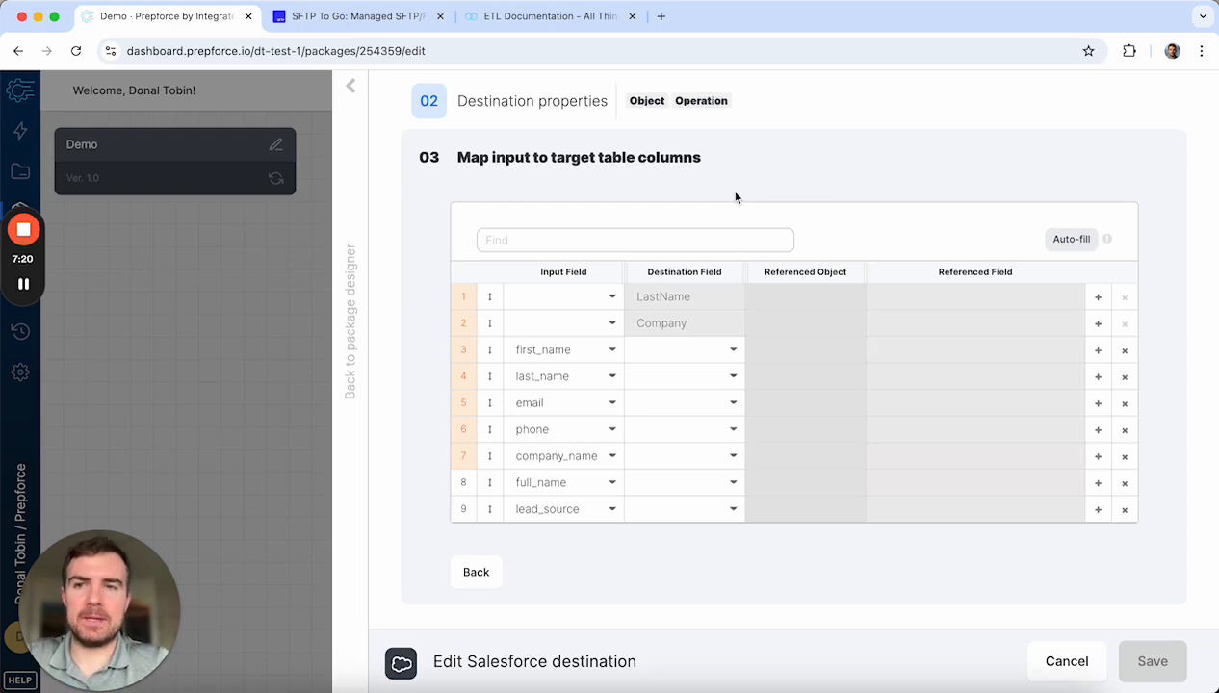
Step: Auto-fill the mapping, map company_name to Company, and remove the duplicate company_name row
{"action": "left_click", "coordinate": [1075, 241]}
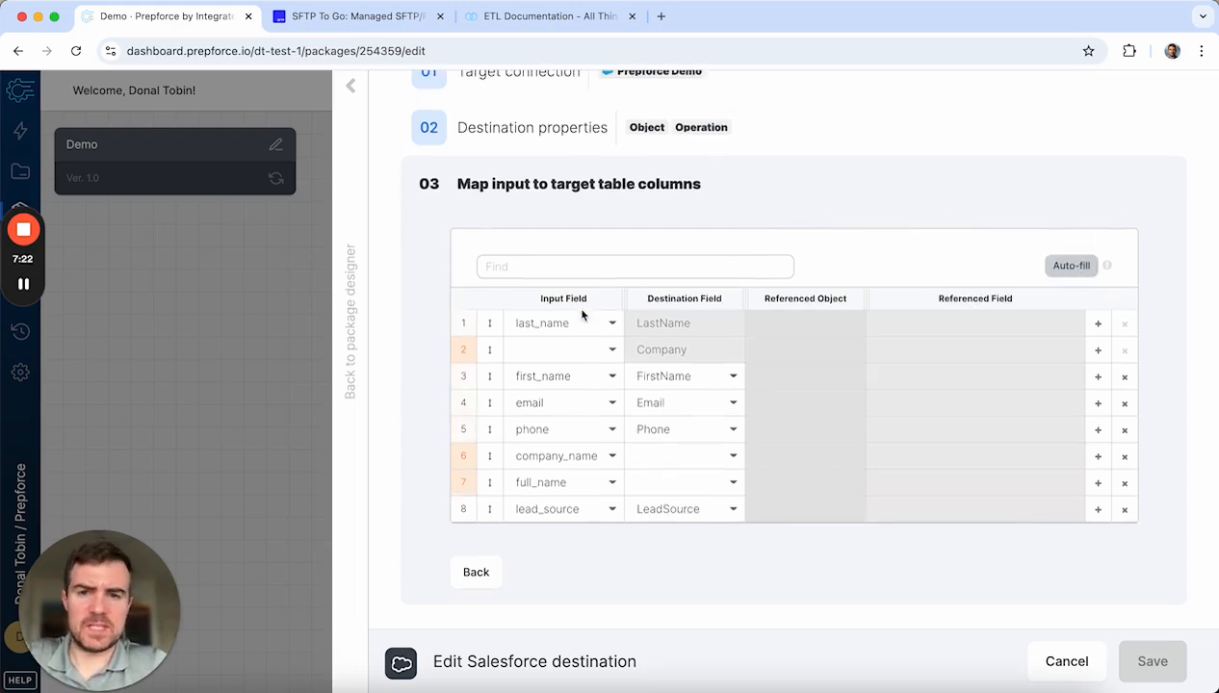
{"action": "left_click", "coordinate": [554, 355]}
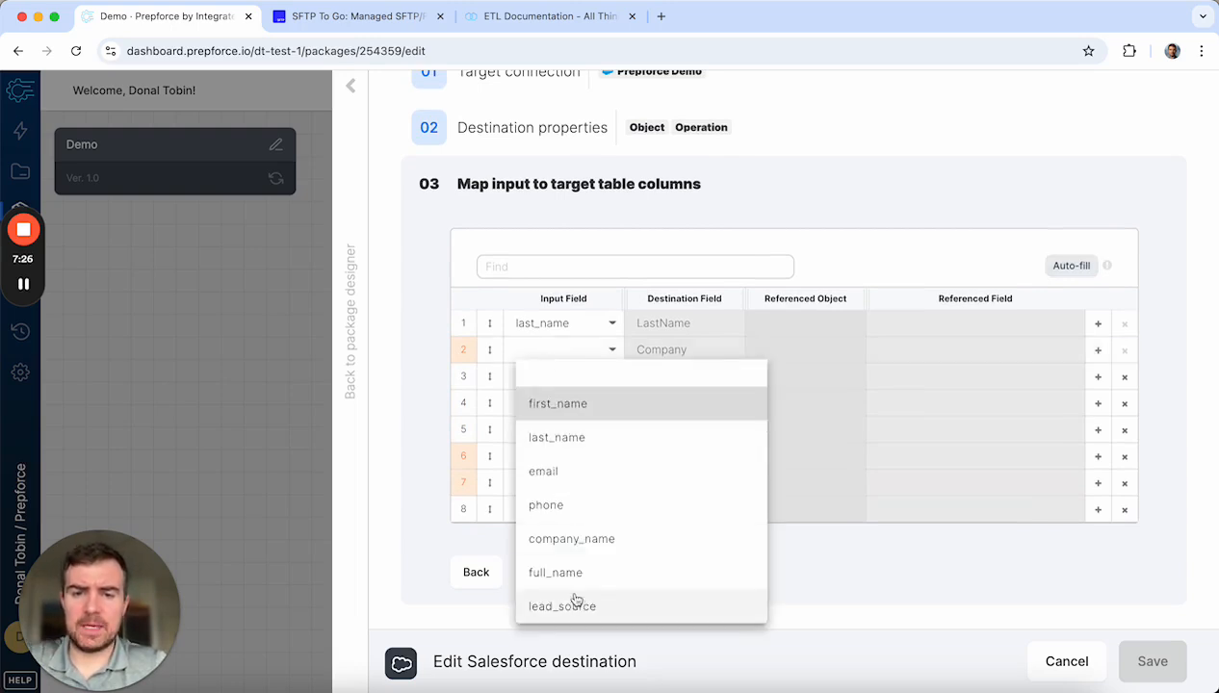
{"action": "left_click", "coordinate": [605, 540]}
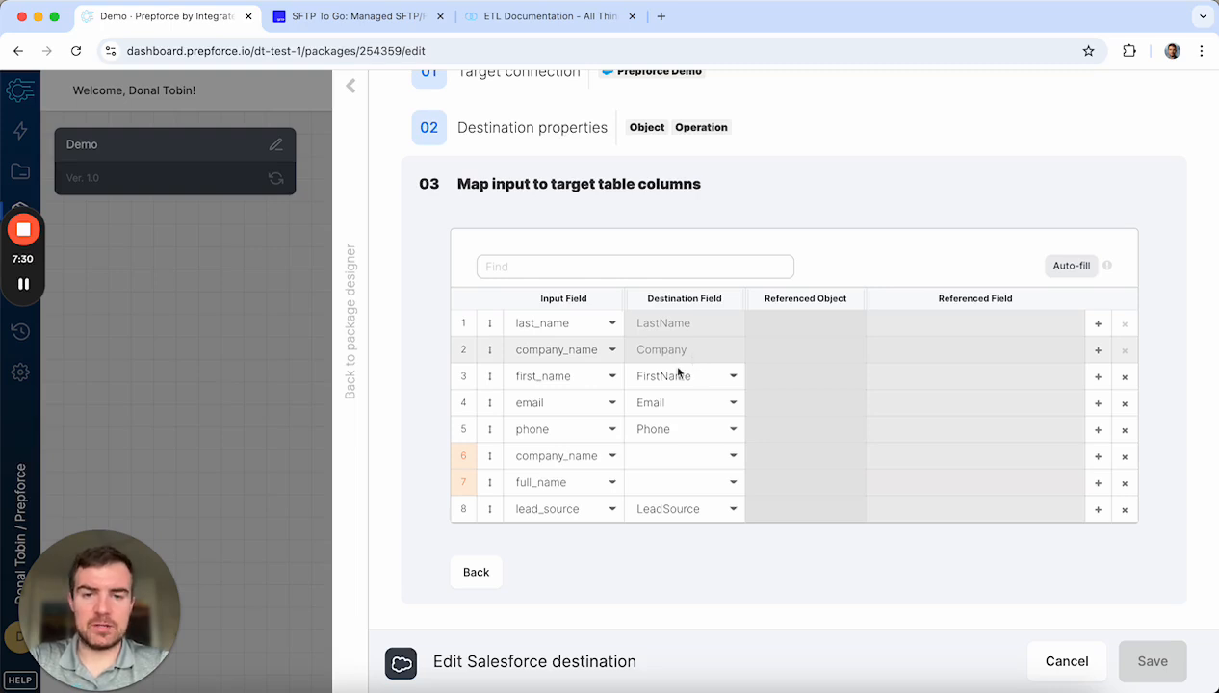
{"action": "left_click", "coordinate": [1123, 457]}
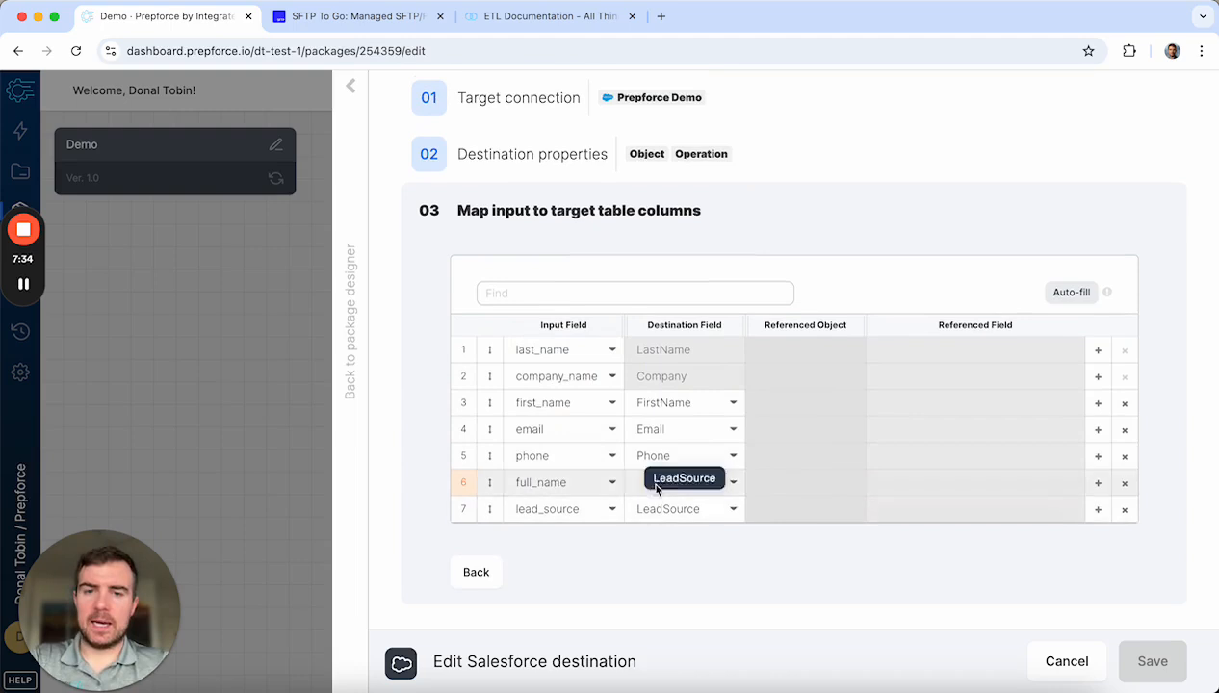
Step: Map full_name to Primary__c, delete the first_name row, and save the destination
{"action": "left_click", "coordinate": [663, 483]}
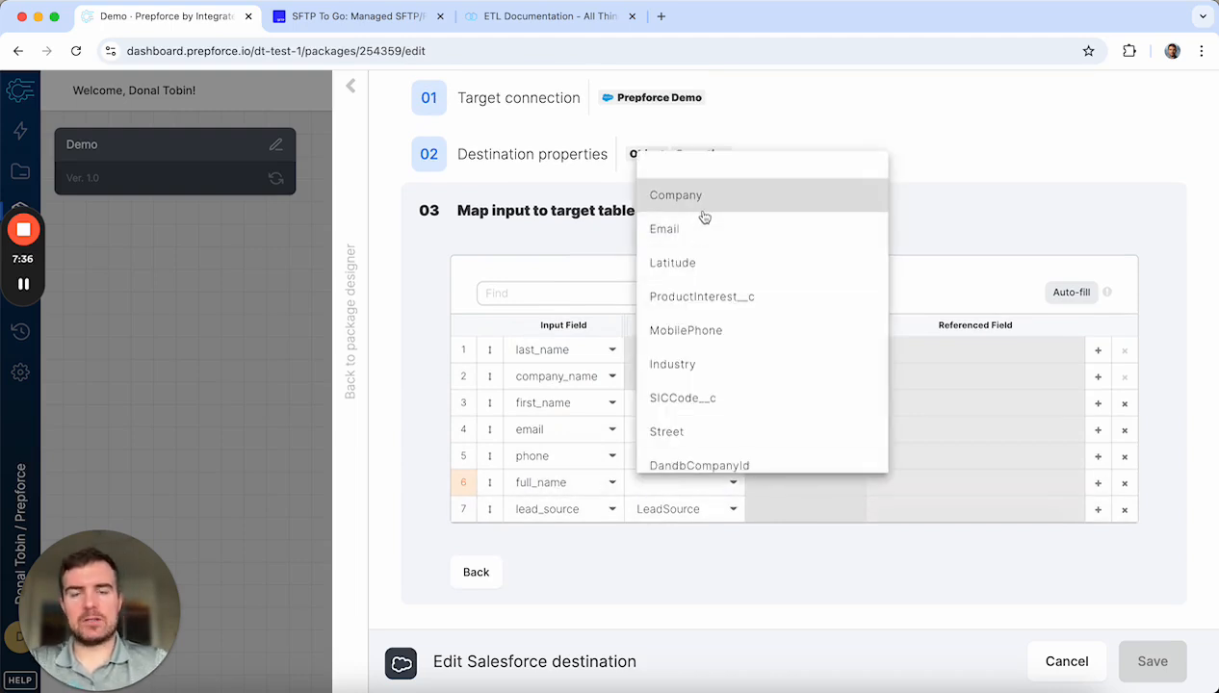
{"action": "type", "text": "pri"}
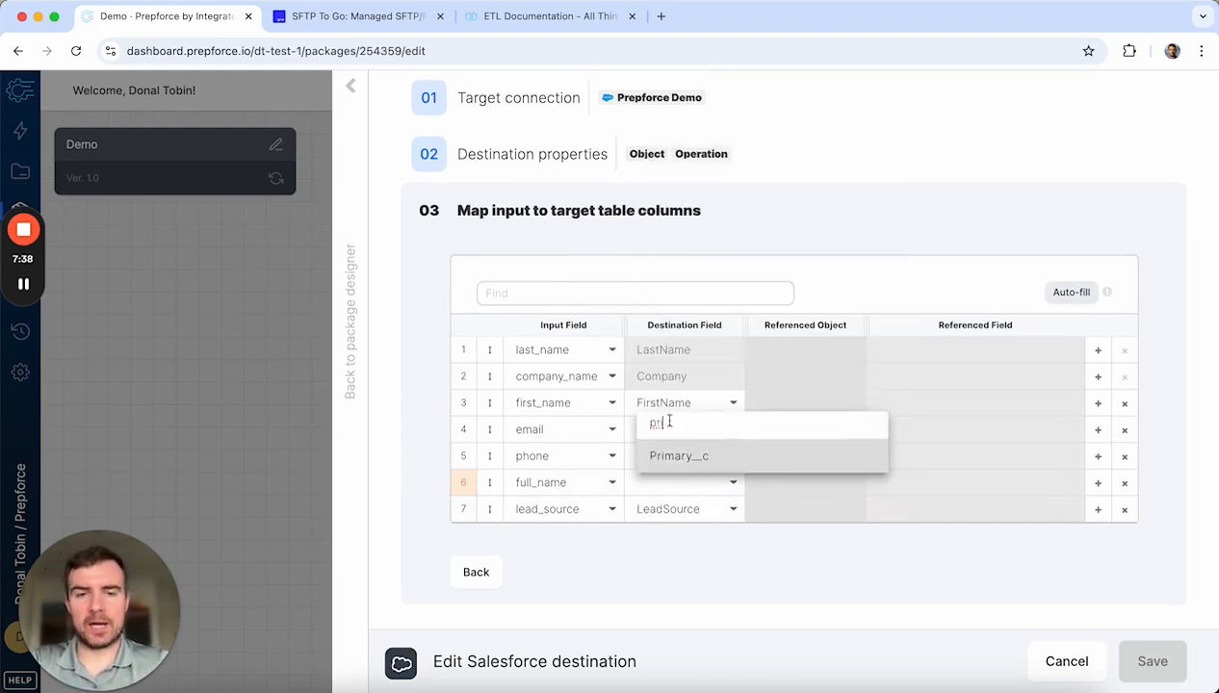
{"action": "left_click", "coordinate": [666, 458]}
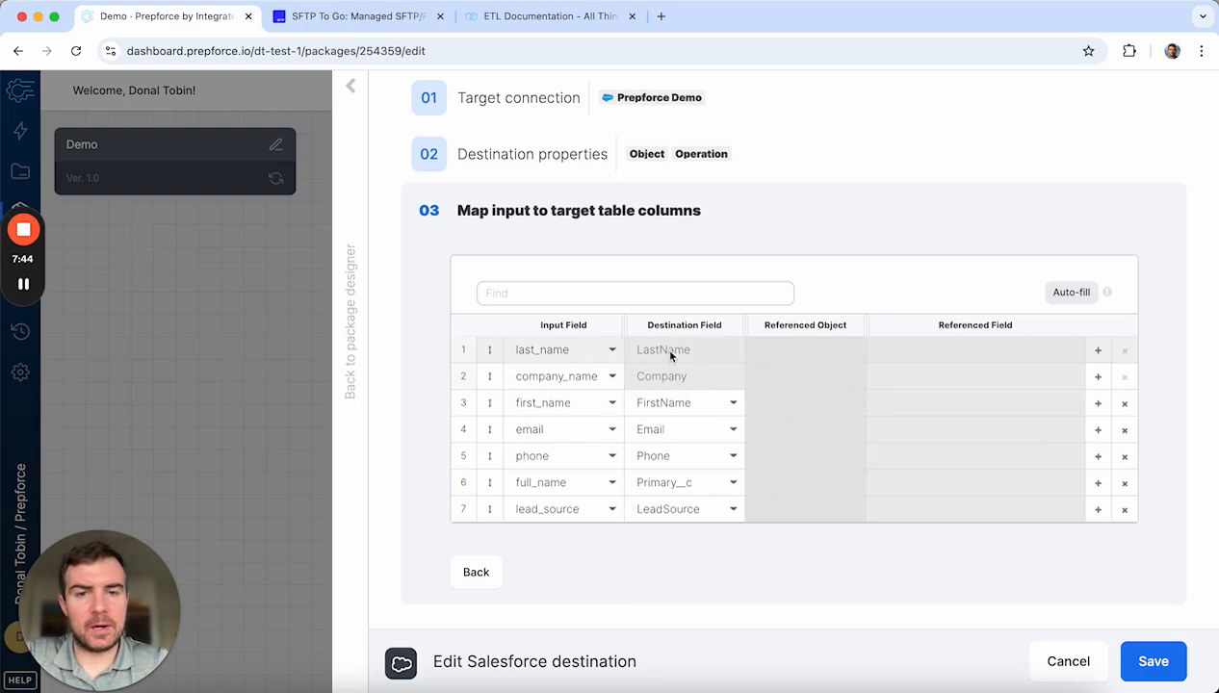
{"action": "left_click", "coordinate": [1121, 403]}
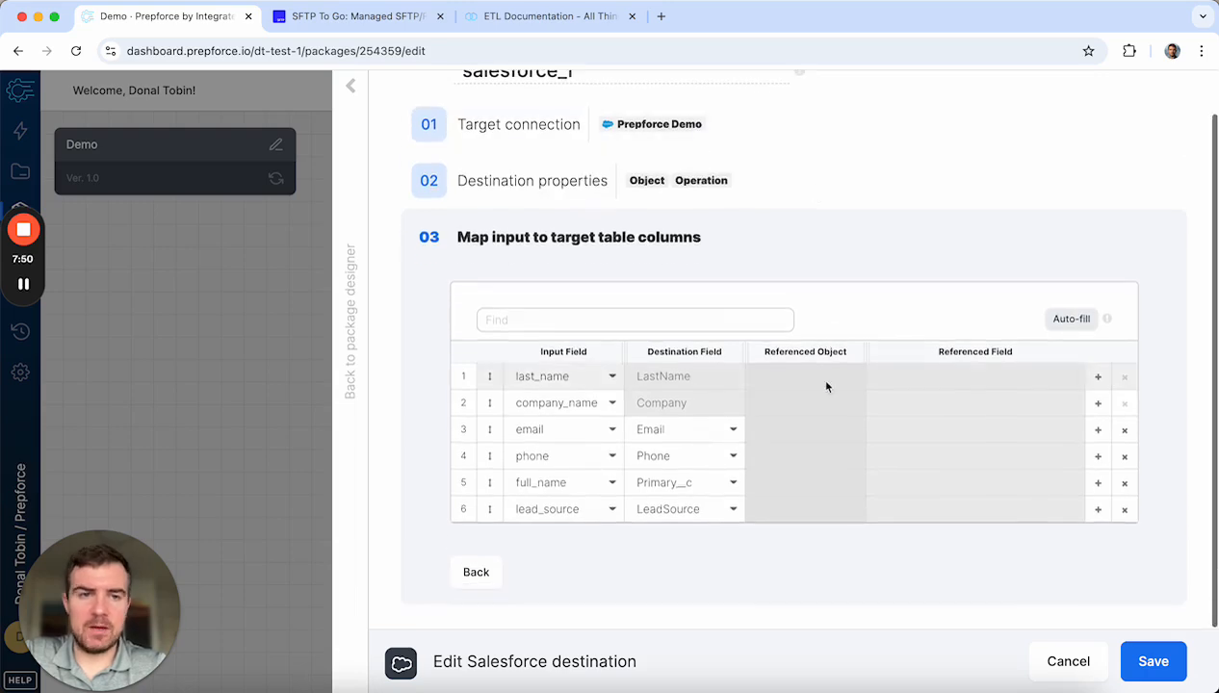
{"action": "left_click", "coordinate": [1154, 661]}
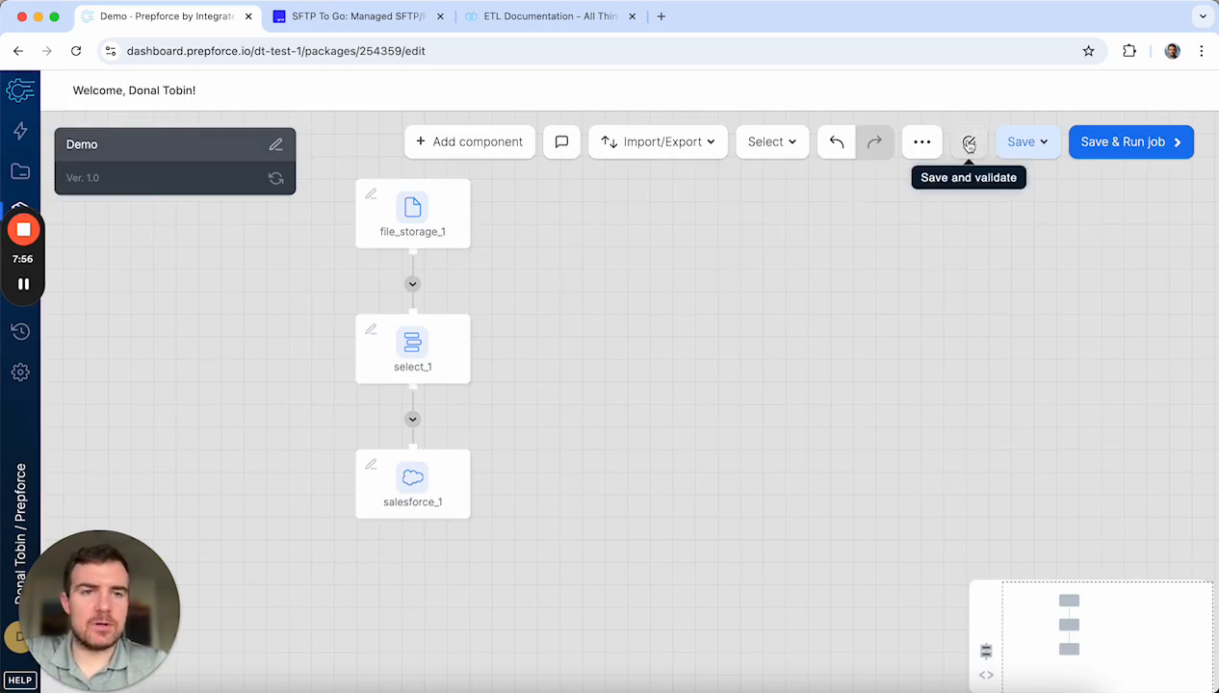
Step: Save and validate the Demo package as version 1.1, dismiss the error-free result, and start a new job run
{"action": "left_click", "coordinate": [969, 143]}
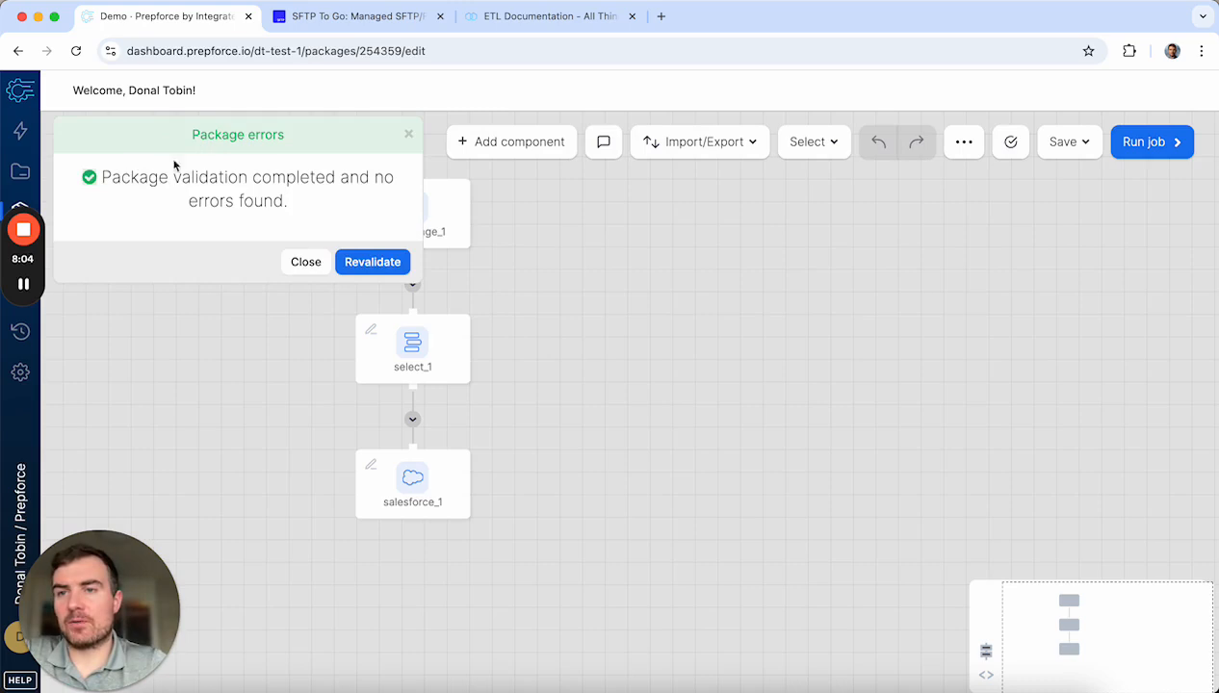
{"action": "left_click", "coordinate": [293, 263]}
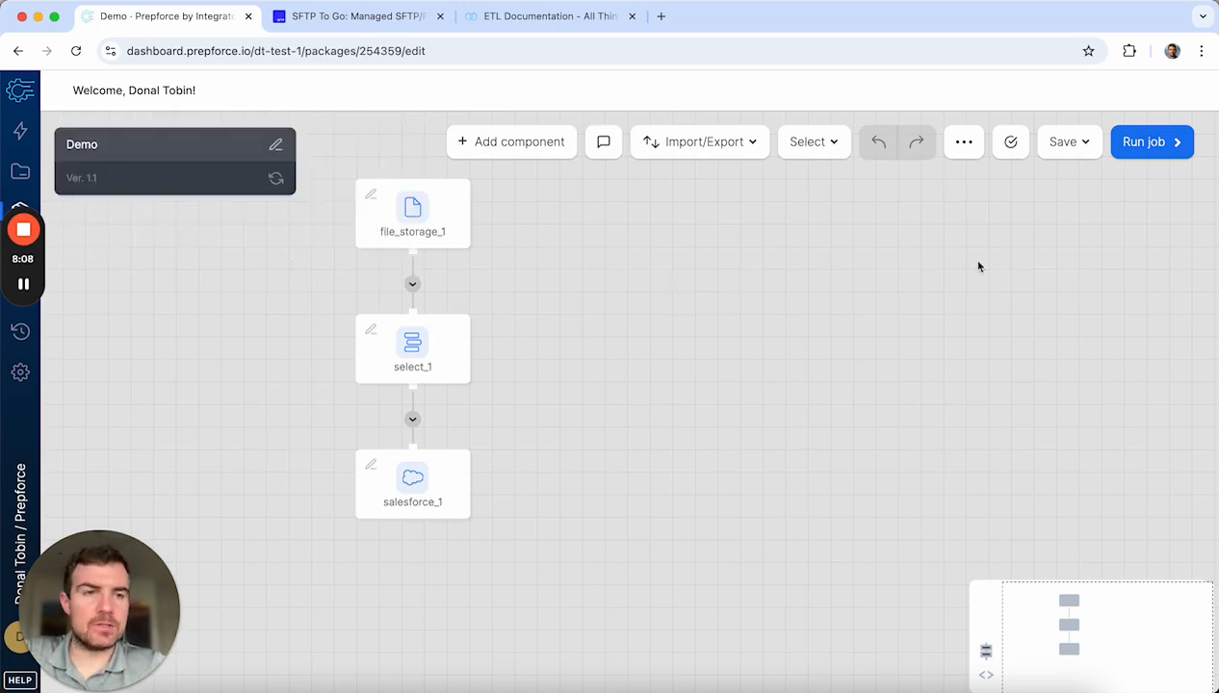
{"action": "left_click", "coordinate": [1146, 141]}
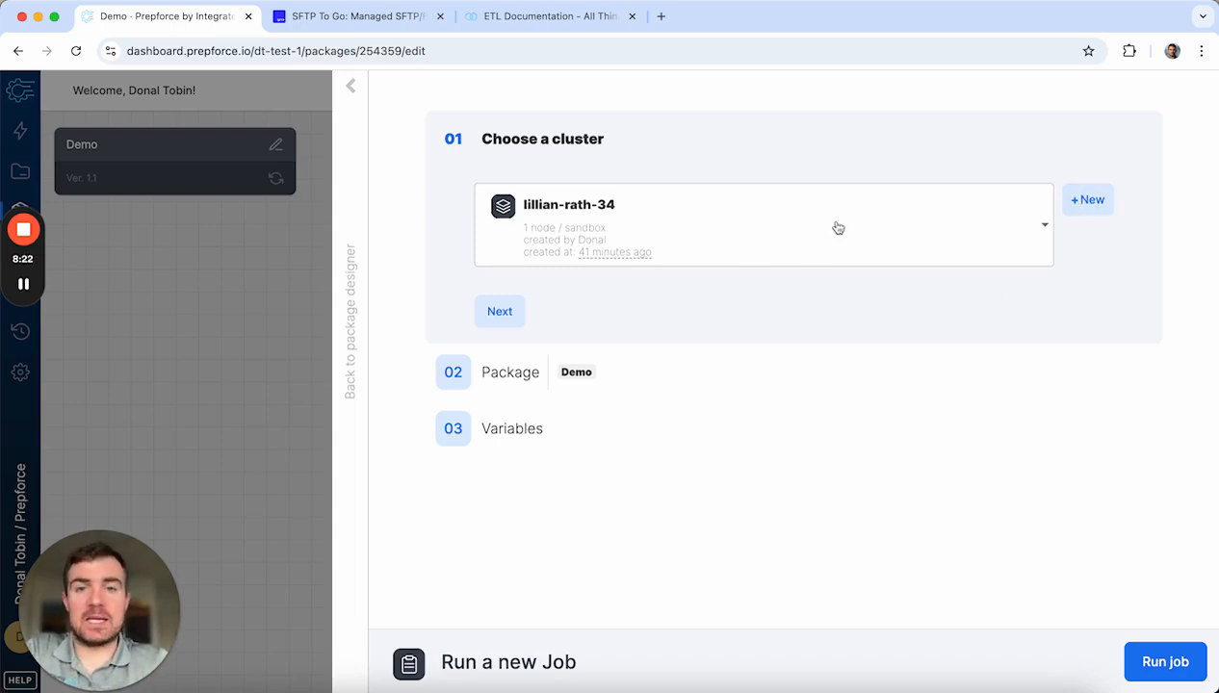
Step: Try creating a new sandbox cluster, dismiss the not-allowed error, and go back to existing clusters
{"action": "left_click", "coordinate": [1077, 202]}
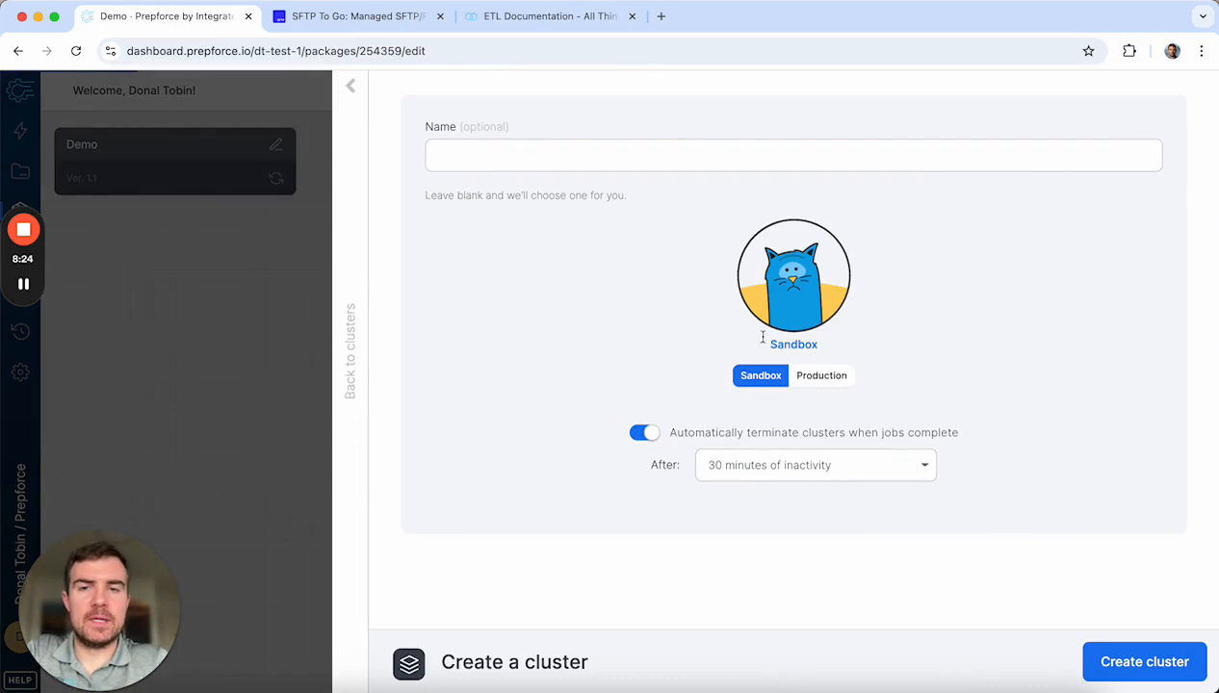
{"action": "left_click", "coordinate": [476, 160]}
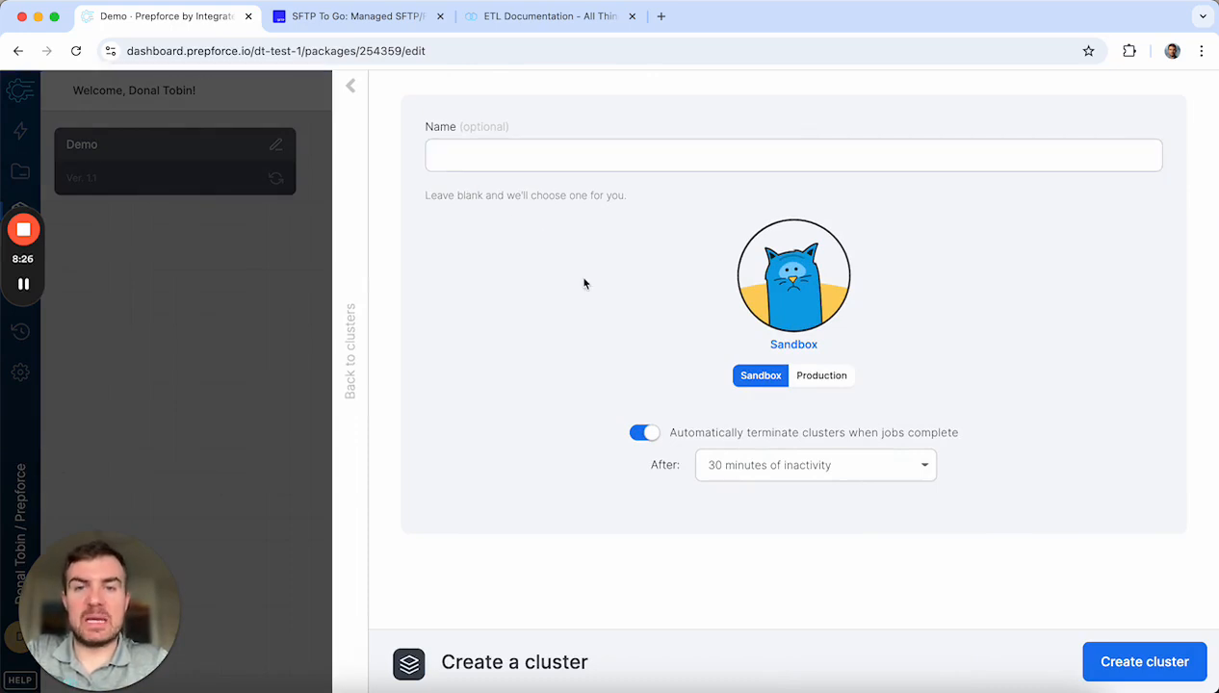
{"action": "left_click", "coordinate": [1138, 673]}
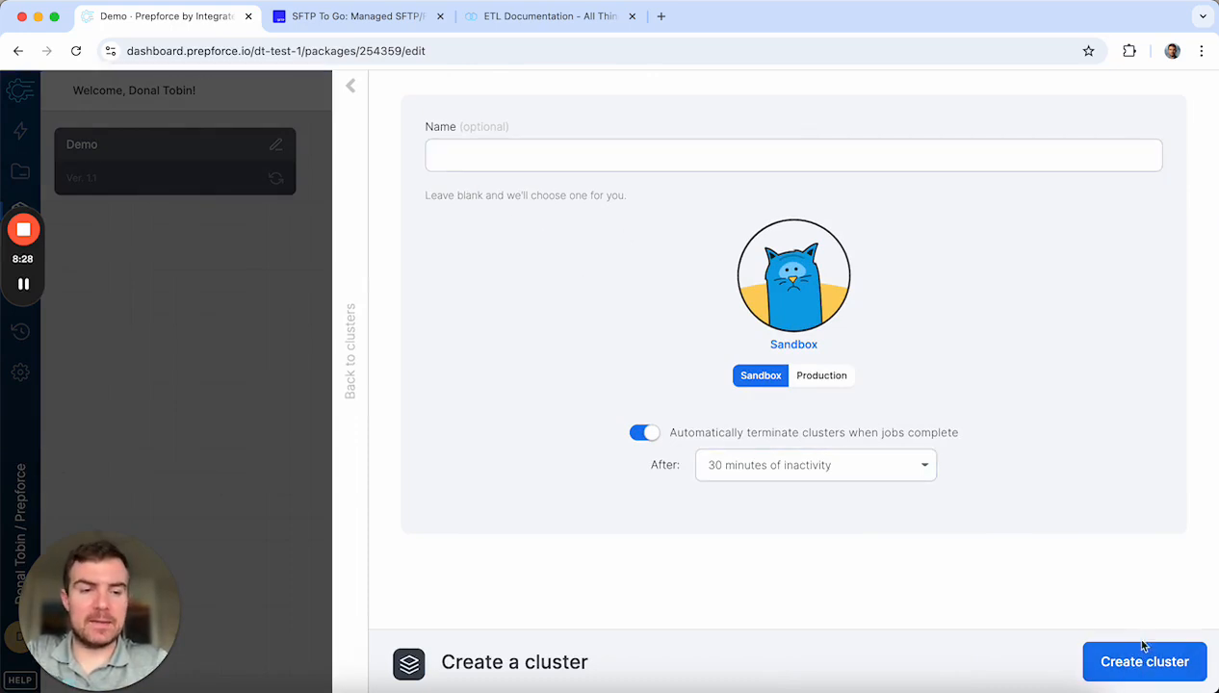
{"action": "left_click", "coordinate": [1139, 671]}
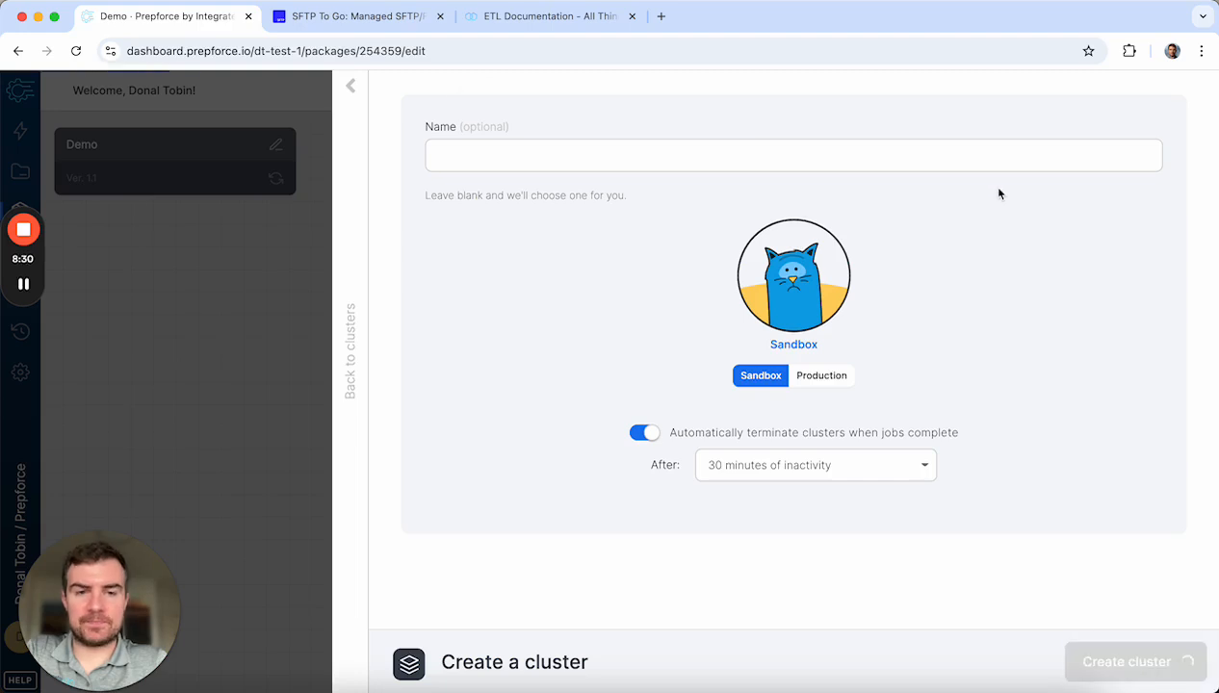
{"action": "left_click", "coordinate": [767, 95]}
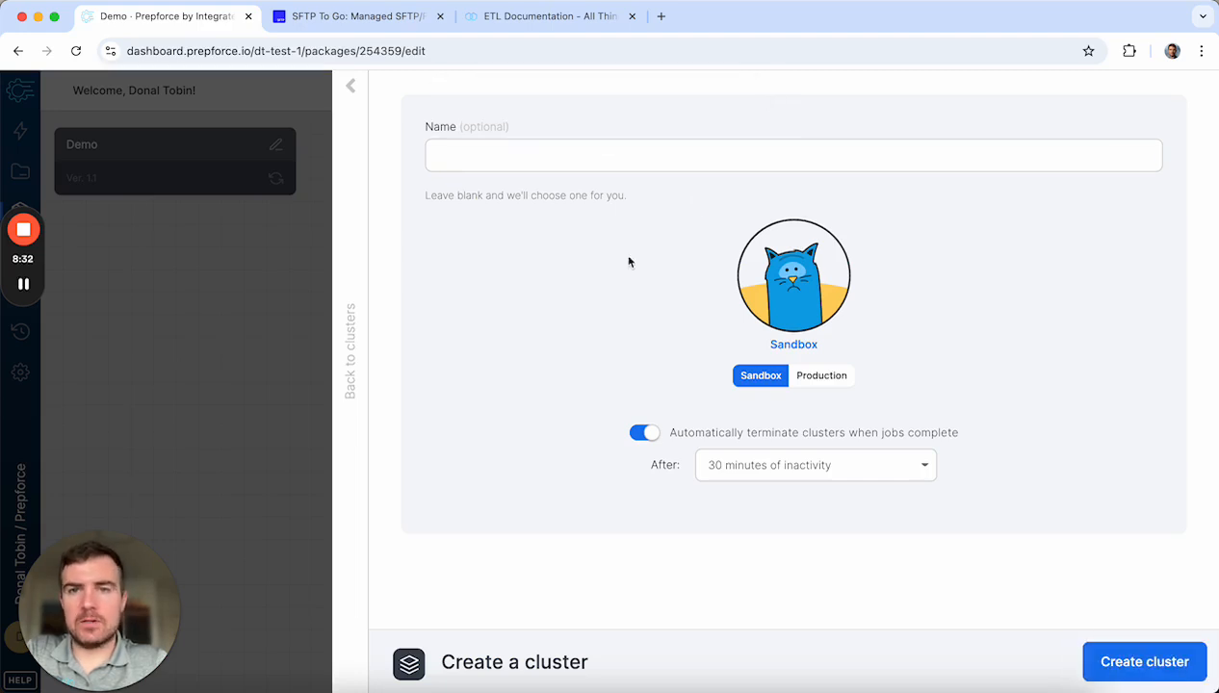
{"action": "left_click", "coordinate": [355, 91]}
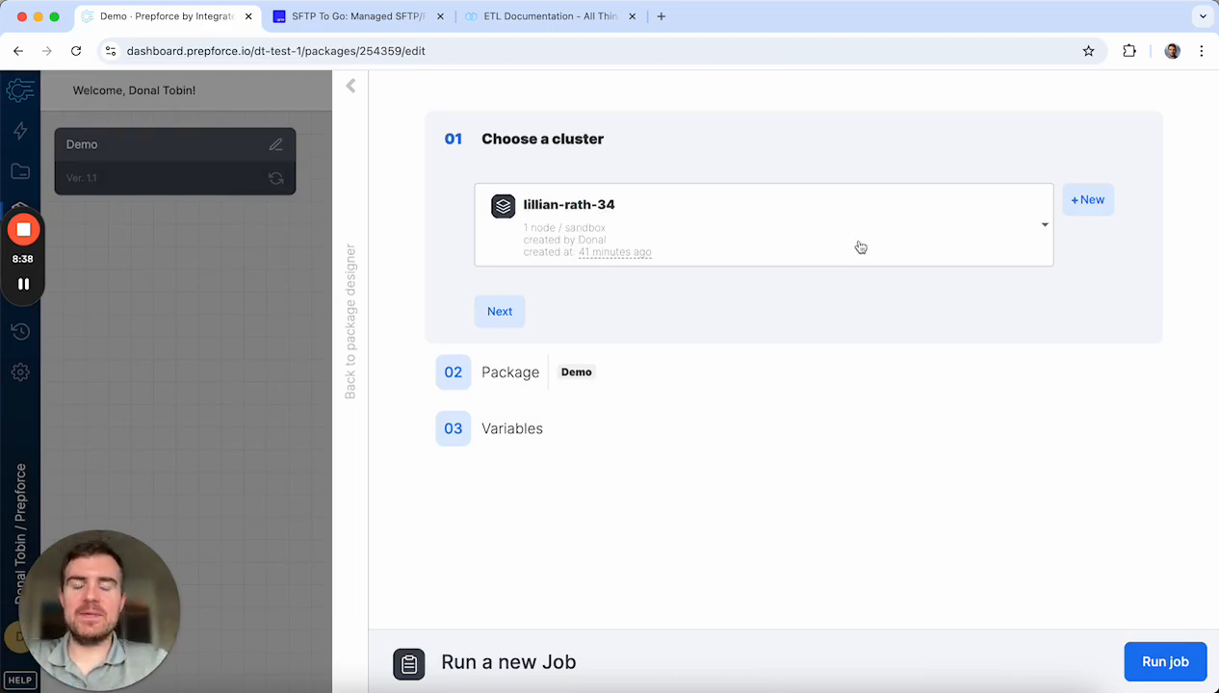
Step: Confirm the existing sandbox cluster, view the empty package variables, and return to the designer
{"action": "left_click", "coordinate": [517, 312]}
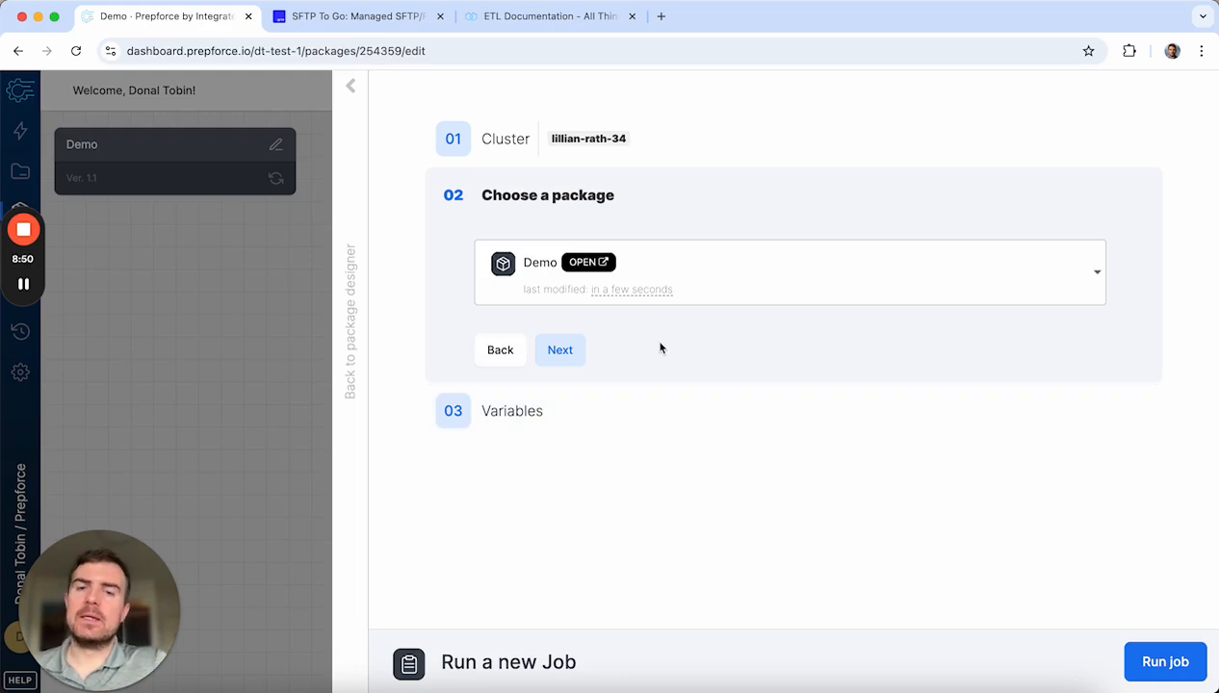
{"action": "left_click", "coordinate": [560, 349]}
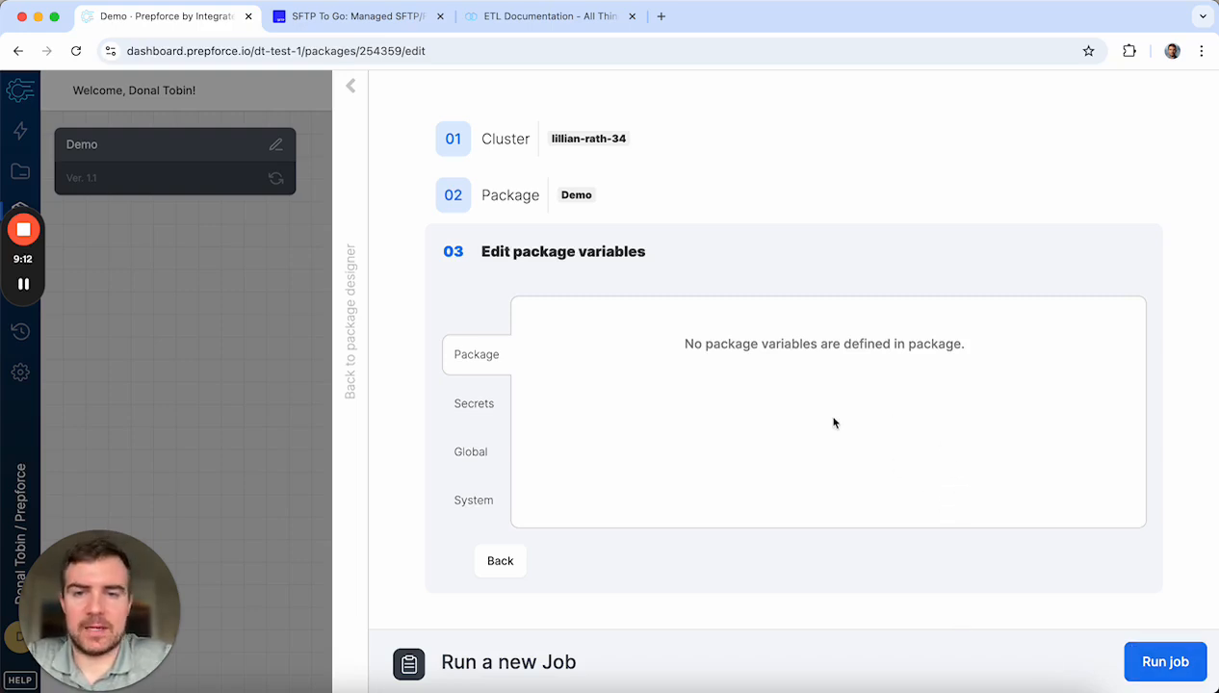
{"action": "left_click", "coordinate": [1155, 661]}
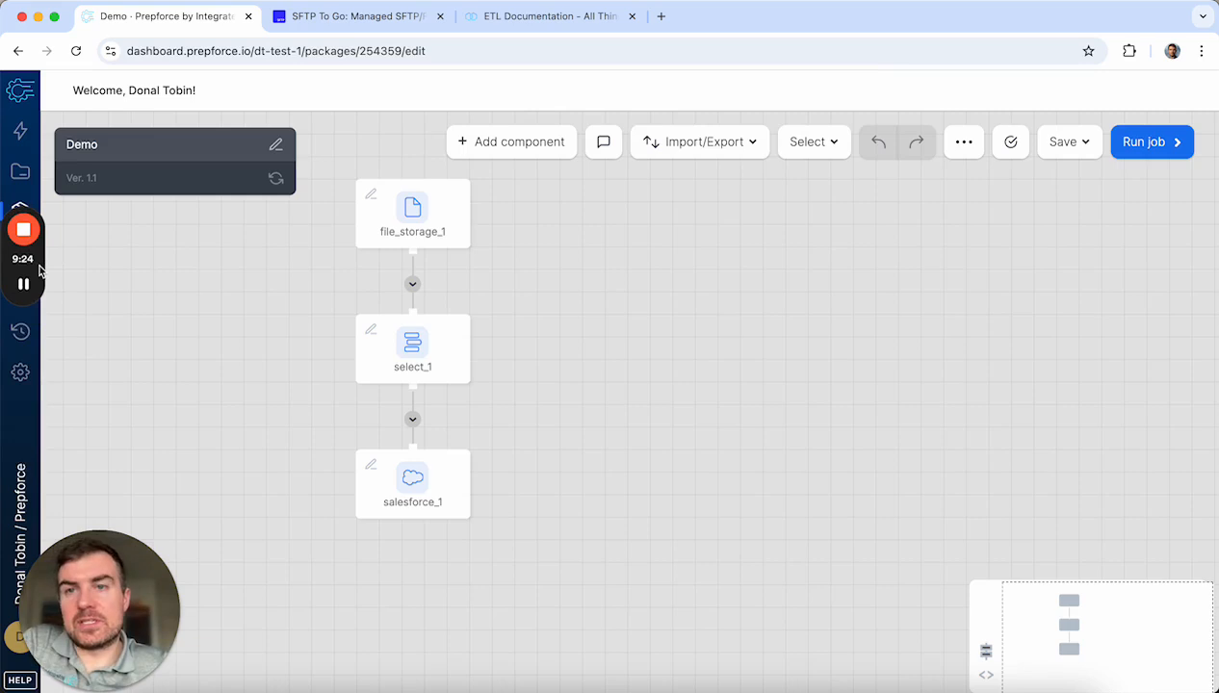
Step: Delete the salesforce_1 and select_1 steps and select the file_storage_1 source
{"action": "mouse_move", "coordinate": [421, 355]}
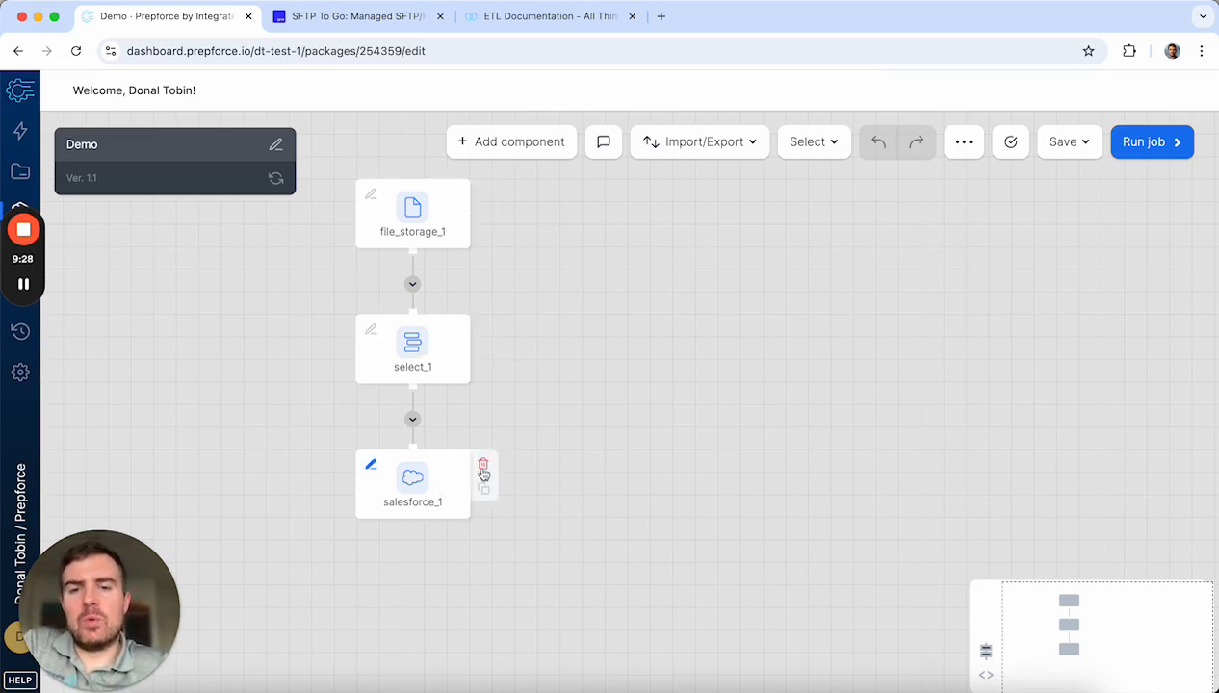
{"action": "left_click", "coordinate": [482, 464]}
{"action": "left_click", "coordinate": [483, 328]}
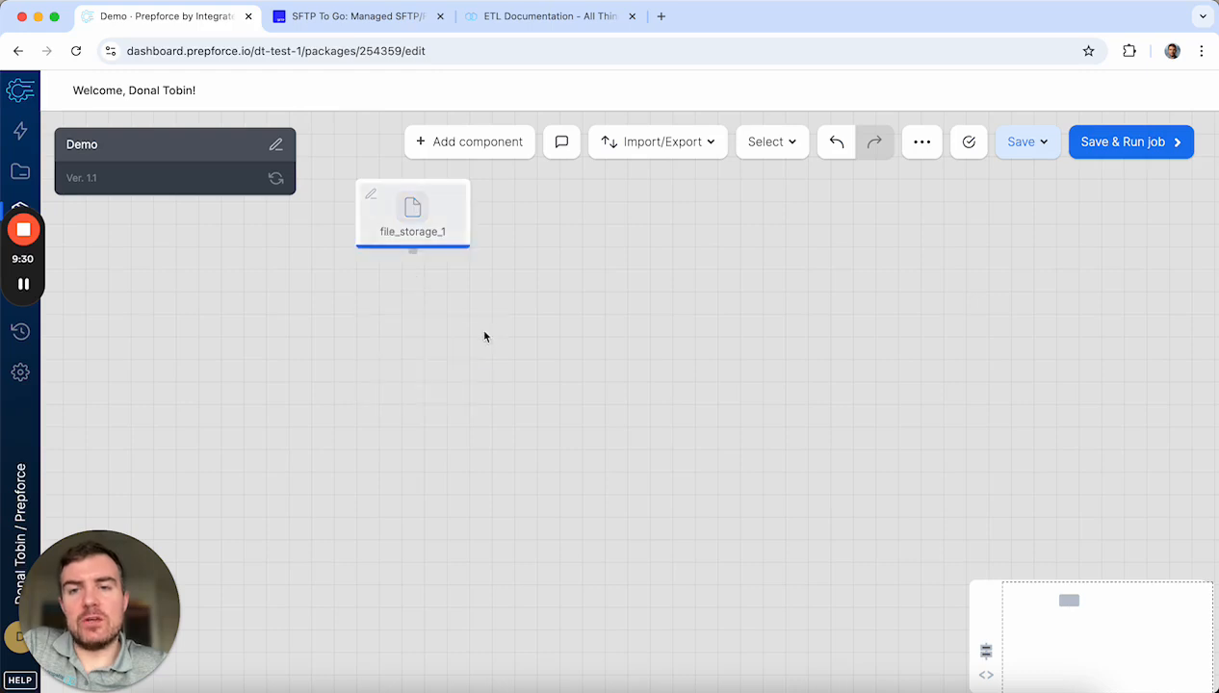
{"action": "mouse_move", "coordinate": [422, 220]}
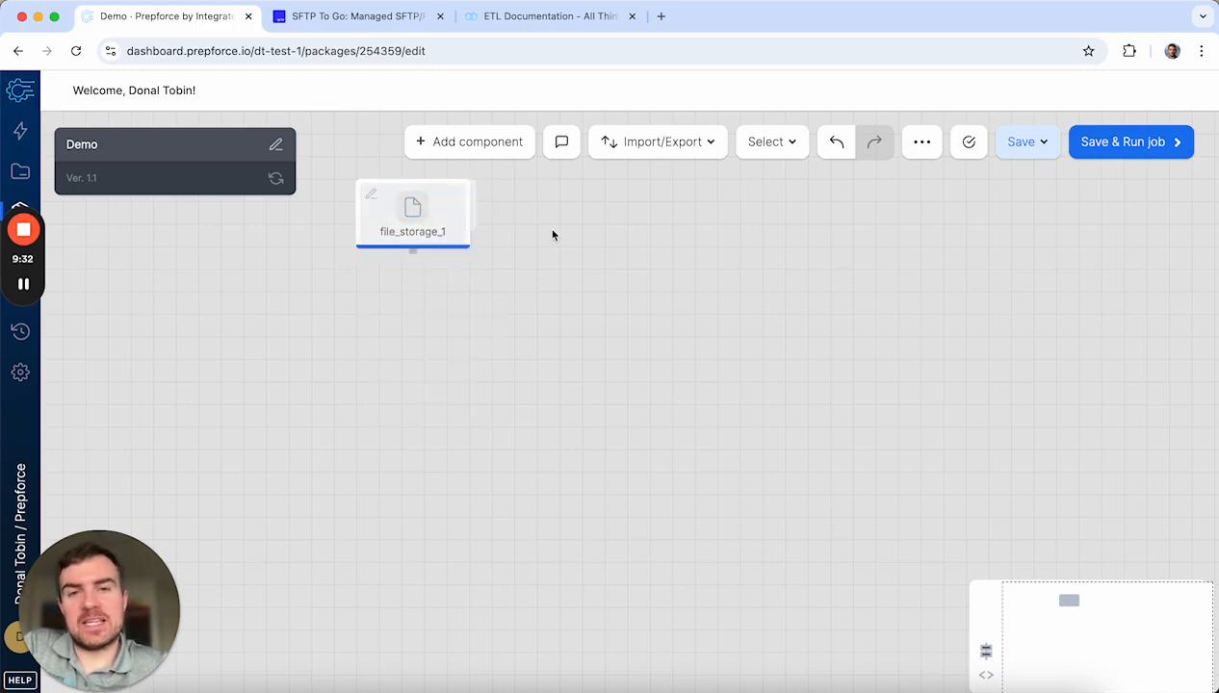
{"action": "left_click", "coordinate": [412, 207]}
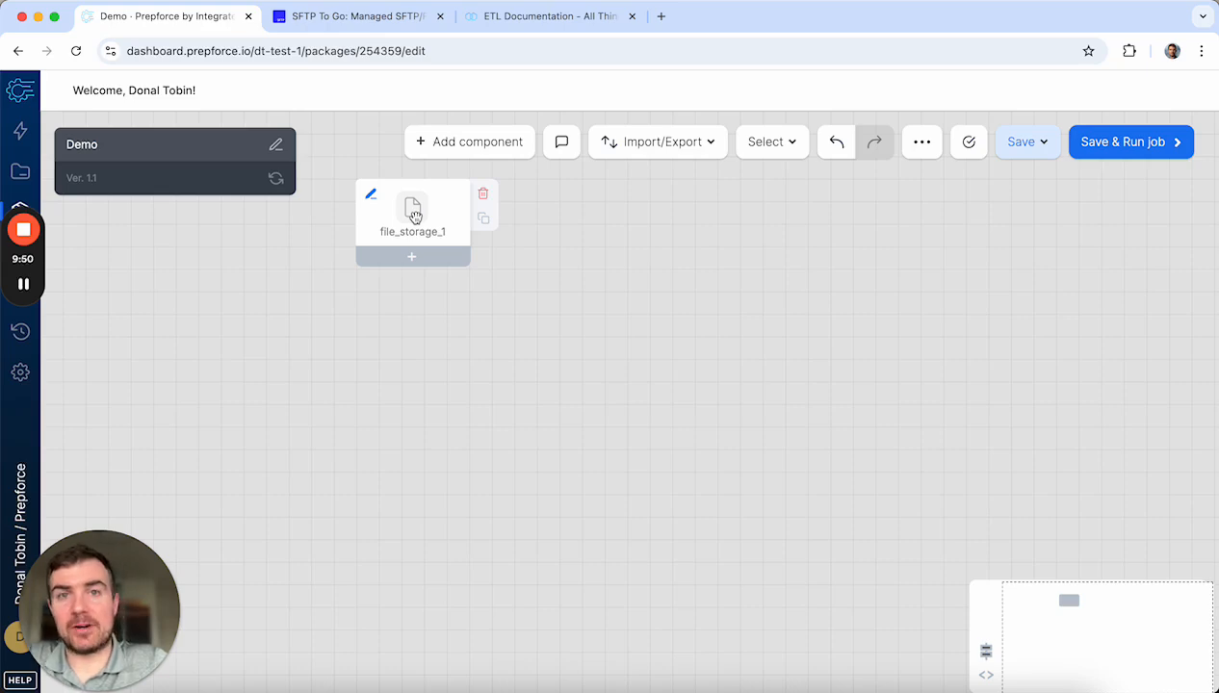
Step: Add a Salesforce source and a Join after file_storage_1, connecting salesforce_1 into join_1
{"action": "left_click", "coordinate": [458, 148]}
{"action": "left_click", "coordinate": [492, 639]}
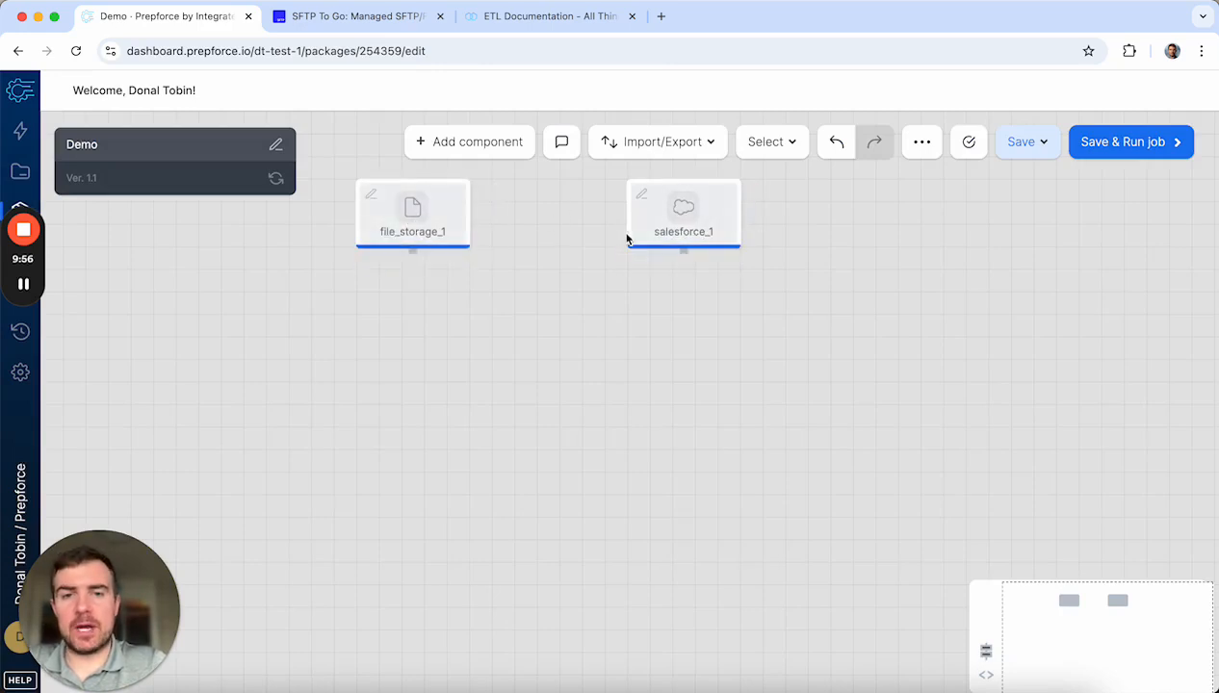
{"action": "left_click", "coordinate": [410, 262]}
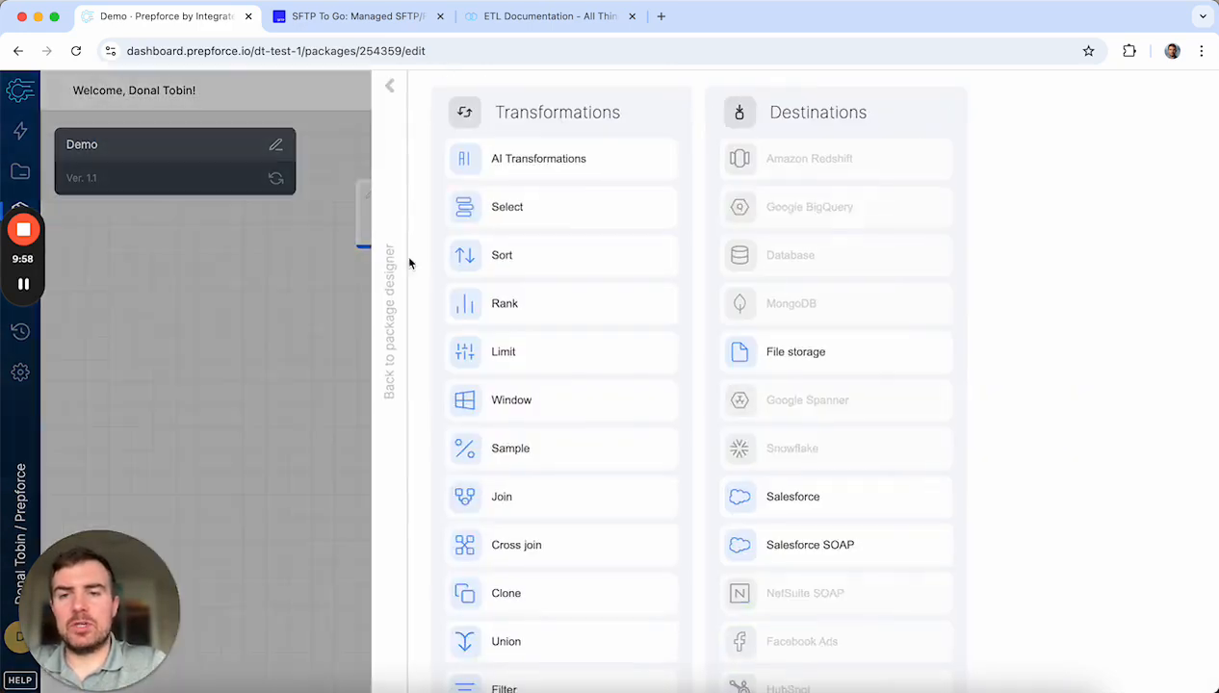
{"action": "scroll", "coordinate": [547, 482], "scroll_direction": "down", "scroll_amount": 2}
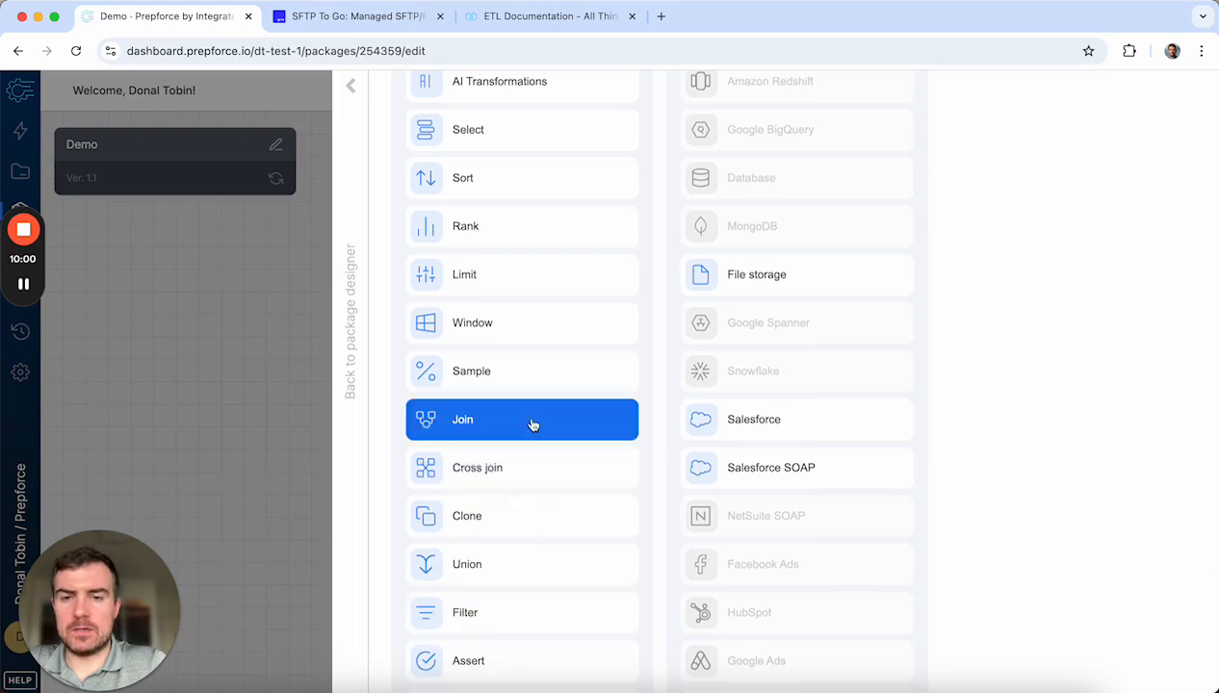
{"action": "left_click", "coordinate": [531, 421]}
{"action": "left_click_drag", "start_coordinate": [422, 347], "coordinate": [570, 391]}
{"action": "left_click_drag", "start_coordinate": [684, 258], "coordinate": [576, 385]}
Step: Glance at file_storage_1's settings, then open salesforce_1's source settings and its connection list
{"action": "left_click", "coordinate": [410, 218]}
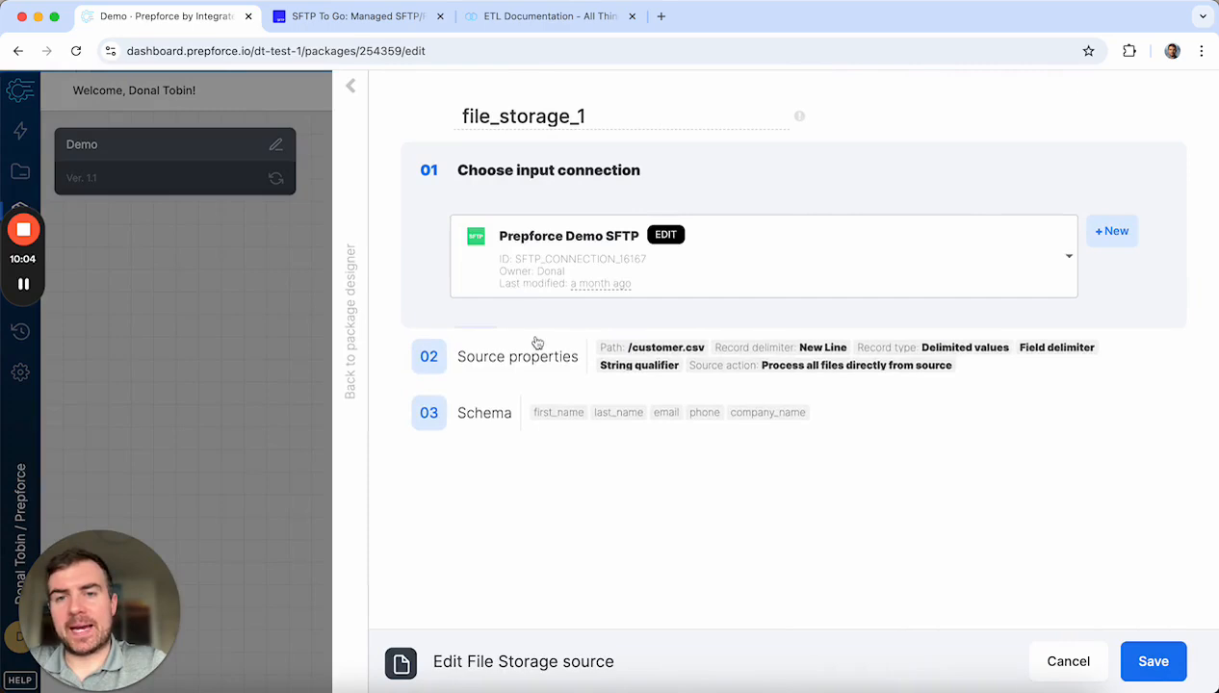
{"action": "left_click", "coordinate": [353, 86]}
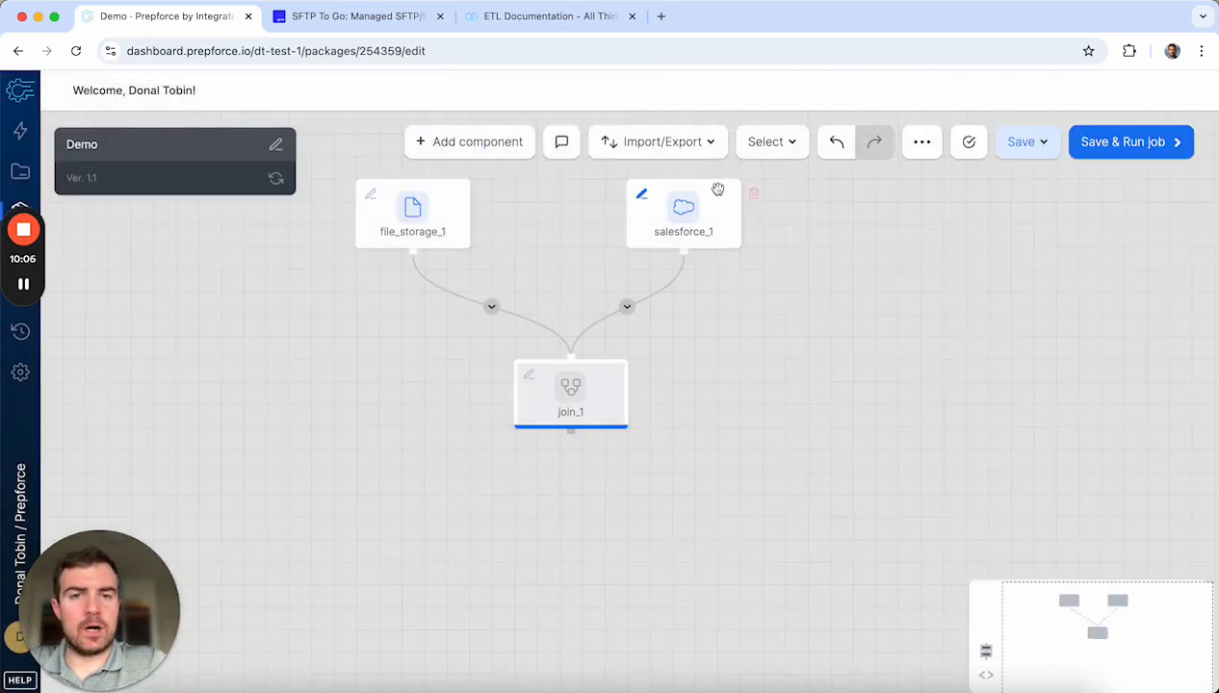
{"action": "left_click", "coordinate": [700, 204]}
{"action": "left_click", "coordinate": [621, 231]}
Step: Use the Prepforce Demo connection with Bulk API 2.0 for the salesforce_1 source
{"action": "left_click", "coordinate": [578, 280]}
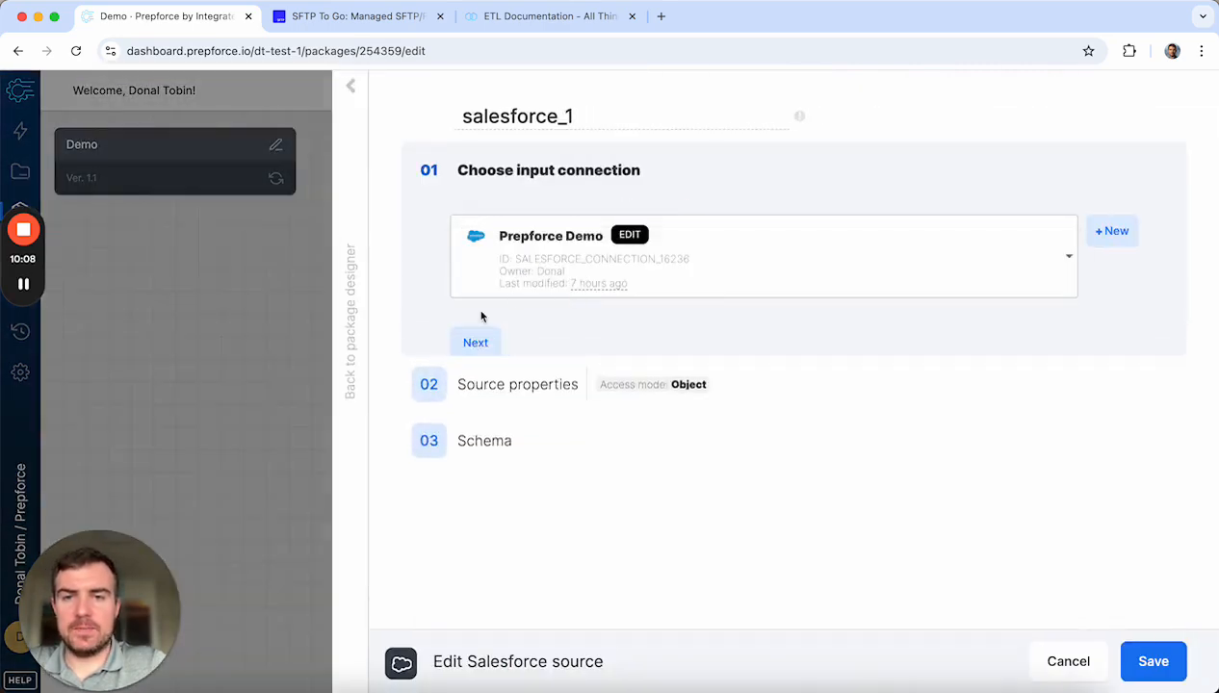
{"action": "left_click", "coordinate": [490, 348]}
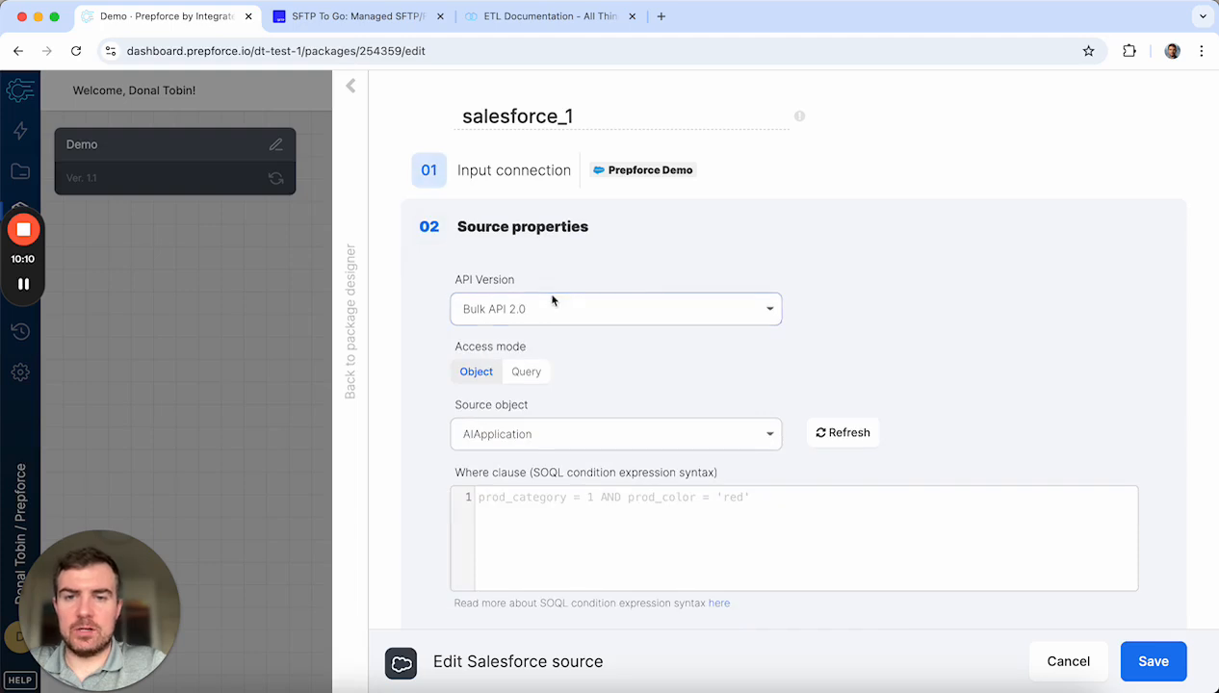
{"action": "left_click", "coordinate": [567, 307]}
{"action": "left_click", "coordinate": [520, 337]}
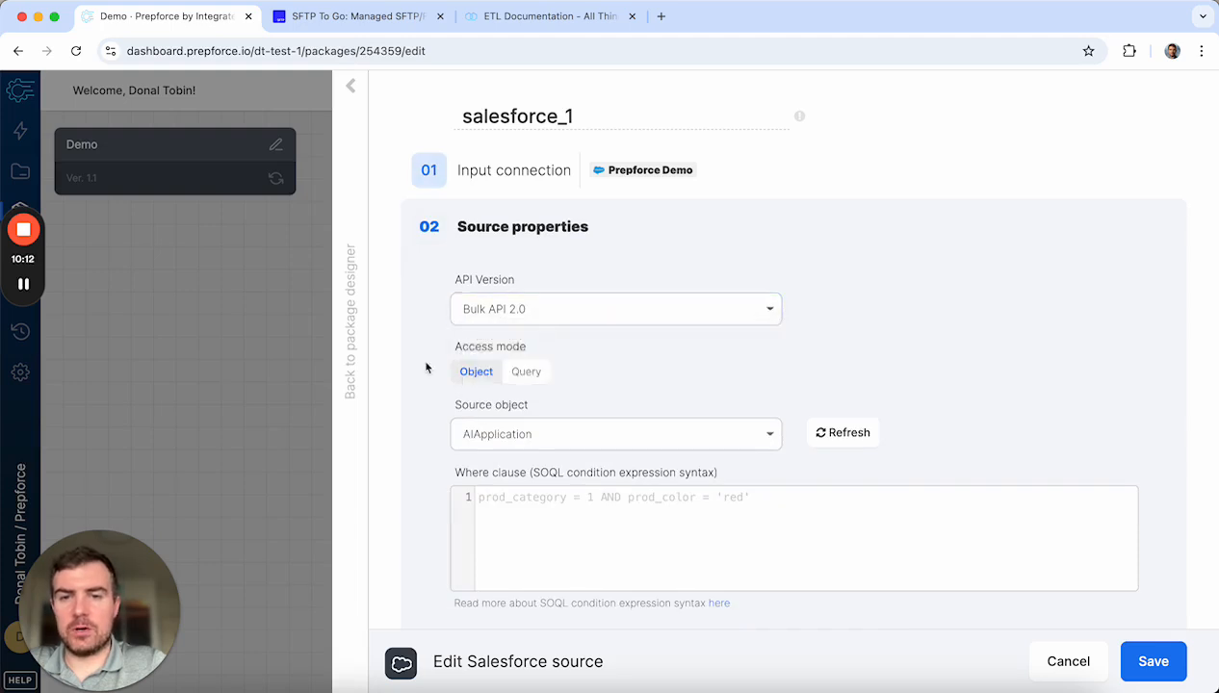
{"action": "scroll", "coordinate": [427, 364], "scroll_direction": "down", "scroll_amount": 3}
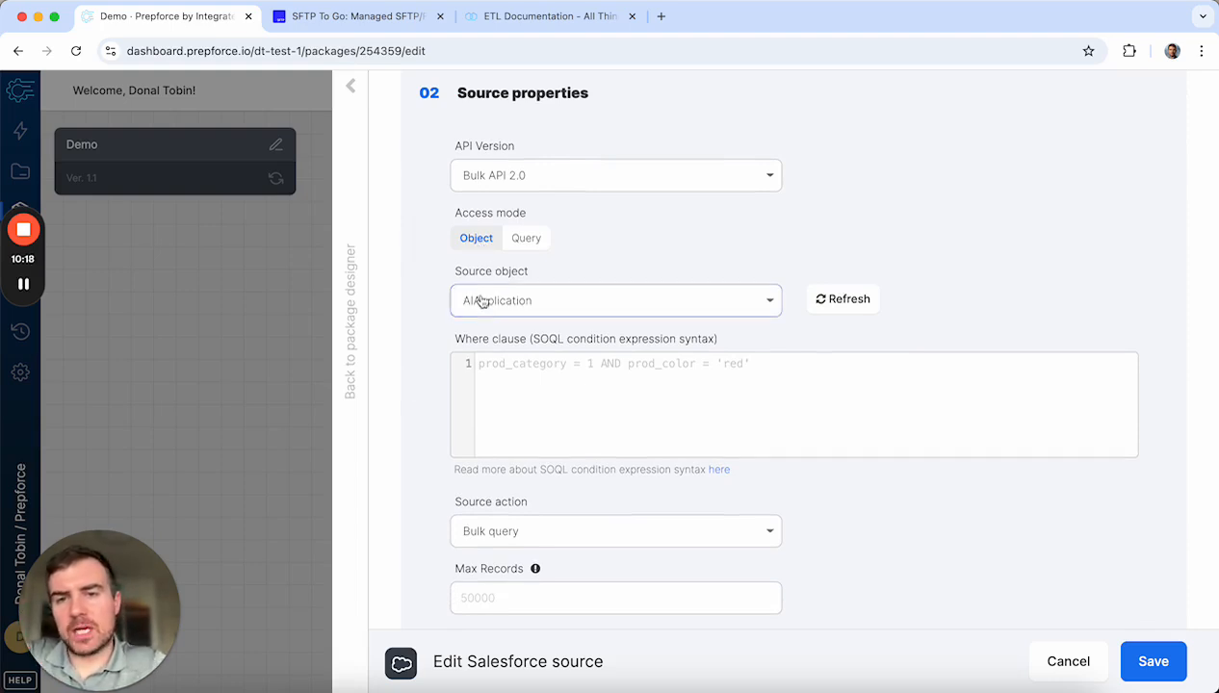
Step: Keep Object access mode and set the source object to Lead
{"action": "left_click", "coordinate": [526, 241]}
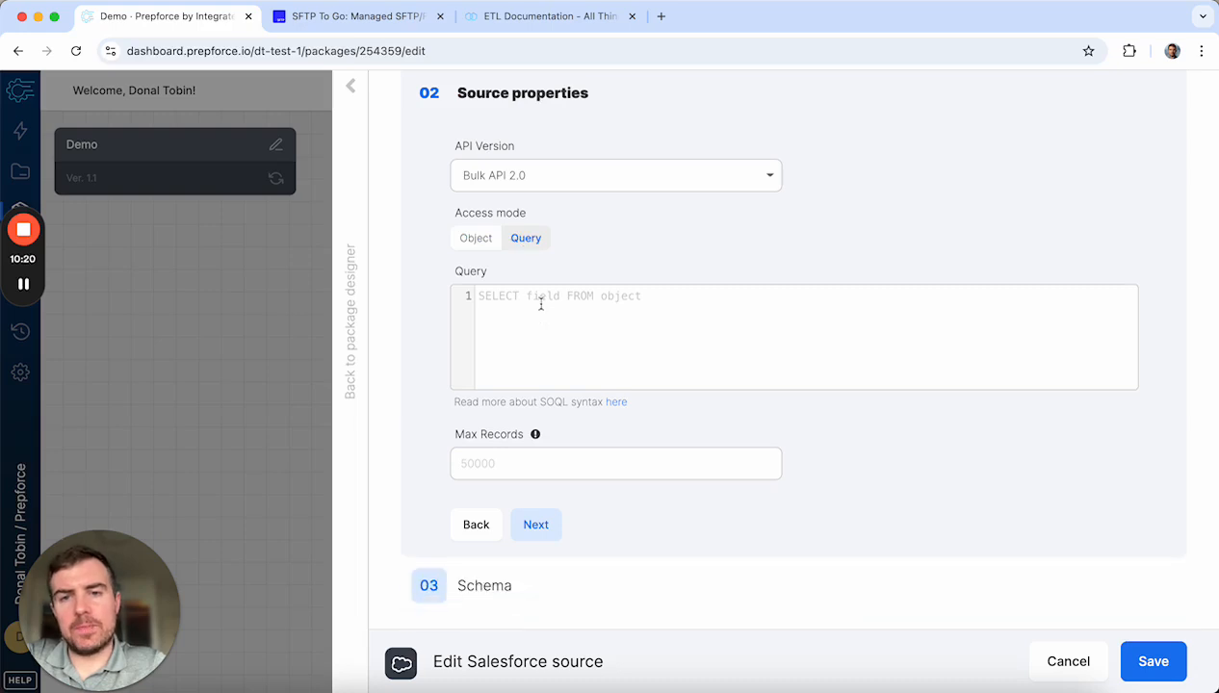
{"action": "left_click", "coordinate": [472, 240]}
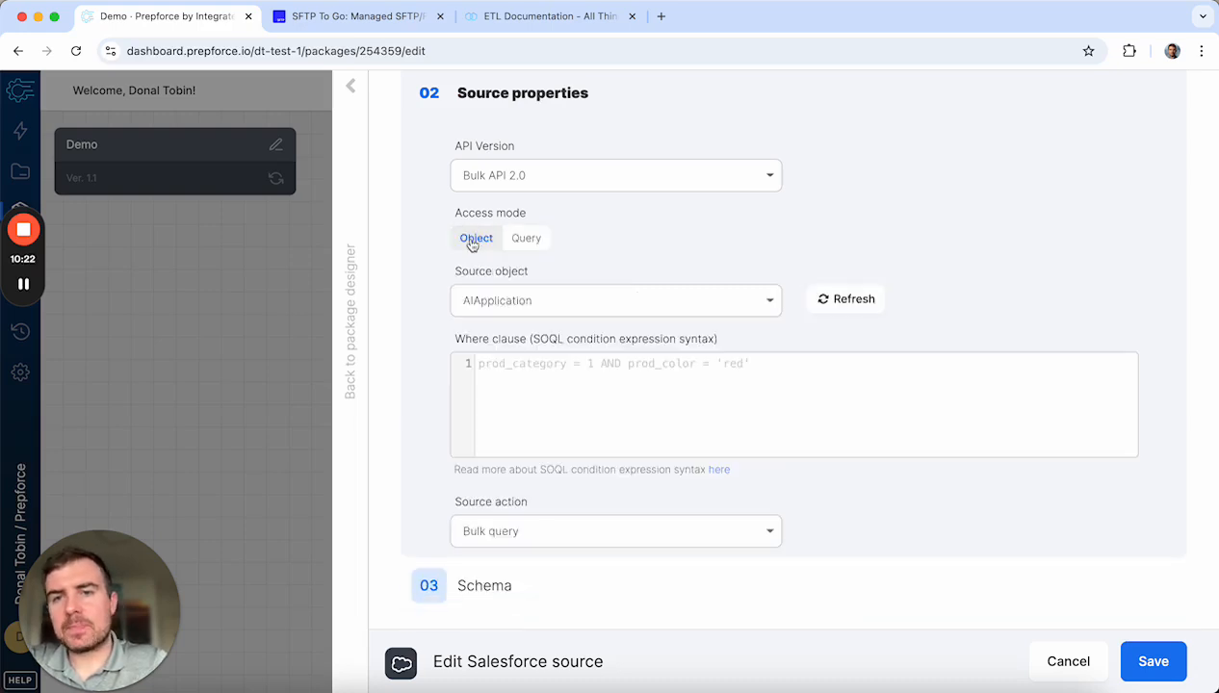
{"action": "left_click", "coordinate": [538, 301]}
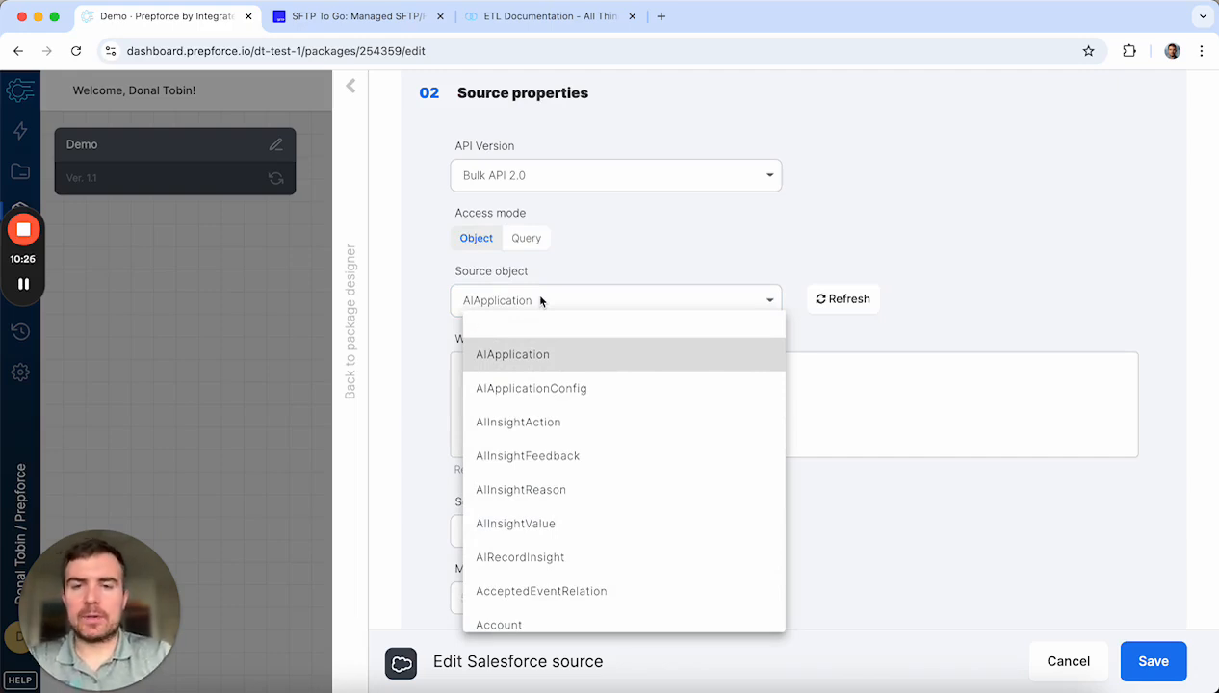
{"action": "type", "text": "lead"}
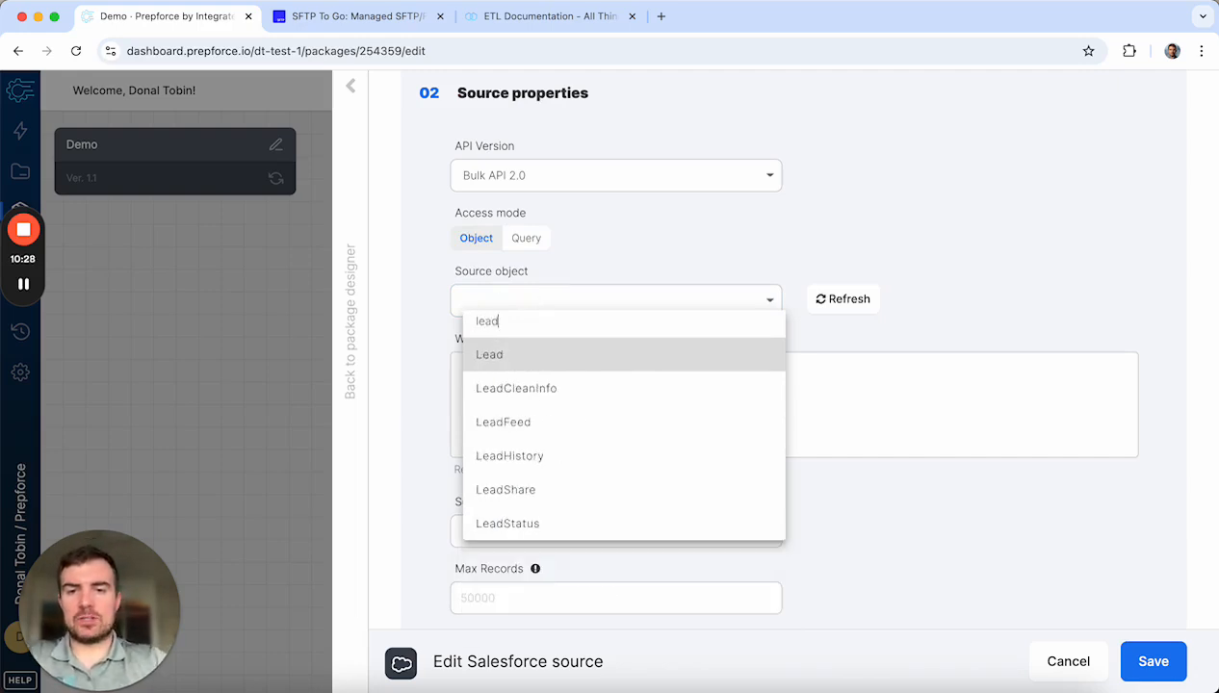
{"action": "left_click", "coordinate": [541, 354]}
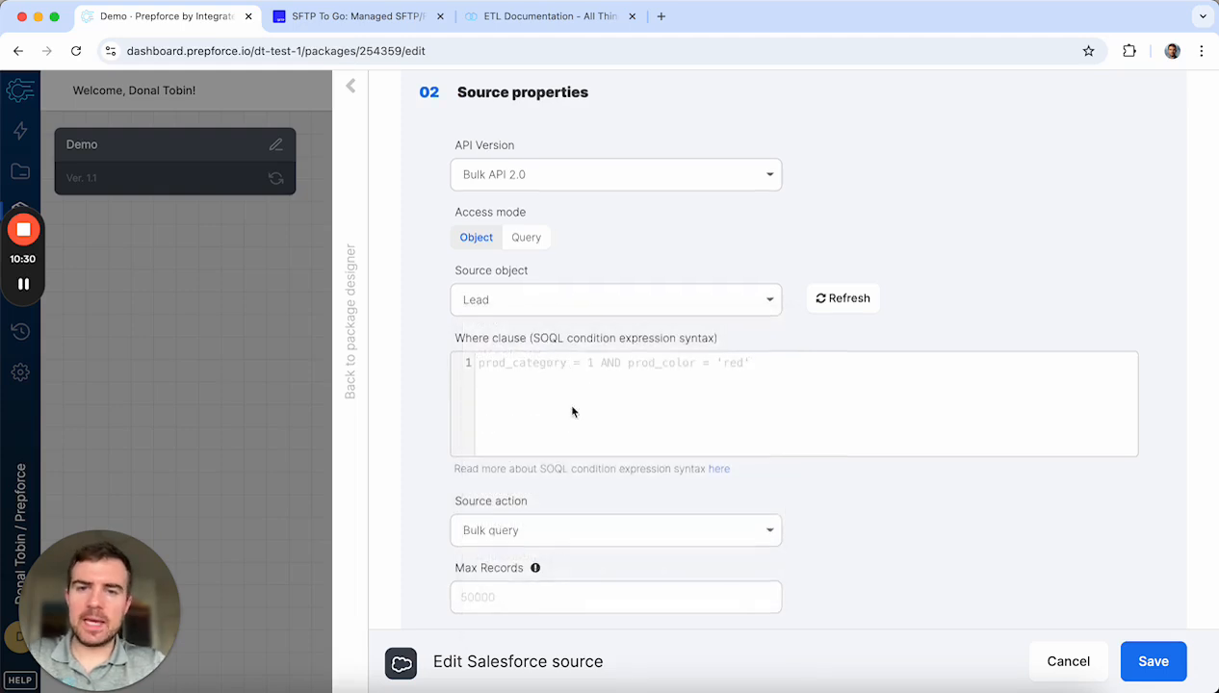
Step: Review the Where clause and Max Records fields and keep Bulk query as the source action
{"action": "scroll", "coordinate": [566, 399], "scroll_direction": "down", "scroll_amount": 2}
{"action": "left_click", "coordinate": [574, 320]}
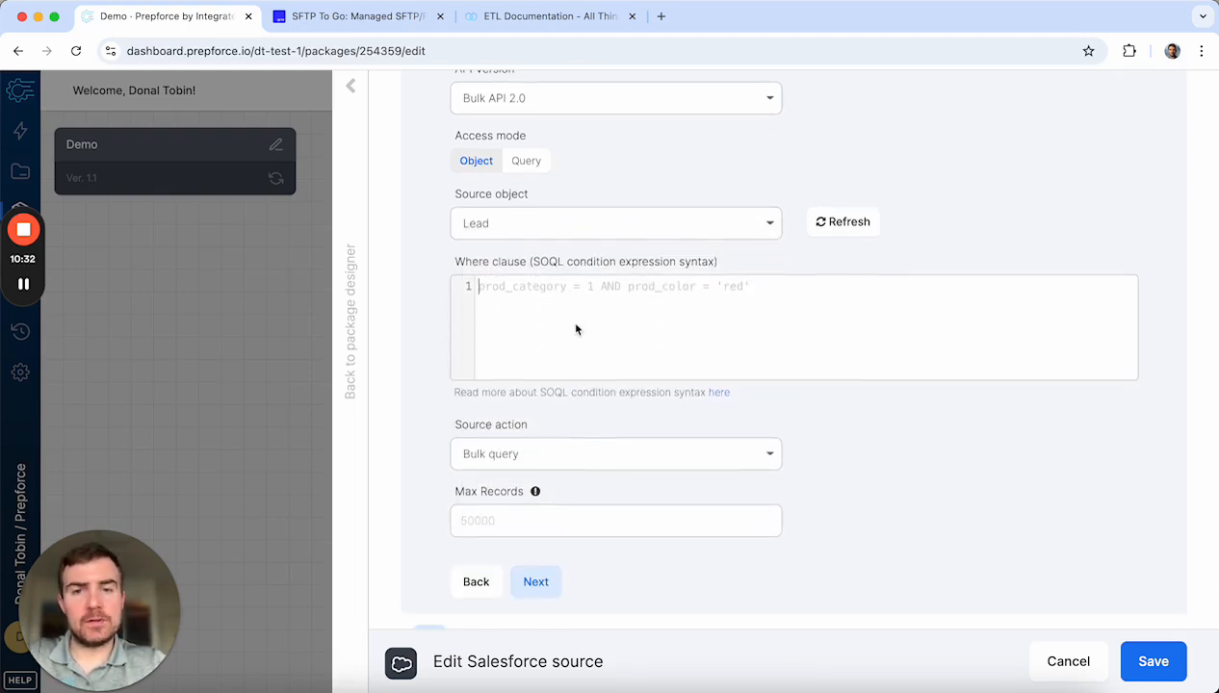
{"action": "scroll", "coordinate": [640, 313], "scroll_direction": "down", "scroll_amount": 1}
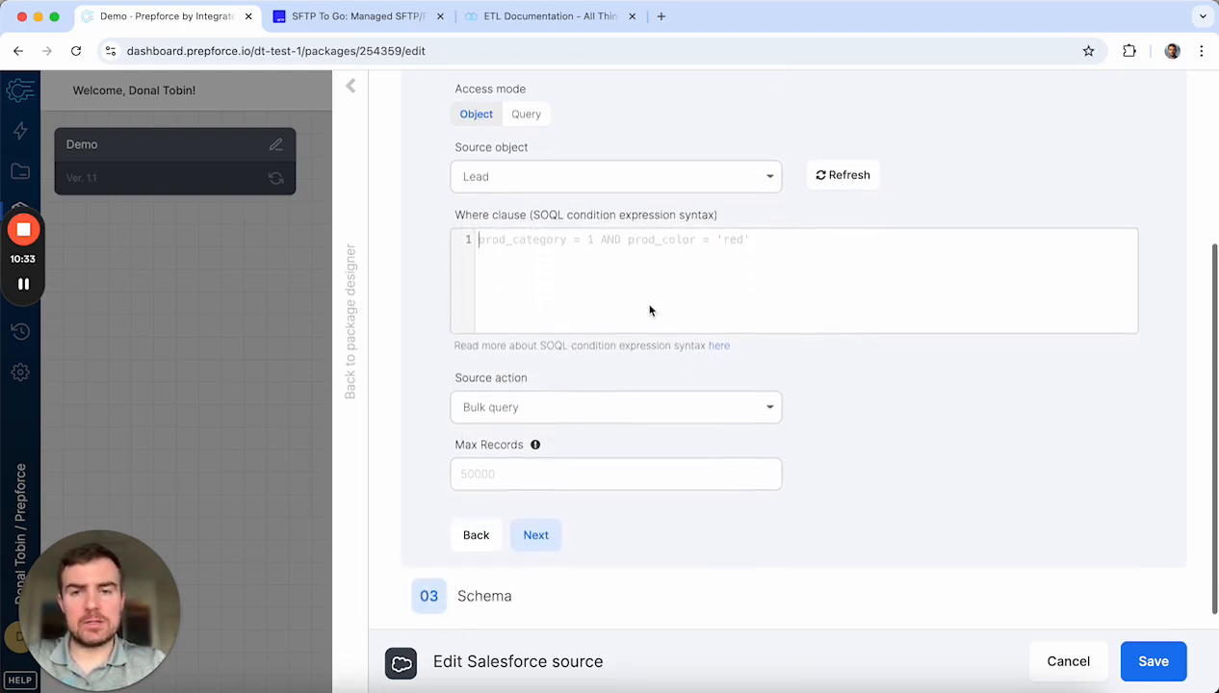
{"action": "left_click", "coordinate": [558, 412]}
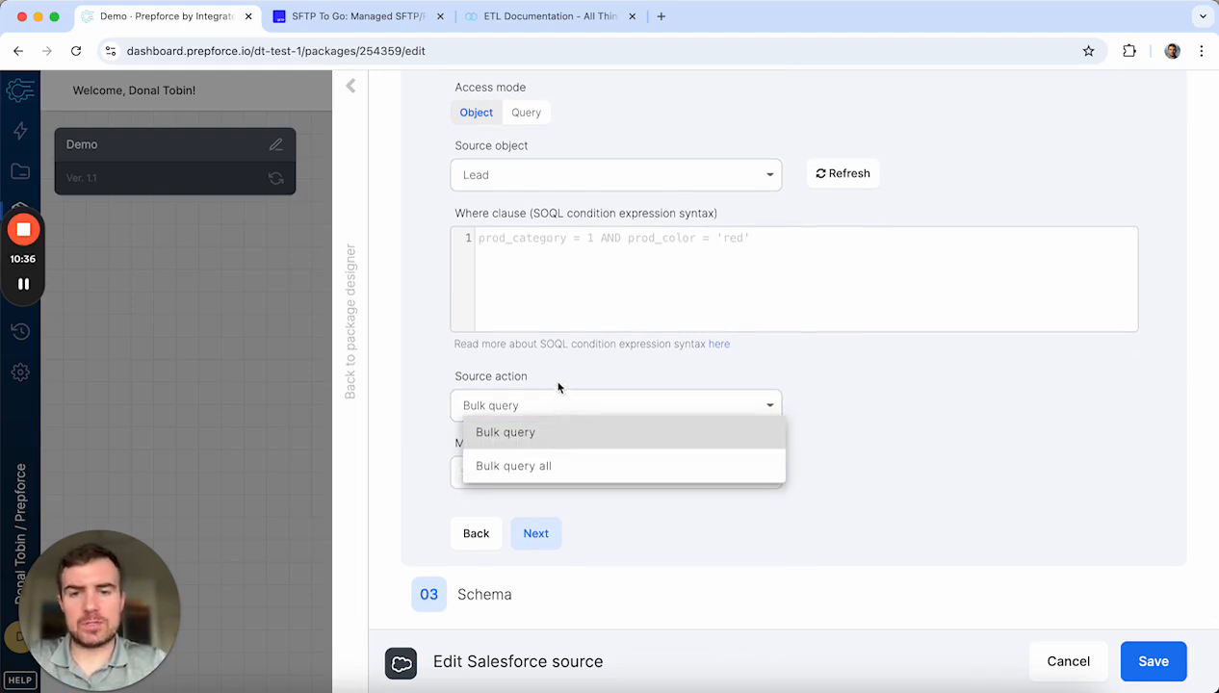
{"action": "left_click", "coordinate": [429, 400]}
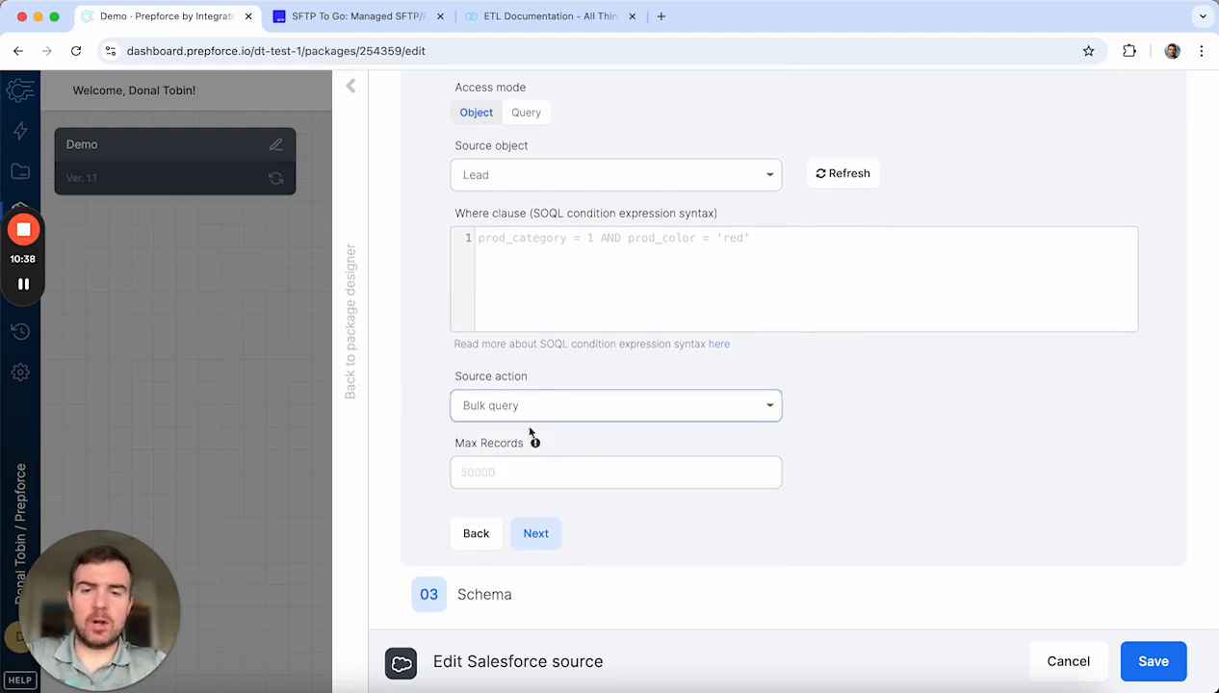
{"action": "scroll", "coordinate": [444, 478], "scroll_direction": "down", "scroll_amount": 1}
{"action": "left_click", "coordinate": [487, 456]}
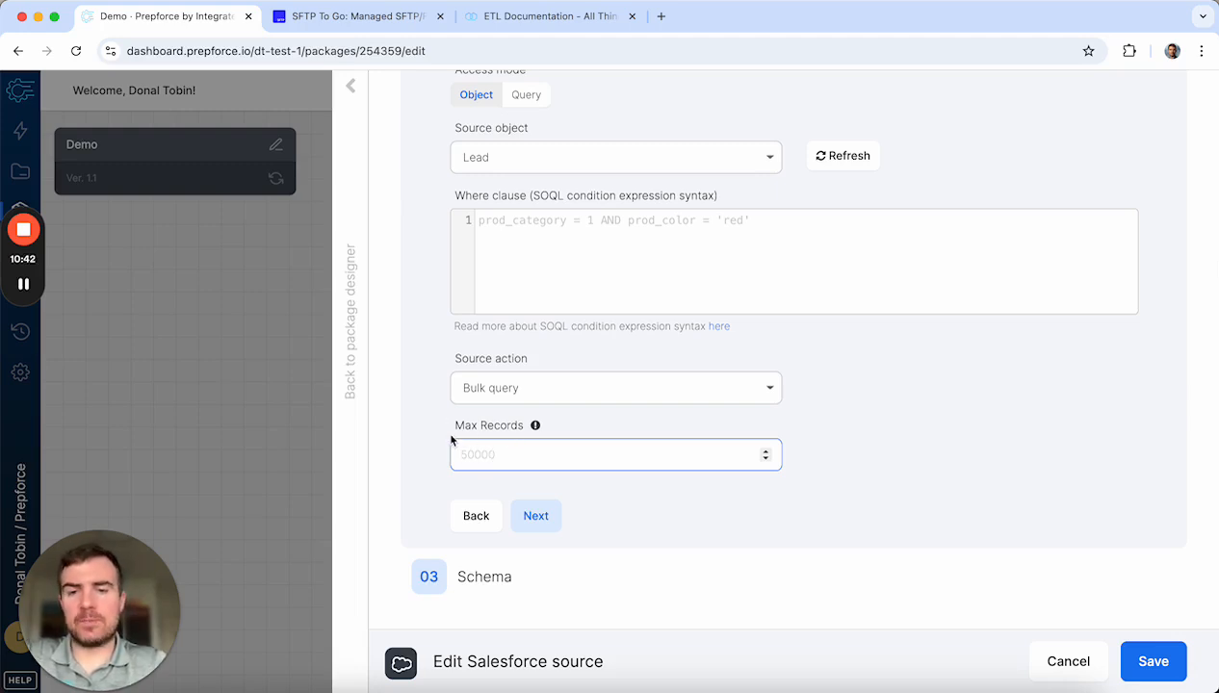
Step: Select all 58 Lead fields as salesforce_1's input fields and save the source
{"action": "left_click", "coordinate": [554, 527]}
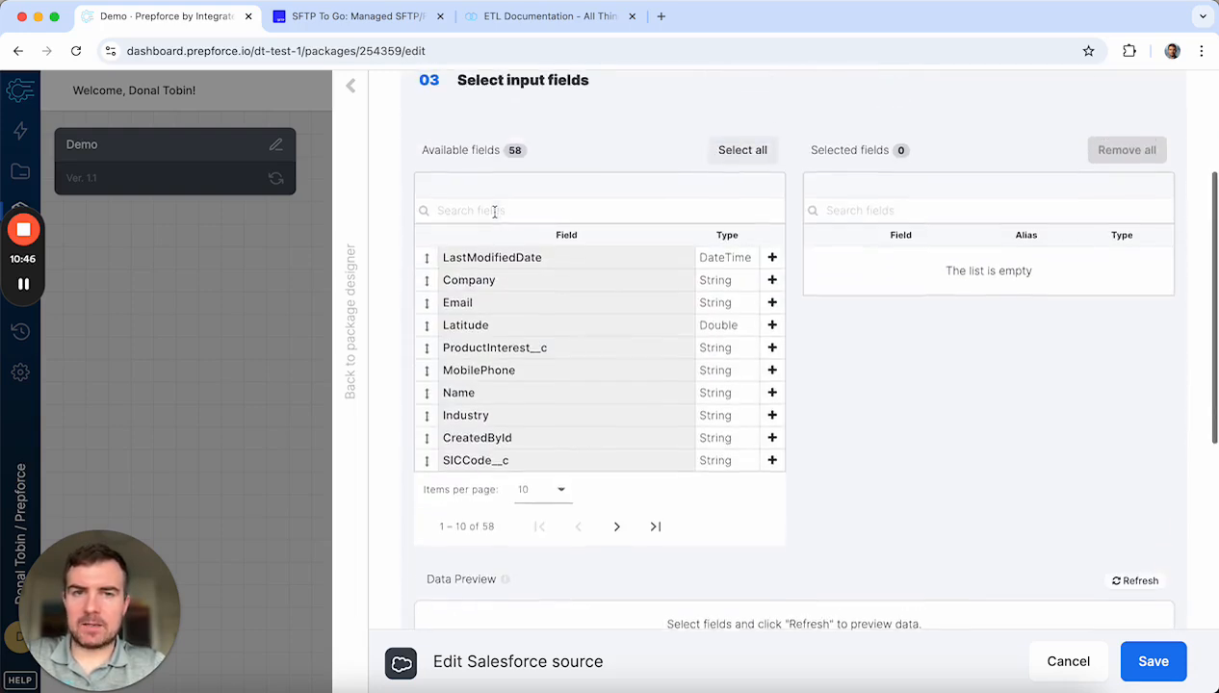
{"action": "scroll", "coordinate": [494, 212], "scroll_direction": "up", "scroll_amount": 1}
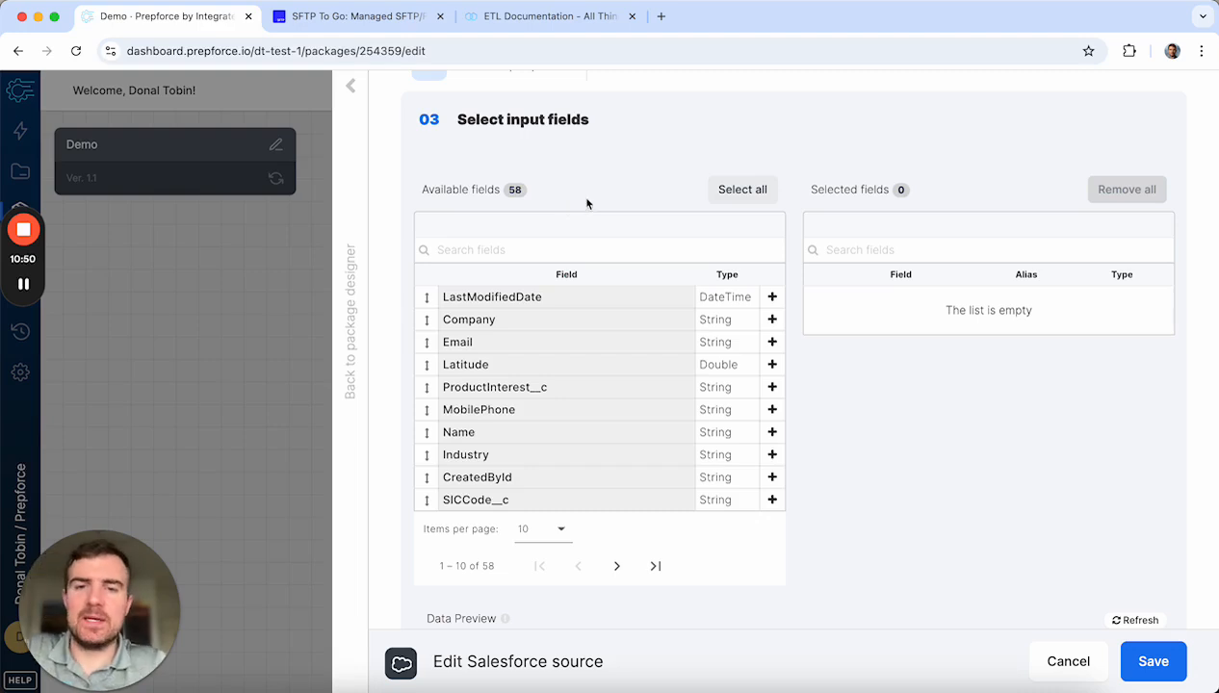
{"action": "left_click", "coordinate": [731, 193]}
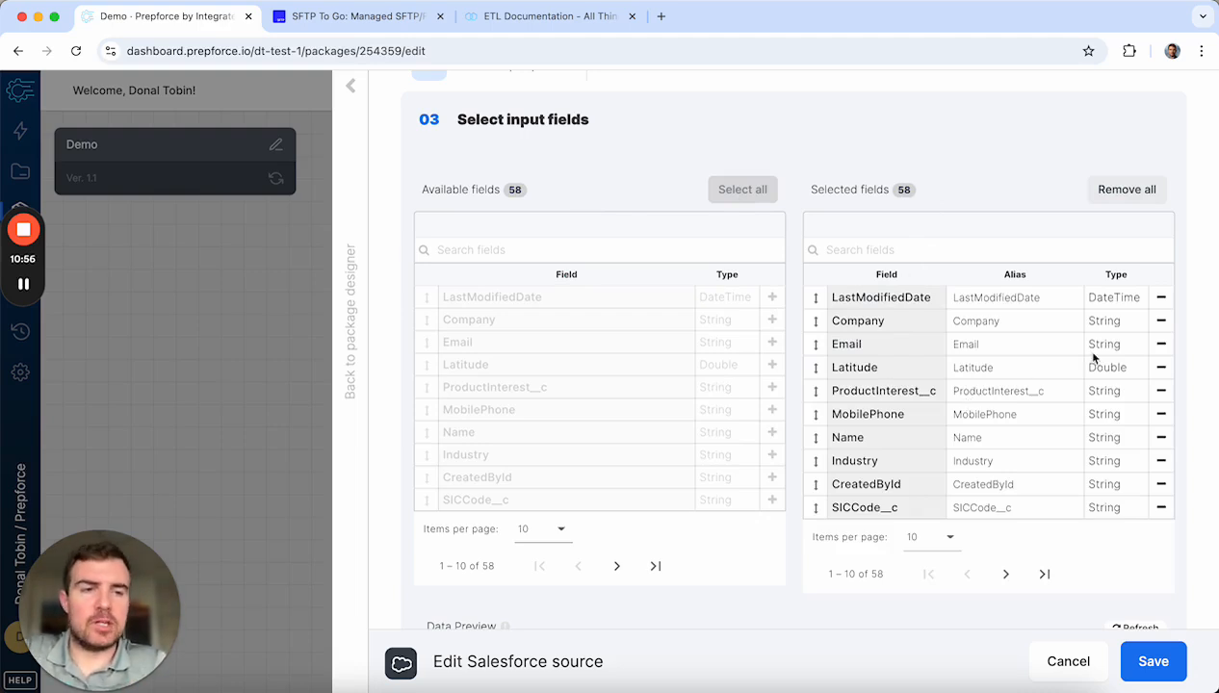
{"action": "left_click", "coordinate": [1160, 344]}
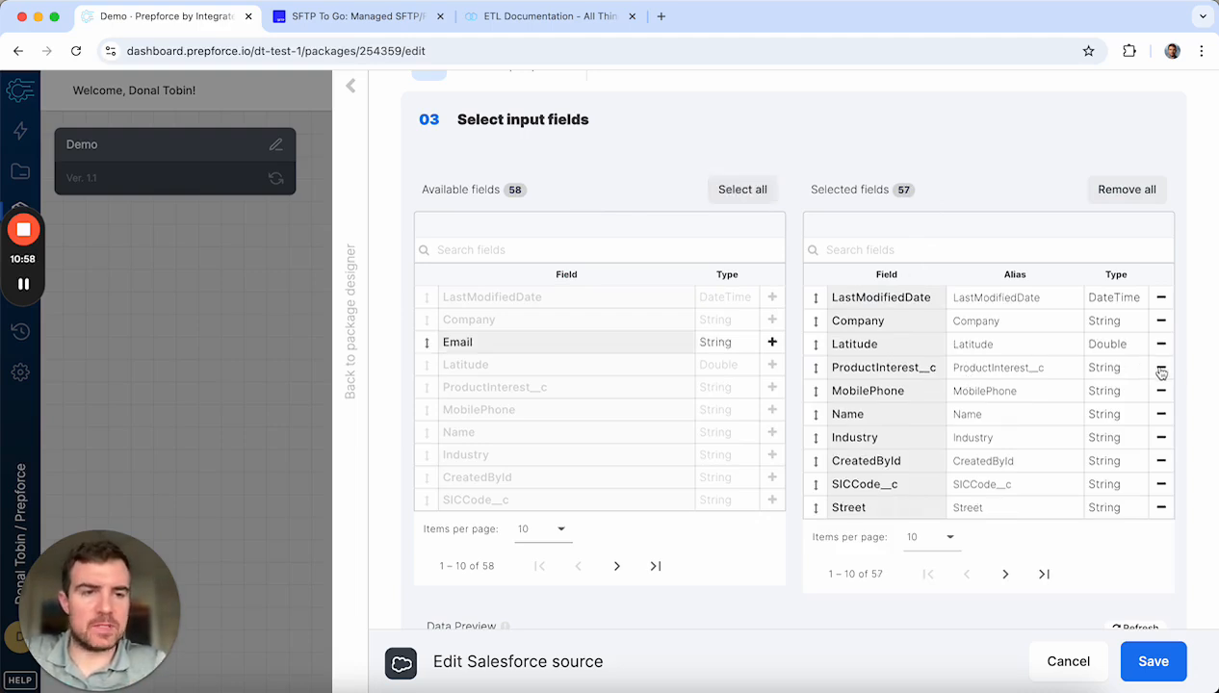
{"action": "left_click", "coordinate": [1161, 368]}
{"action": "left_click", "coordinate": [740, 192]}
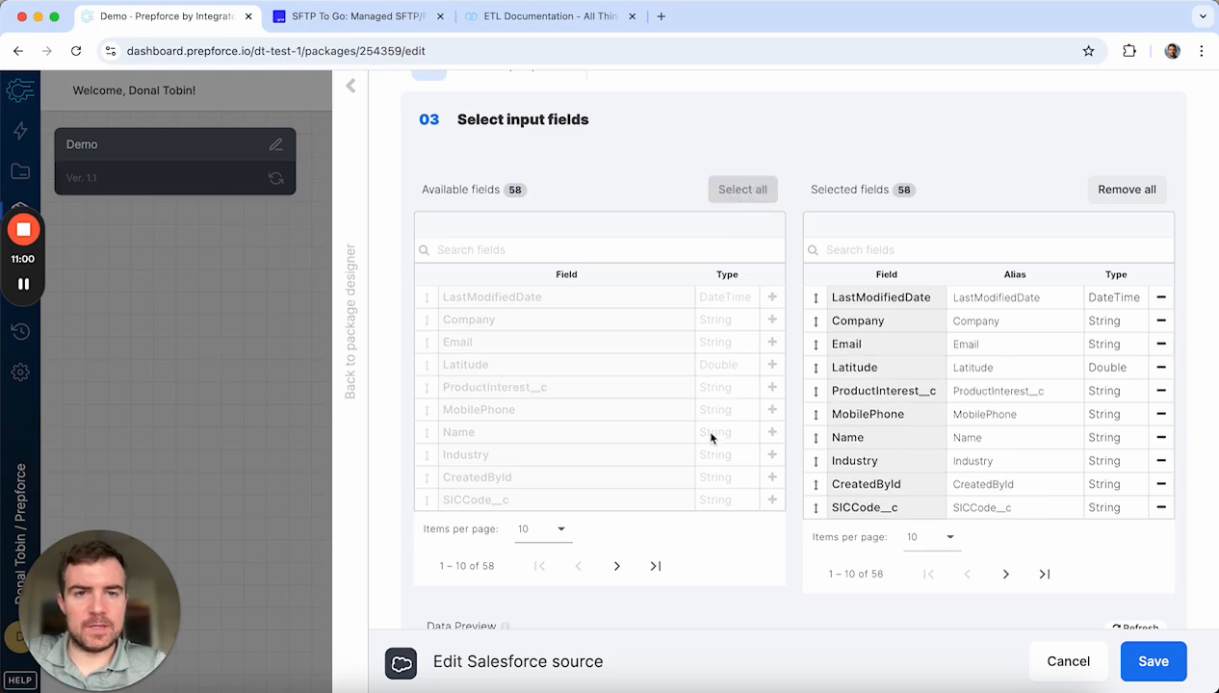
{"action": "scroll", "coordinate": [1049, 434], "scroll_direction": "down", "scroll_amount": 2}
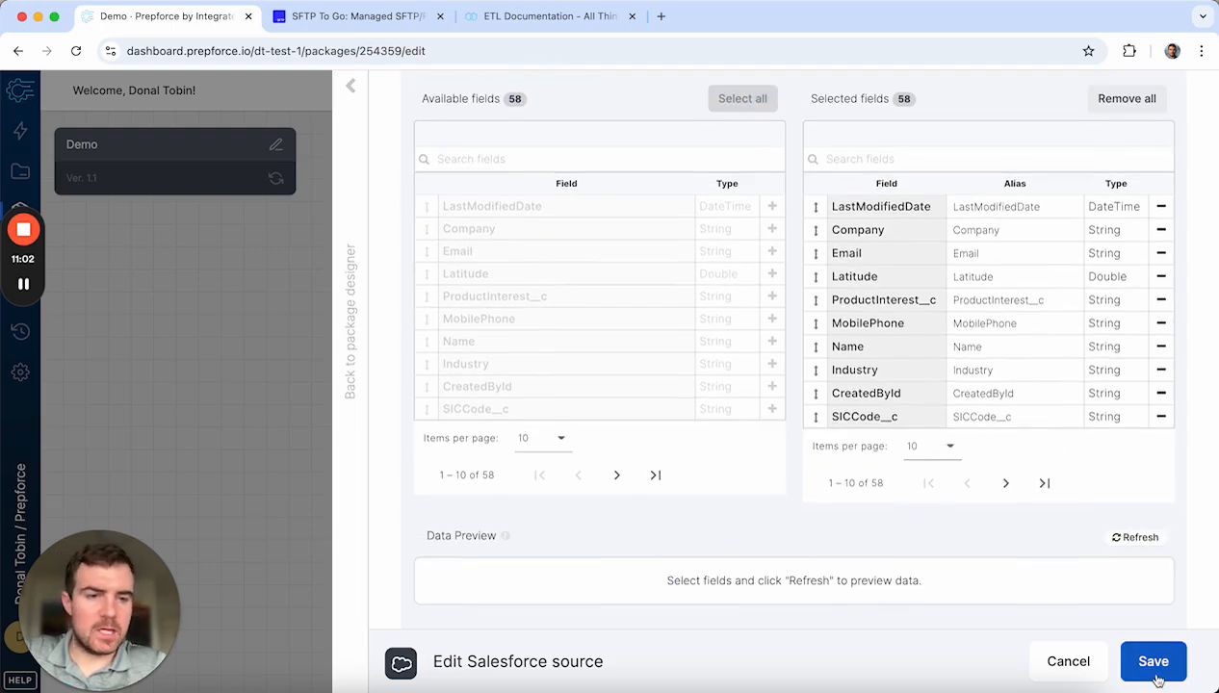
{"action": "left_click", "coordinate": [1154, 662]}
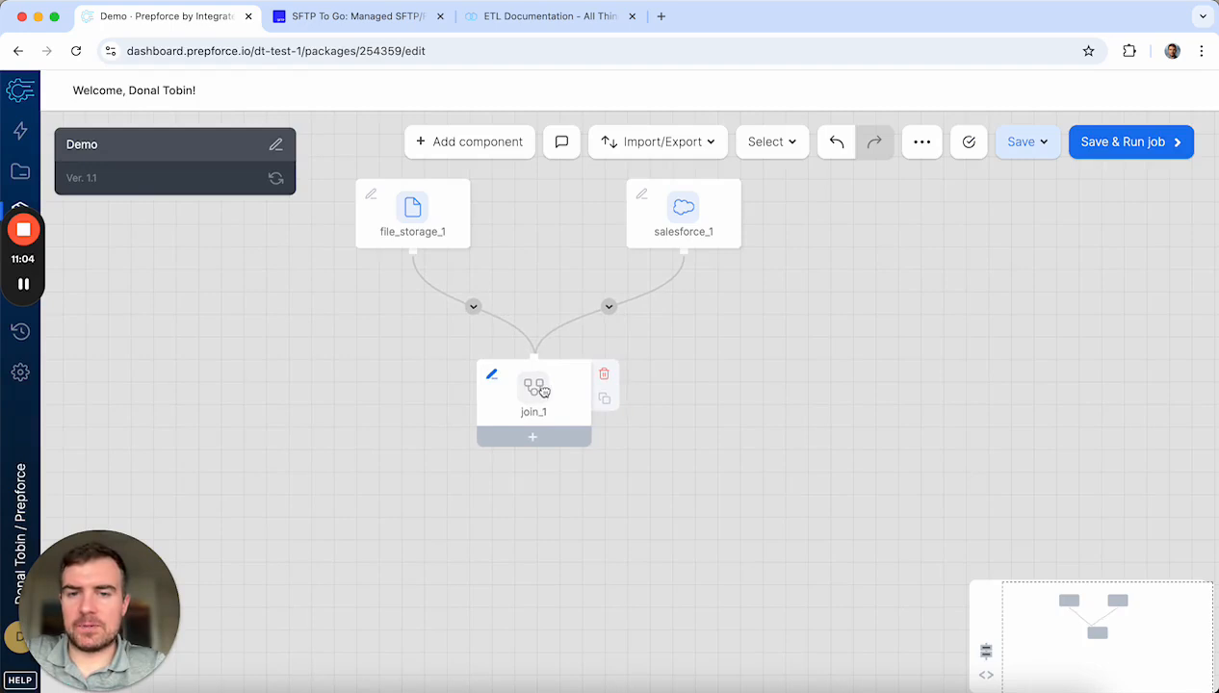
Step: Set join_1's join type to Inner with Default join optimization
{"action": "left_click", "coordinate": [544, 390]}
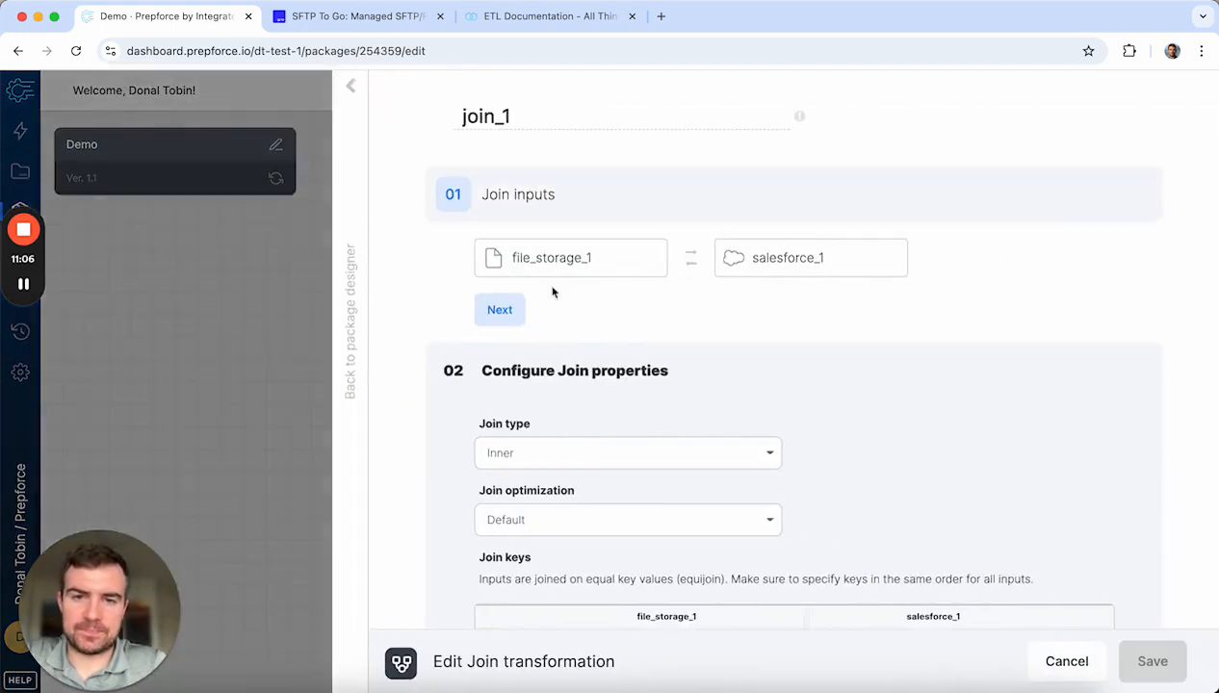
{"action": "left_click", "coordinate": [499, 310]}
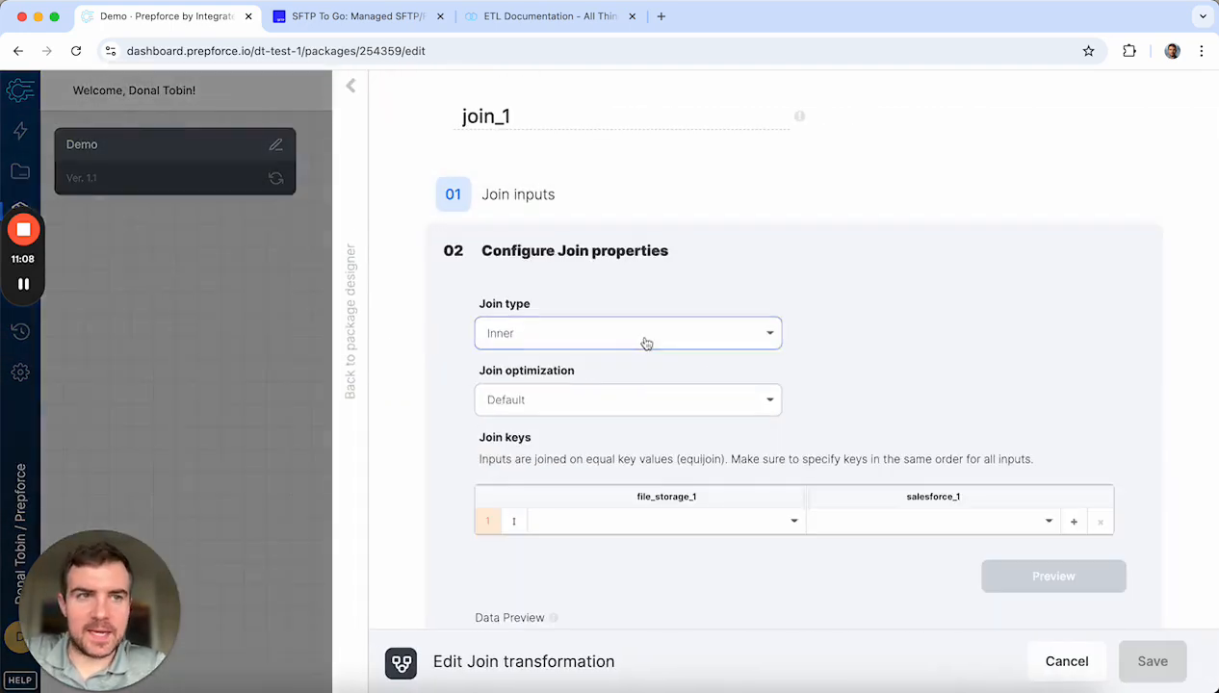
{"action": "scroll", "coordinate": [625, 289], "scroll_direction": "down", "scroll_amount": 1}
{"action": "left_click", "coordinate": [629, 283]}
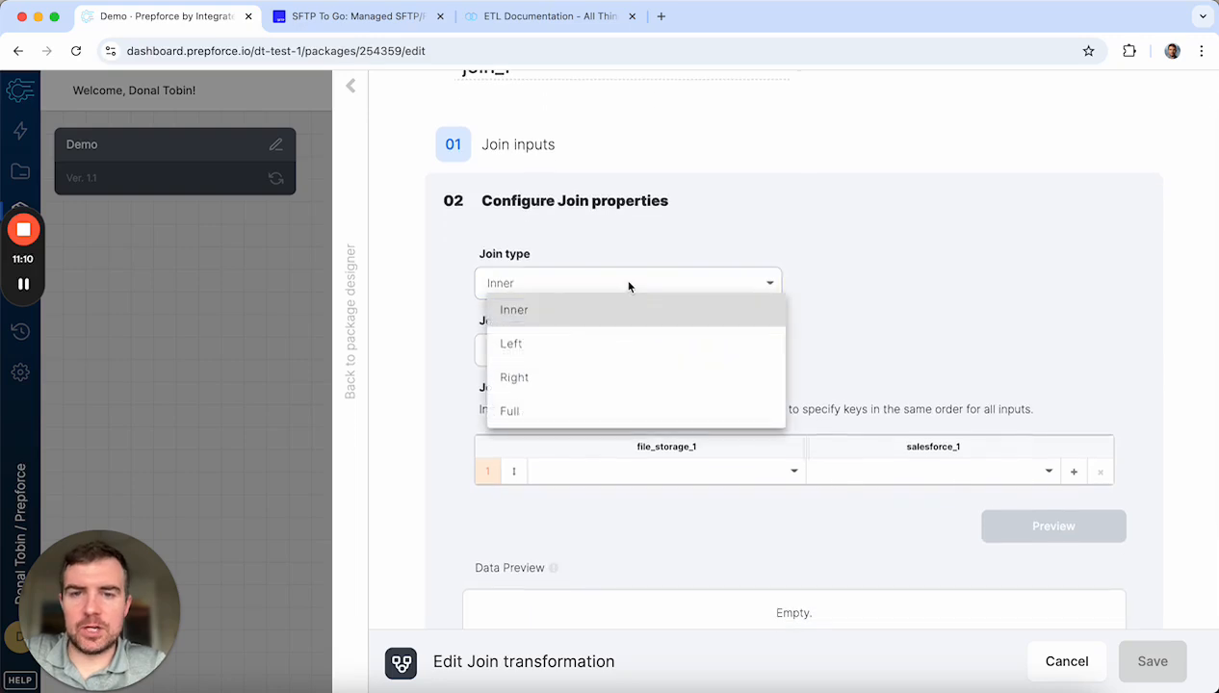
{"action": "left_click", "coordinate": [617, 307]}
{"action": "scroll", "coordinate": [427, 343], "scroll_direction": "down", "scroll_amount": 2}
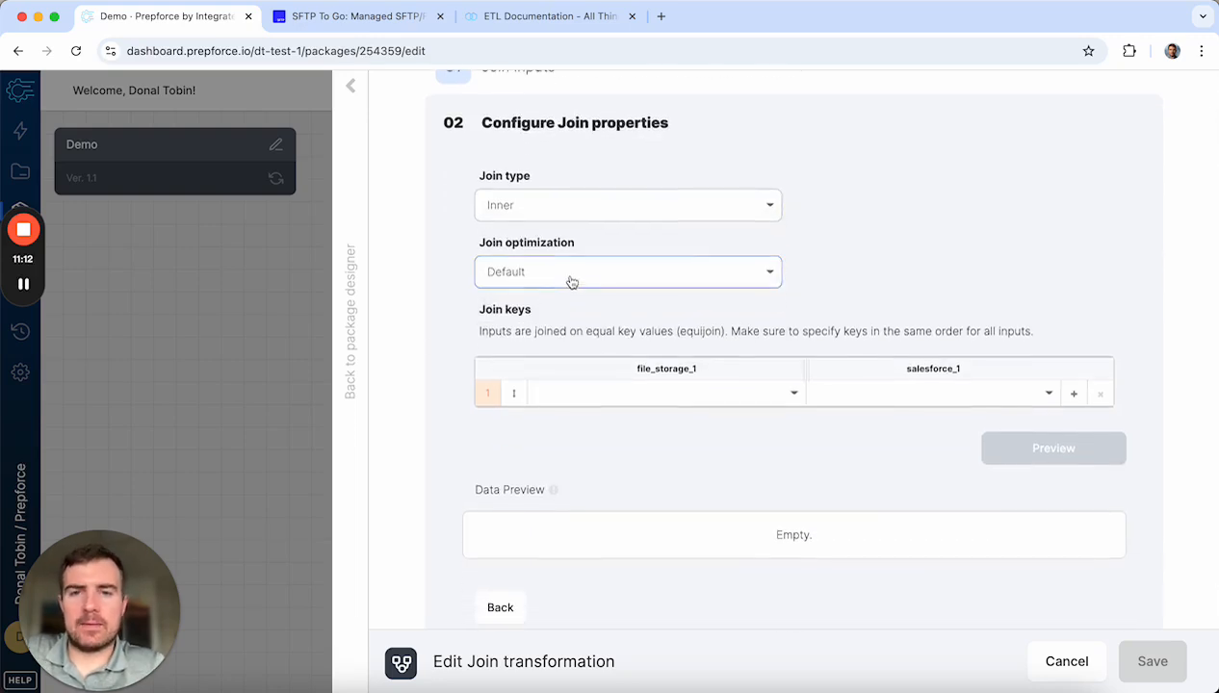
{"action": "left_click", "coordinate": [571, 281]}
{"action": "mouse_move", "coordinate": [574, 304]}
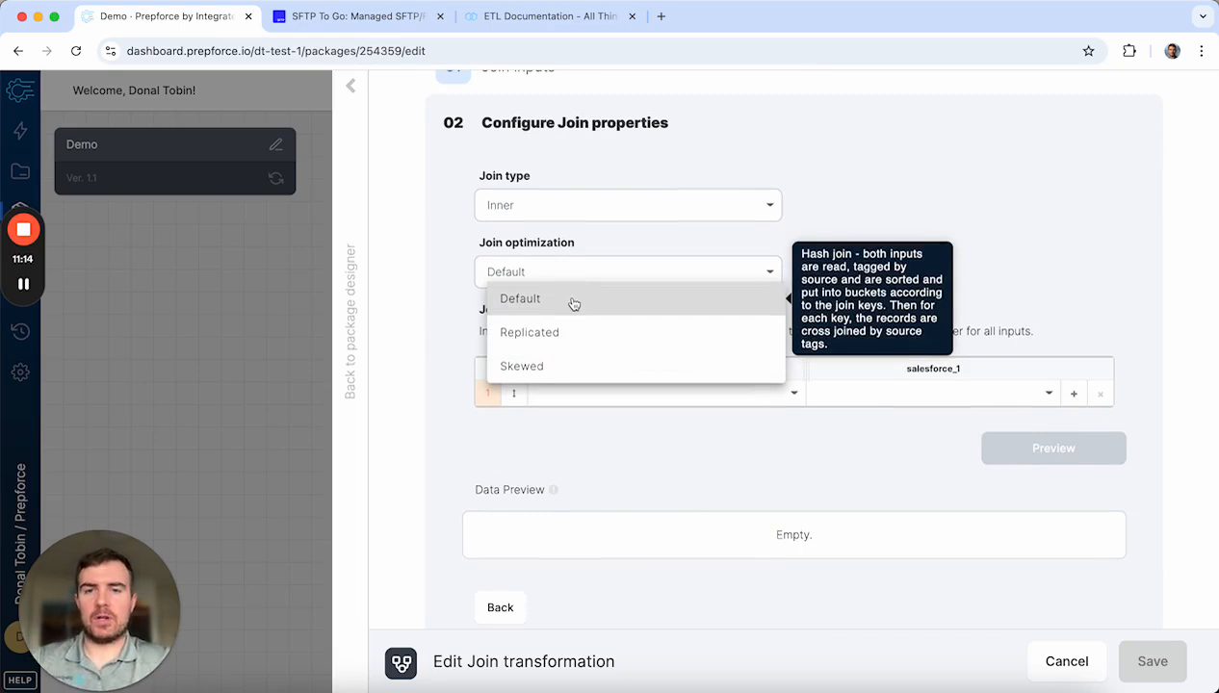
{"action": "left_click", "coordinate": [462, 296]}
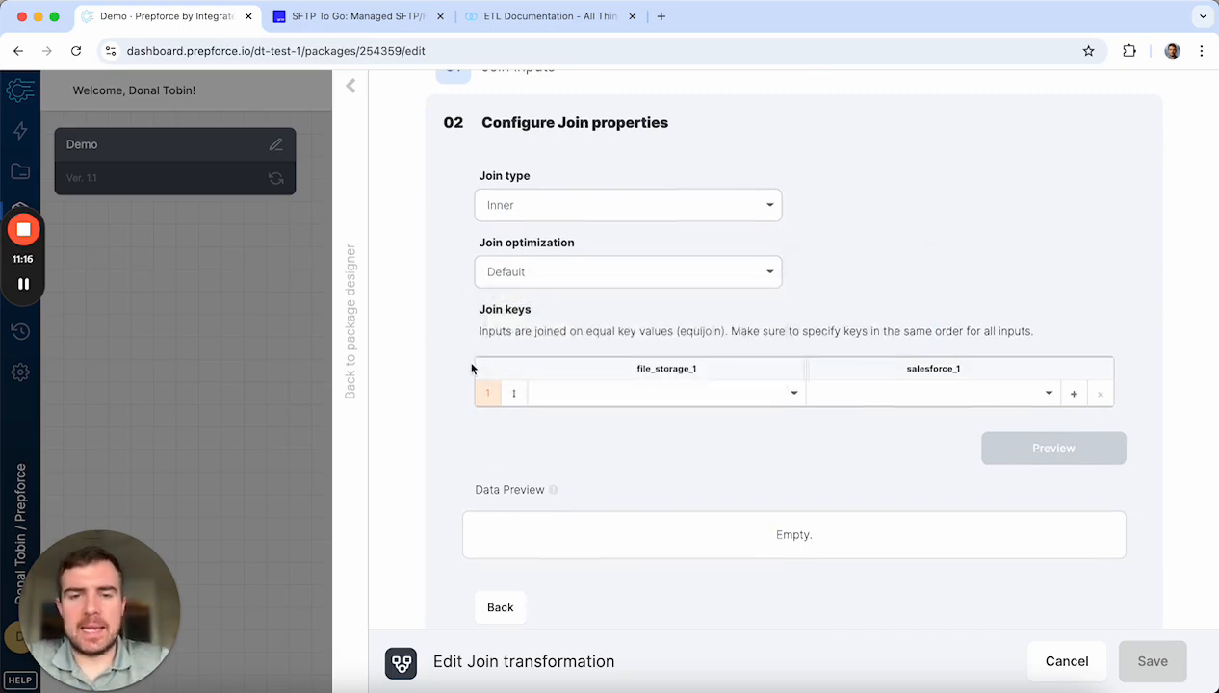
Step: Join on file_storage_1's email and salesforce_1's Email, then save the join
{"action": "scroll", "coordinate": [595, 405], "scroll_direction": "down", "scroll_amount": 1}
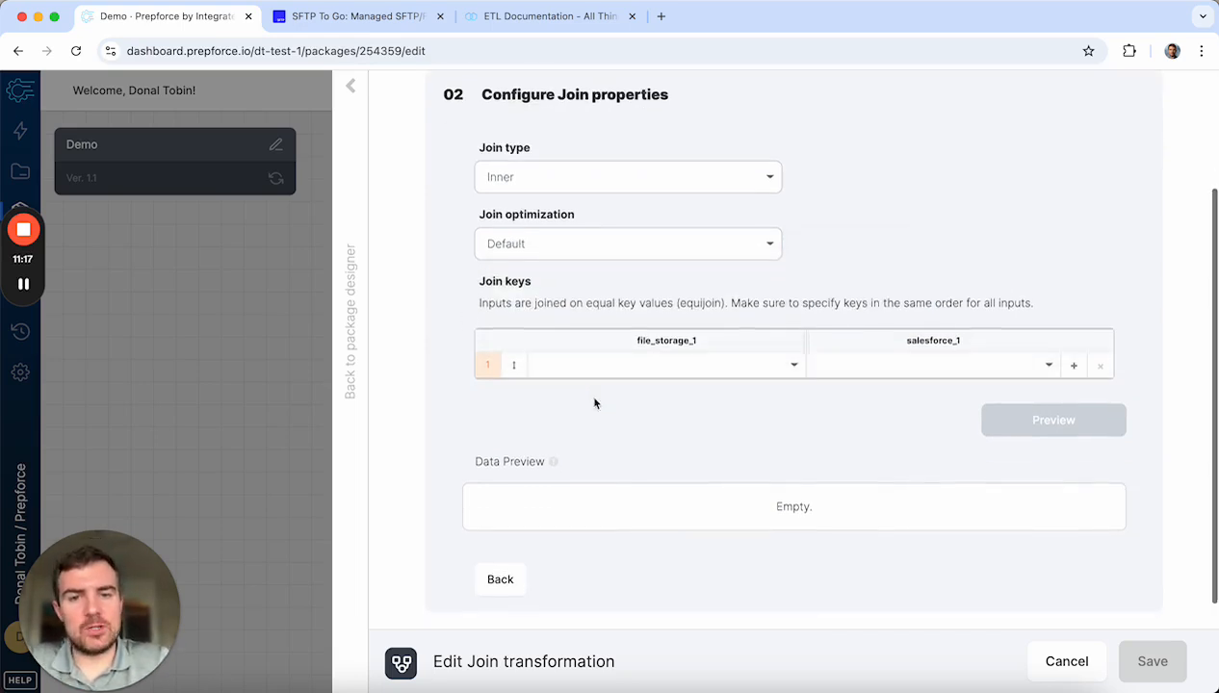
{"action": "left_click", "coordinate": [655, 364]}
{"action": "left_click", "coordinate": [624, 494]}
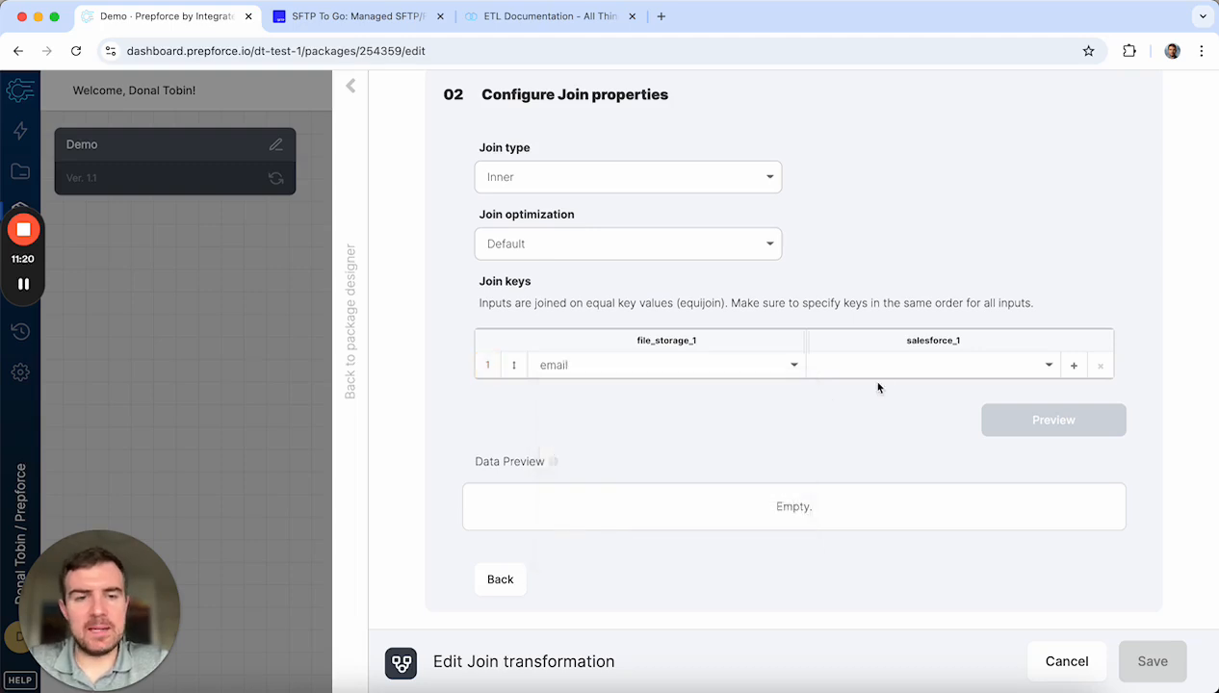
{"action": "left_click", "coordinate": [879, 363]}
{"action": "left_click", "coordinate": [852, 483]}
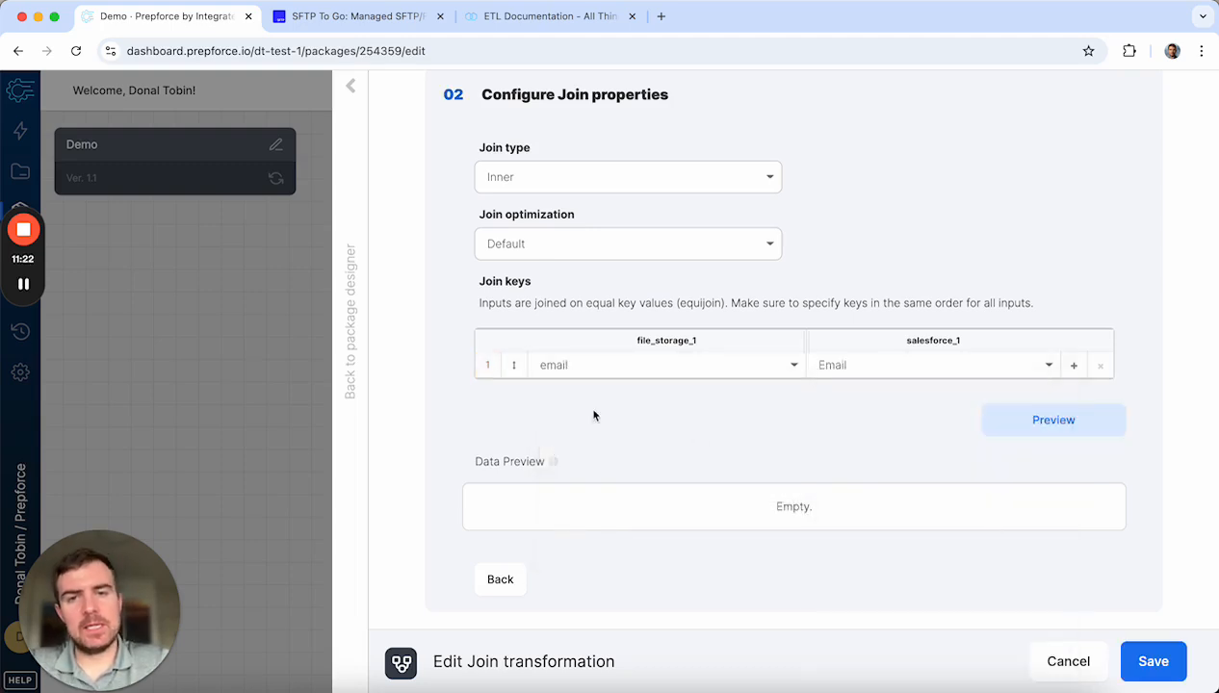
{"action": "scroll", "coordinate": [966, 482], "scroll_direction": "down", "scroll_amount": 1}
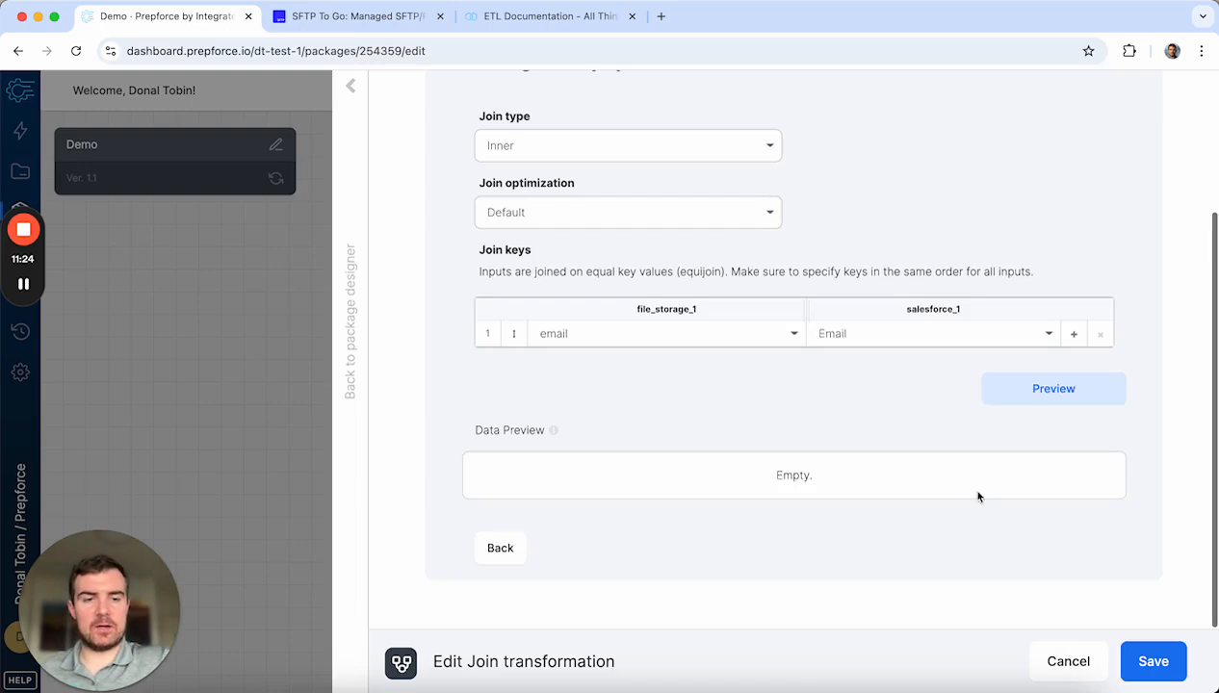
{"action": "left_click", "coordinate": [1153, 662]}
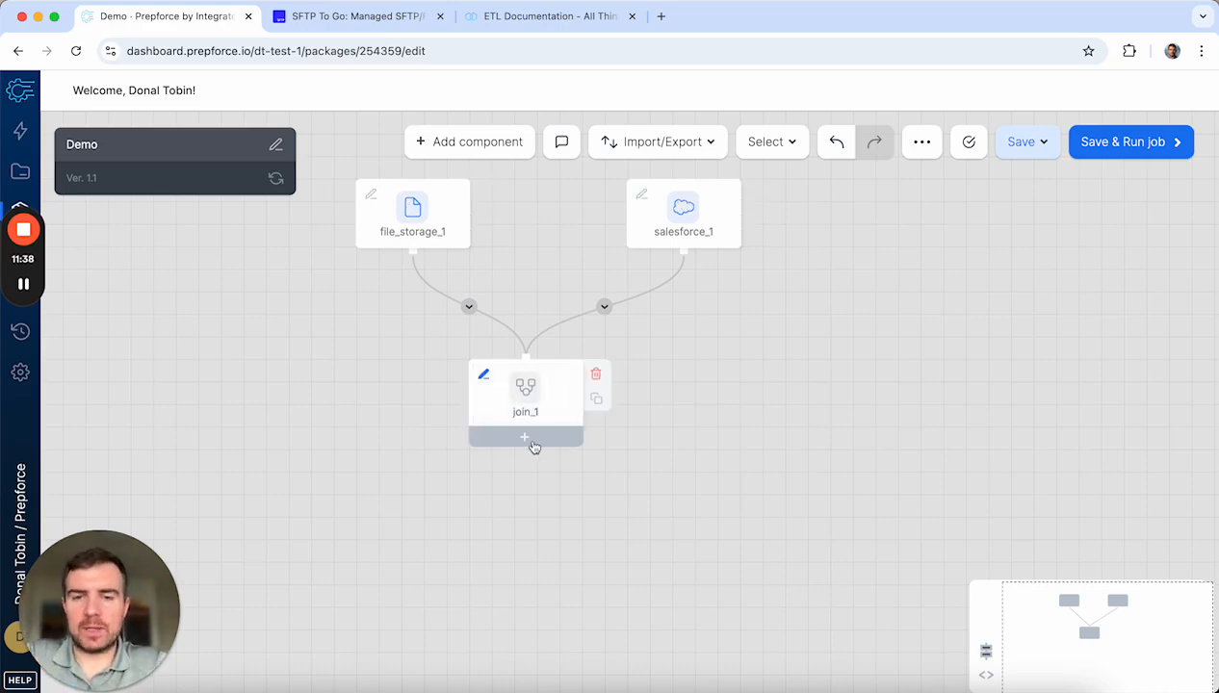
Step: Add select_1 after join_1 and auto-fill it with all incoming joined fields
{"action": "left_click", "coordinate": [530, 439]}
{"action": "left_click", "coordinate": [520, 210]}
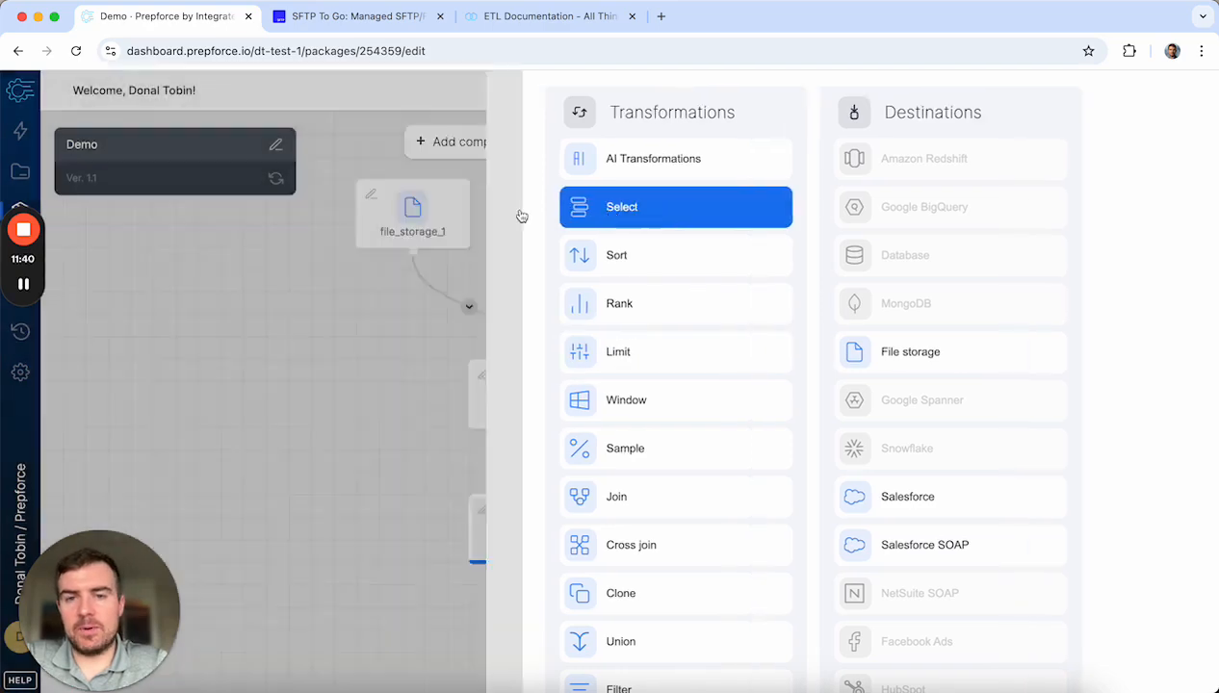
{"action": "left_click", "coordinate": [530, 541]}
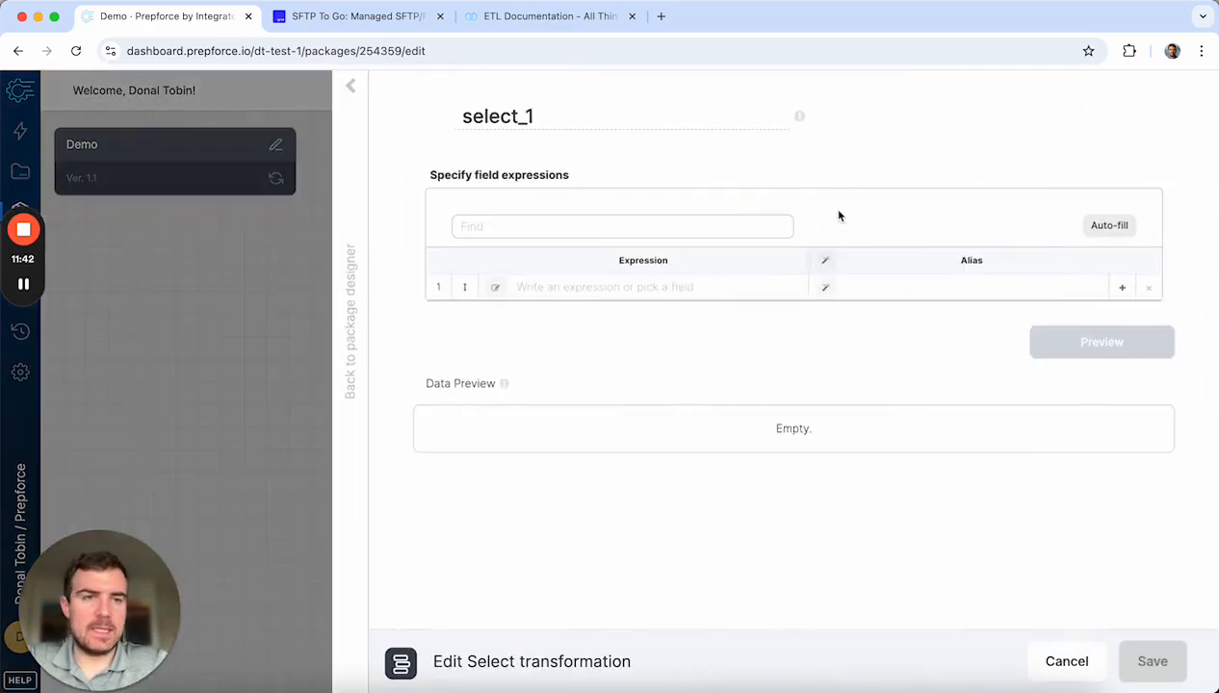
{"action": "left_click", "coordinate": [1110, 225]}
{"action": "scroll", "coordinate": [684, 412], "scroll_direction": "down", "scroll_amount": 3}
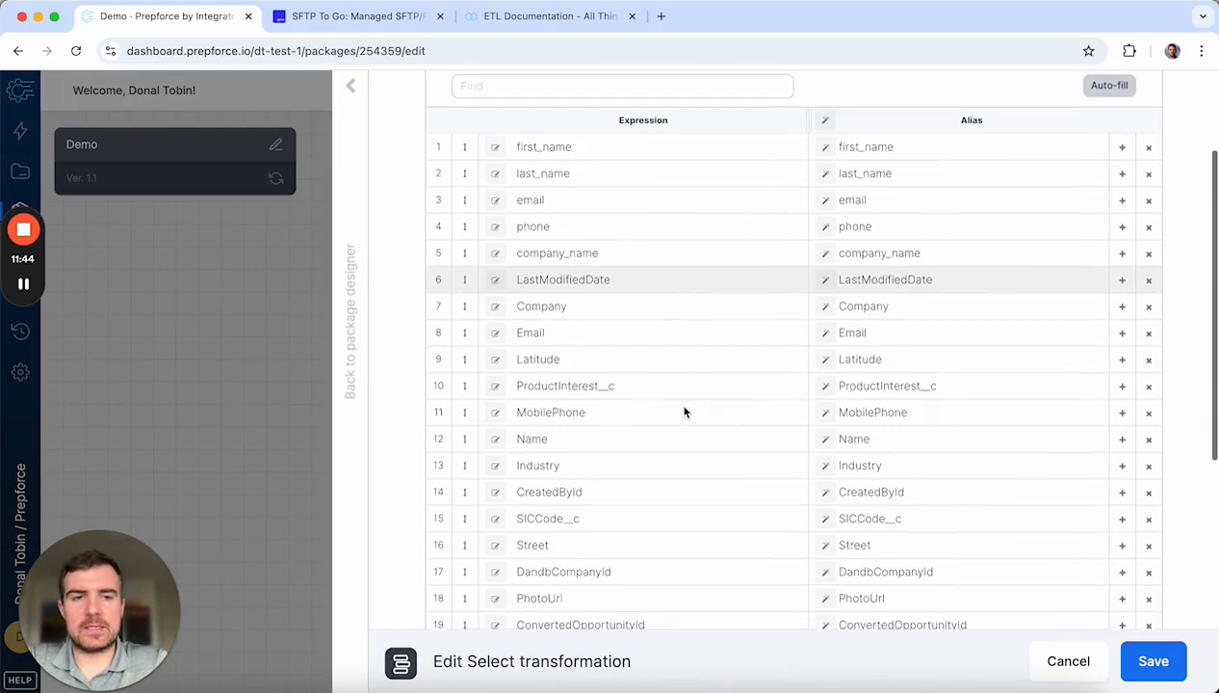
{"action": "scroll", "coordinate": [684, 412], "scroll_direction": "down", "scroll_amount": 1}
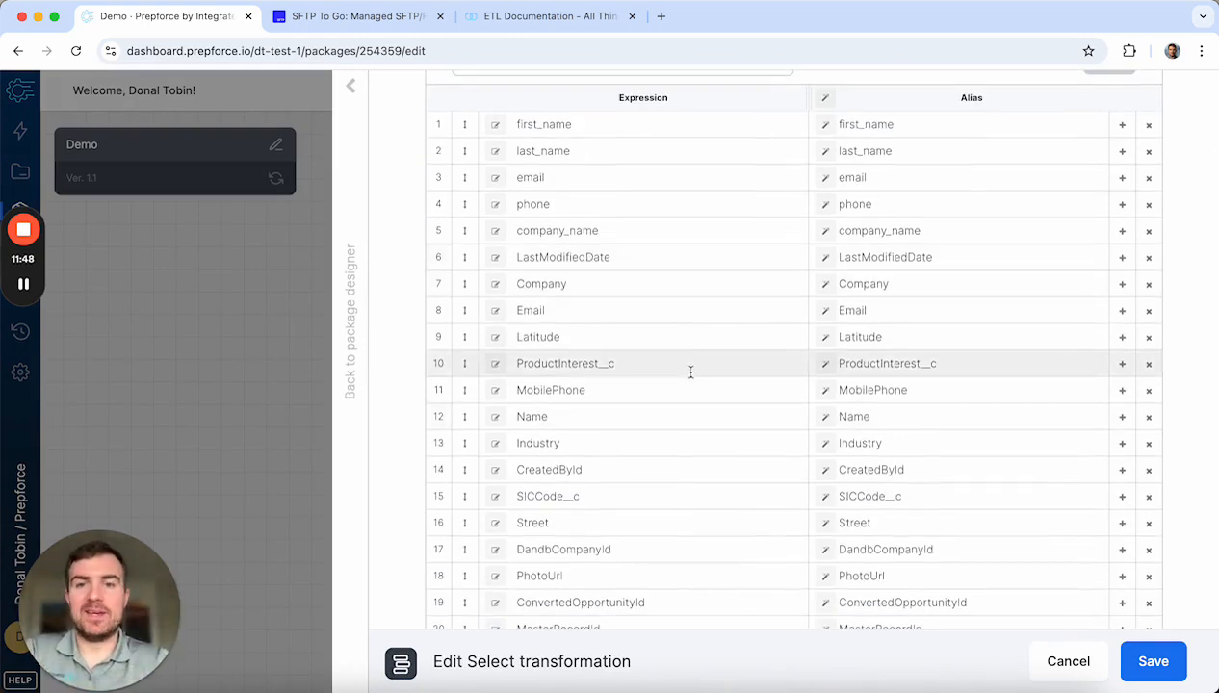
{"action": "scroll", "coordinate": [689, 256], "scroll_direction": "up", "scroll_amount": 3}
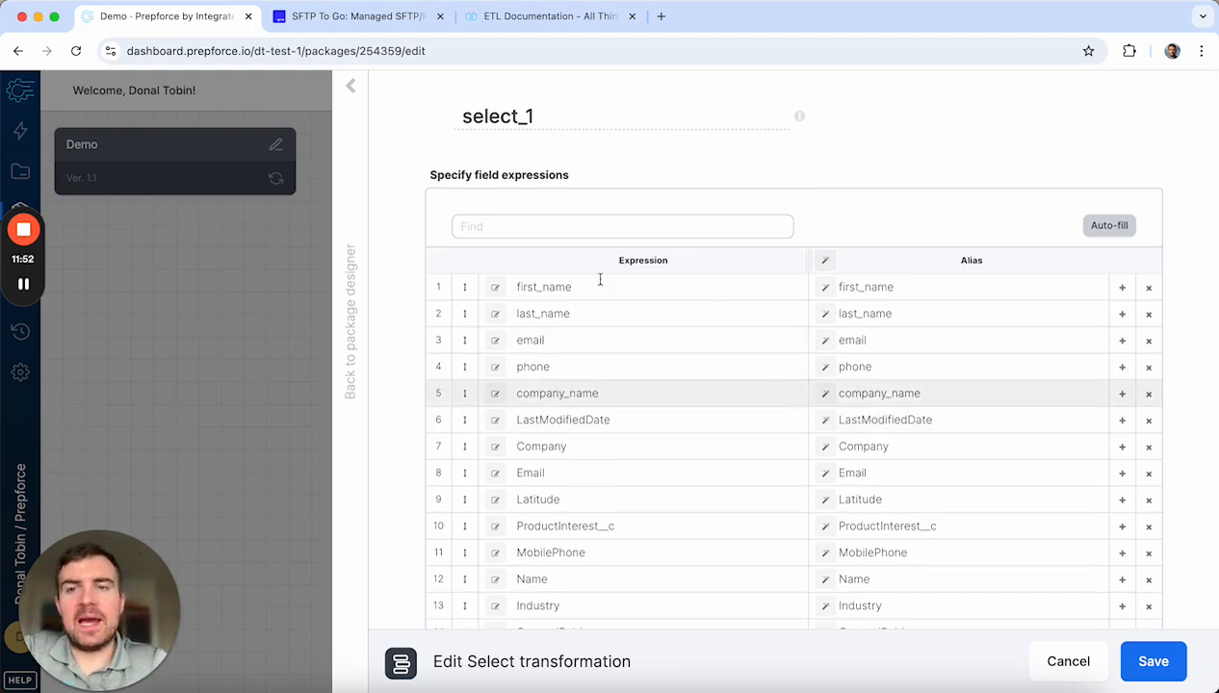
Step: Save the select step, delete file_storage_1, and move salesforce_1 directly above join_1
{"action": "left_click", "coordinate": [353, 86]}
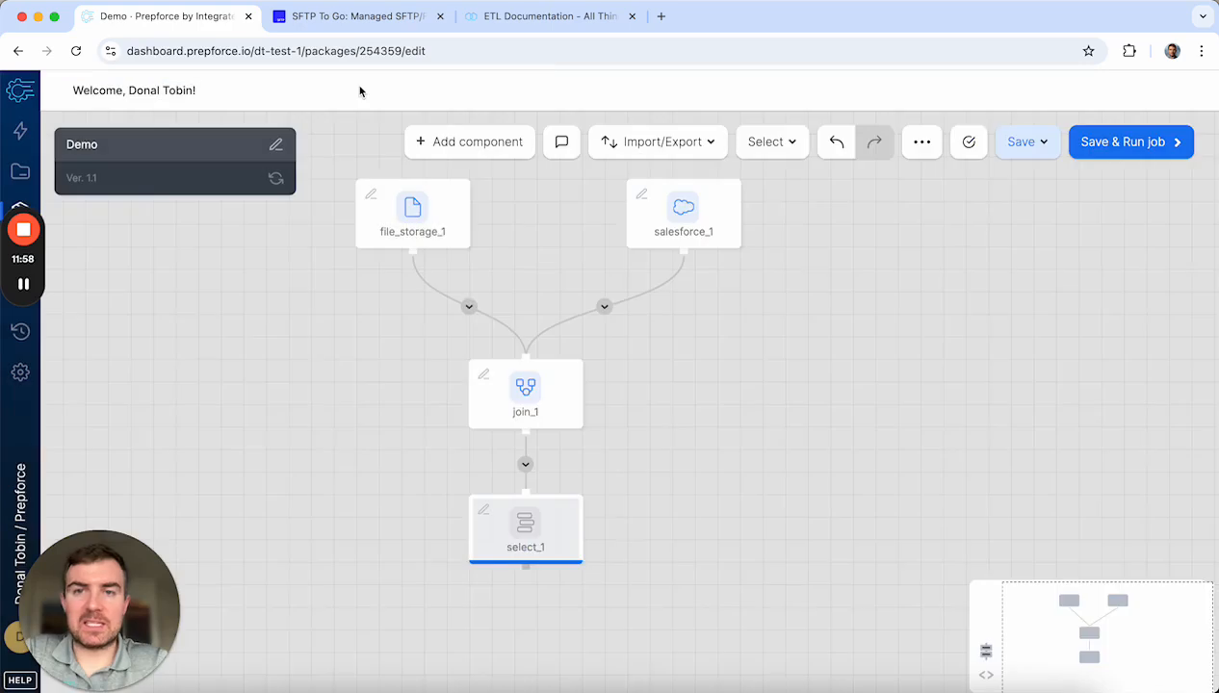
{"action": "mouse_move", "coordinate": [683, 205]}
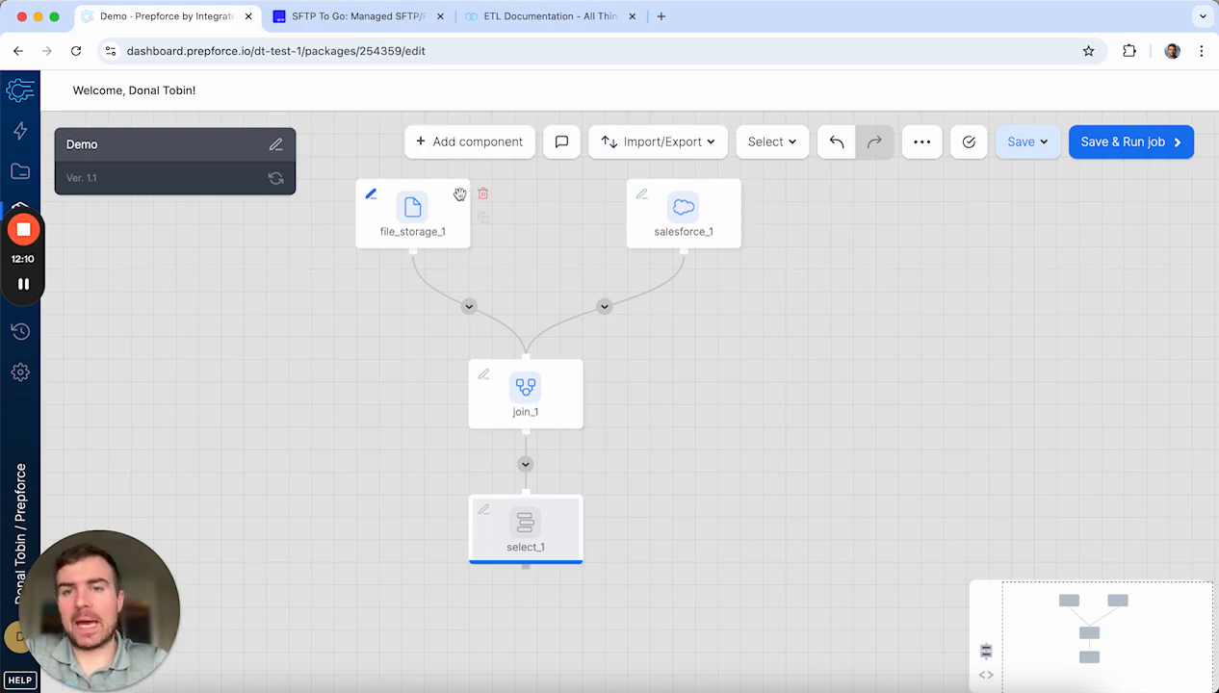
{"action": "left_click", "coordinate": [482, 196]}
{"action": "left_click_drag", "start_coordinate": [683, 217], "coordinate": [526, 231]}
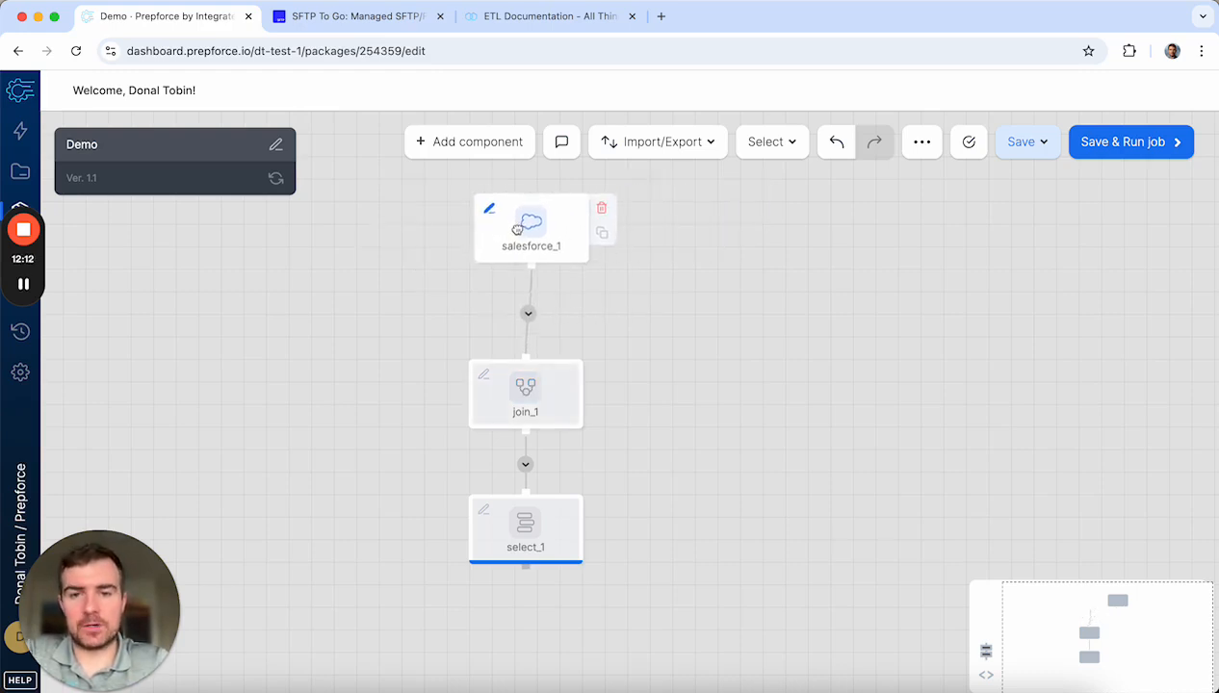
Step: Add a Salesforce destination after select_1
{"action": "left_click", "coordinate": [524, 576]}
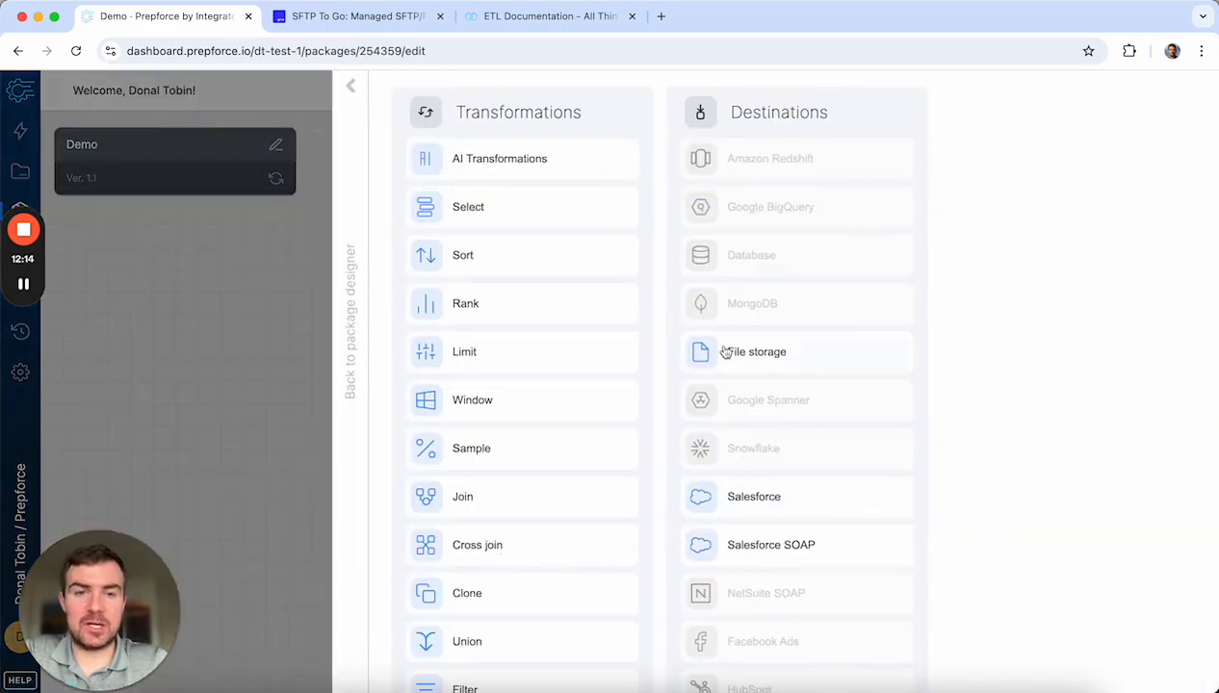
{"action": "left_click", "coordinate": [775, 497]}
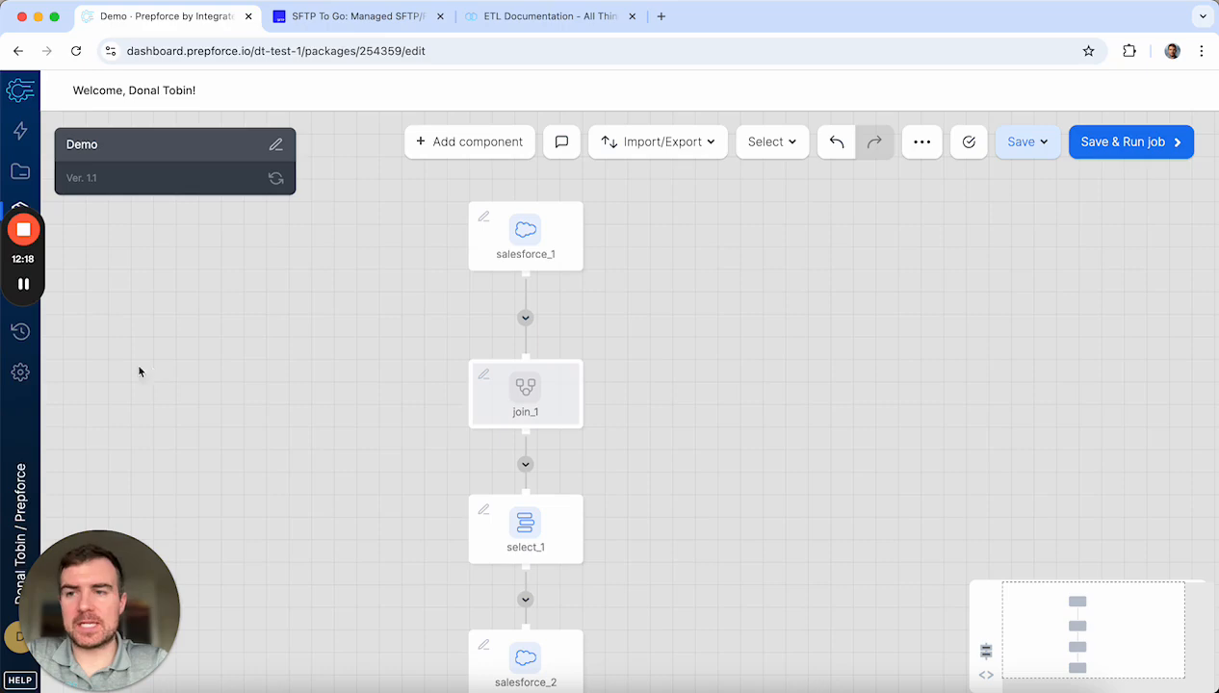
{"action": "left_click_drag", "start_coordinate": [38, 280], "coordinate": [42, 389]}
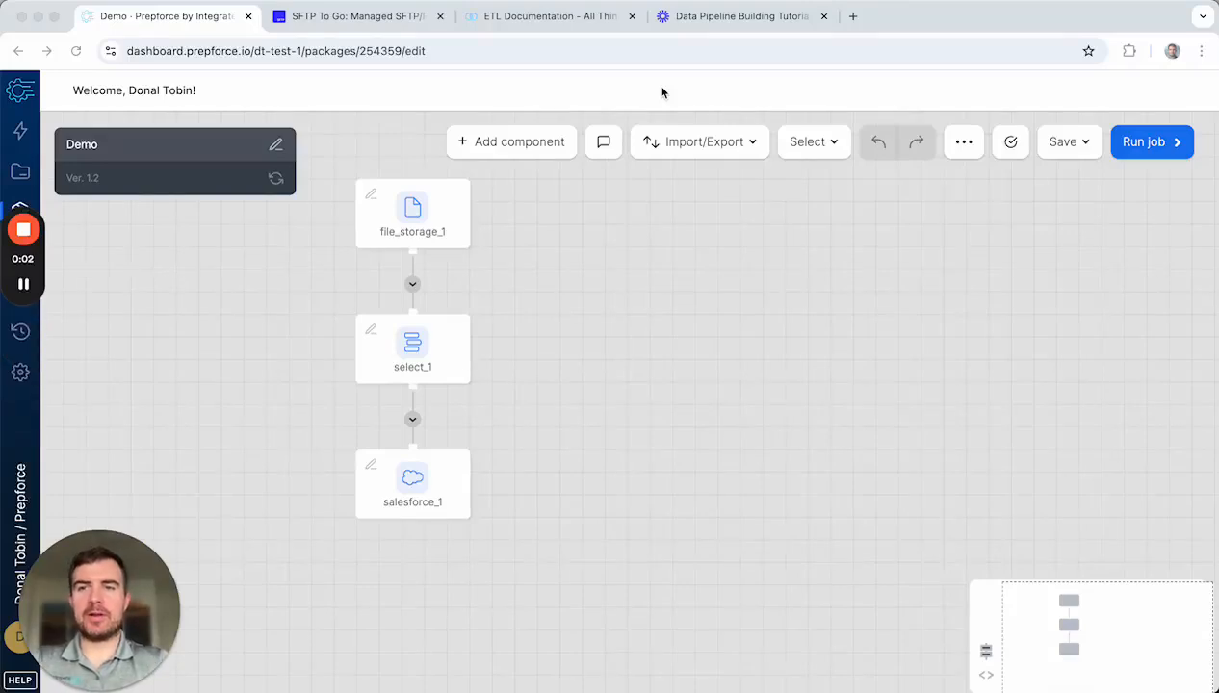
{"action": "left_click", "coordinate": [273, 179]}
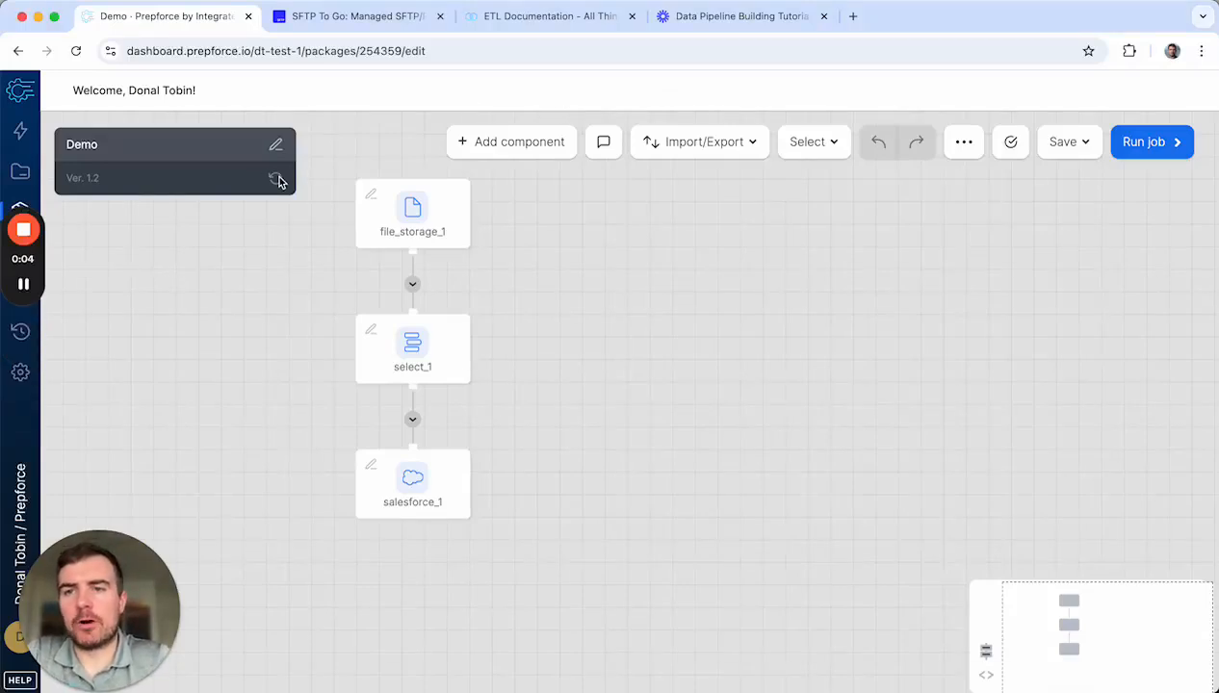
{"action": "left_click", "coordinate": [275, 179]}
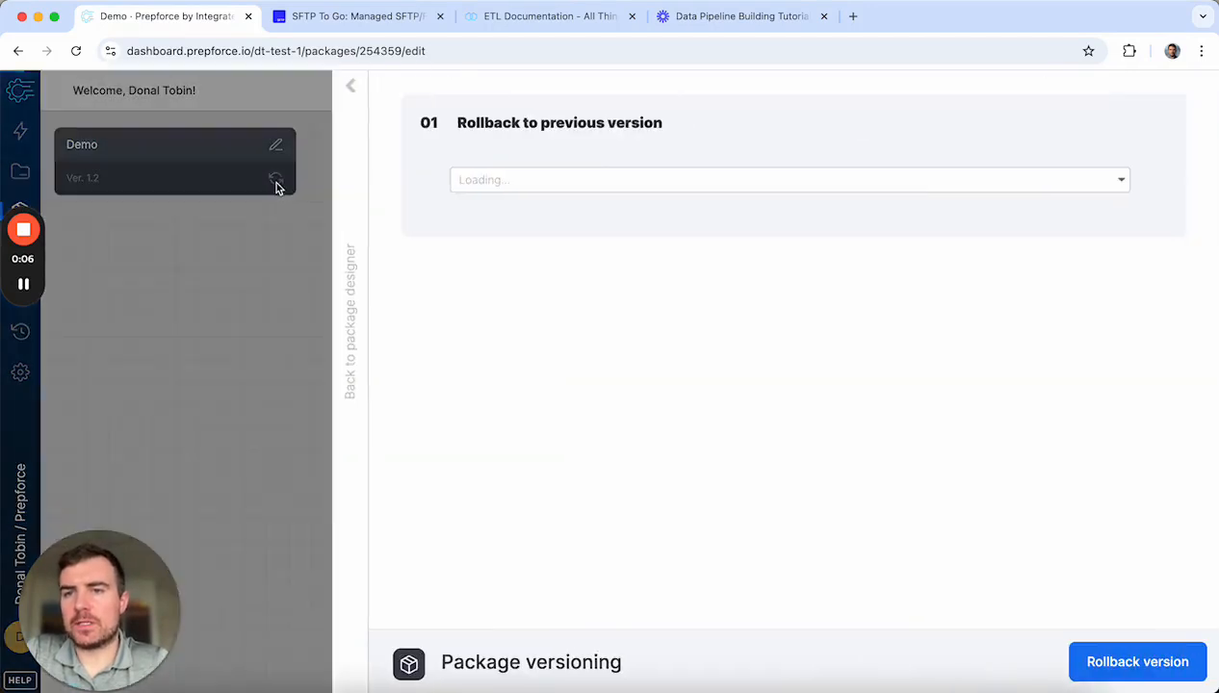
{"action": "left_click", "coordinate": [651, 184]}
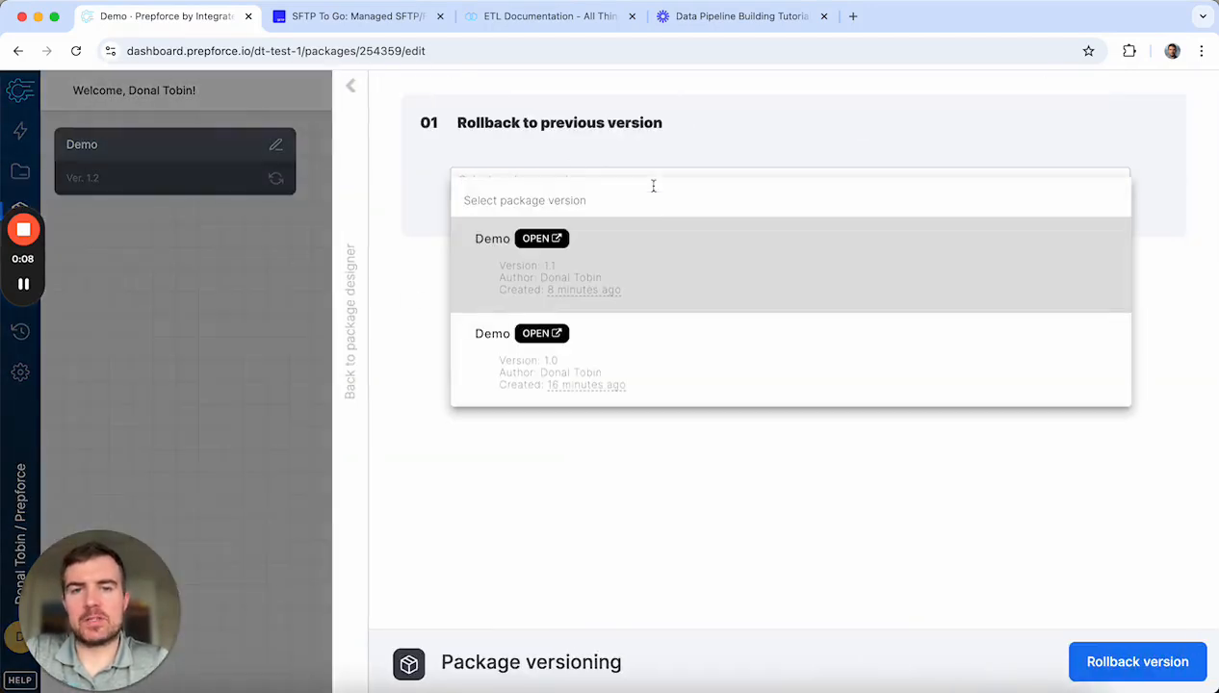
{"action": "left_click", "coordinate": [350, 88]}
{"action": "left_click", "coordinate": [349, 89]}
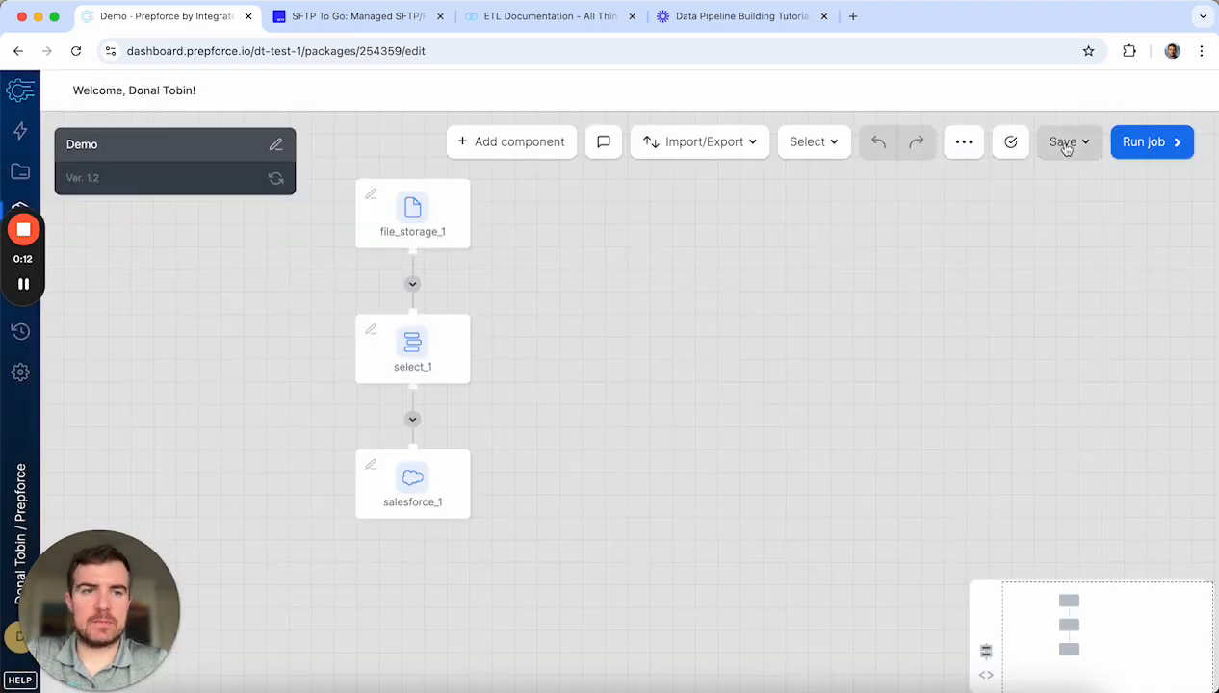
Step: Create a new major version of the Demo package with the description 'TEST'
{"action": "left_click", "coordinate": [1063, 142]}
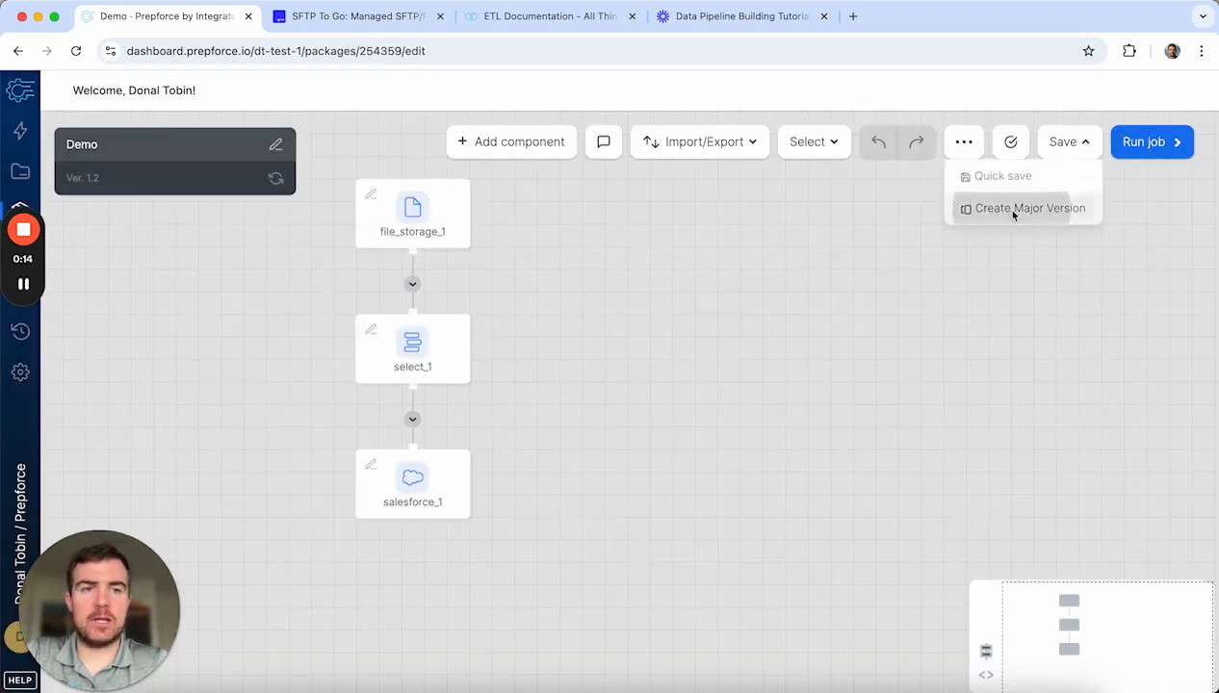
{"action": "left_click", "coordinate": [1001, 209]}
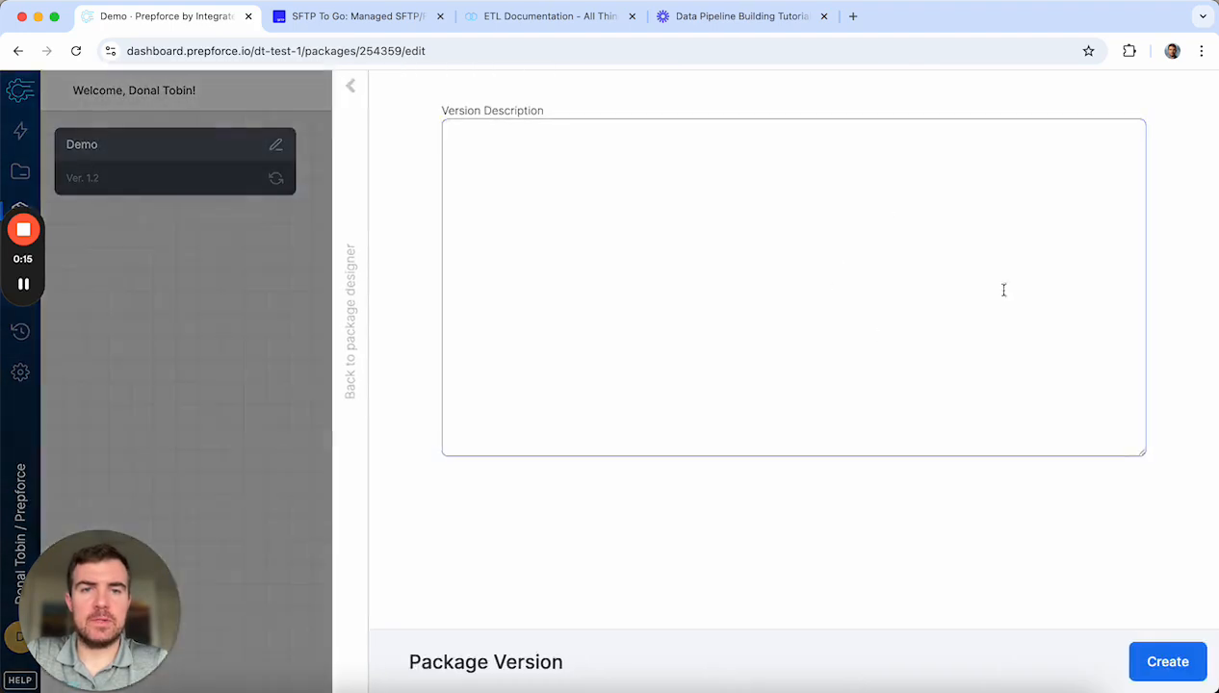
{"action": "left_click", "coordinate": [706, 265]}
{"action": "type", "text": "TEST"}
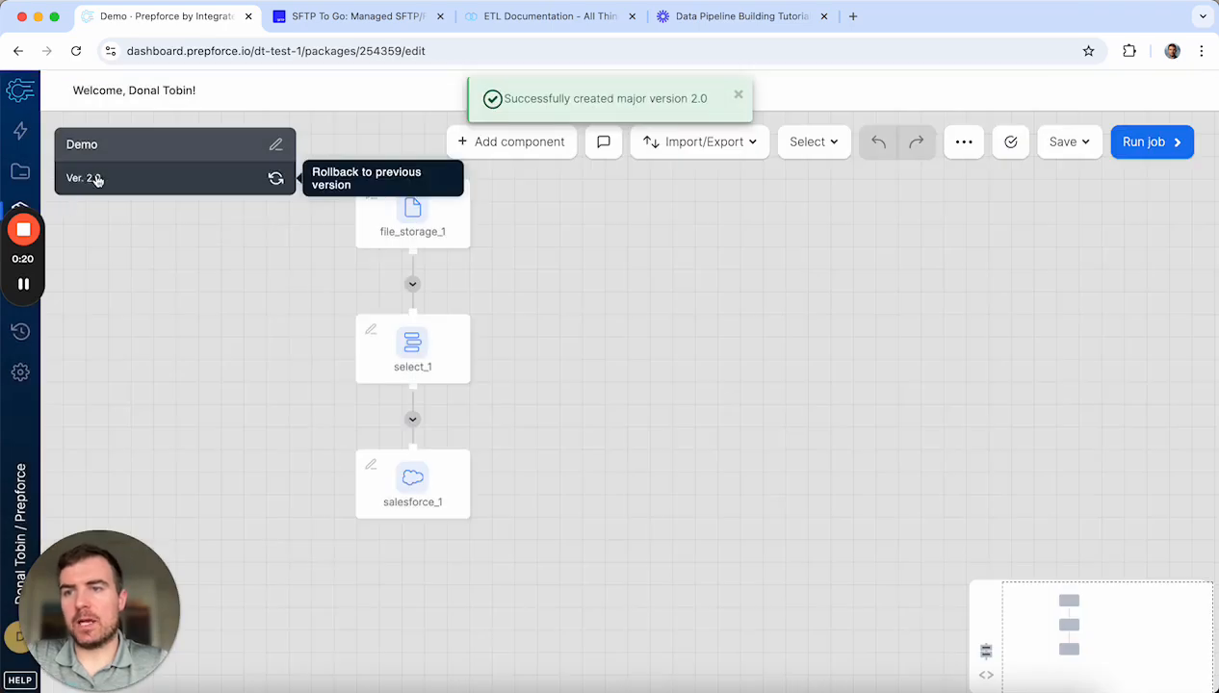
Step: Review the list of saved package versions, then return to the designer
{"action": "left_click", "coordinate": [124, 183]}
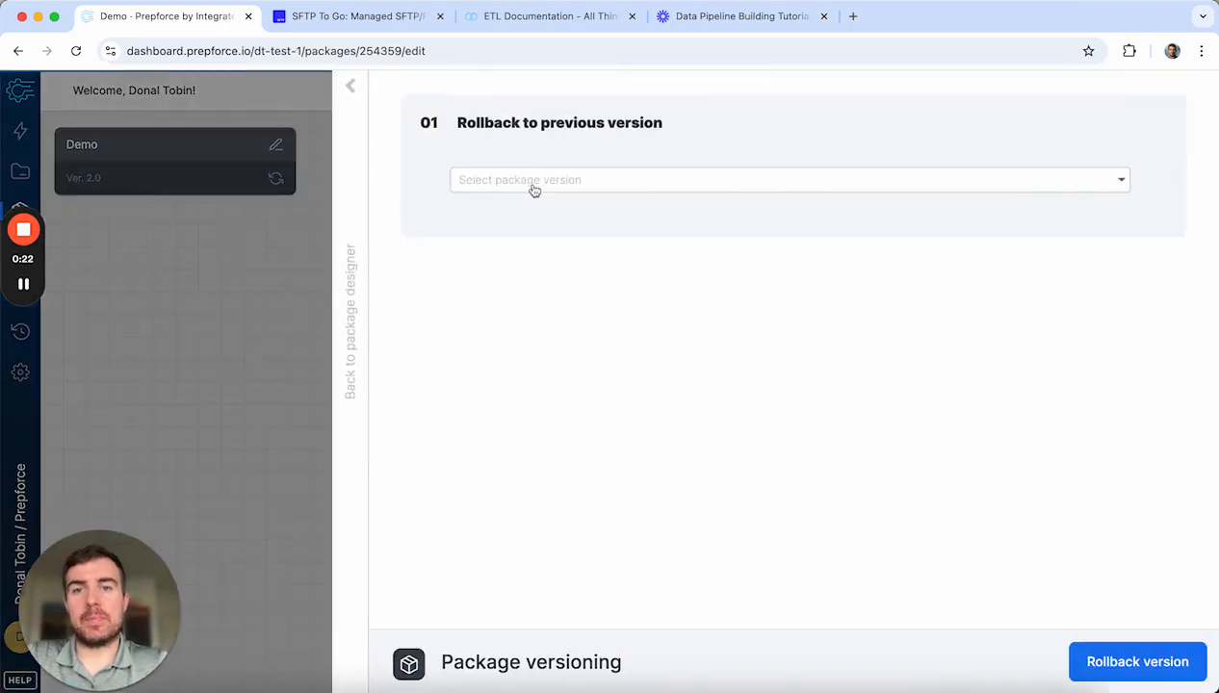
{"action": "left_click", "coordinate": [537, 185]}
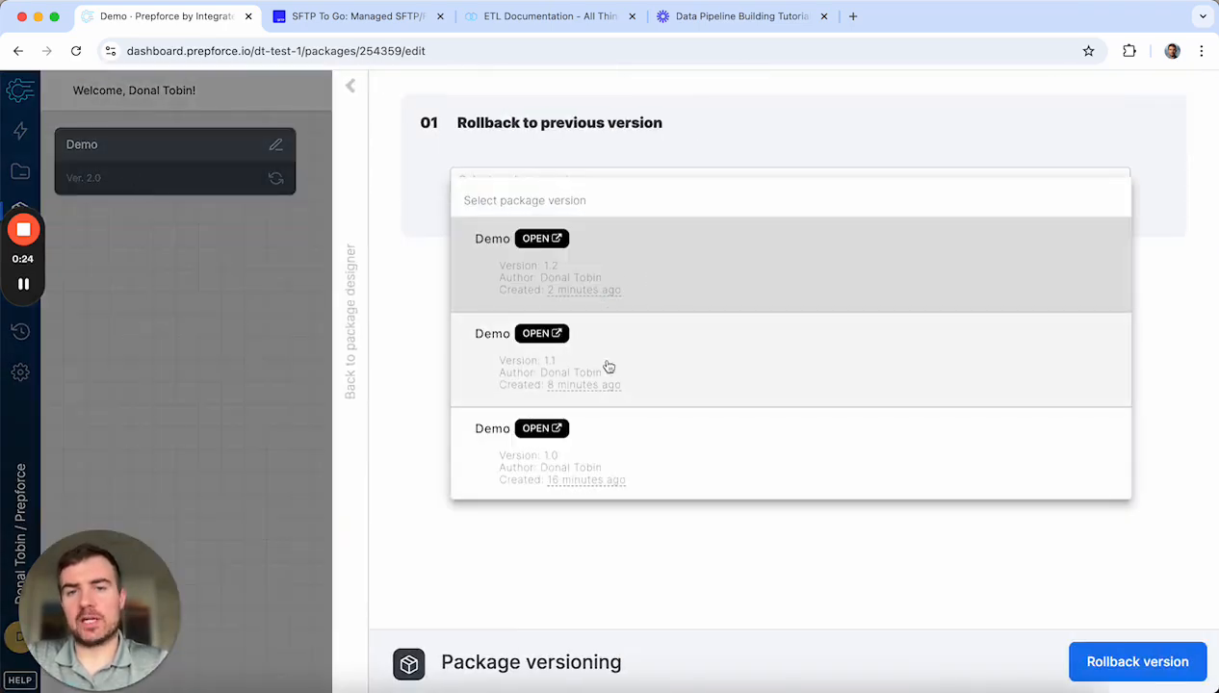
{"action": "left_click", "coordinate": [350, 86]}
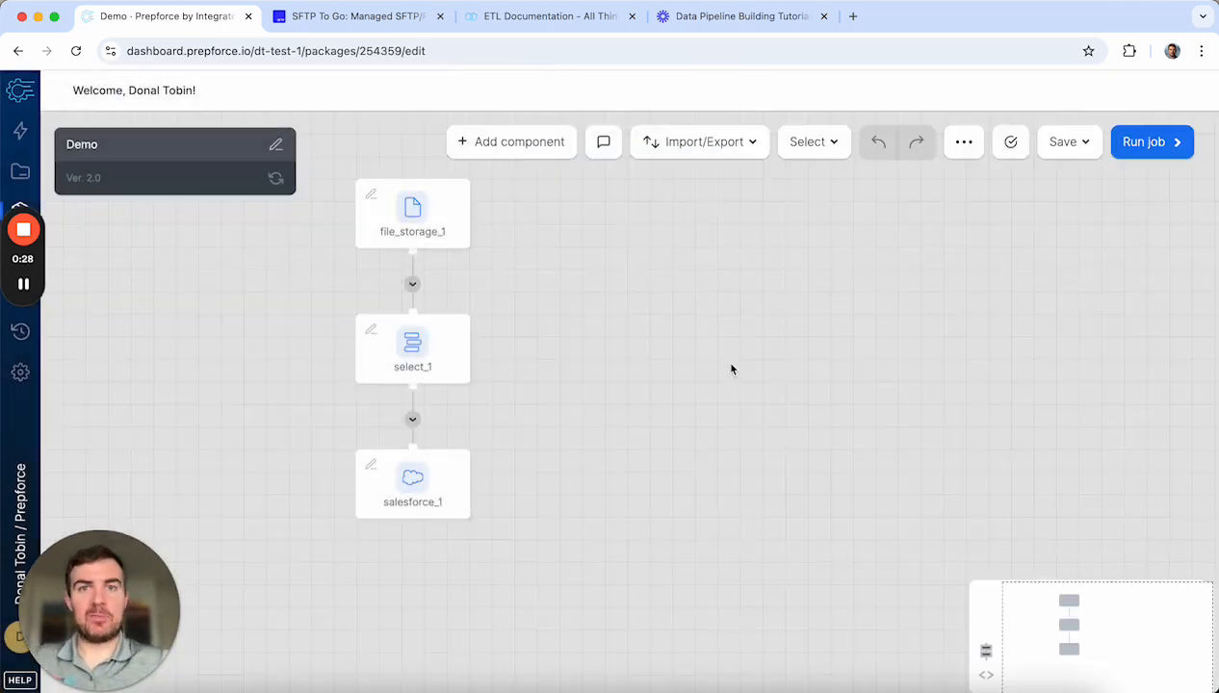
{"action": "left_click", "coordinate": [228, 179]}
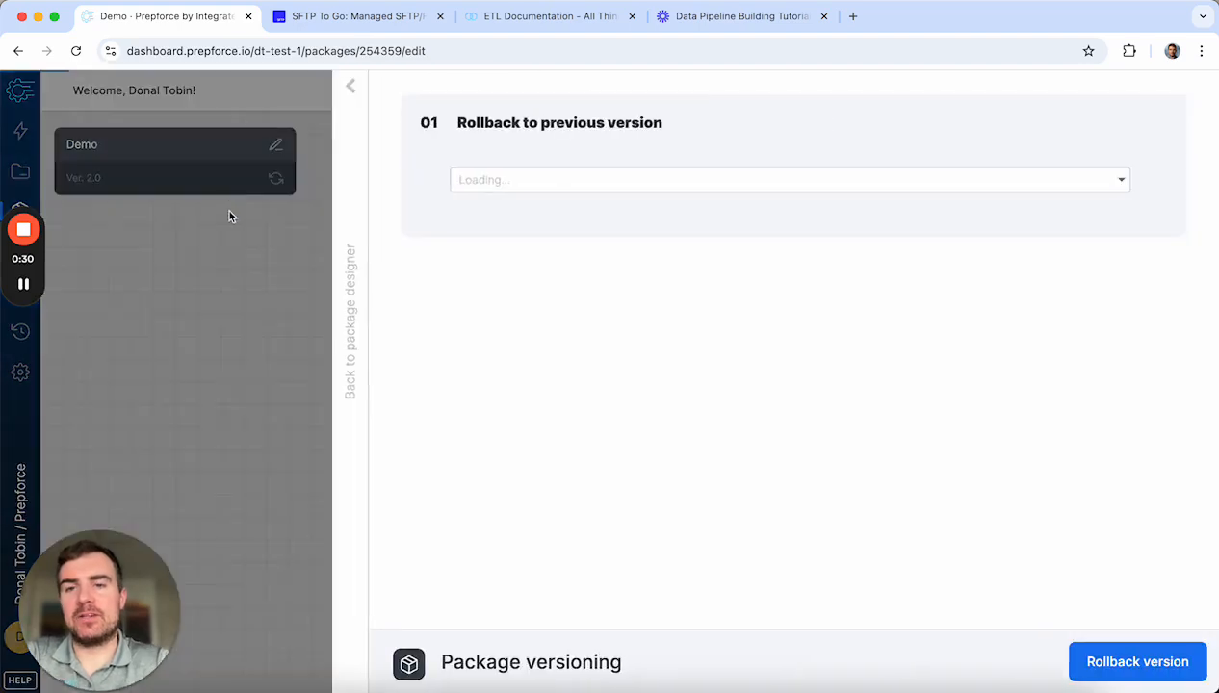
{"action": "left_click", "coordinate": [353, 93]}
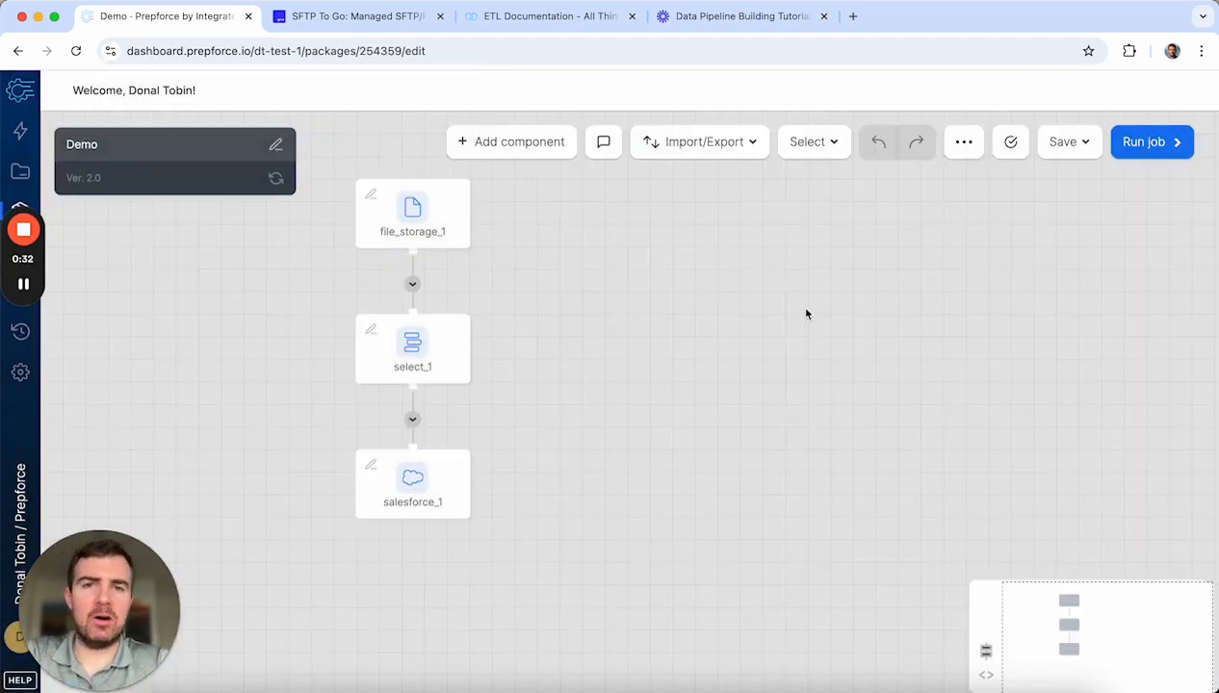
{"action": "left_click", "coordinate": [603, 145]}
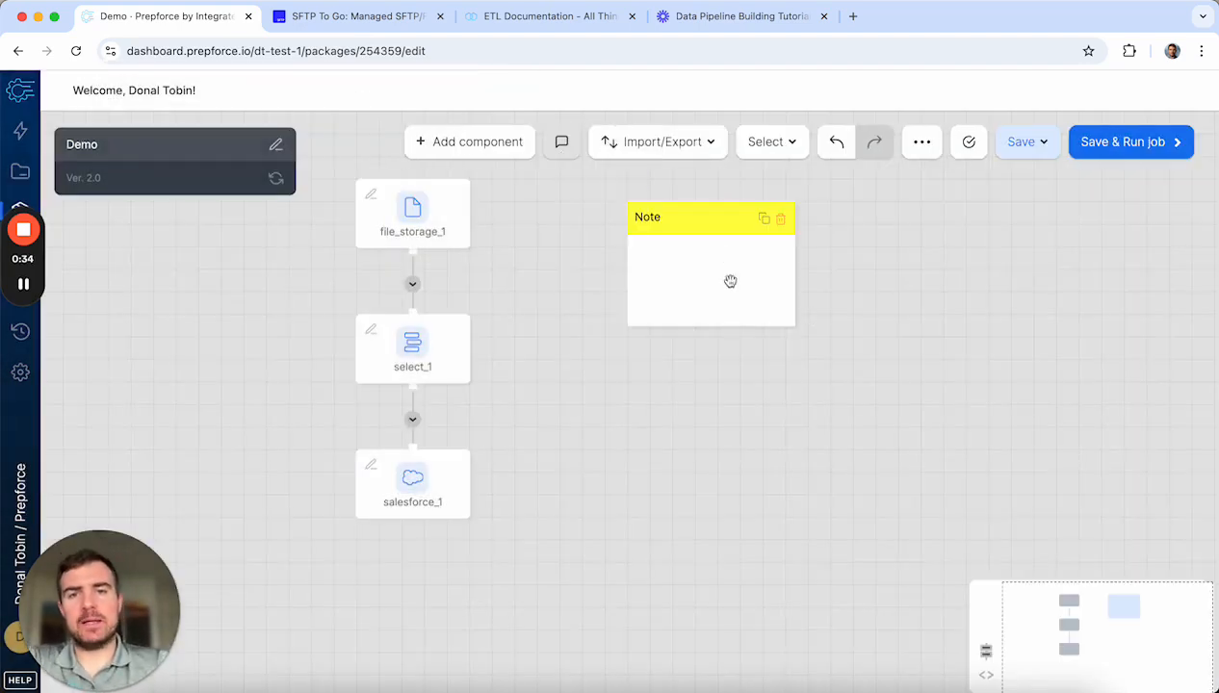
{"action": "double_click", "coordinate": [726, 277]}
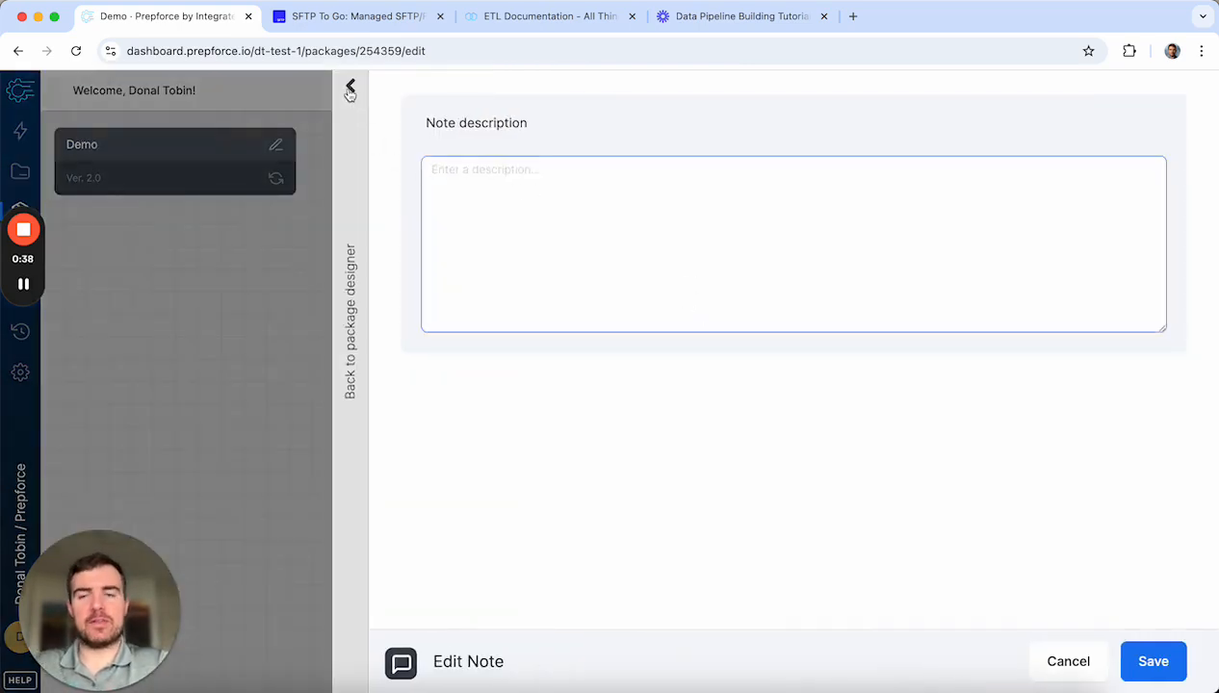
{"action": "left_click", "coordinate": [350, 90]}
{"action": "left_click_drag", "start_coordinate": [778, 226], "coordinate": [679, 251]}
{"action": "left_click", "coordinate": [711, 219]}
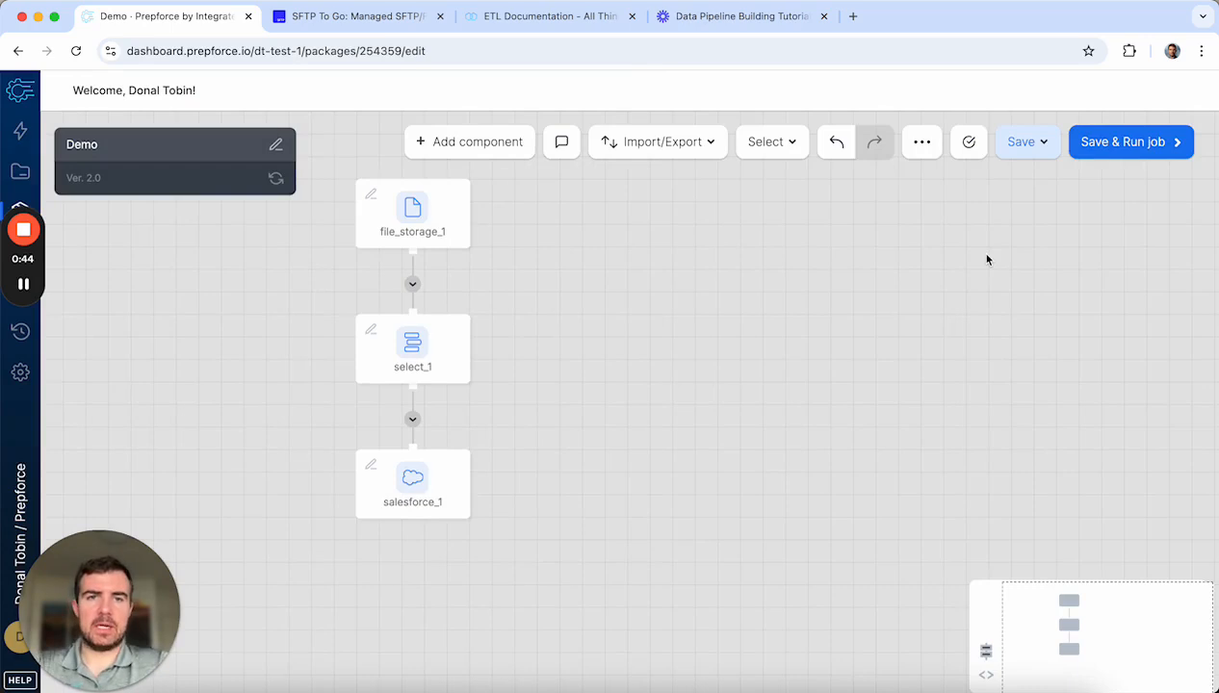
{"action": "left_click", "coordinate": [923, 142]}
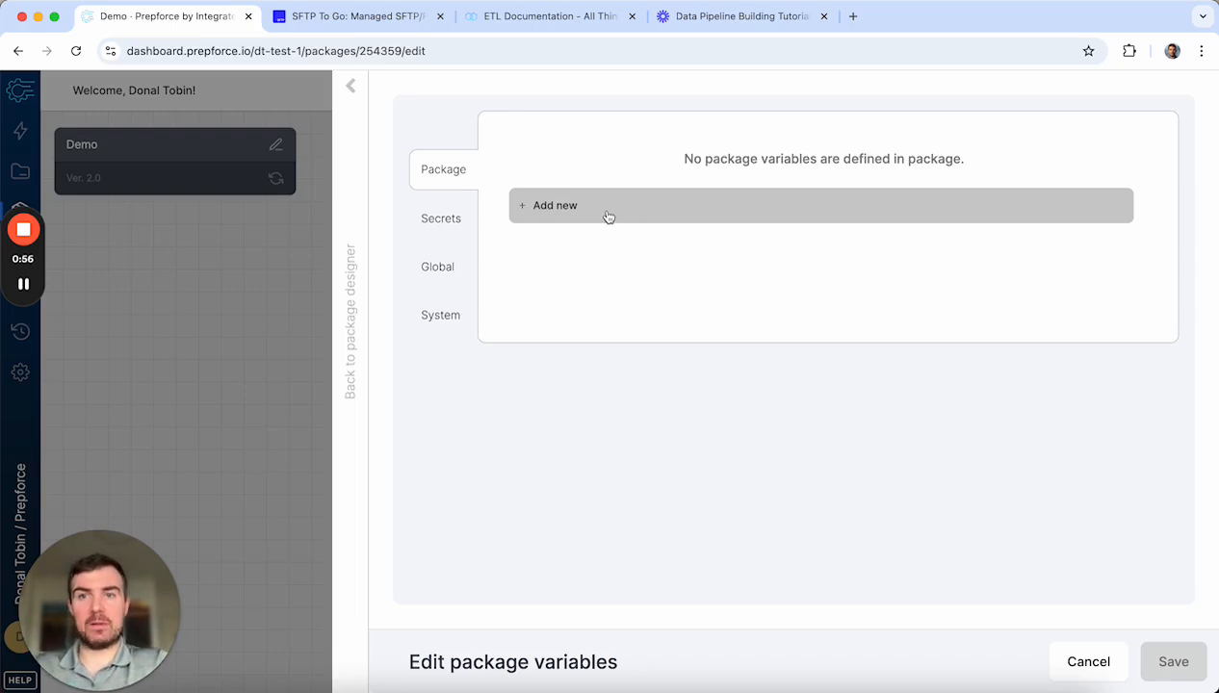
{"action": "left_click", "coordinate": [351, 85]}
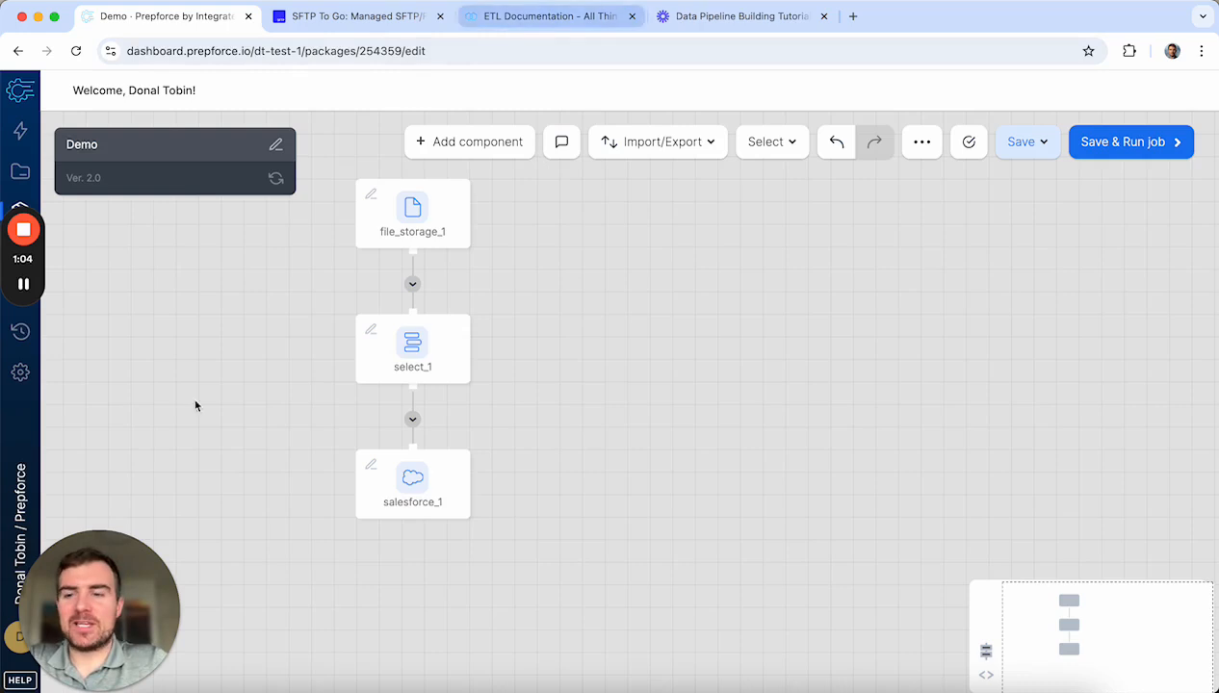
Step: Open the Knowledge base from the HELP menu in a new tab
{"action": "left_click", "coordinate": [19, 680]}
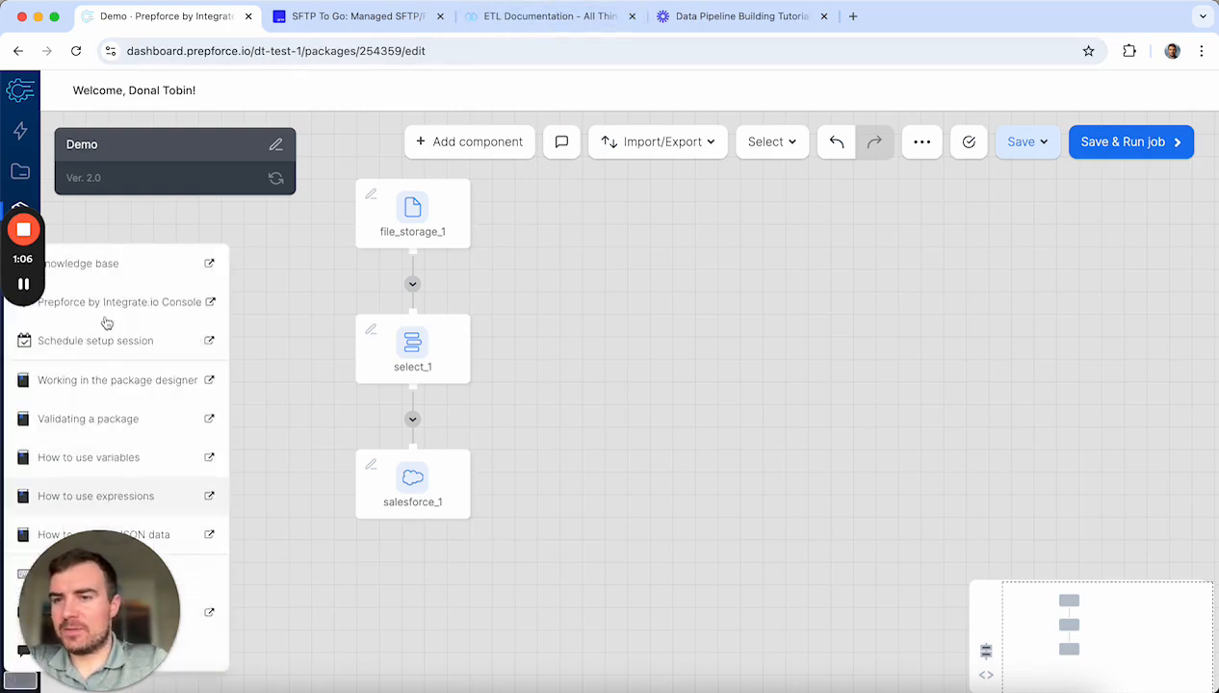
{"action": "left_click", "coordinate": [106, 264]}
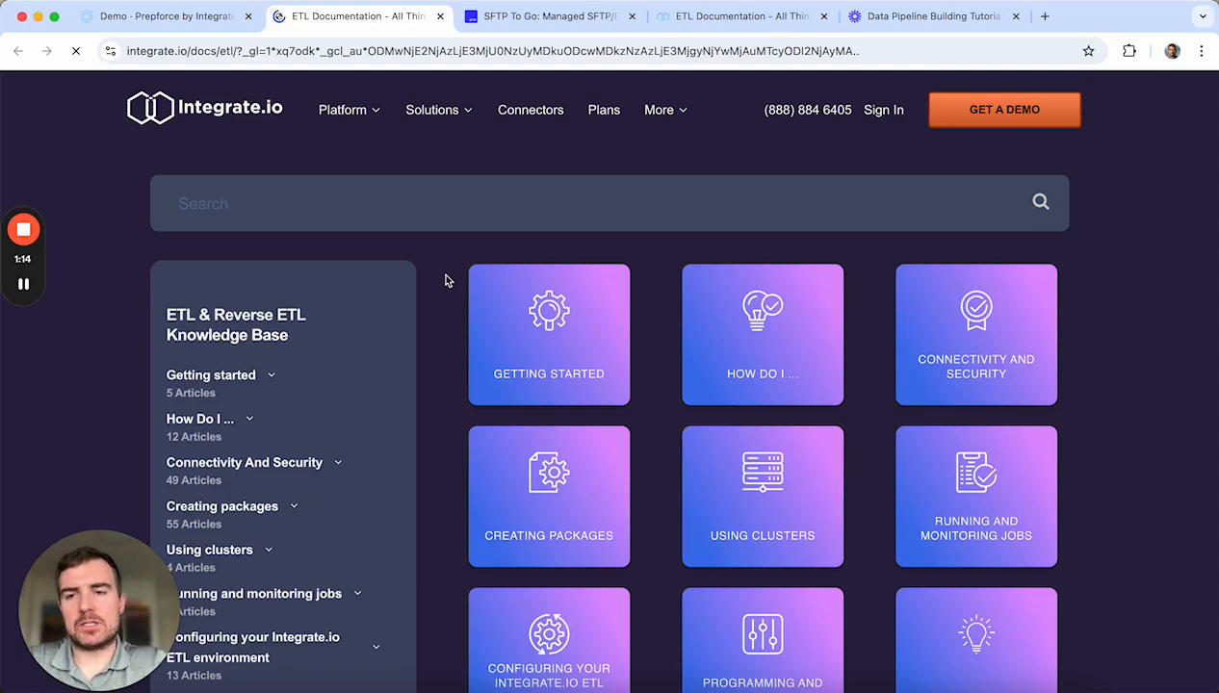
Step: Browse the Getting Started category of knowledge base articles
{"action": "scroll", "coordinate": [572, 362], "scroll_direction": "down", "scroll_amount": 3}
{"action": "scroll", "coordinate": [572, 362], "scroll_direction": "up", "scroll_amount": 3}
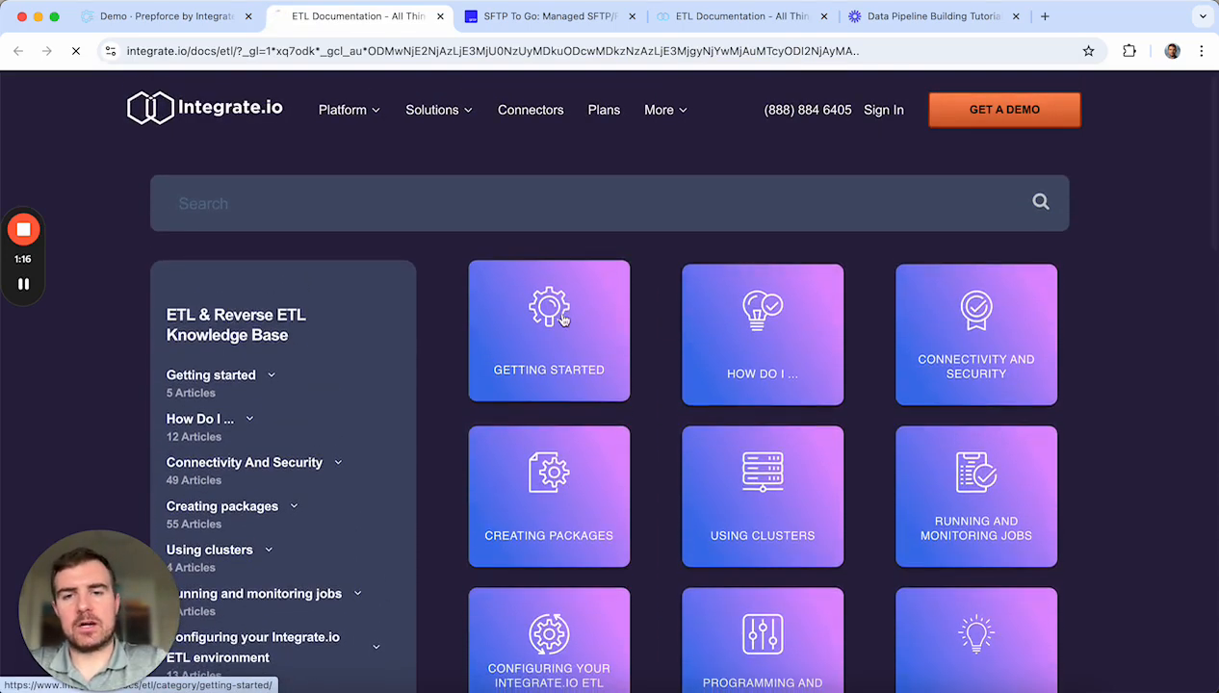
{"action": "left_click", "coordinate": [590, 312]}
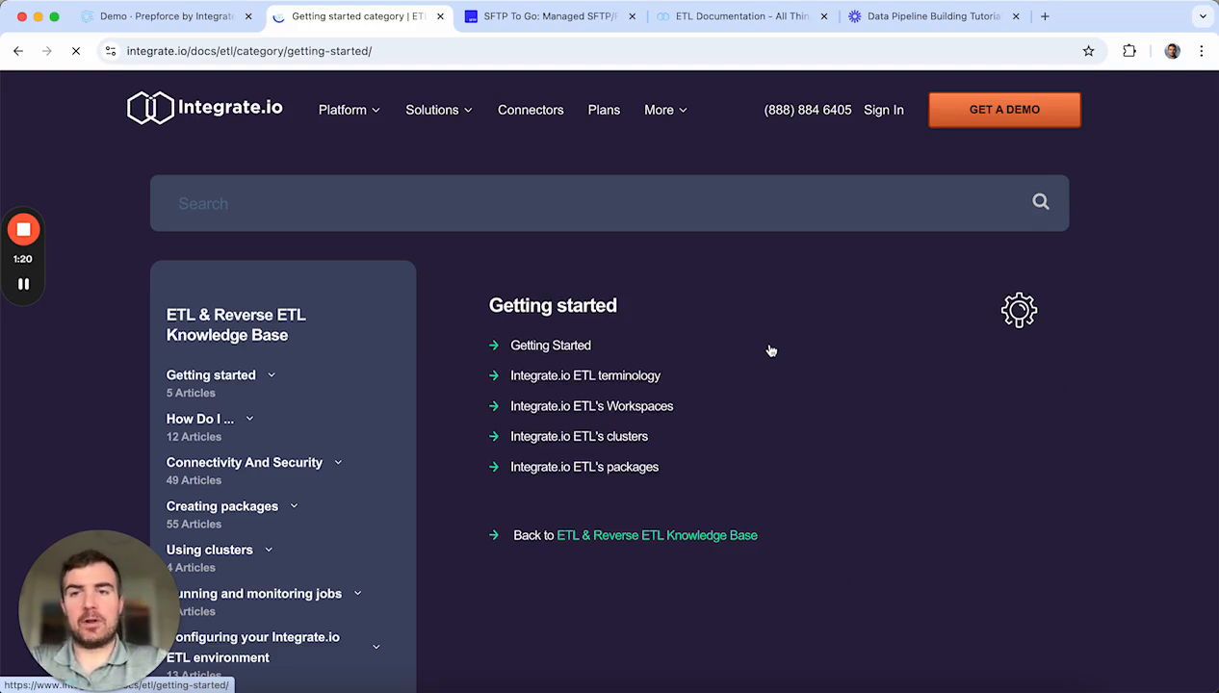
Step: Search for 'sftp', read the SFTP access article, and return to the Demo tab
{"action": "left_click", "coordinate": [343, 204]}
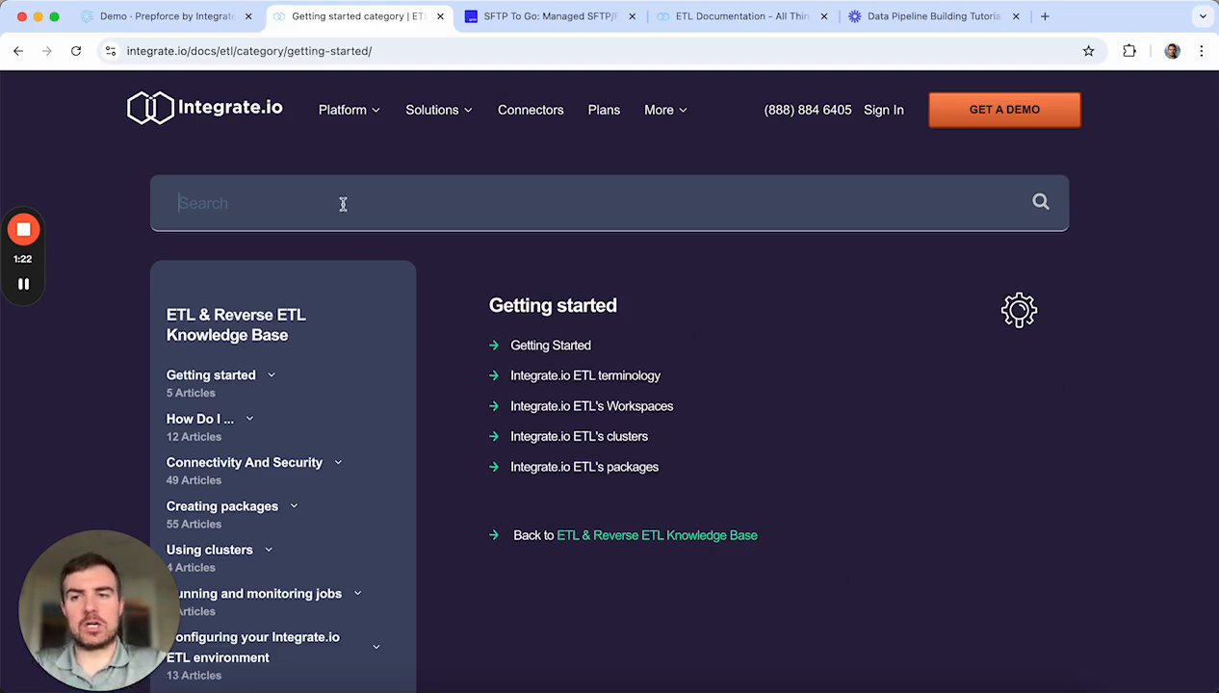
{"action": "type", "text": "sftp"}
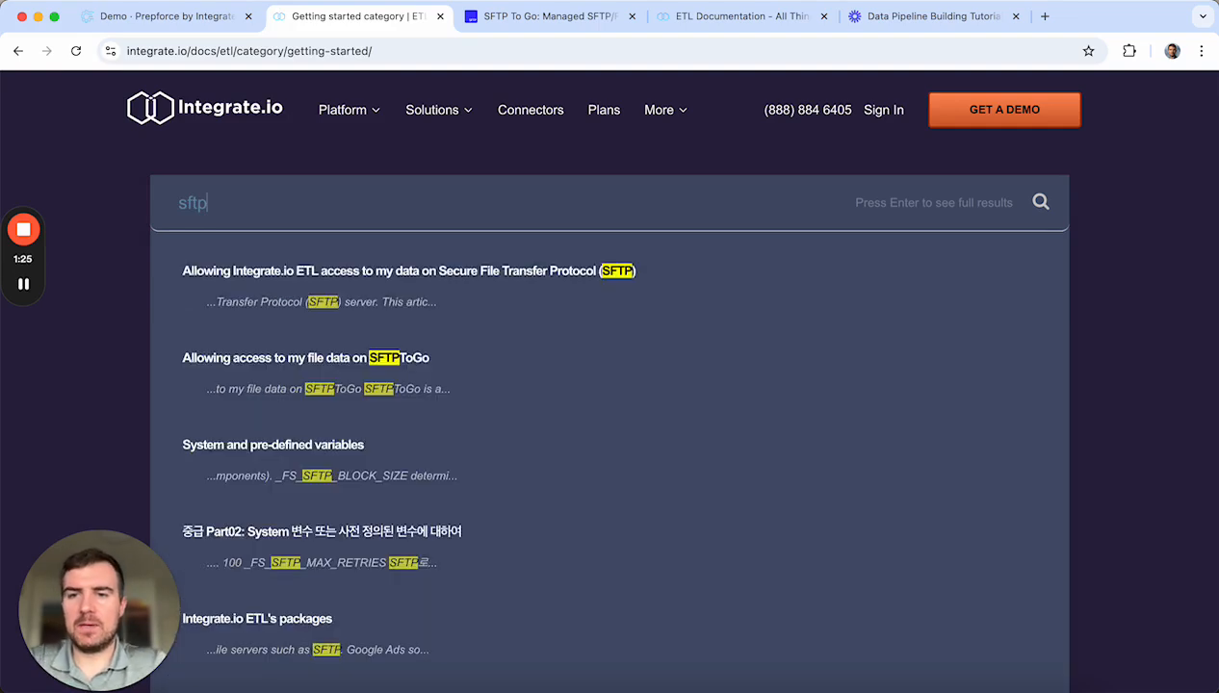
{"action": "left_click", "coordinate": [504, 281]}
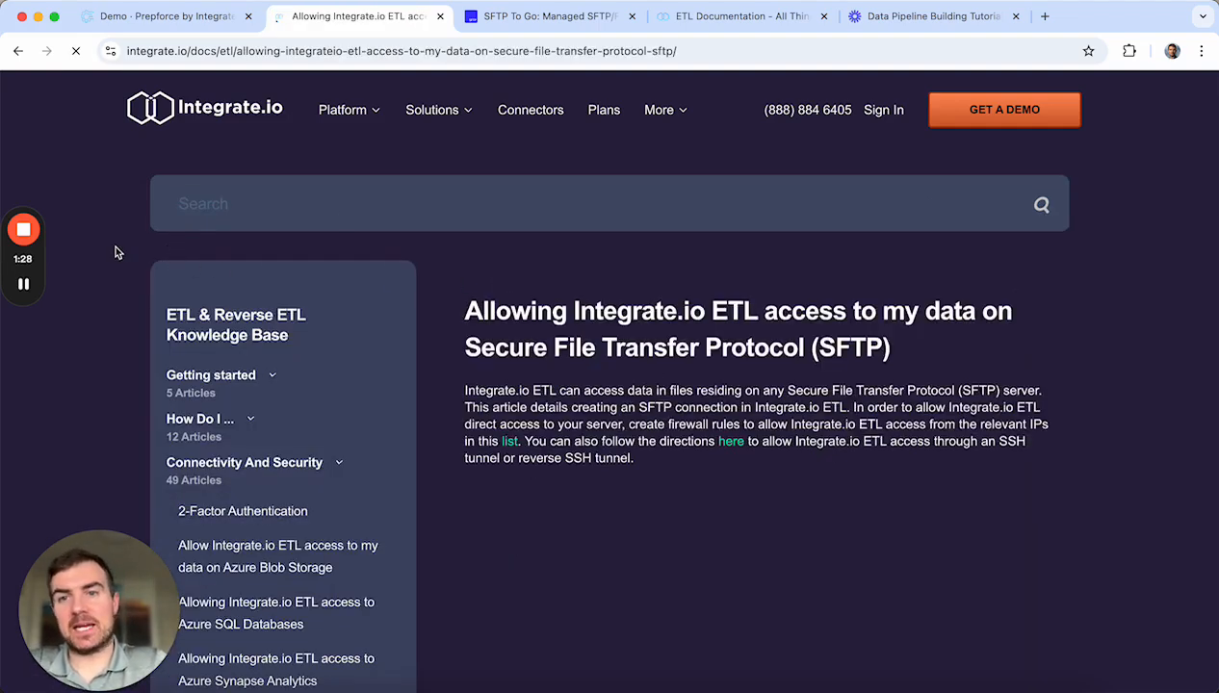
{"action": "scroll", "coordinate": [645, 386], "scroll_direction": "down", "scroll_amount": 10}
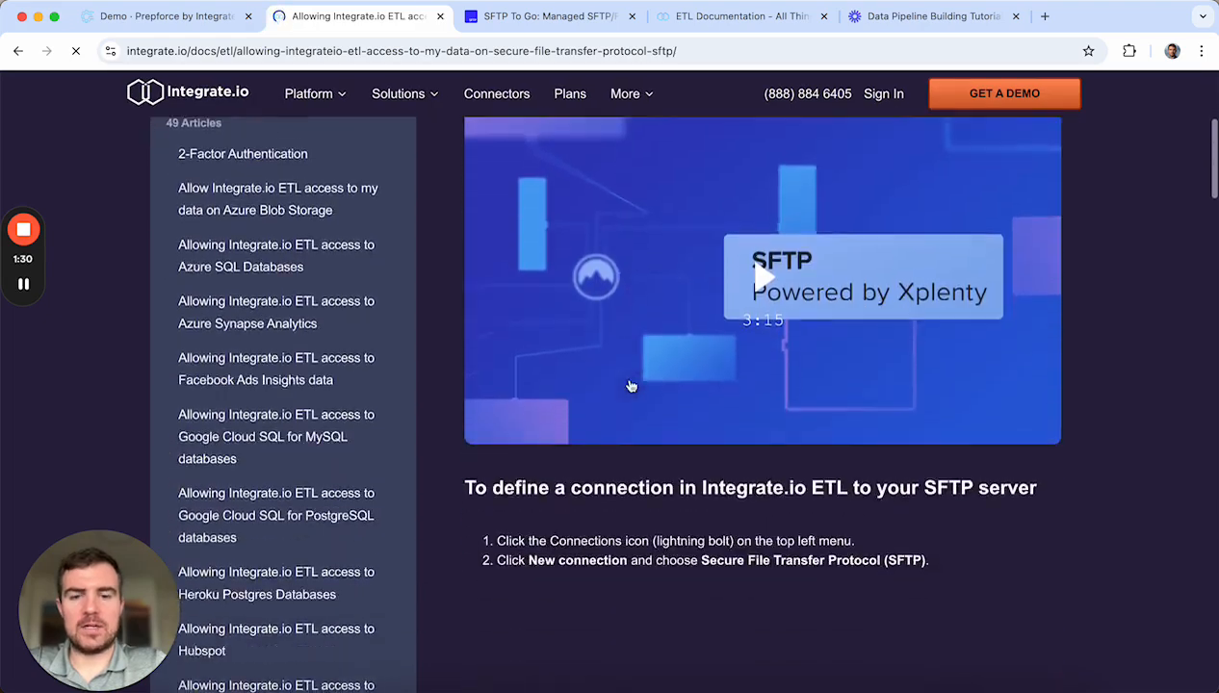
{"action": "scroll", "coordinate": [631, 386], "scroll_direction": "up", "scroll_amount": 10}
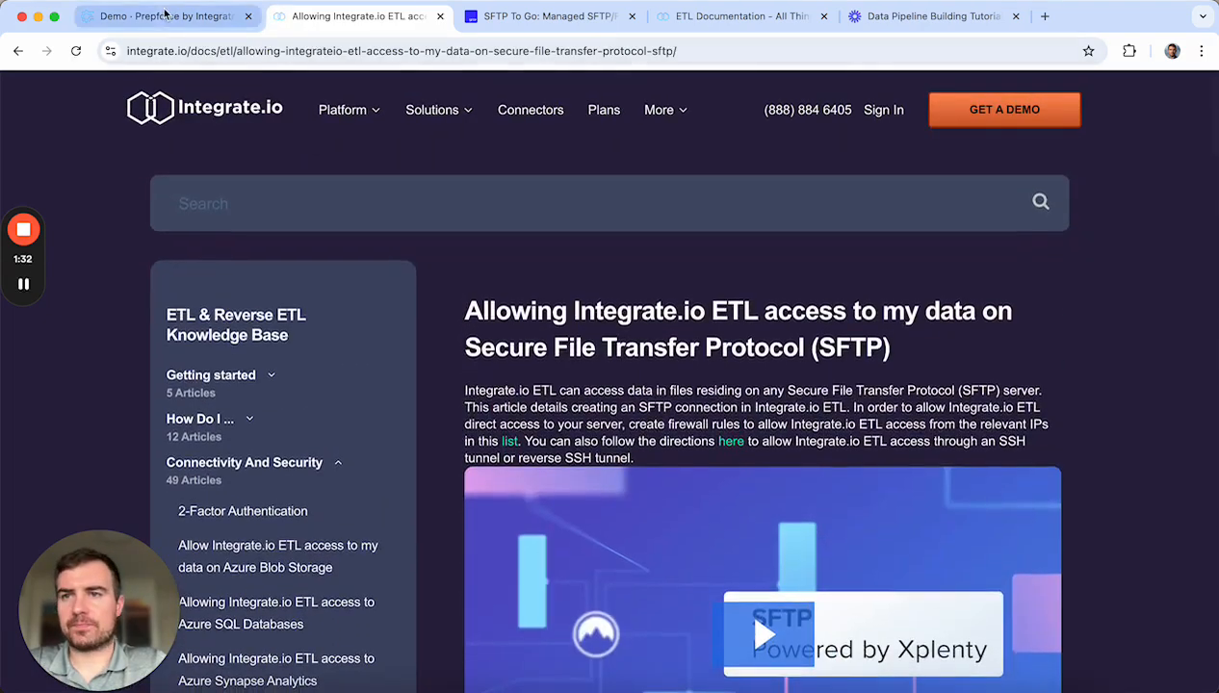
{"action": "left_click", "coordinate": [166, 18]}
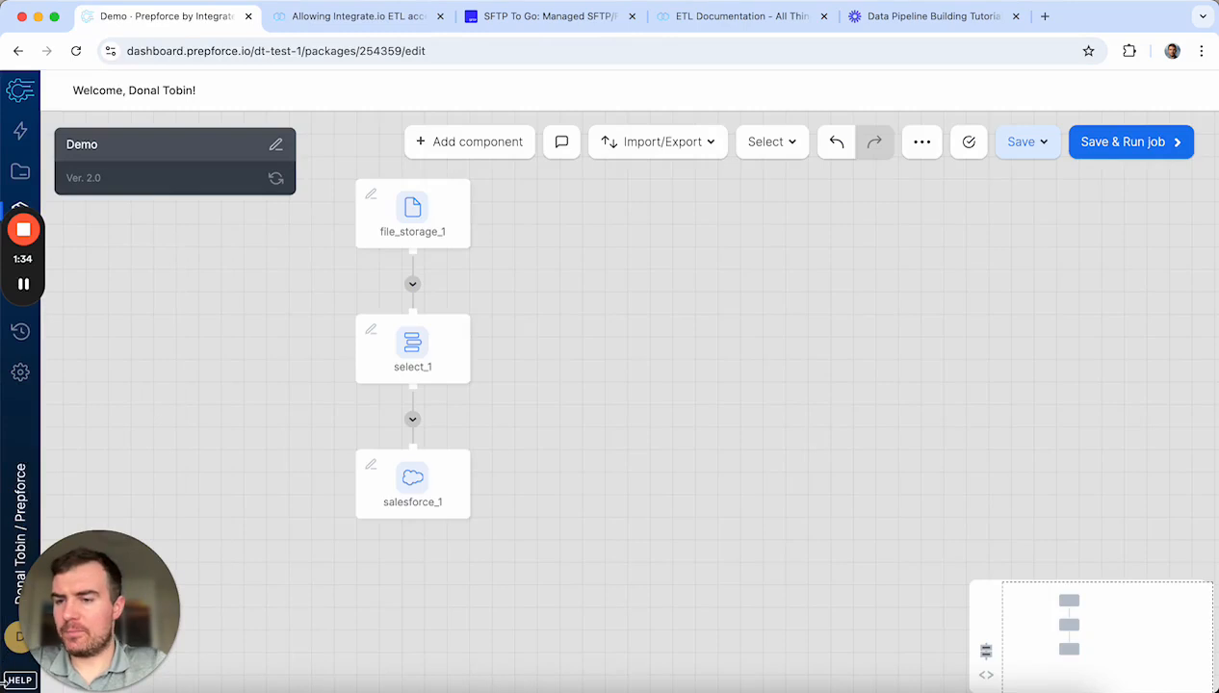
{"action": "left_click", "coordinate": [19, 680]}
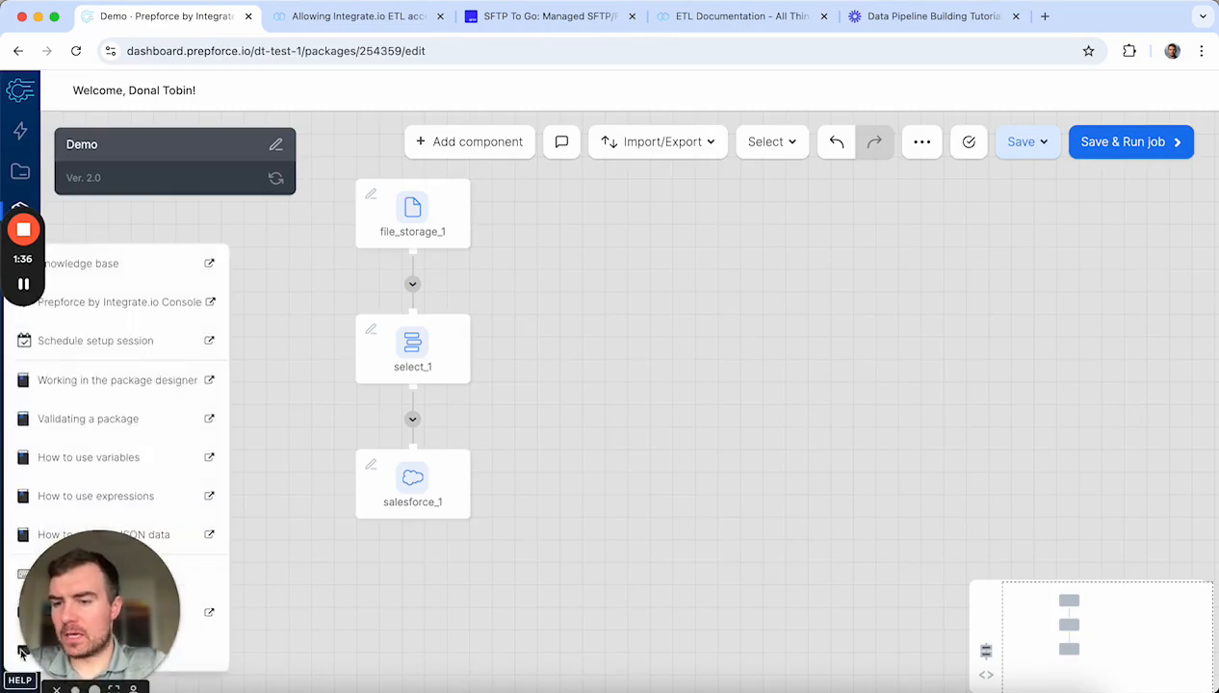
{"action": "left_click", "coordinate": [213, 651]}
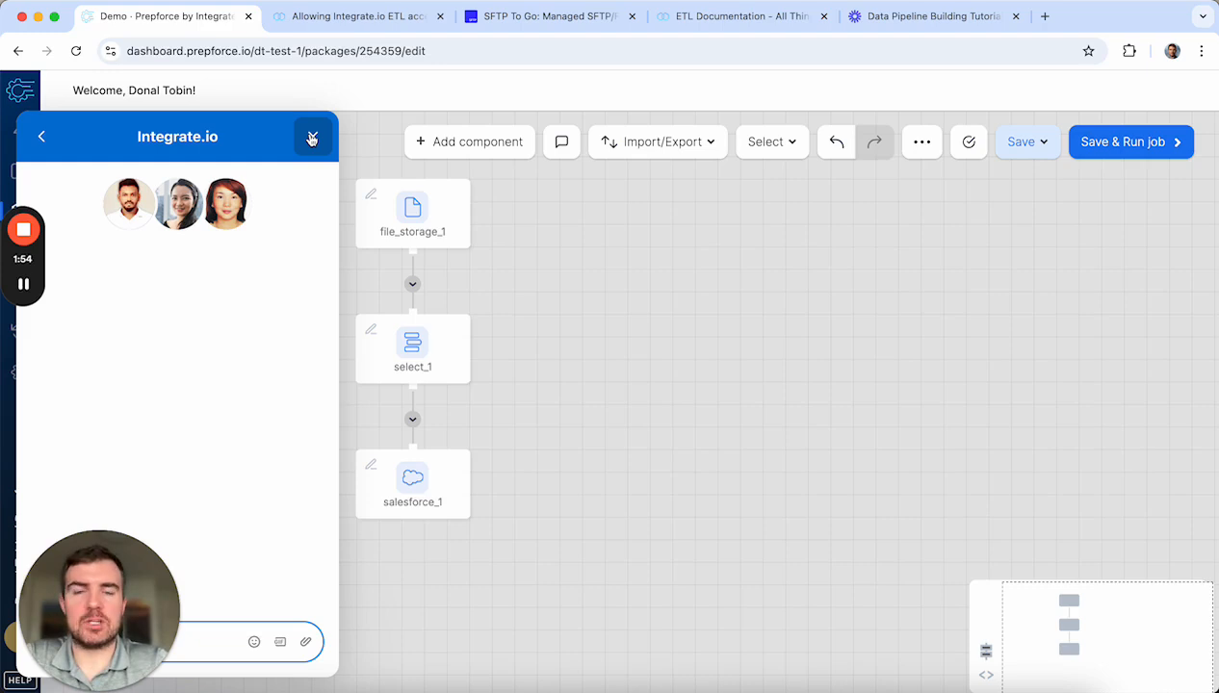
{"action": "left_click", "coordinate": [312, 139]}
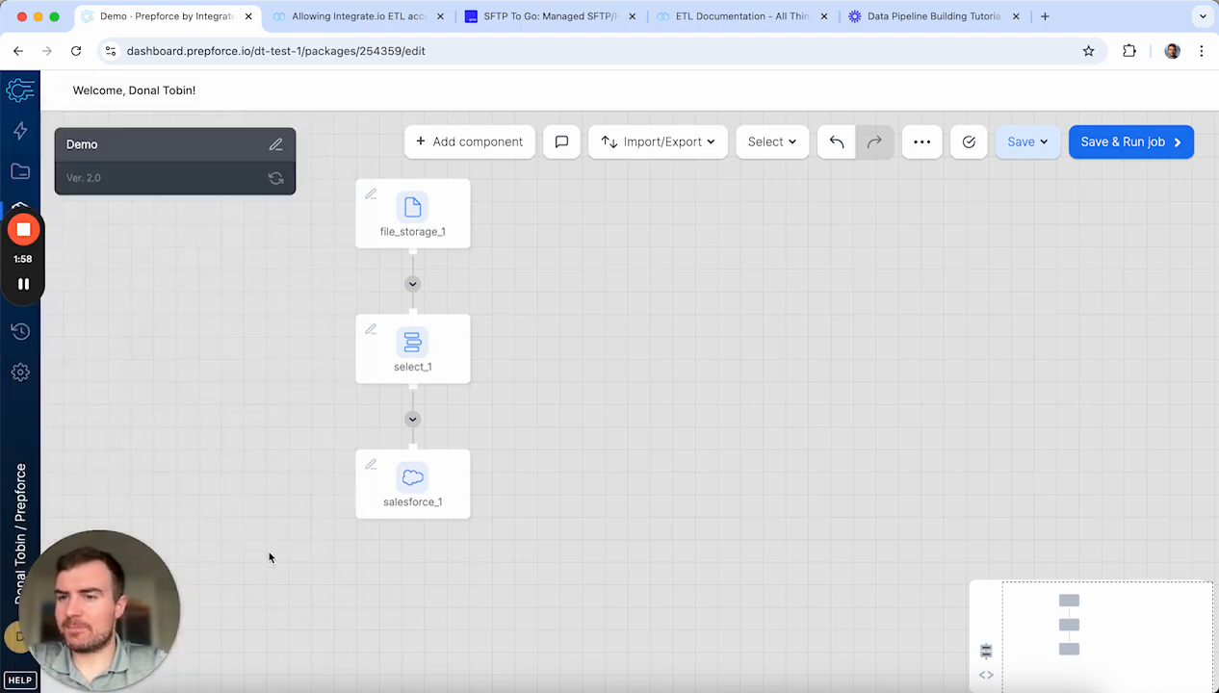
Step: Leave Demo without saving, view the Account Settings Profile page, then go to Packages
{"action": "left_click", "coordinate": [20, 373]}
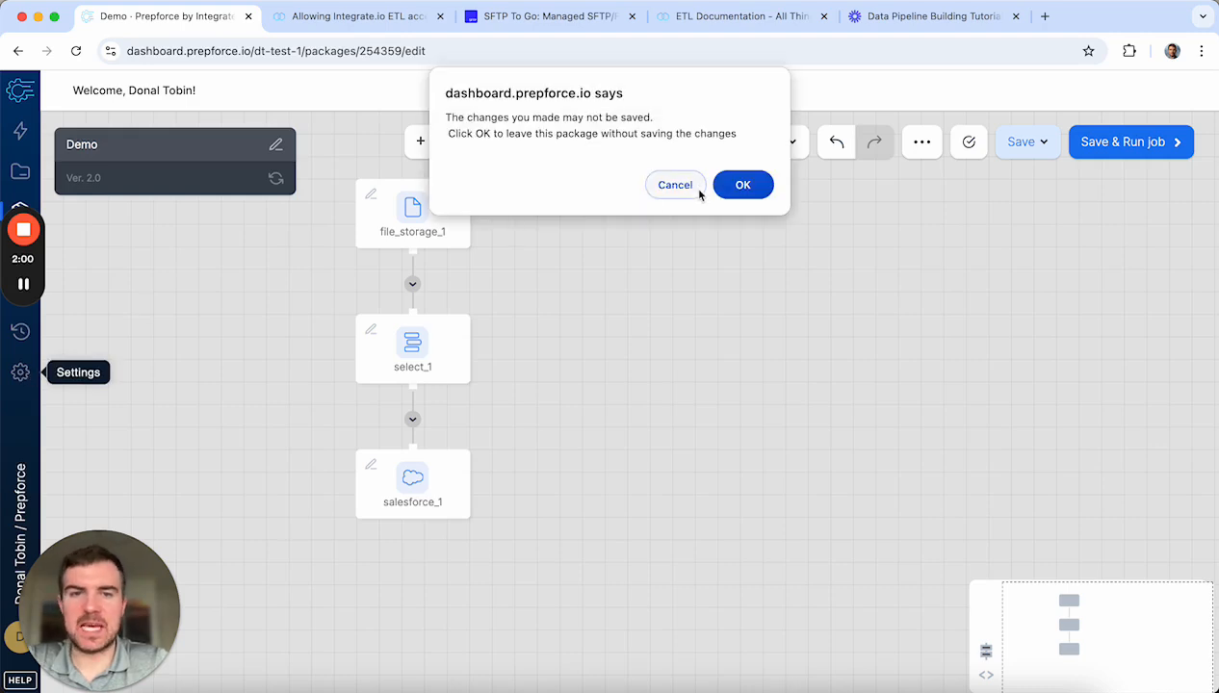
{"action": "left_click", "coordinate": [750, 188]}
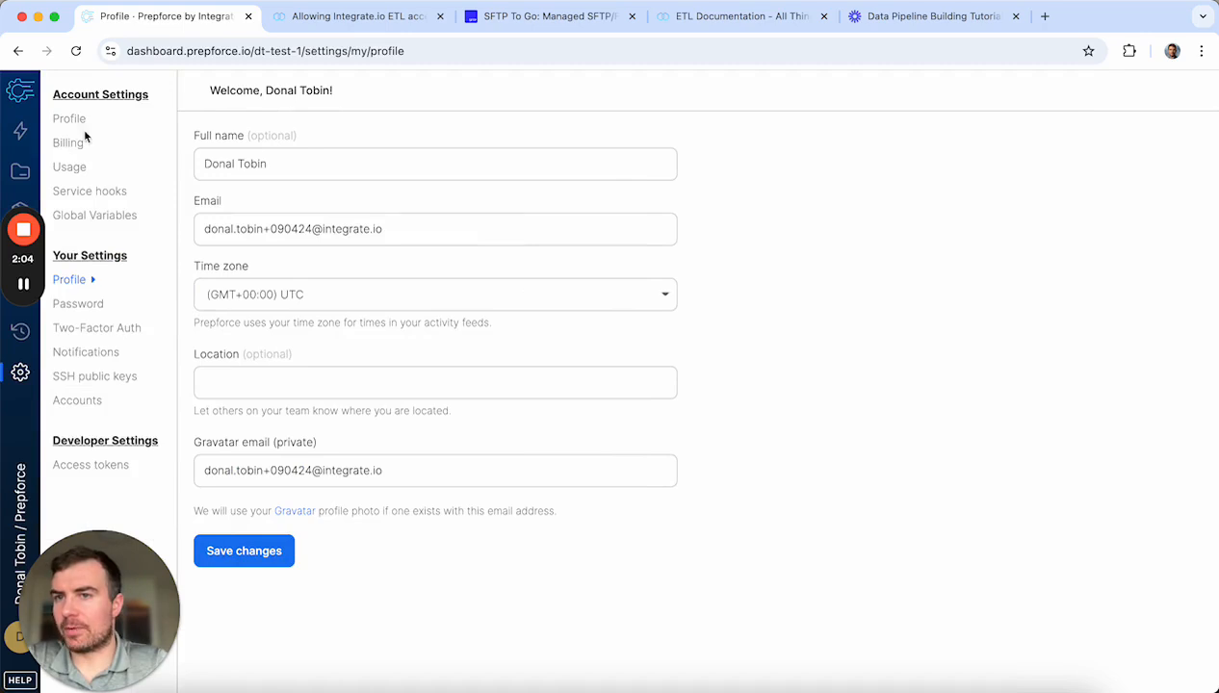
{"action": "left_click", "coordinate": [84, 125]}
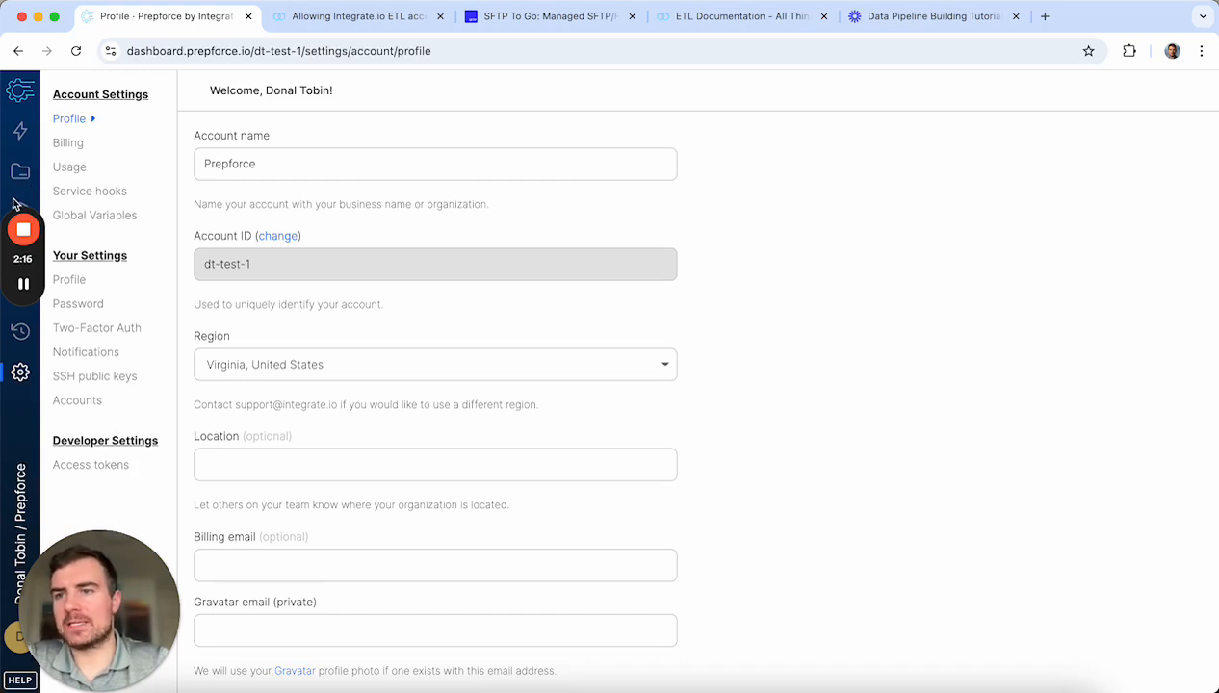
{"action": "left_click", "coordinate": [20, 211]}
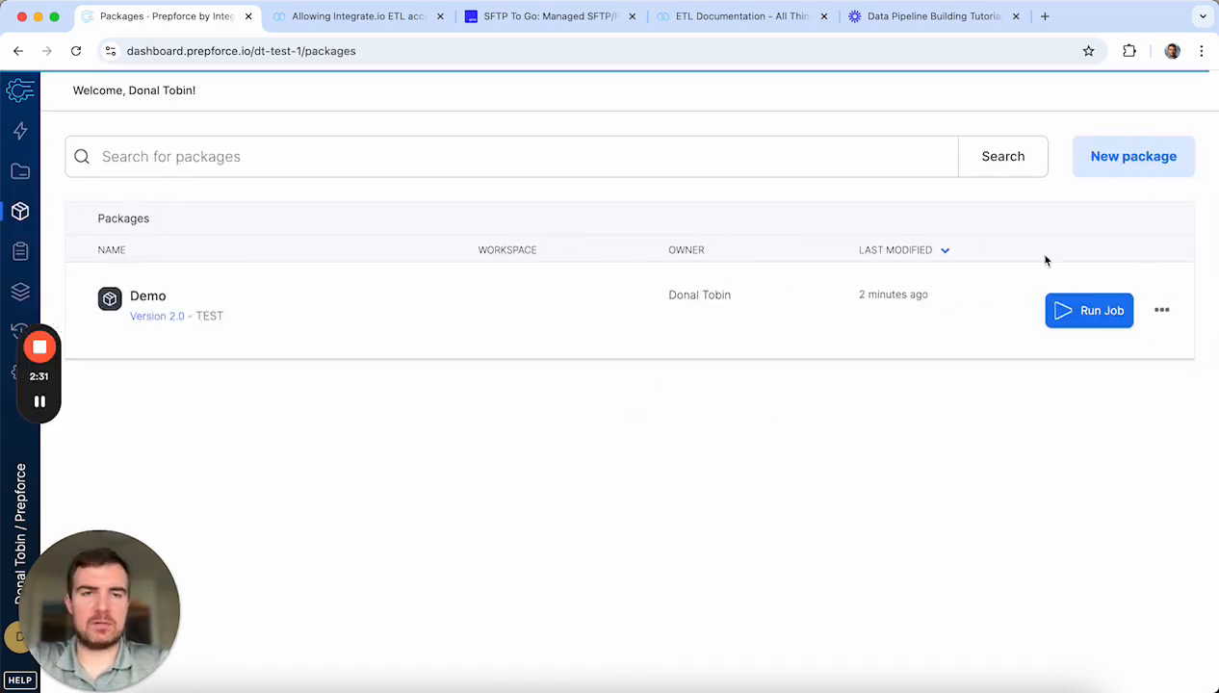
Step: Create a blank Dataflow package, dismissing the upgrade notice, and return to the packages list
{"action": "left_click", "coordinate": [1120, 163]}
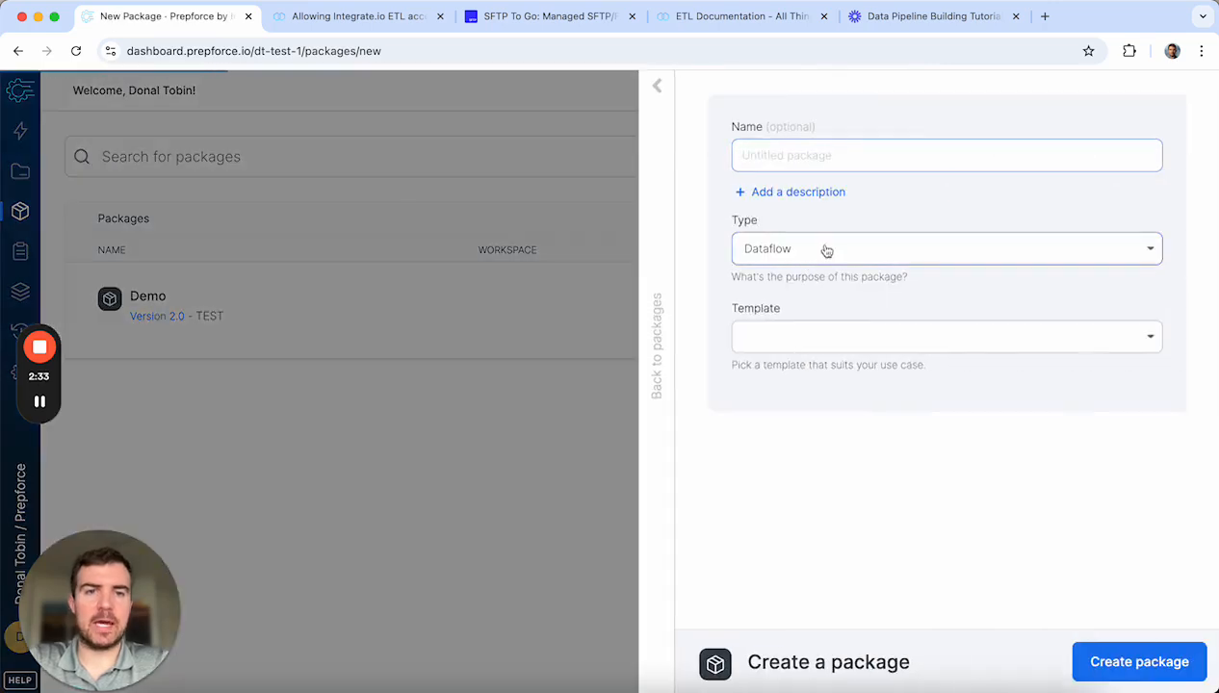
{"action": "left_click", "coordinate": [824, 248]}
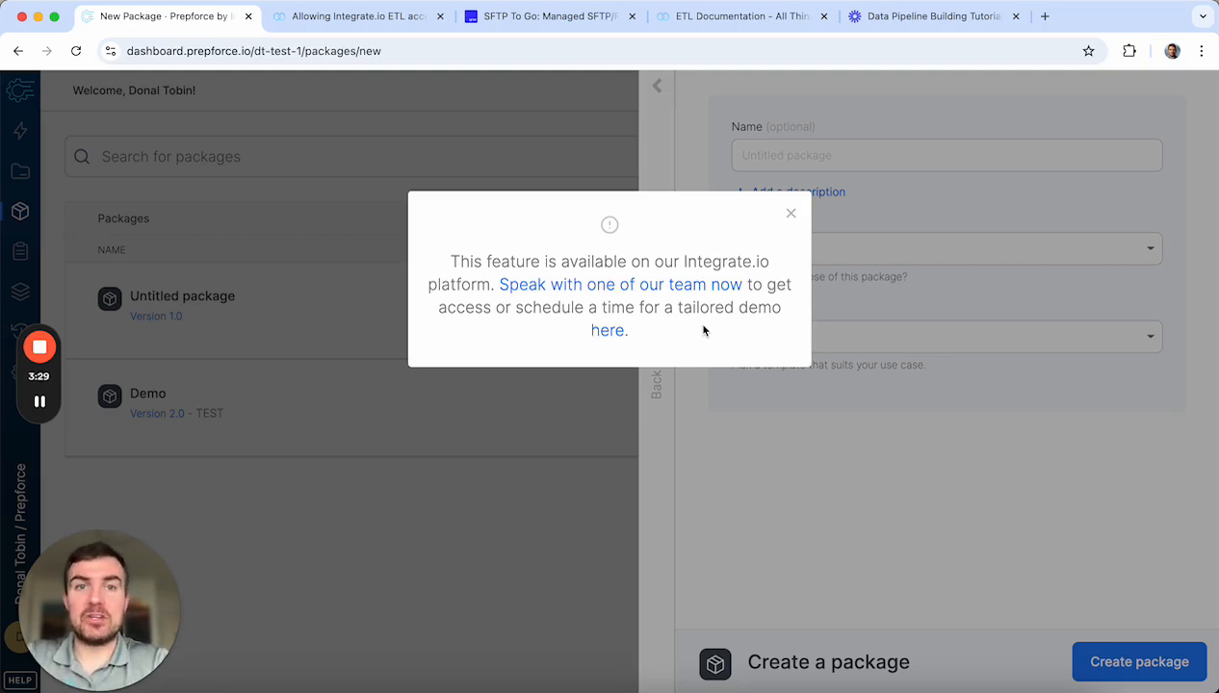
{"action": "left_click", "coordinate": [789, 214]}
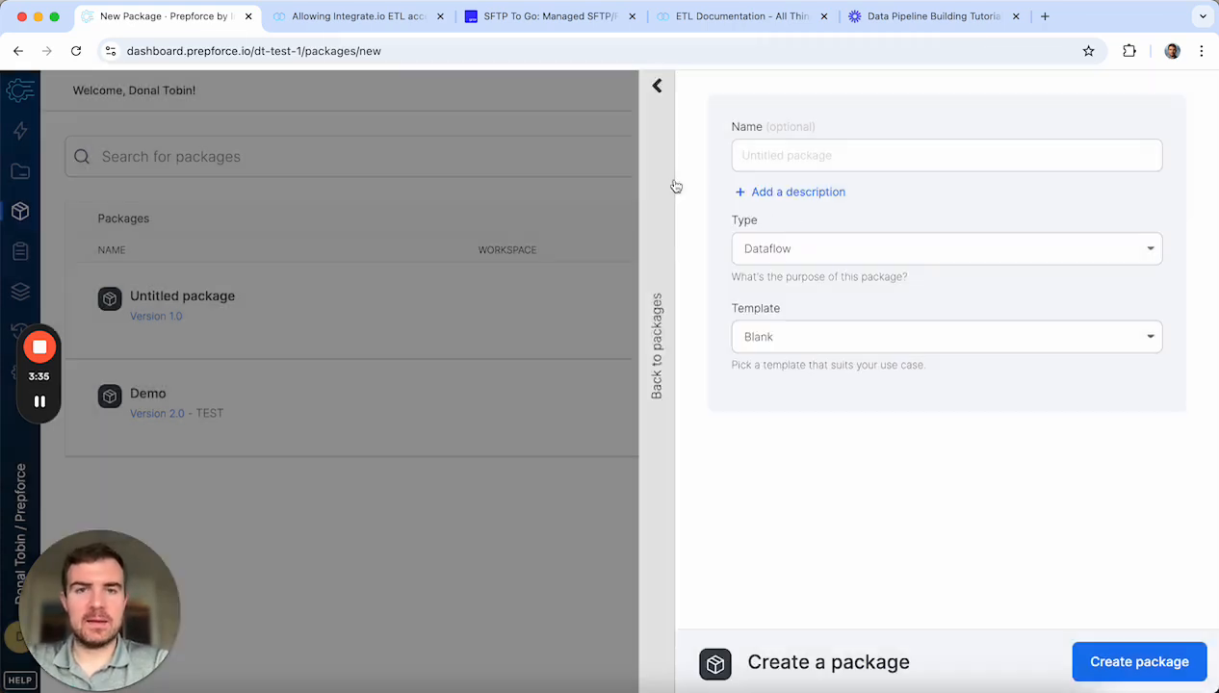
{"action": "left_click", "coordinate": [662, 97]}
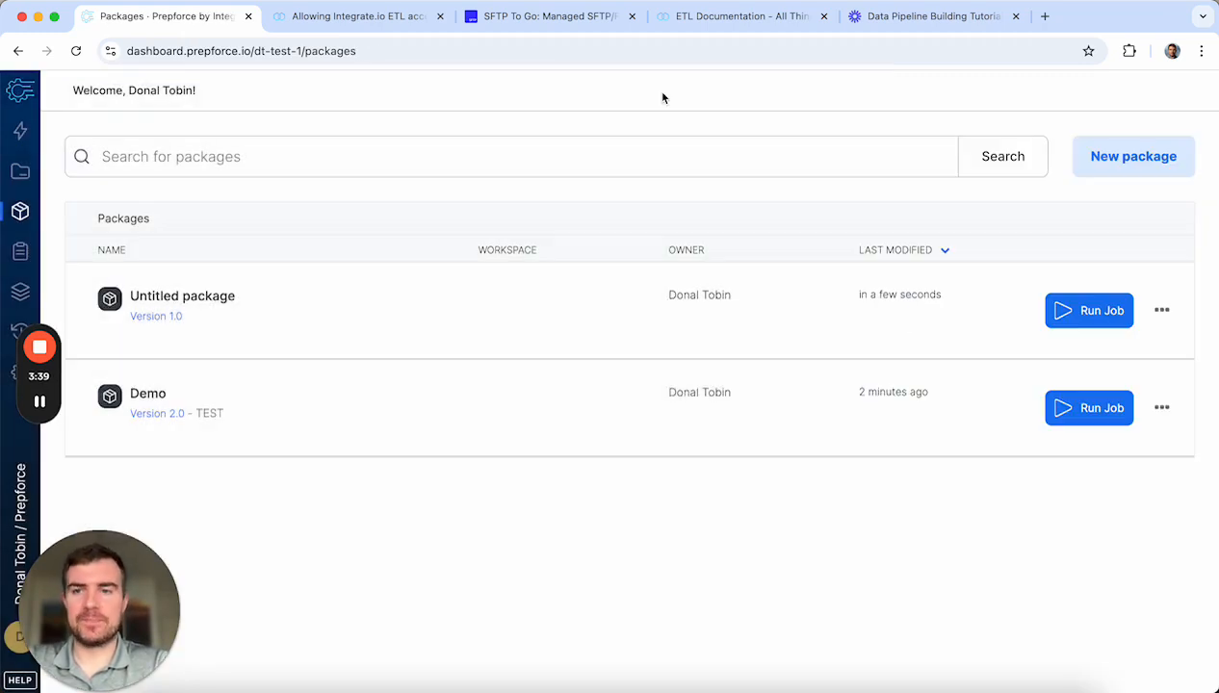